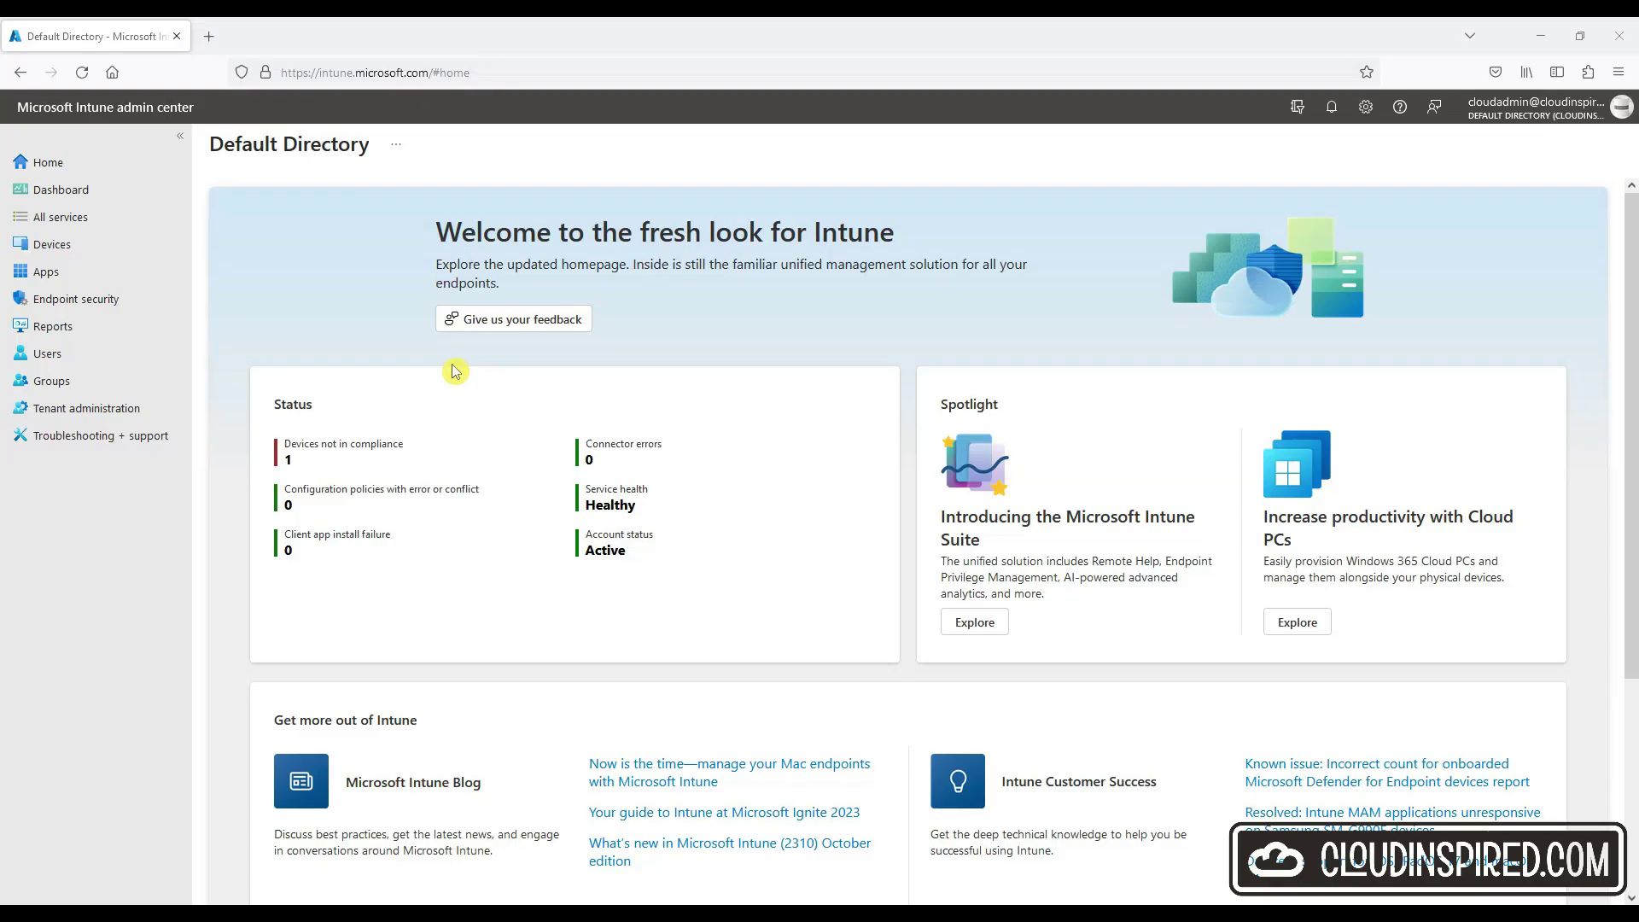
Change Windows Automatic Enrollment's MDM user scope from All to Some, limited to one group.
left_click(121, 246)
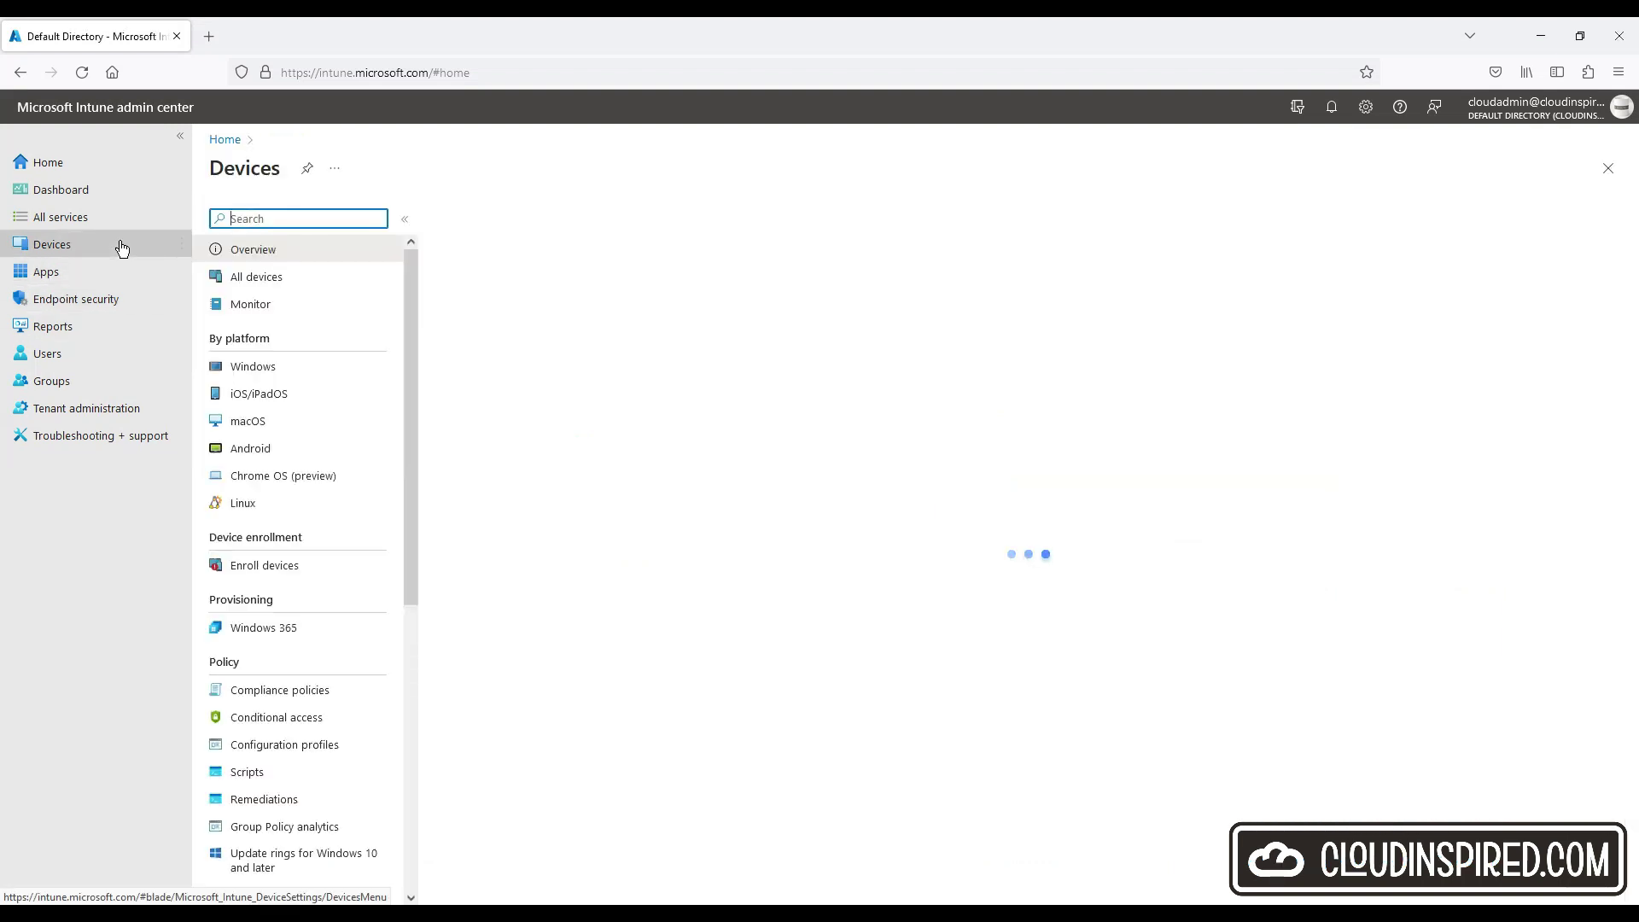
left_click(339, 567)
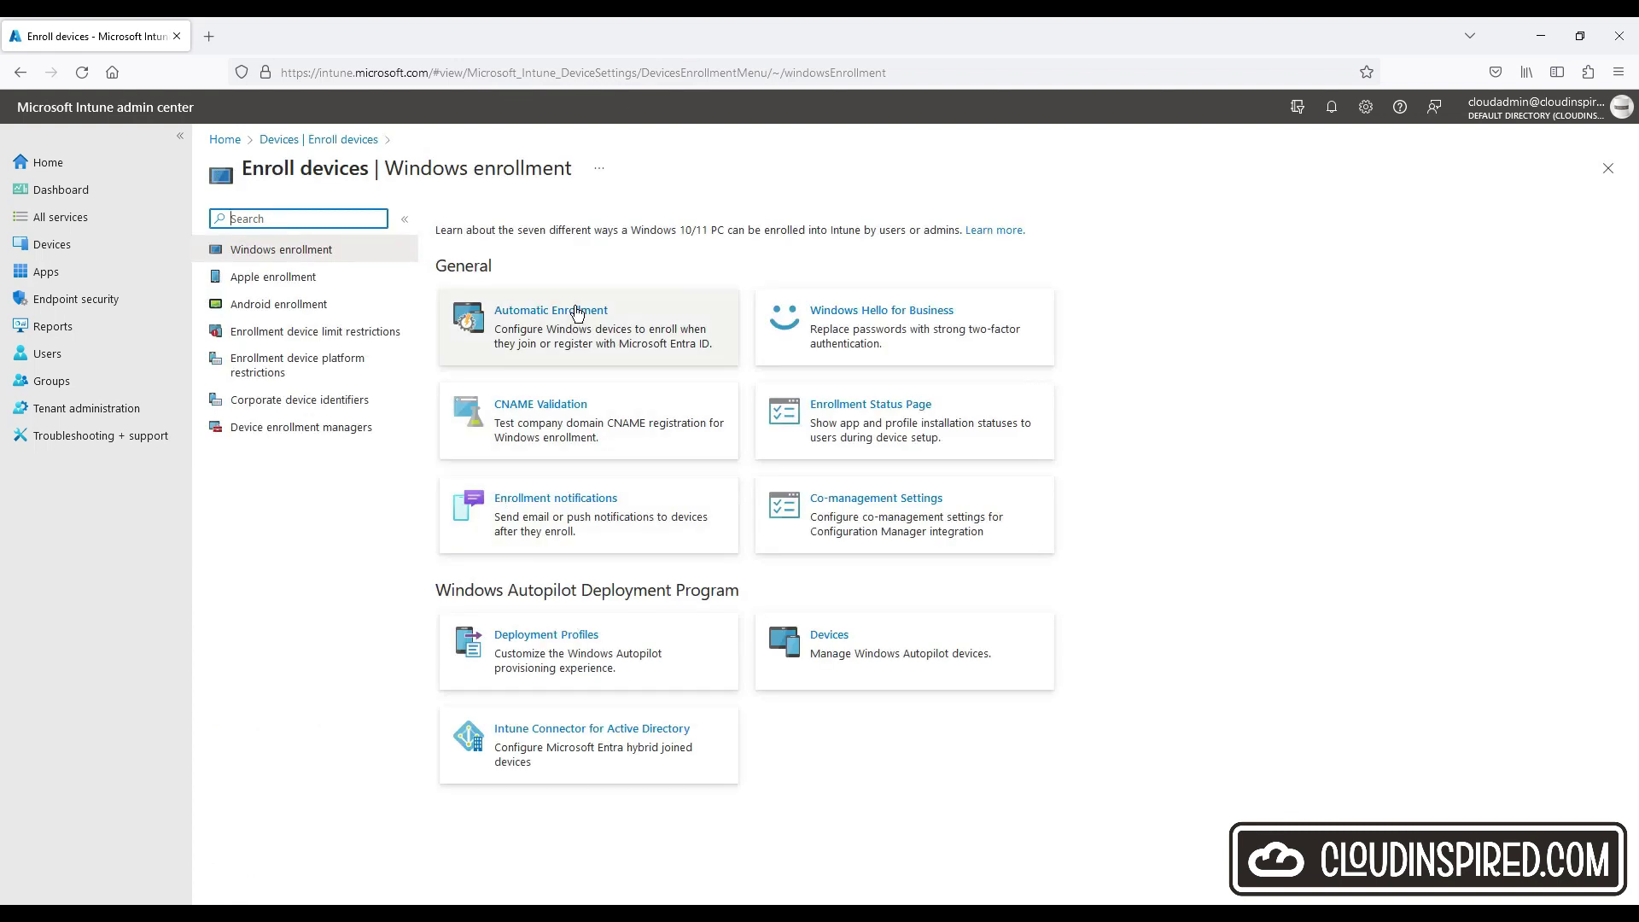
left_click(577, 312)
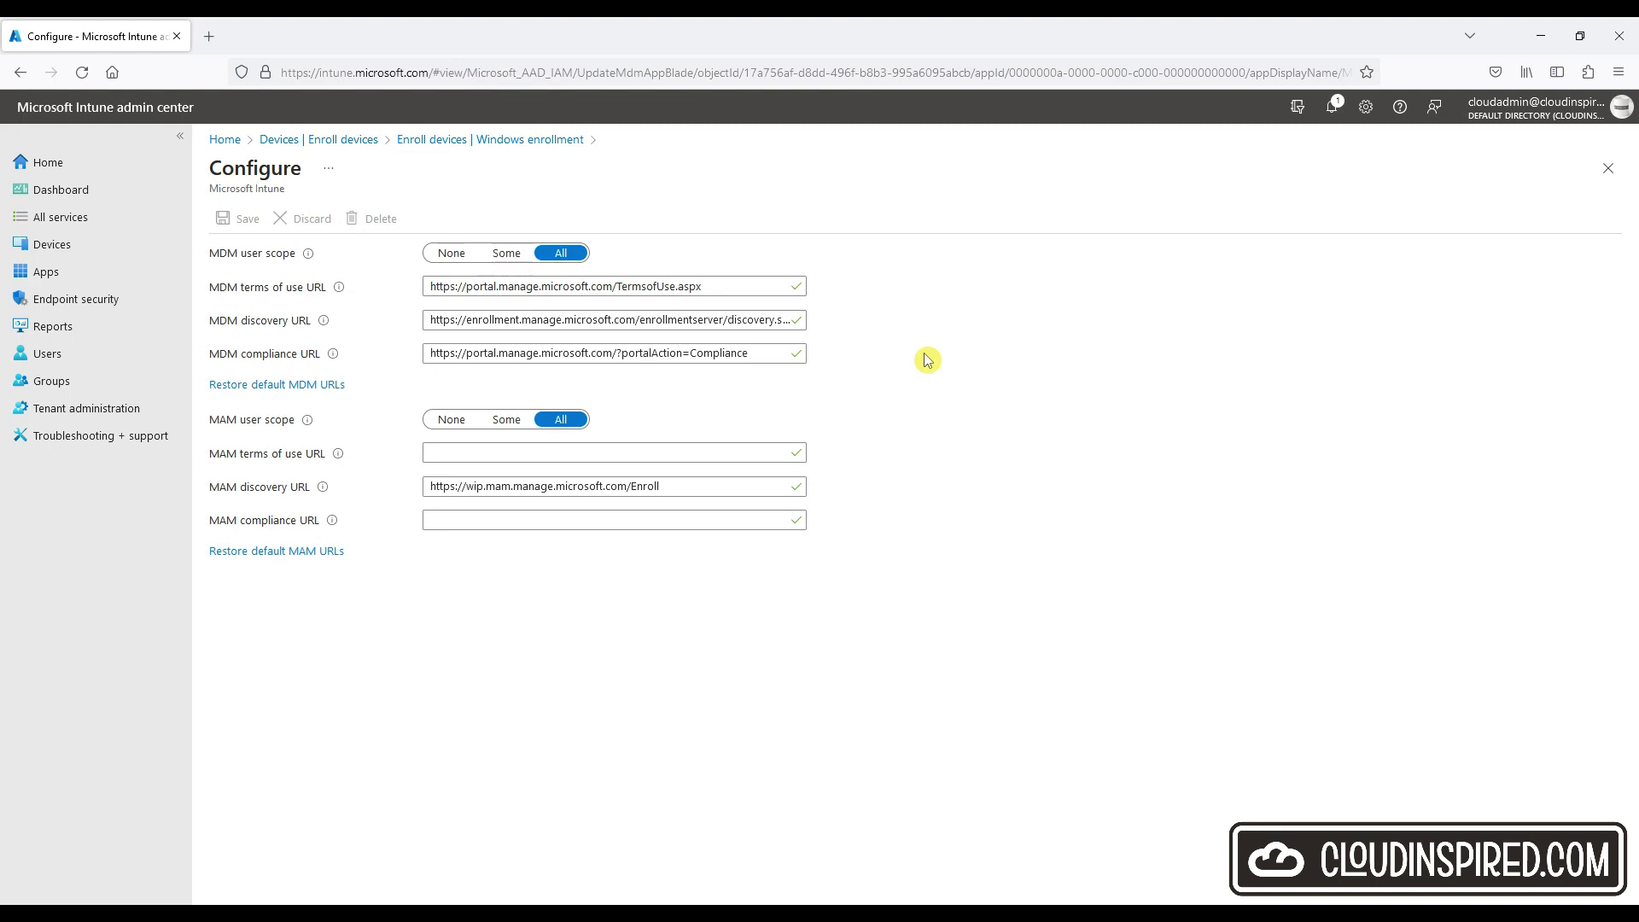
left_click(506, 253)
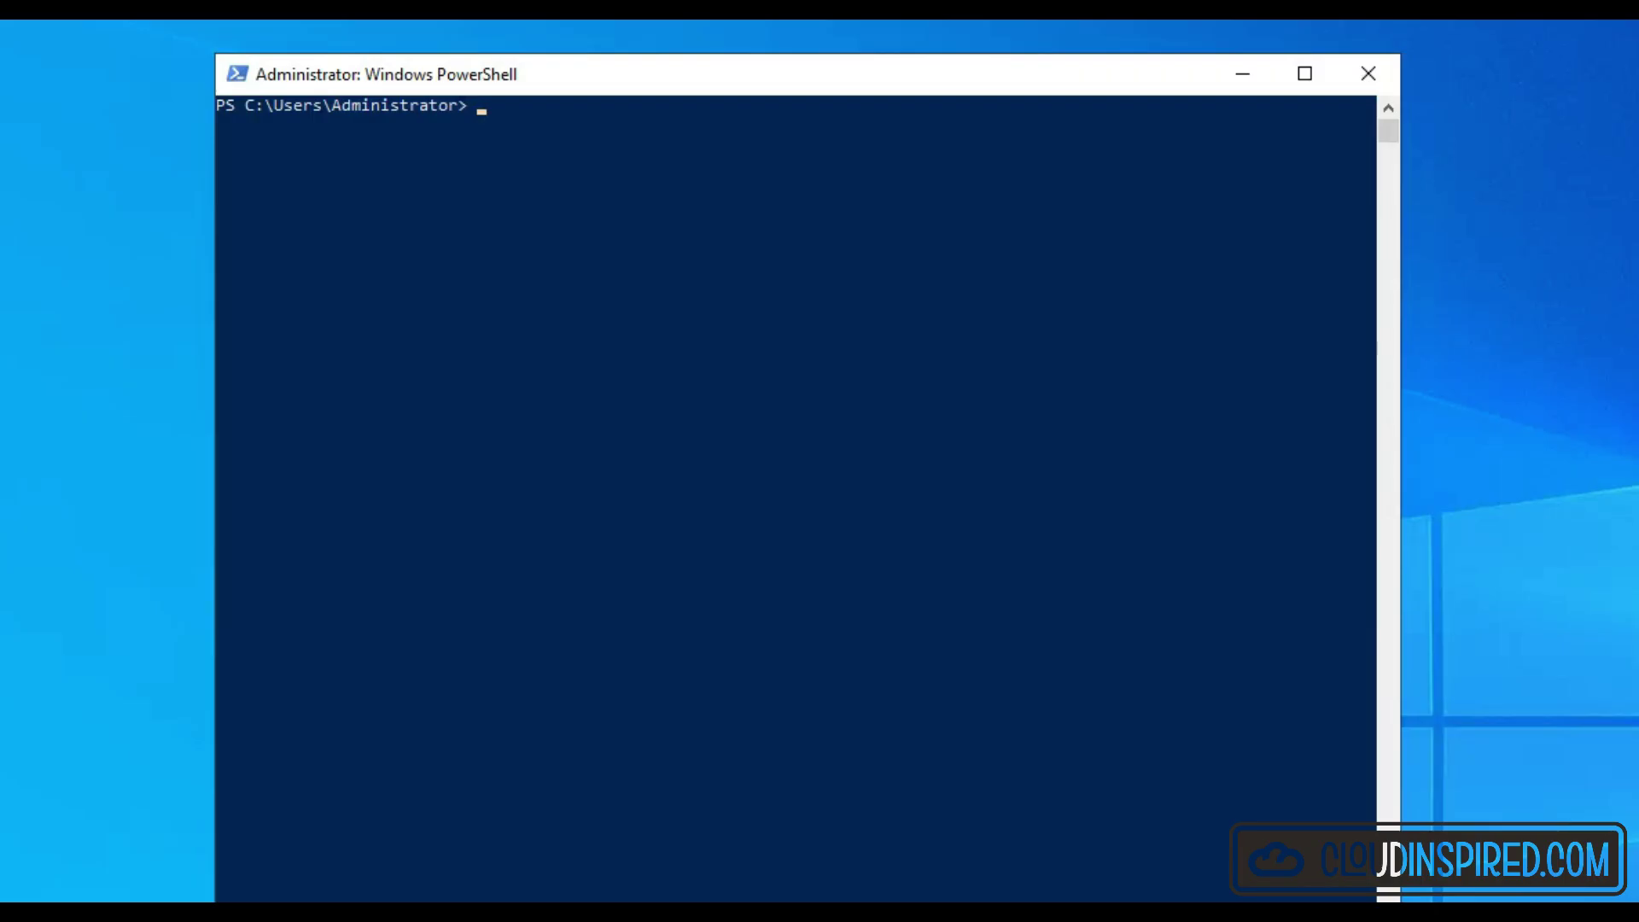
Set the execution policy to RemoteSigned and install the Get-WindowsAutopilotInfo script with NuGet.
right_click(602, 345)
key("Return")
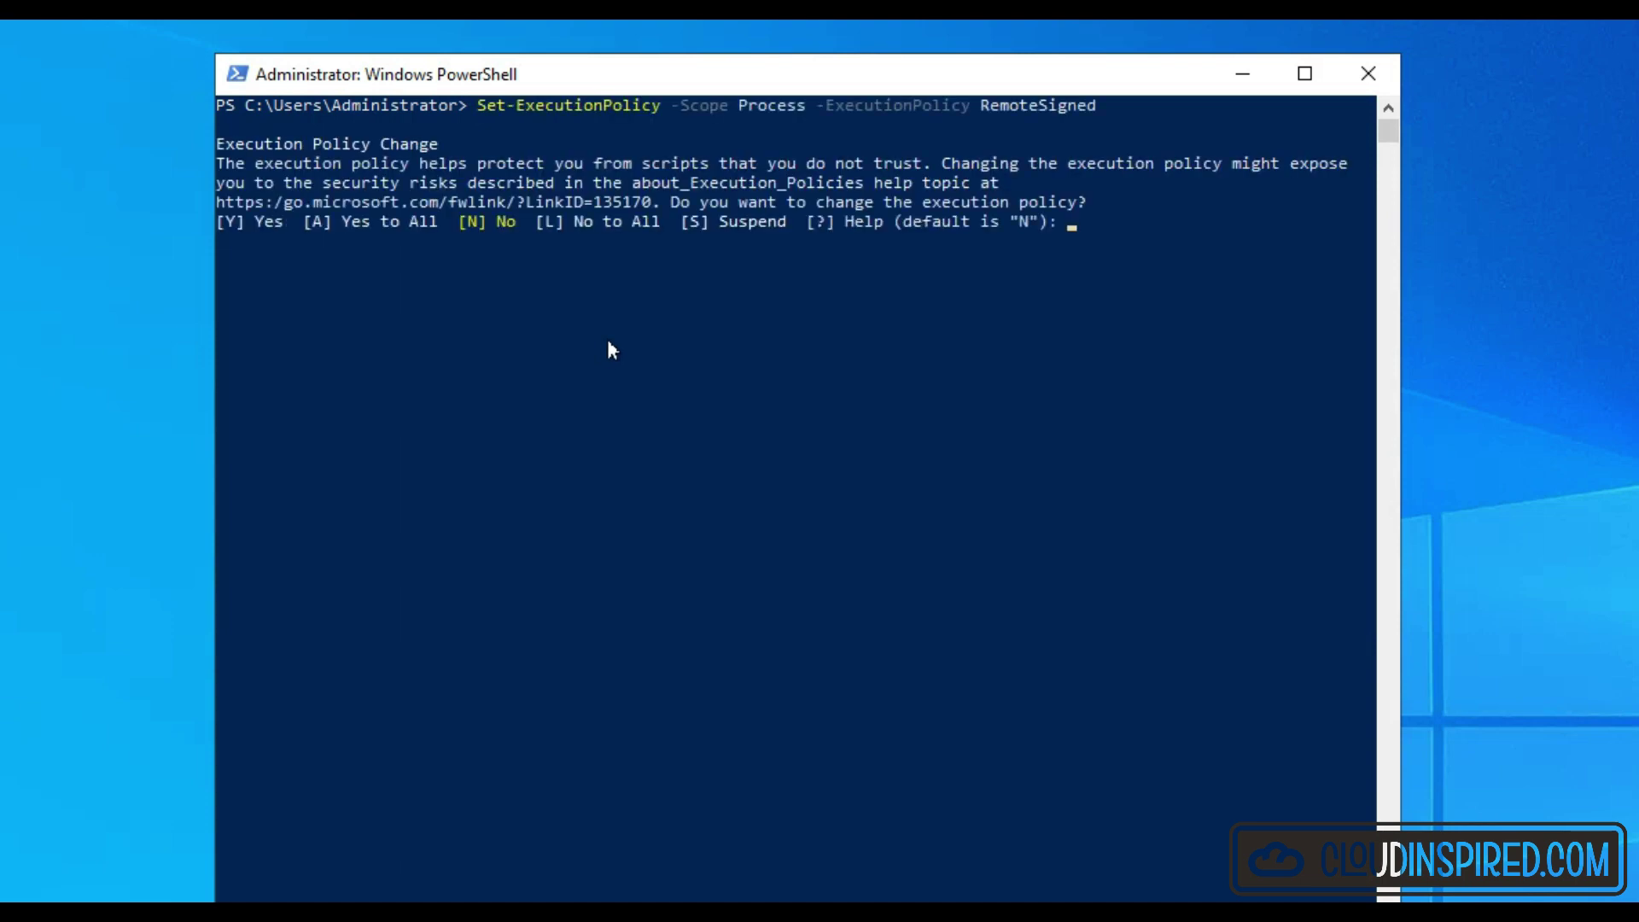
type("A")
key("Return")
right_click(612, 350)
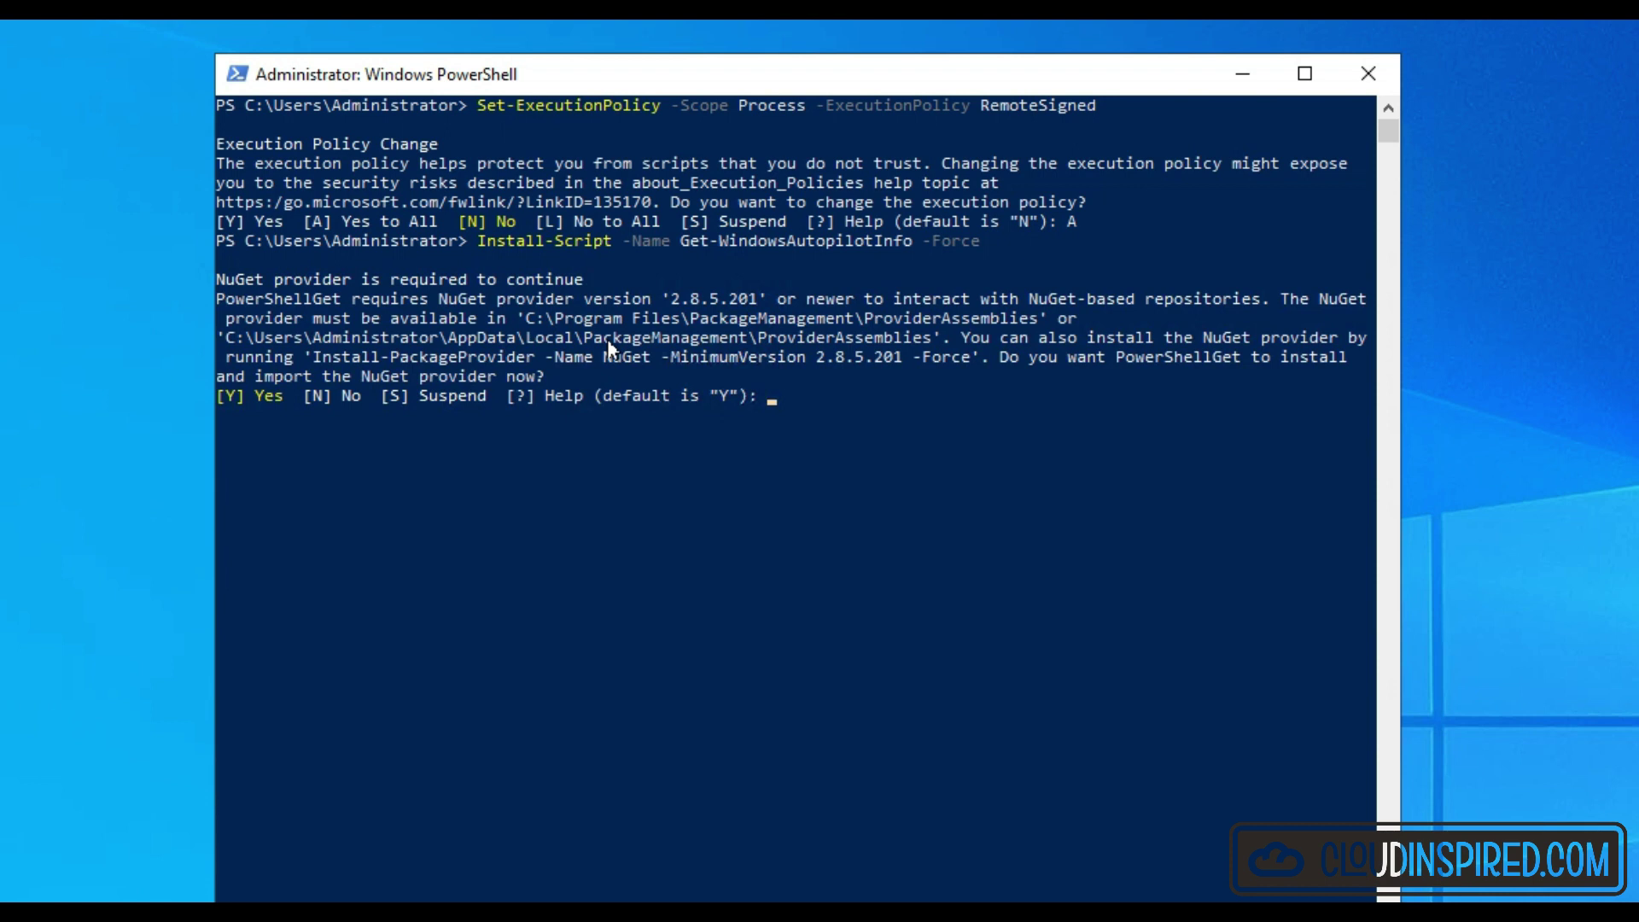
type("Y")
key("Return")
Add the PowerShell Scripts folder to $env:Path and export the hardware ID to Autopilot.csv.
type("$env:Path += \";C:\\Program Files\\WindowsPowerShell\\Scripts\"")
key("Return")
type("Get-WindowsAutopilotInfo -OutputFile Autopilot.csv")
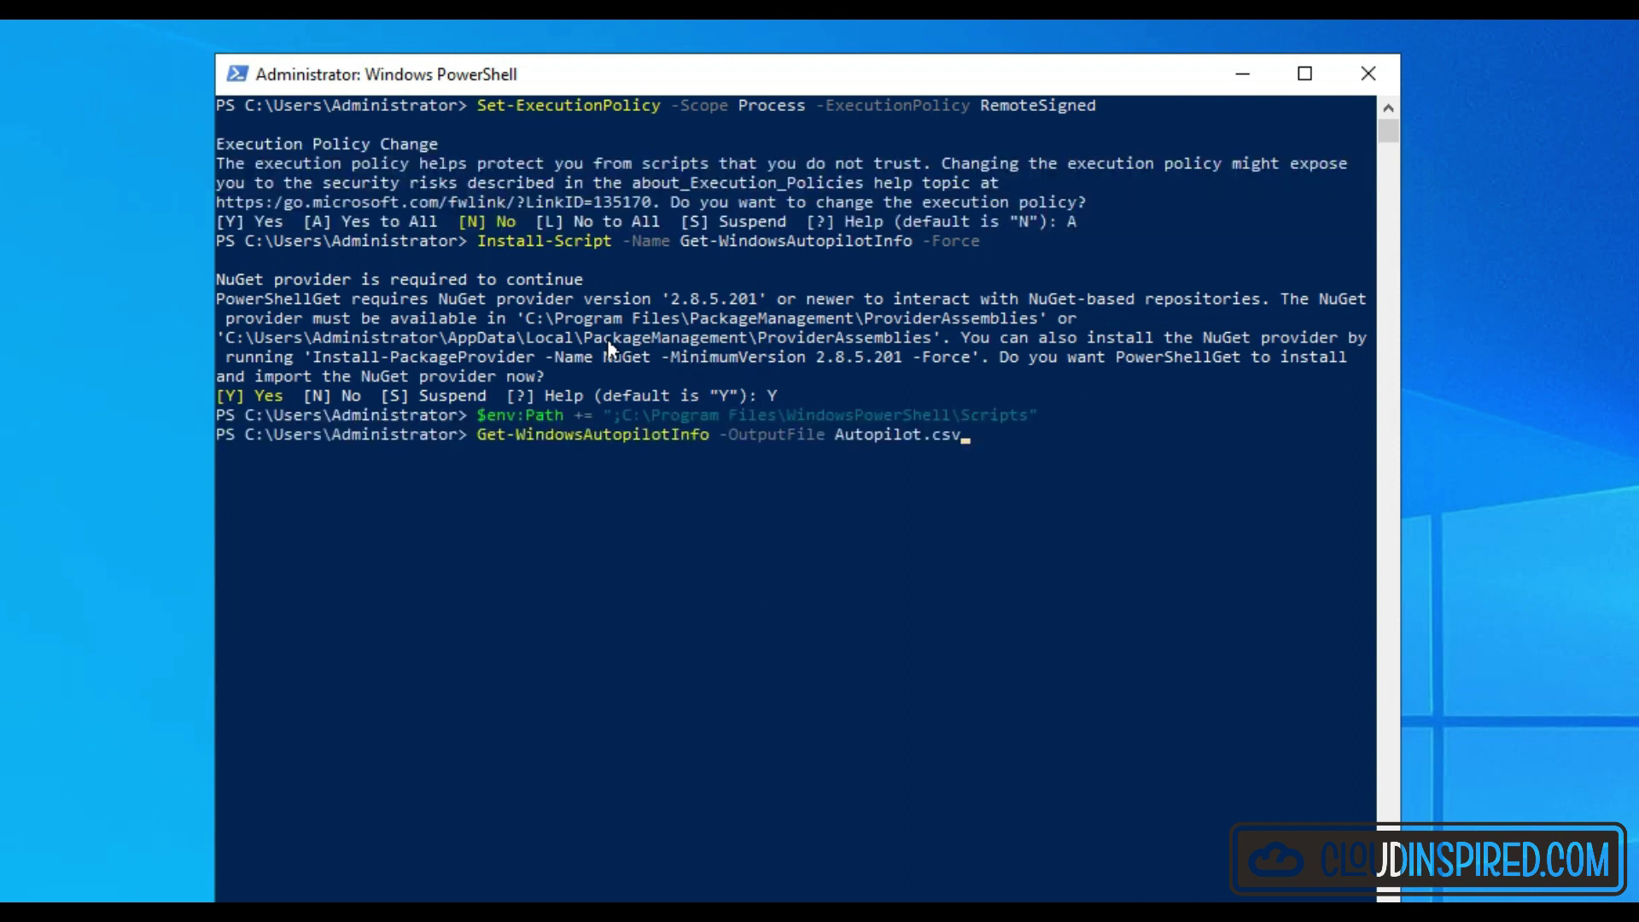
key("Return")
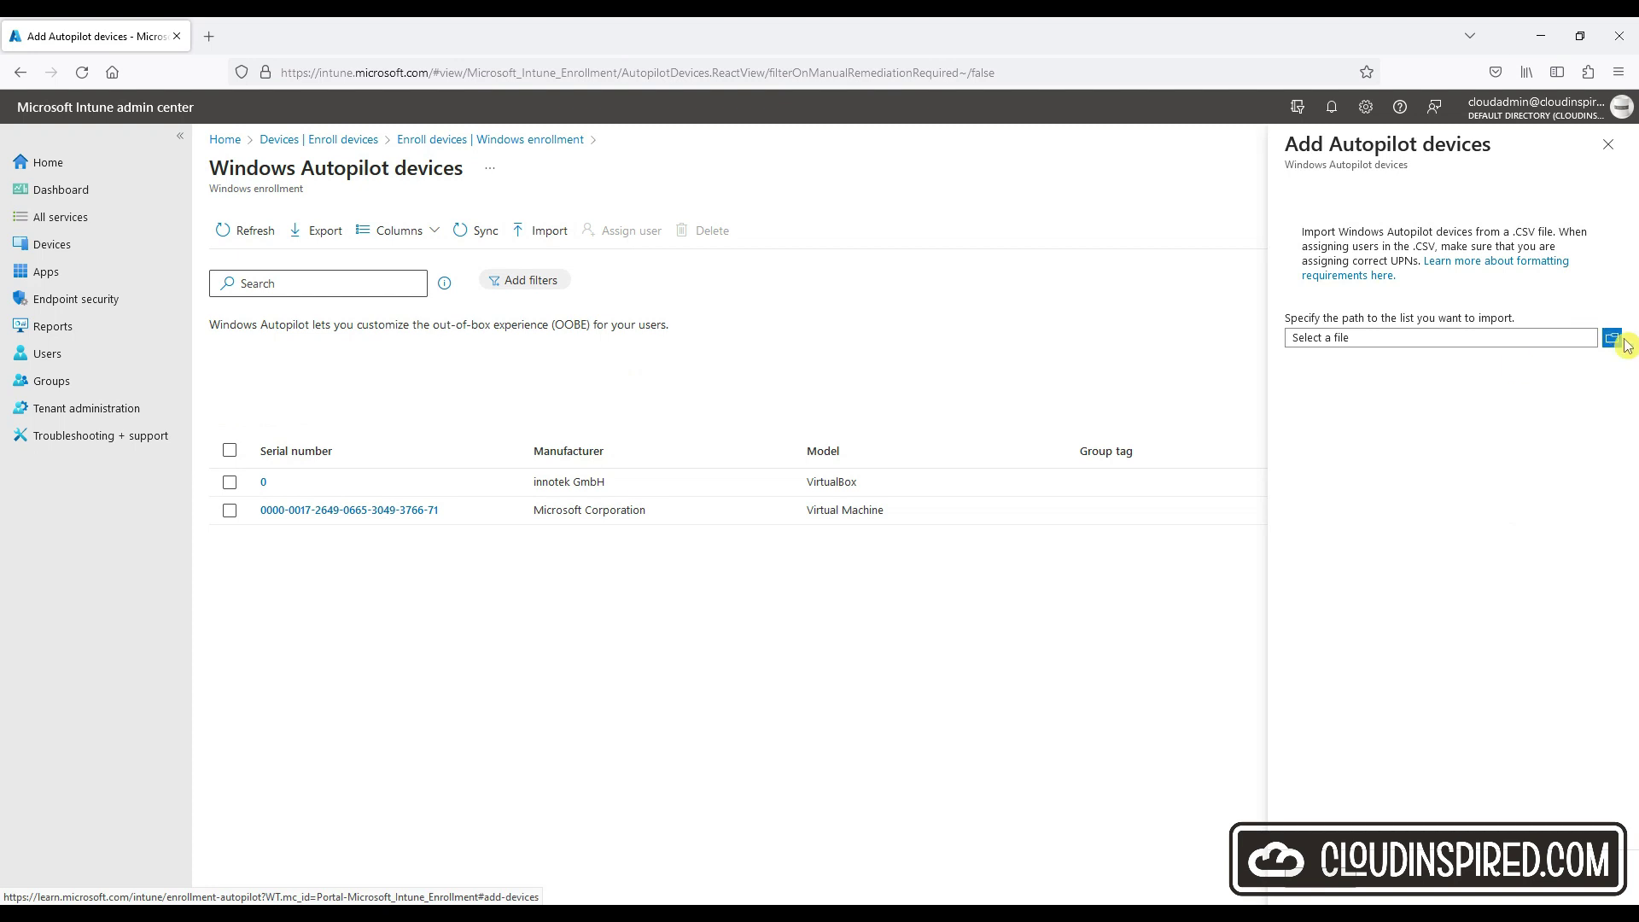
Import Autopilot.csv into Windows Autopilot devices and select the new VMware device.
left_click(1615, 340)
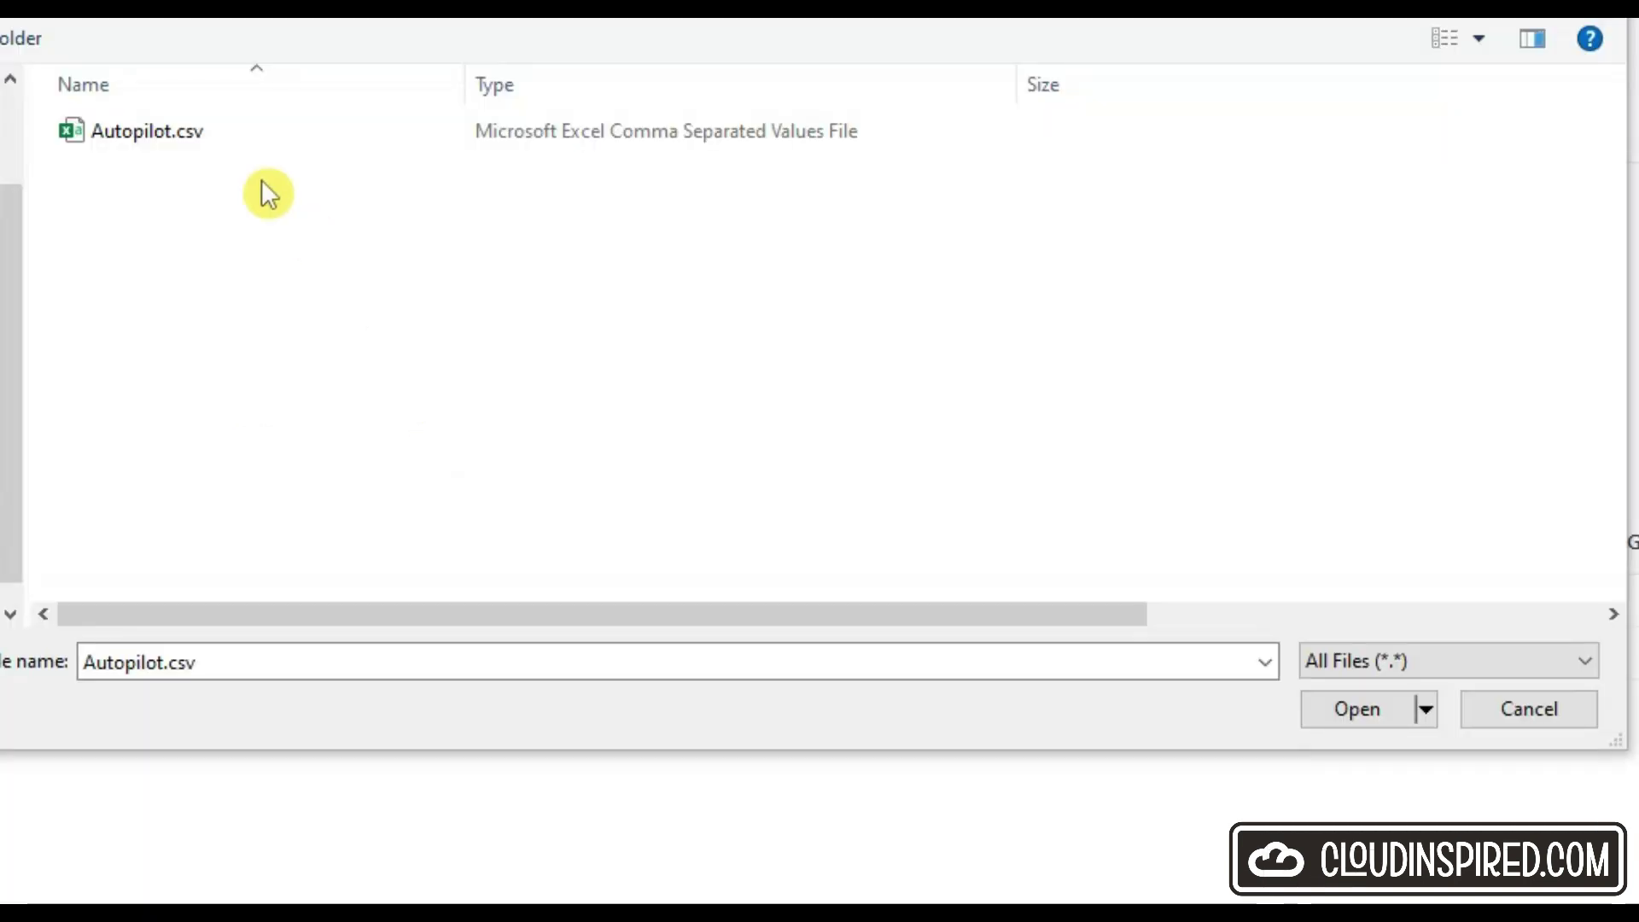
double_click(215, 130)
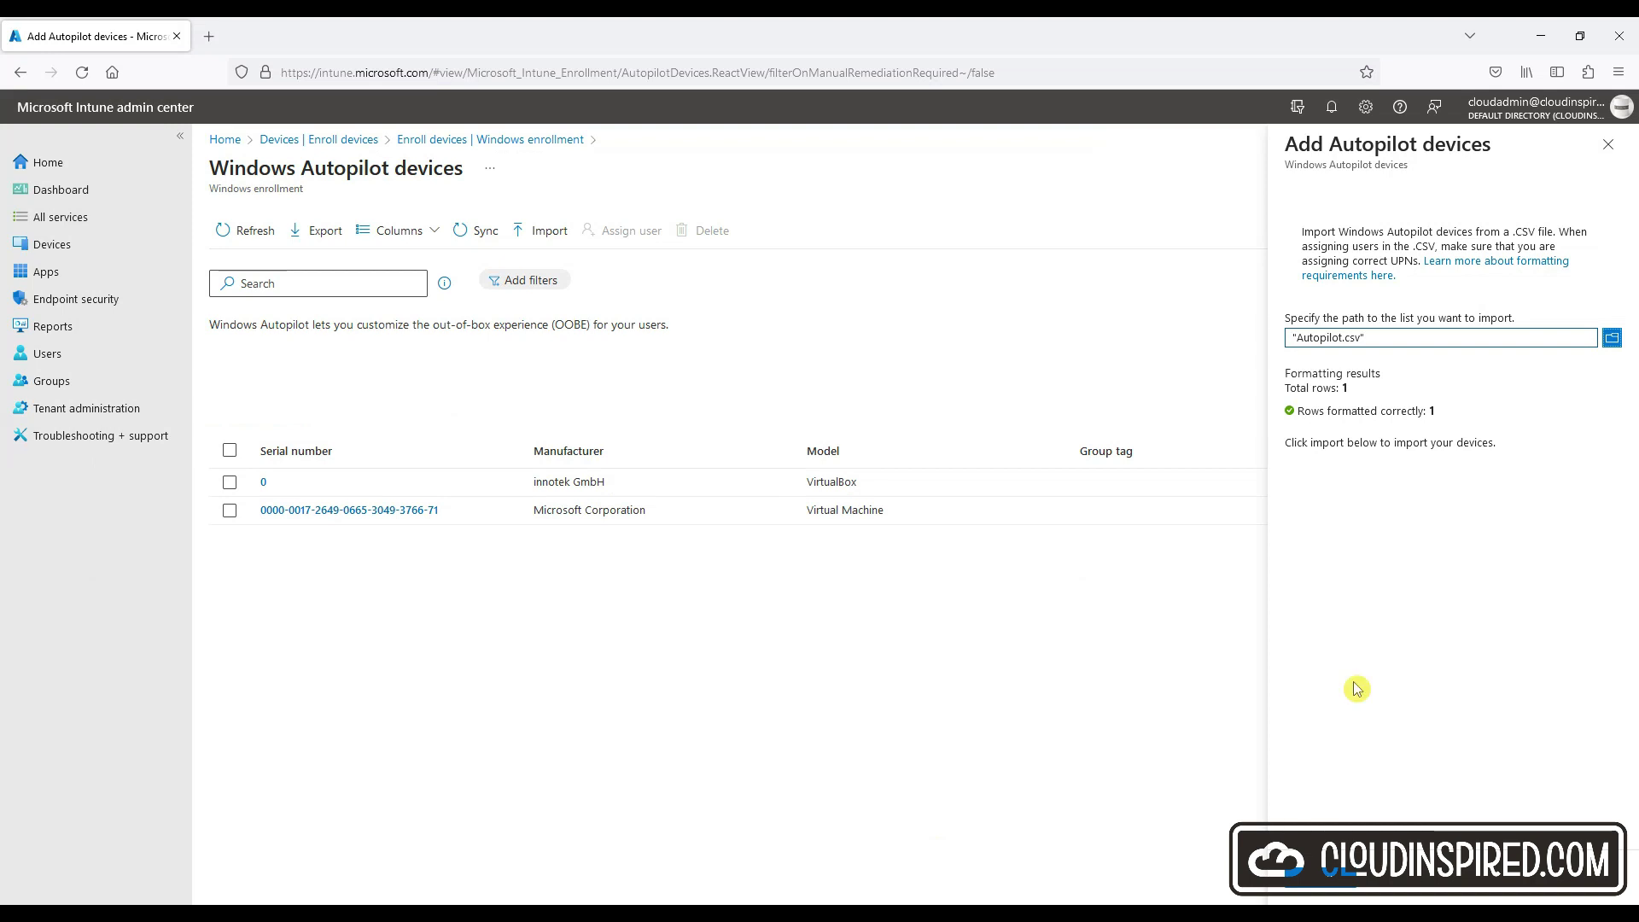
left_click(1336, 886)
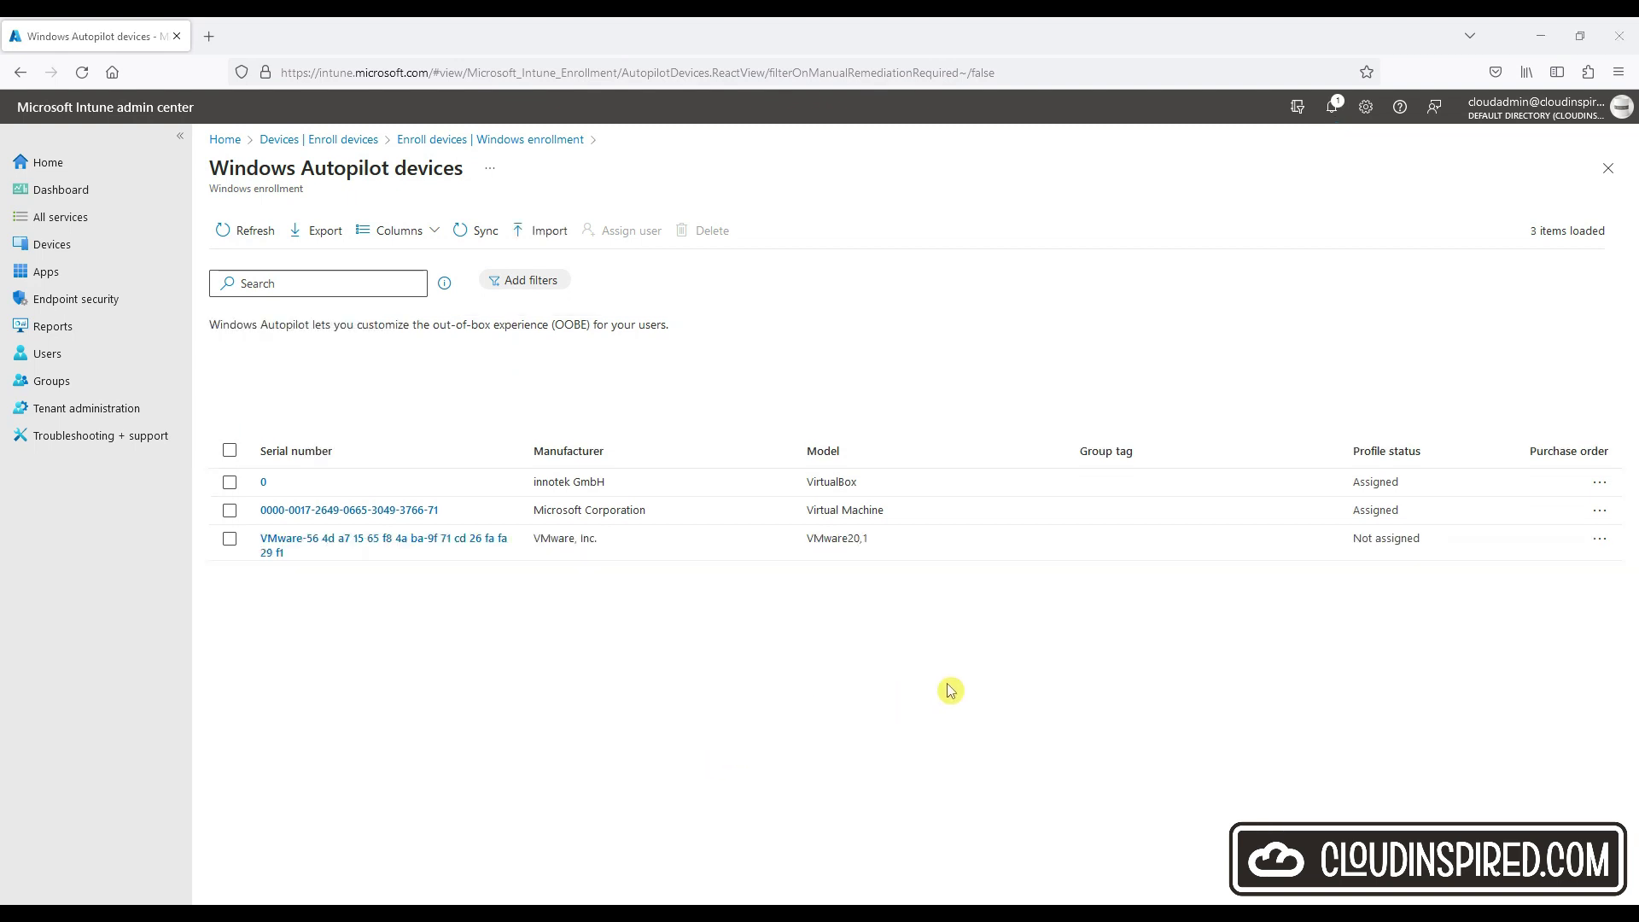
left_click(1443, 547)
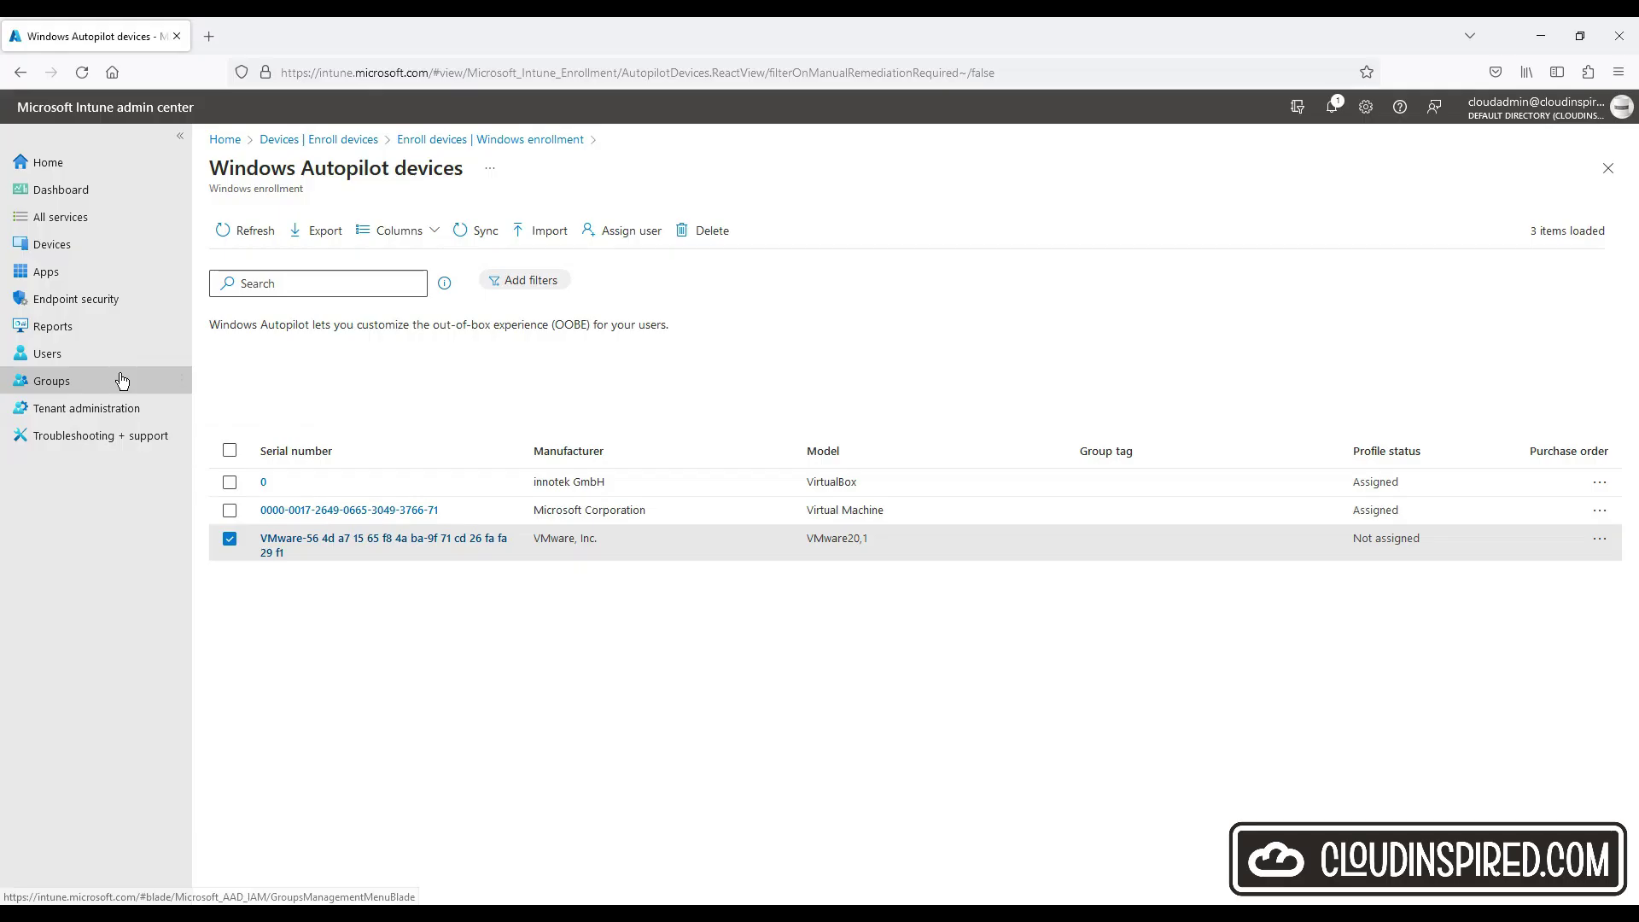
Start a new group named WindowsAutopilotGRP with the description 'Autopilot Demo'.
left_click(122, 381)
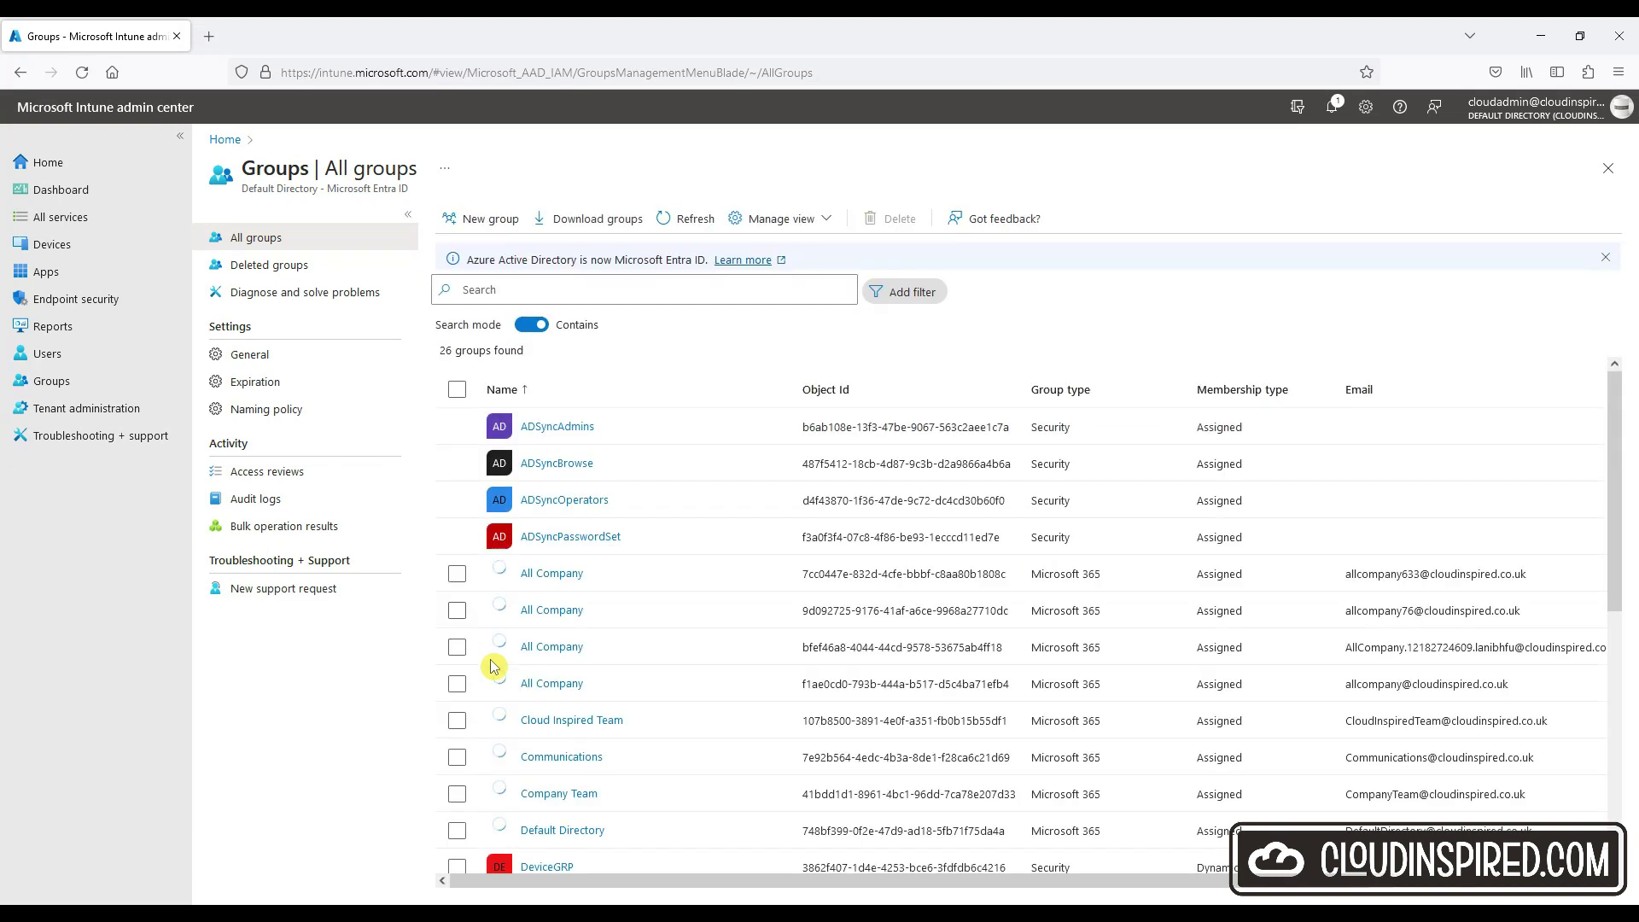
left_click(477, 223)
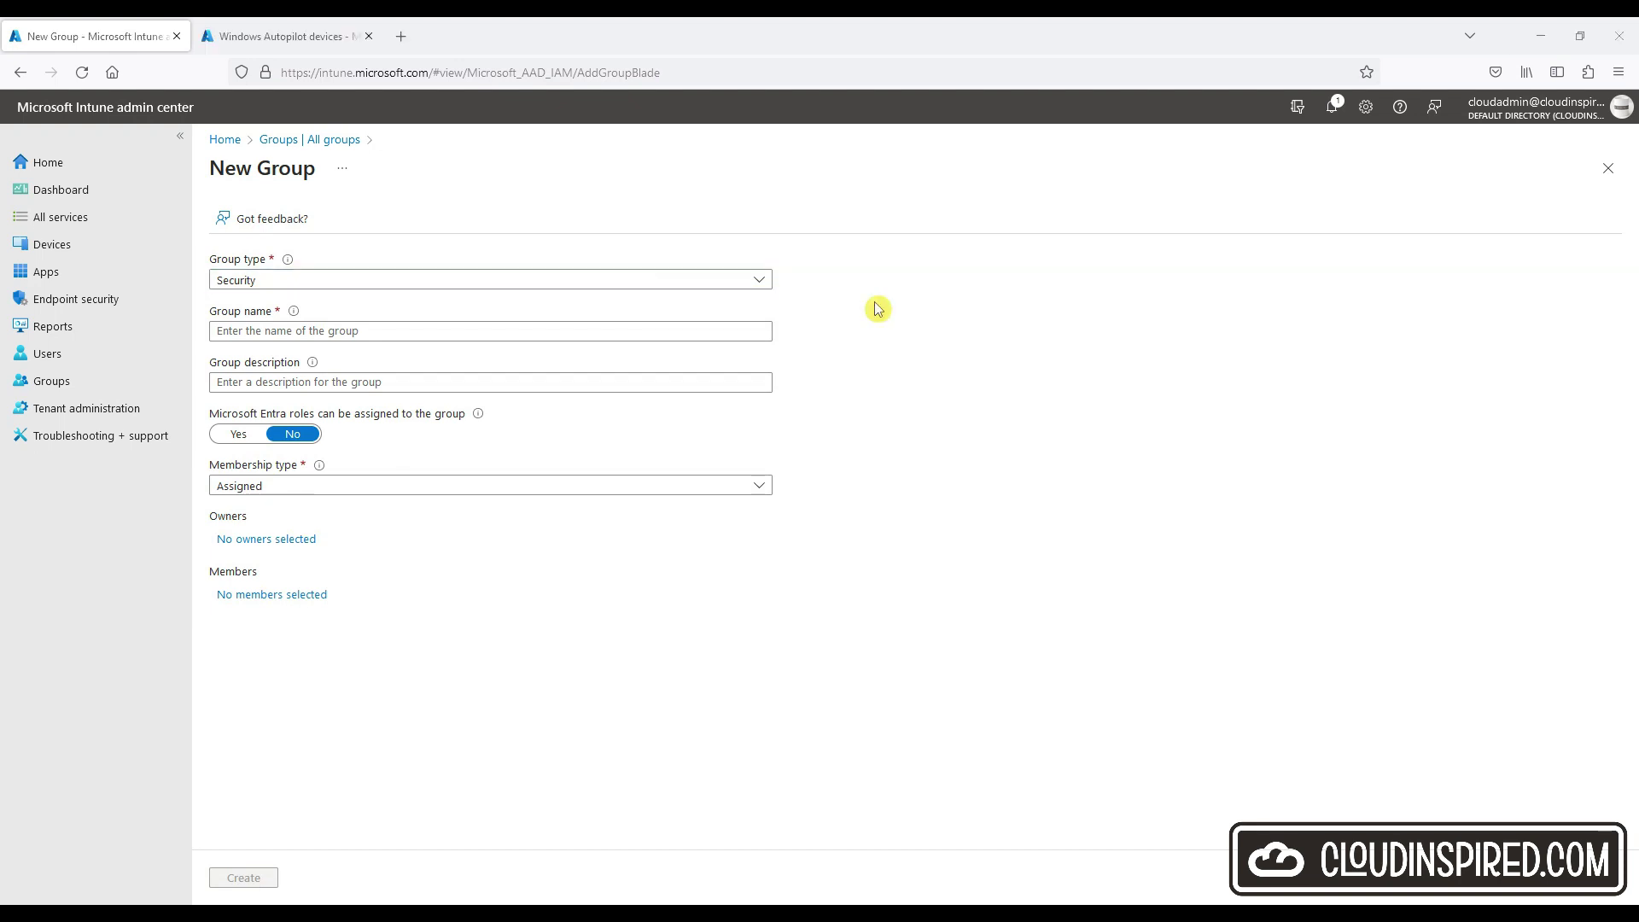
left_click(589, 333)
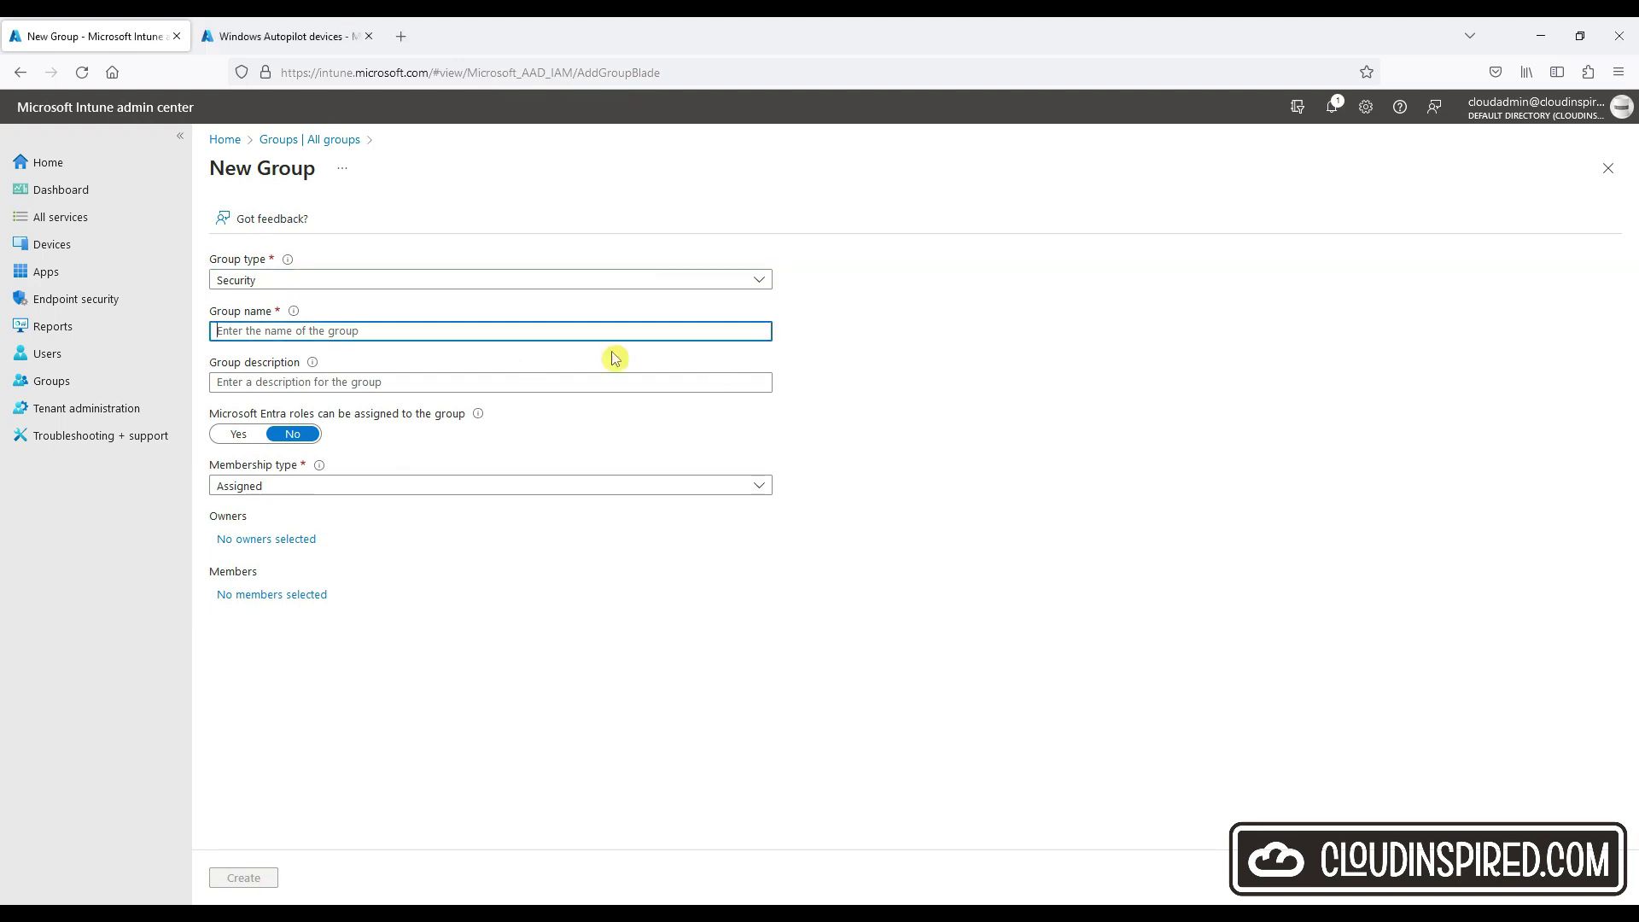
type("WindowsAutopilotGRP")
left_click(755, 383)
type("Autopilot Demo")
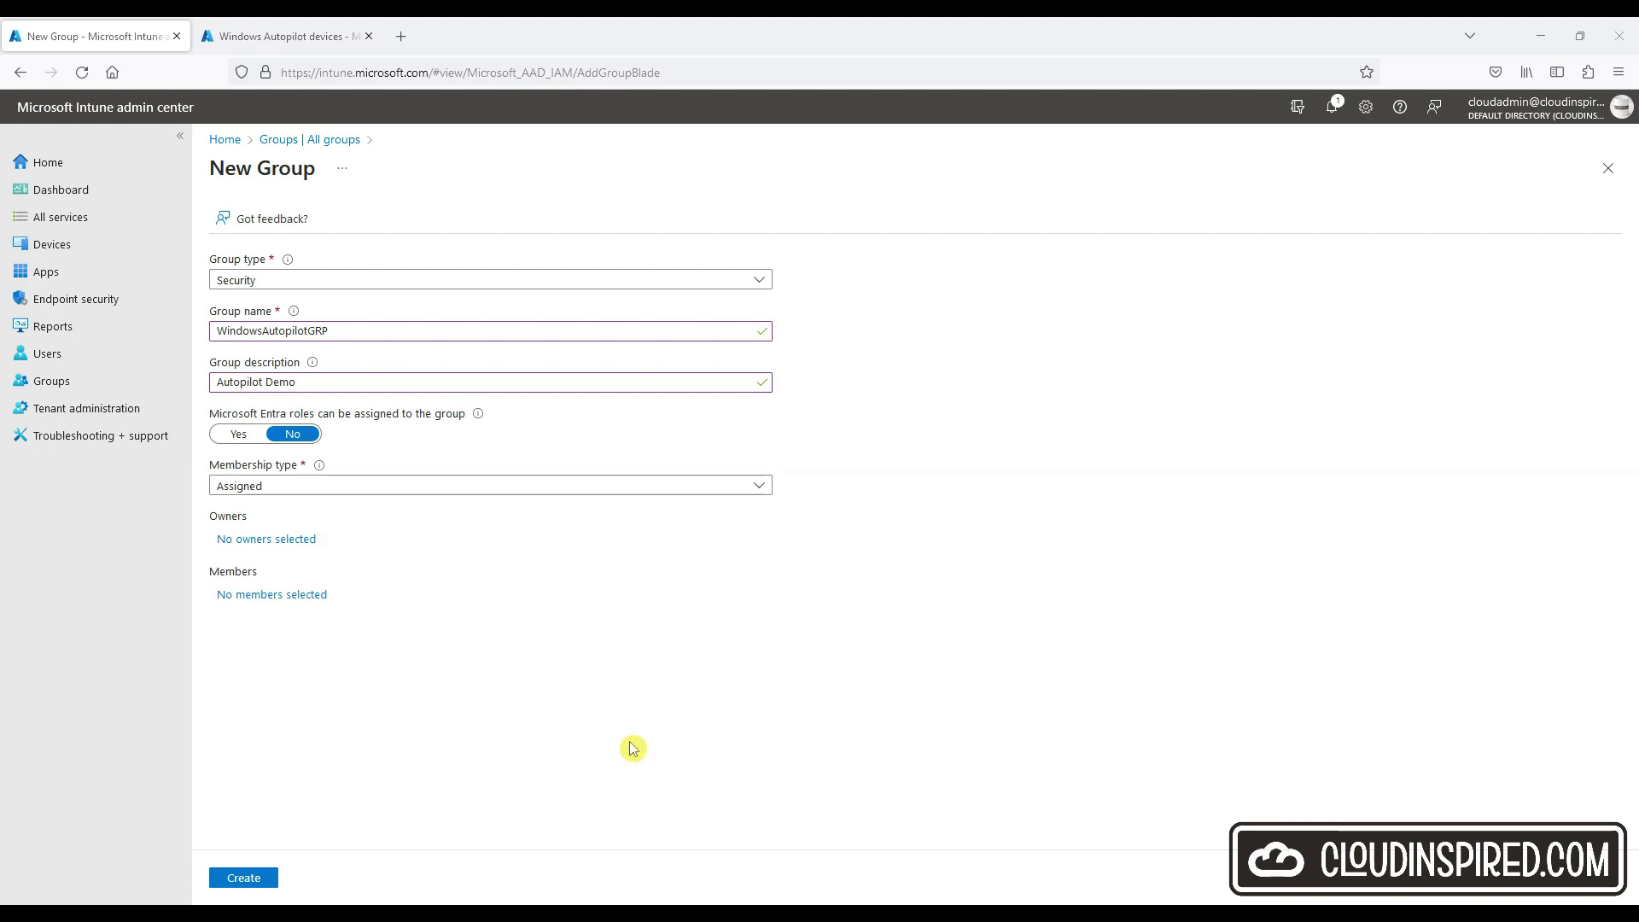
Add the VMware Autopilot device as the group's member and create the group.
left_click(327, 597)
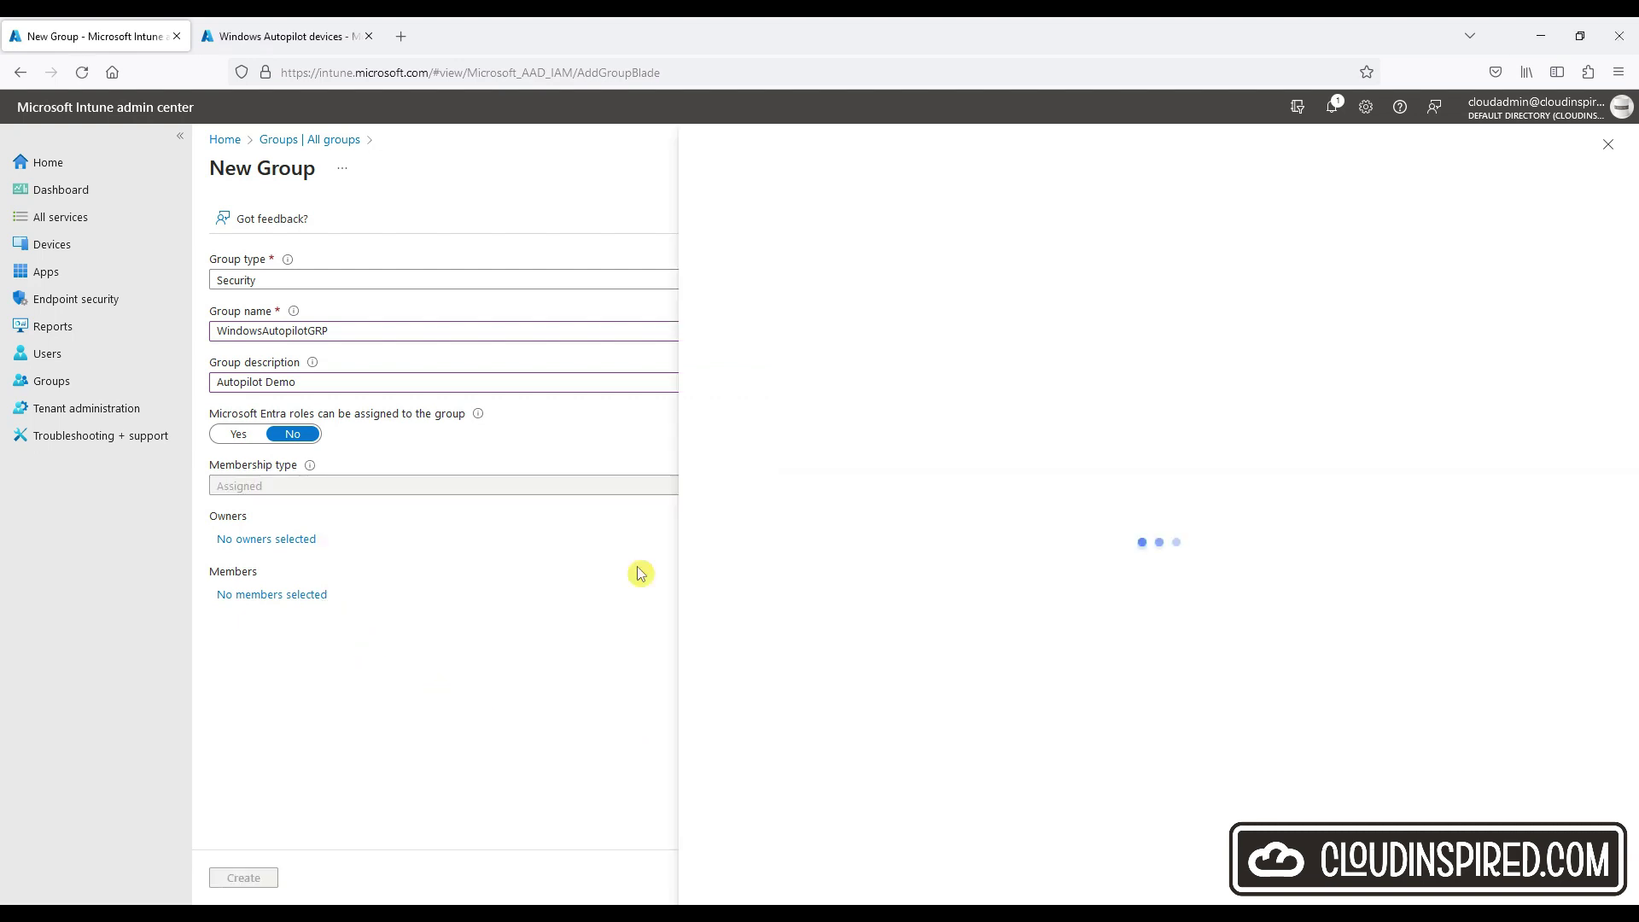
type("VMware-56 4d a7 15 65 f8 4a ba-9f 71 cd 26 fa fa 29 f1")
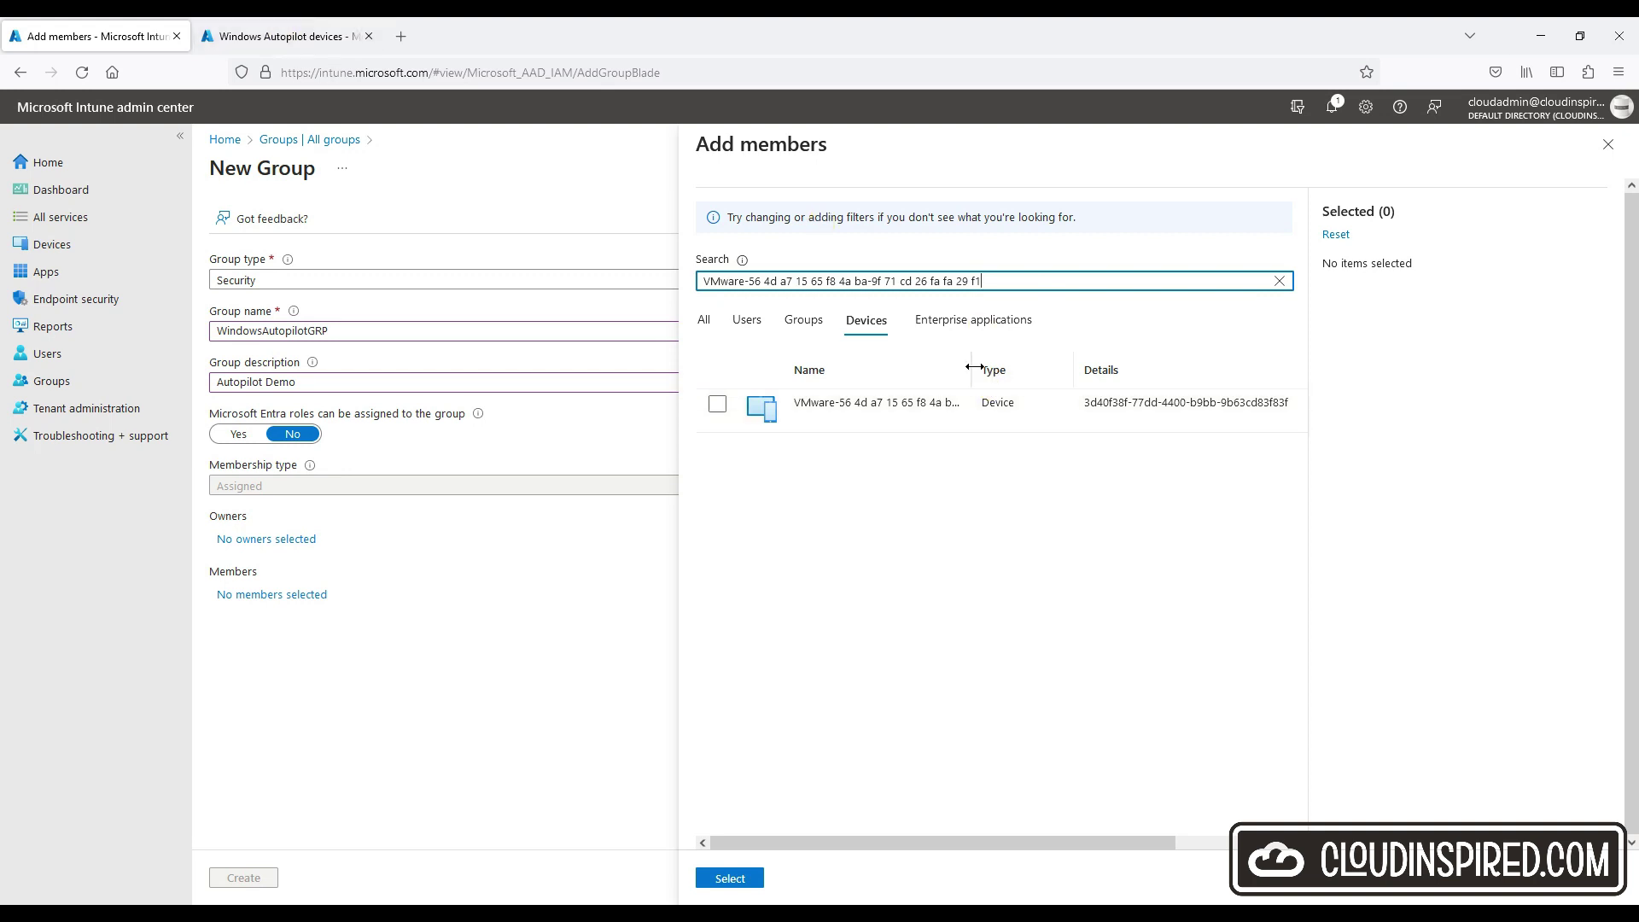
left_click_drag(972, 362, 1150, 346)
left_click(231, 35)
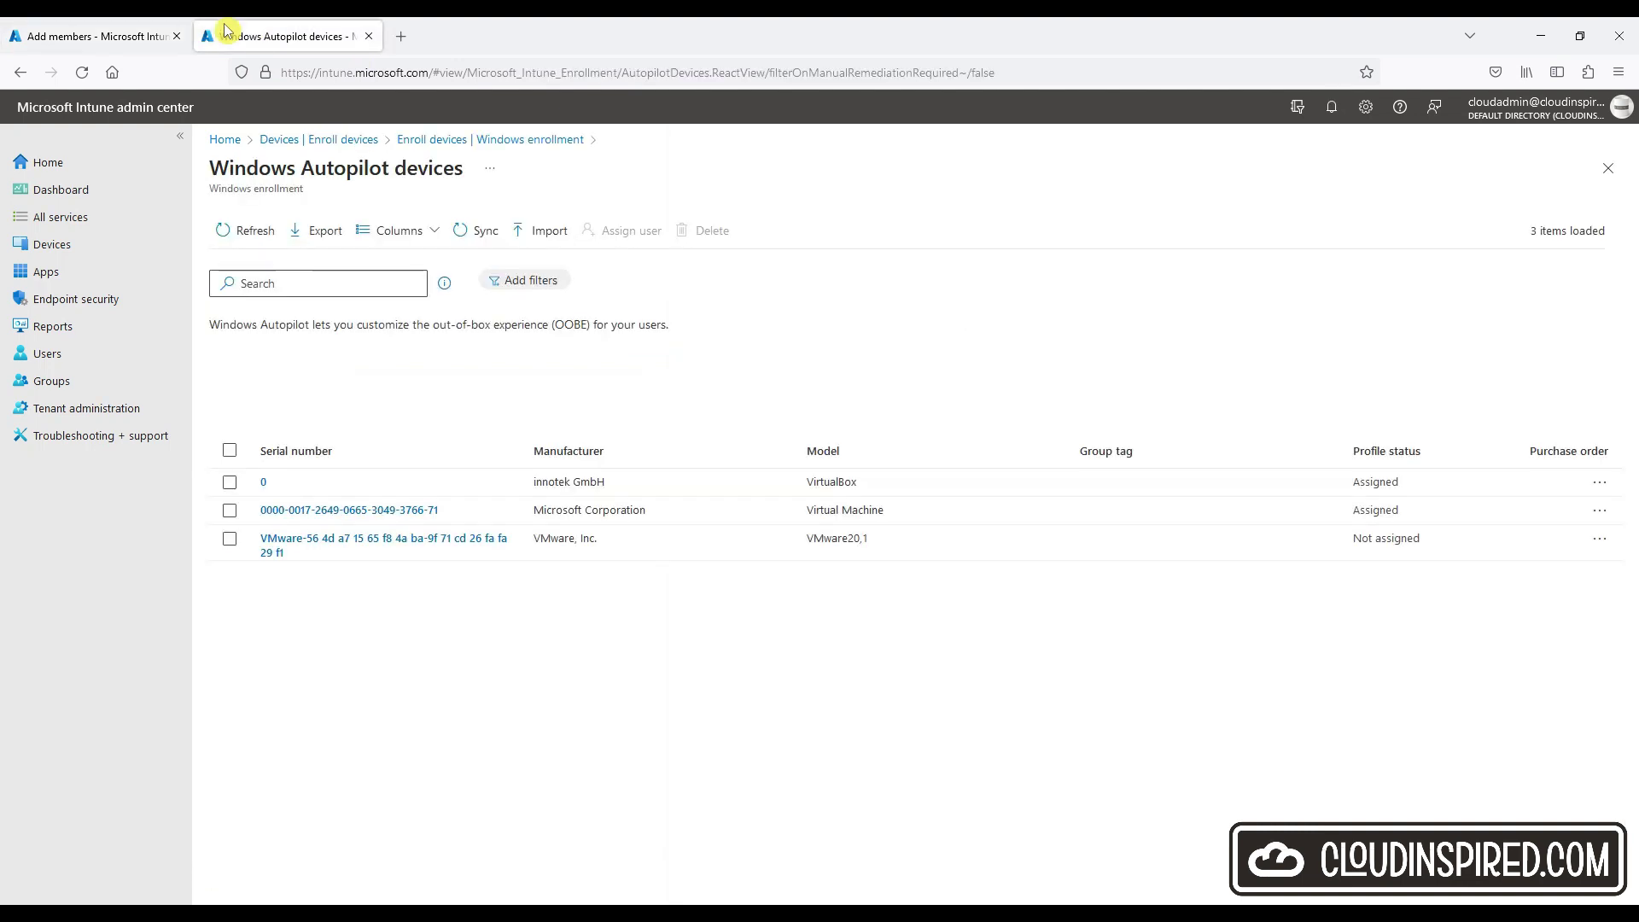
left_click(57, 32)
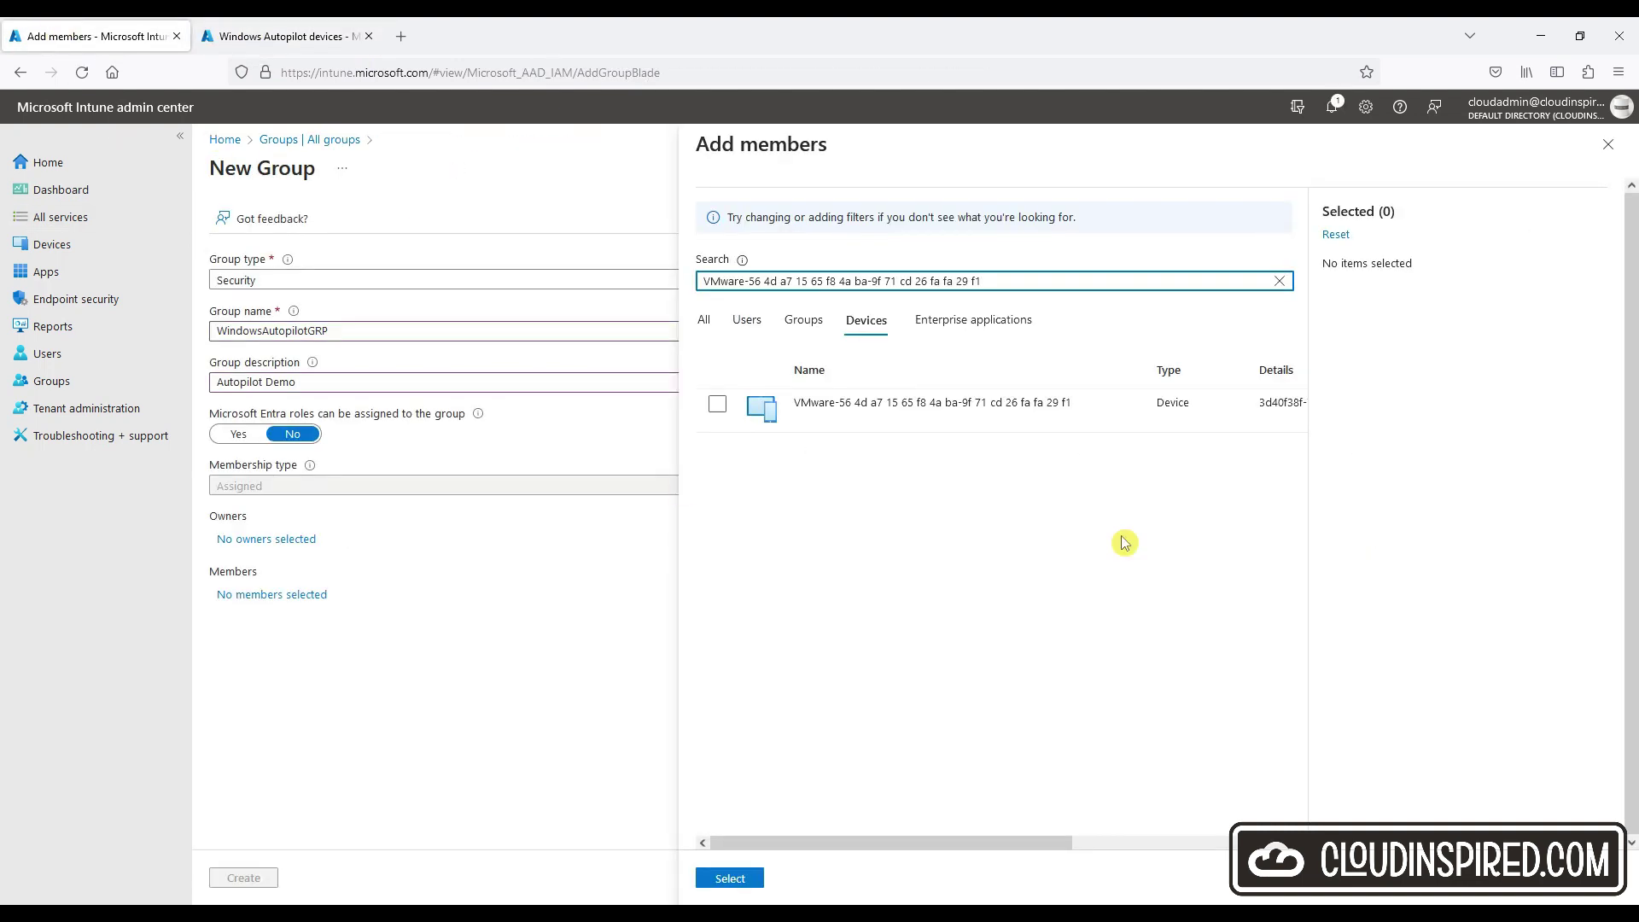
left_click(921, 432)
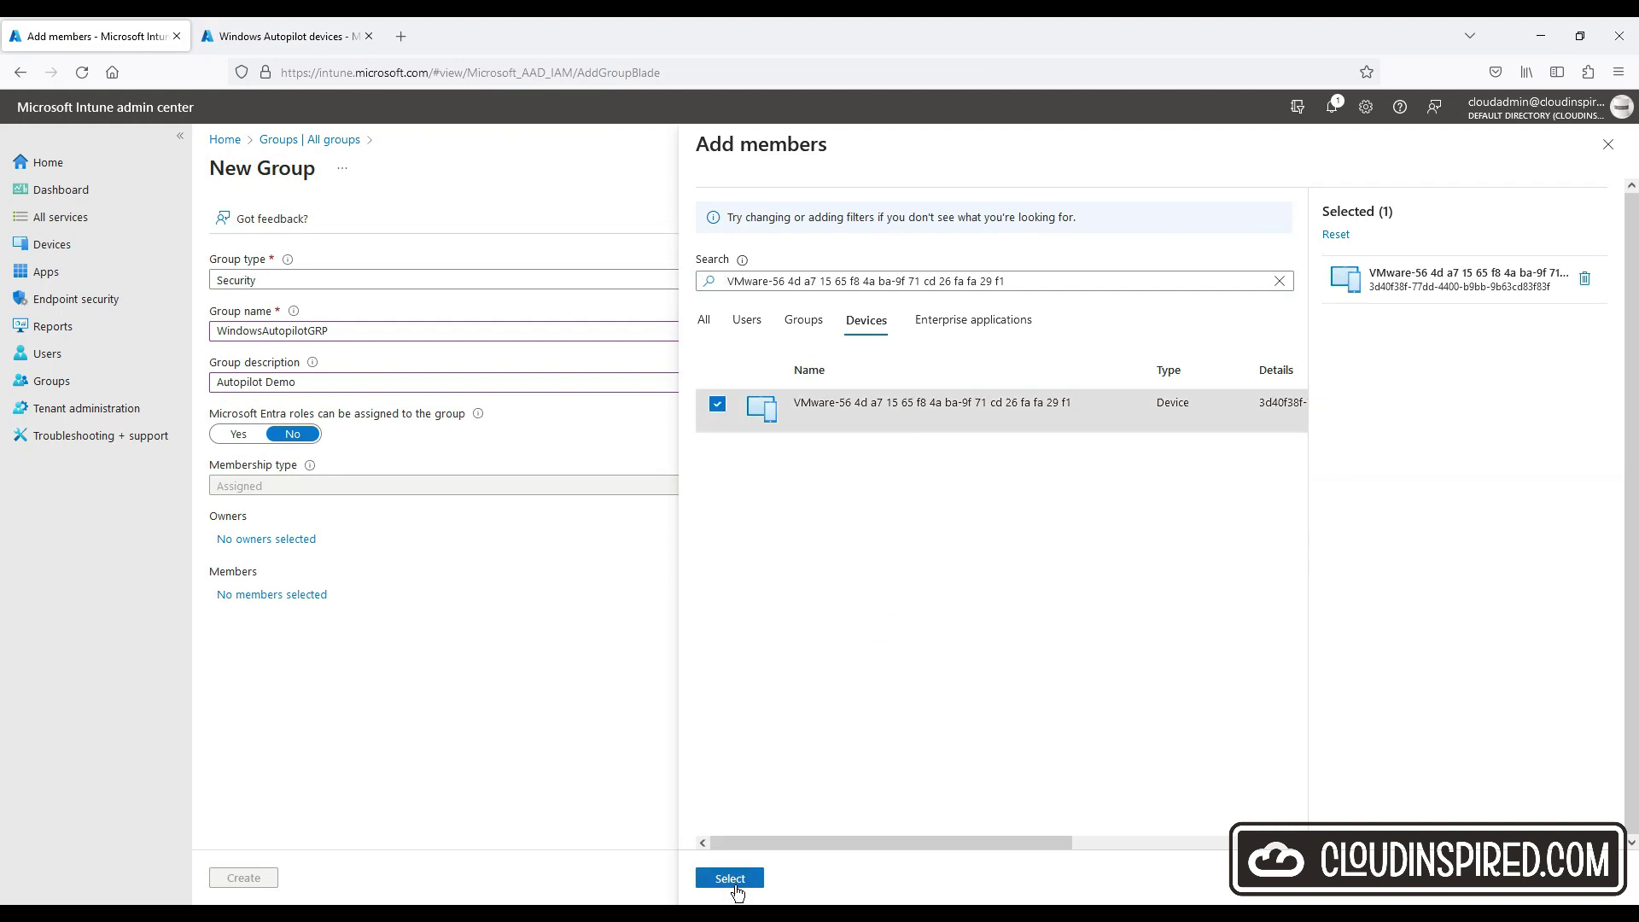
left_click(733, 882)
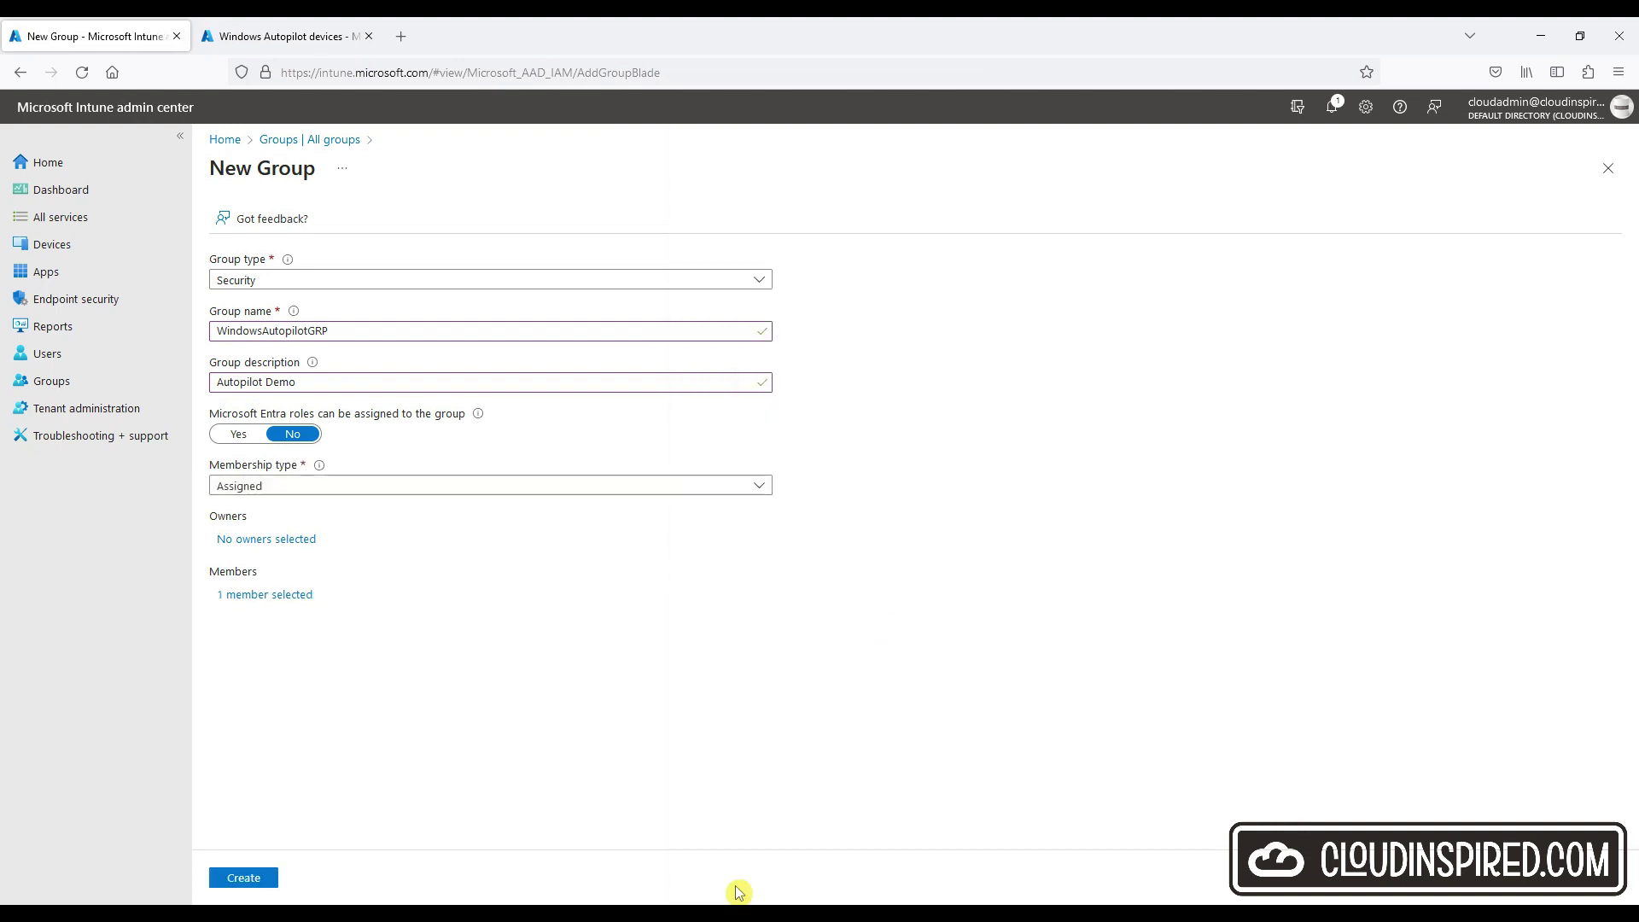
left_click(259, 878)
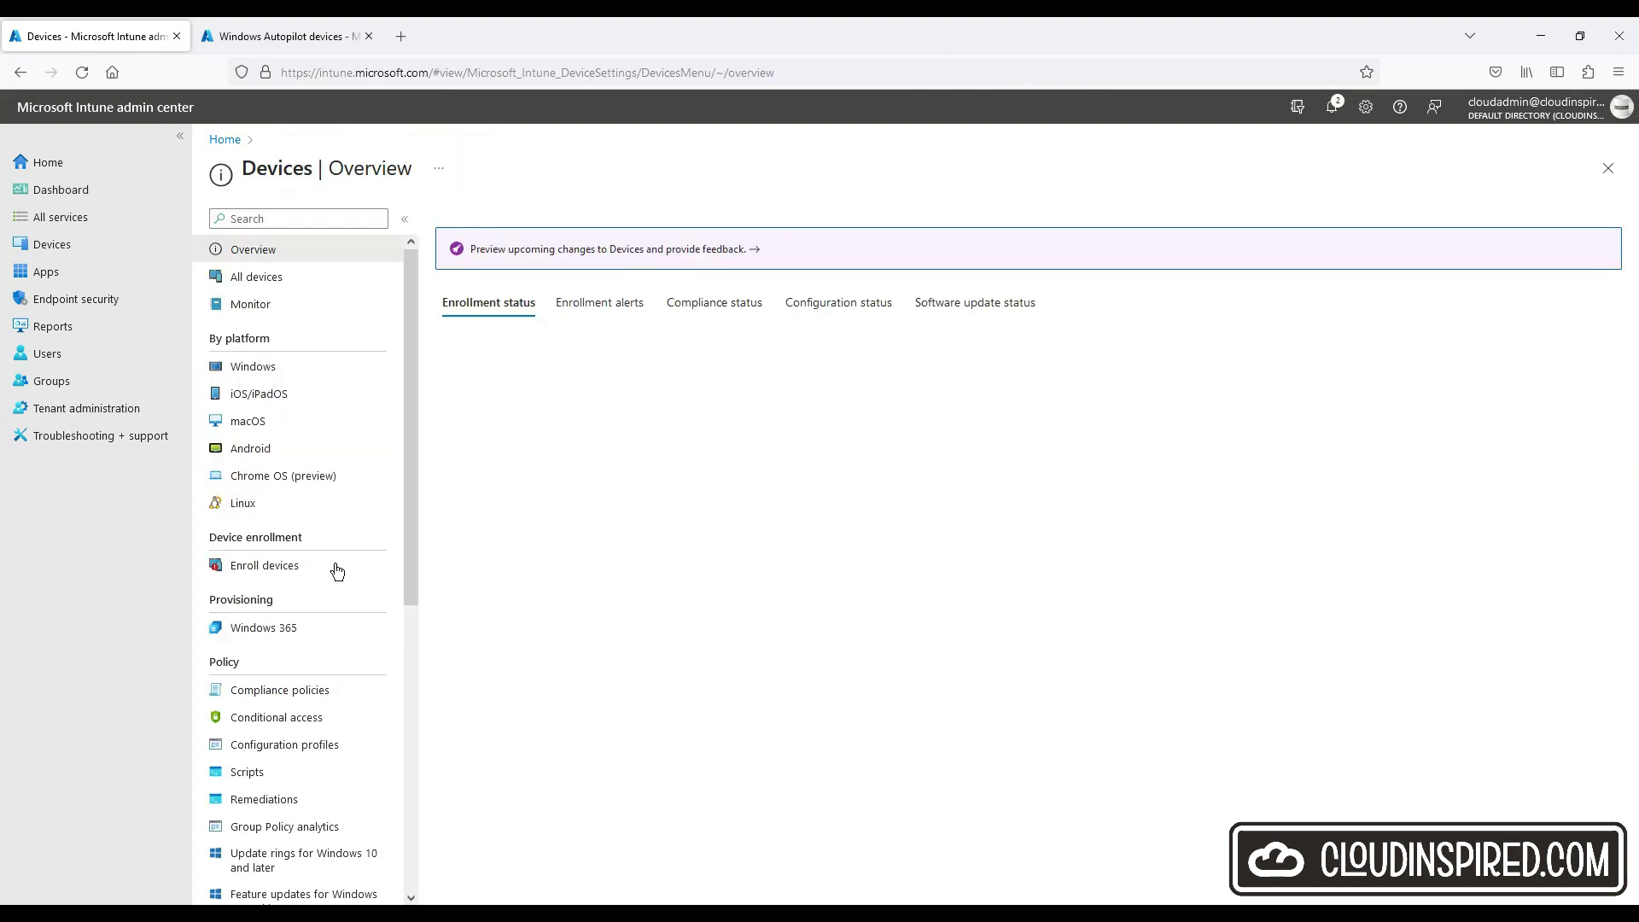
Create a Windows PC Autopilot deployment profile named WindowsAutopilotProfile.
left_click(337, 568)
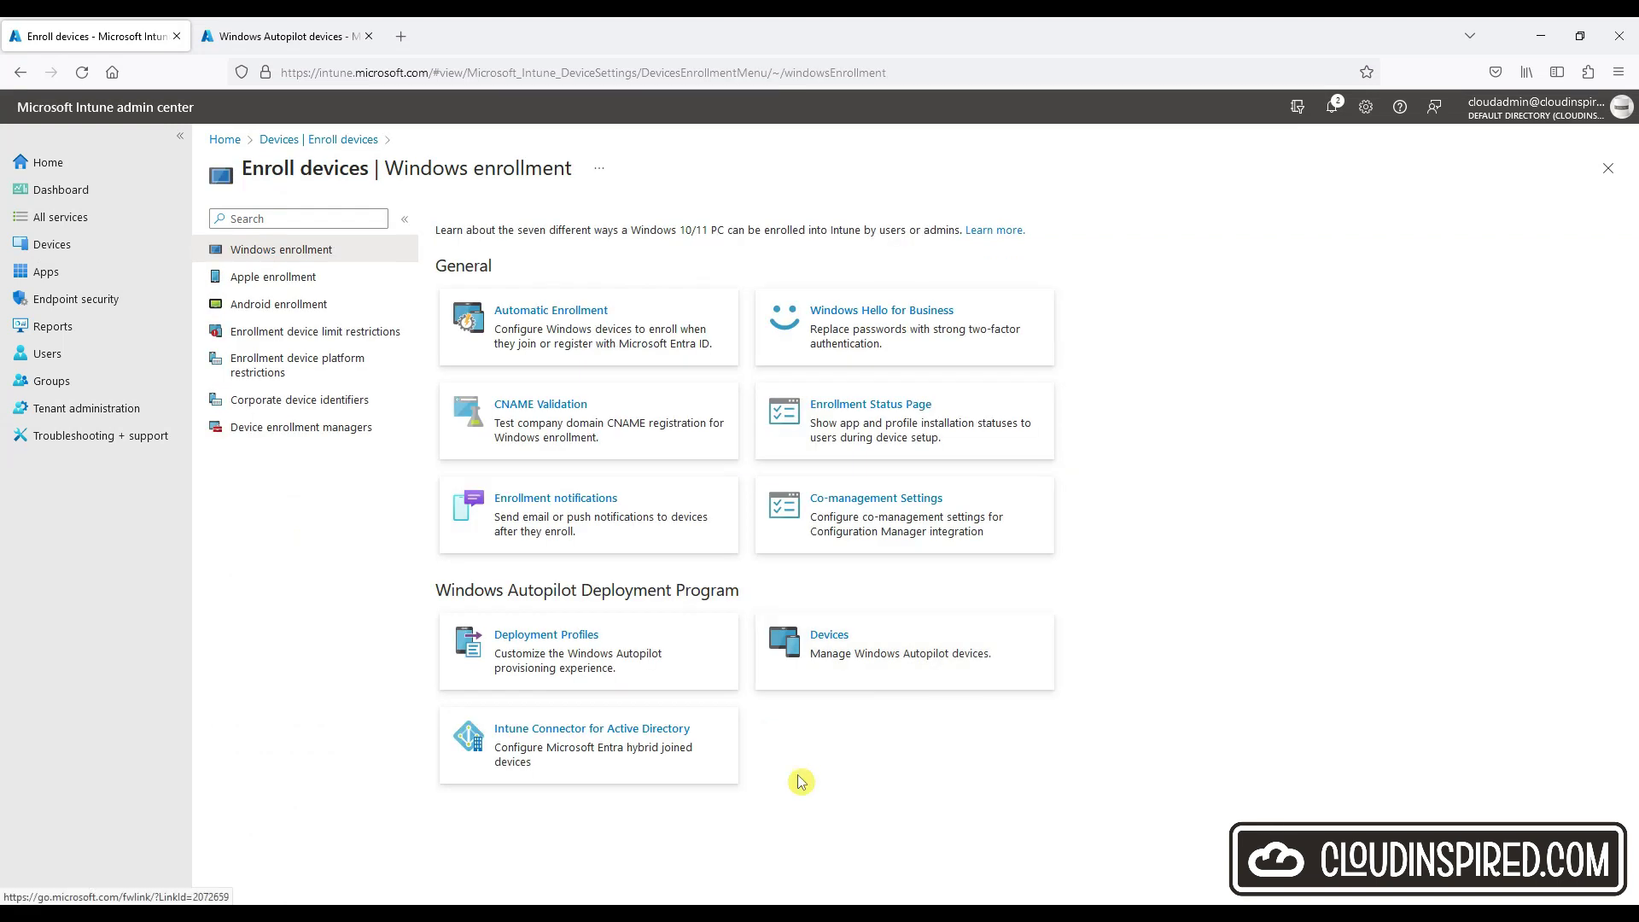
left_click(571, 638)
left_click(274, 228)
left_click(271, 264)
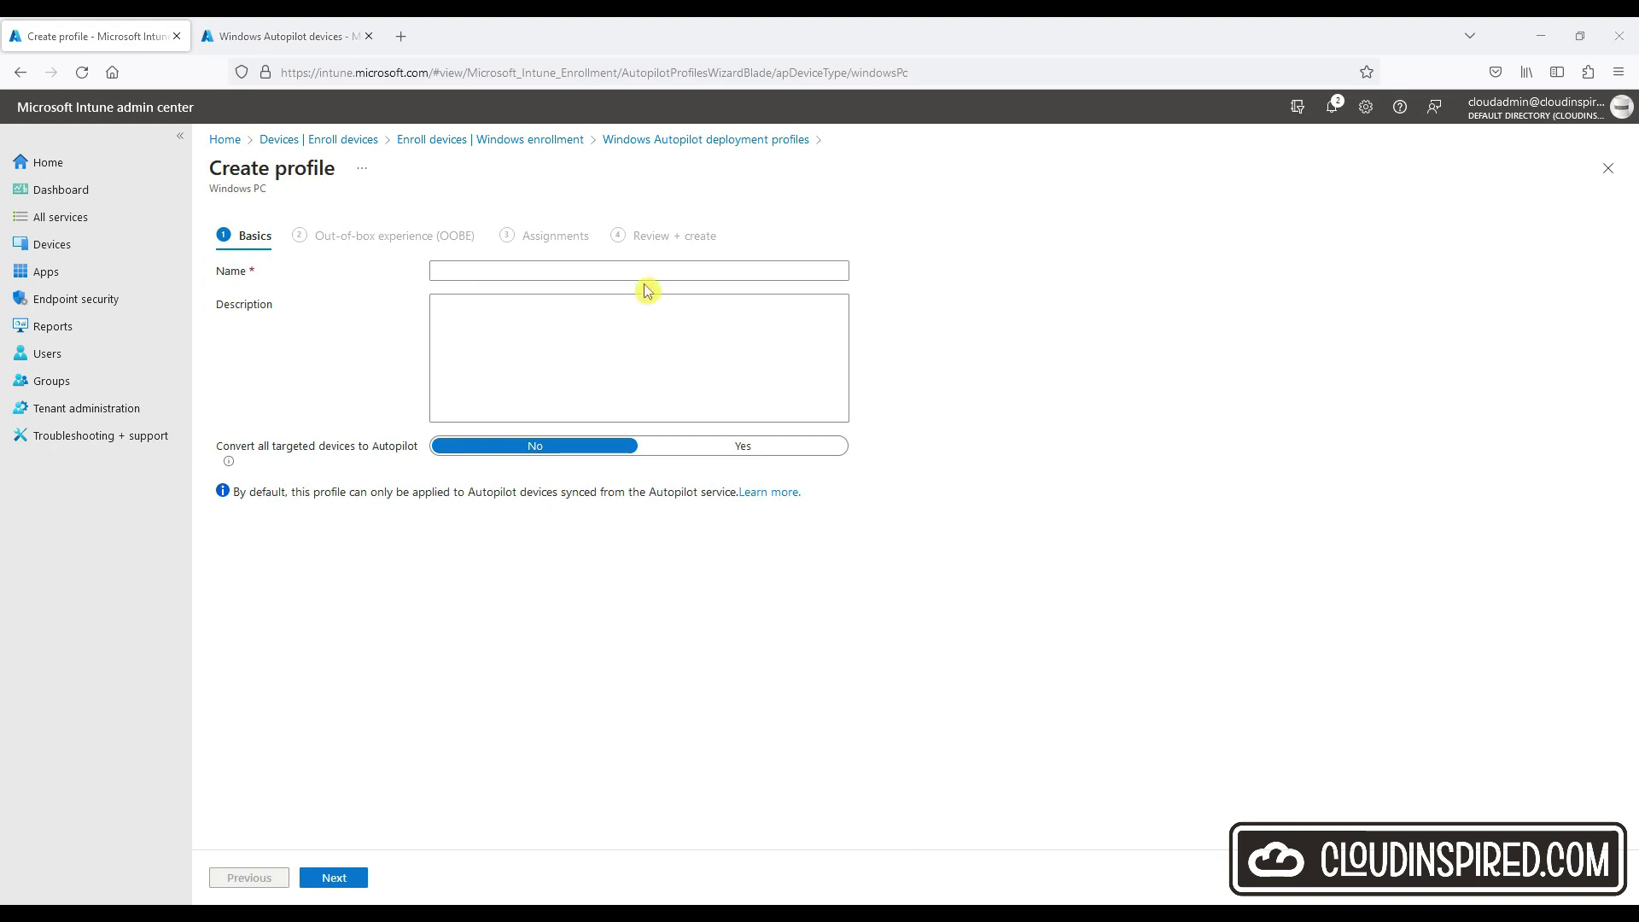
left_click(647, 274)
type("WindowsAutopilotProfile")
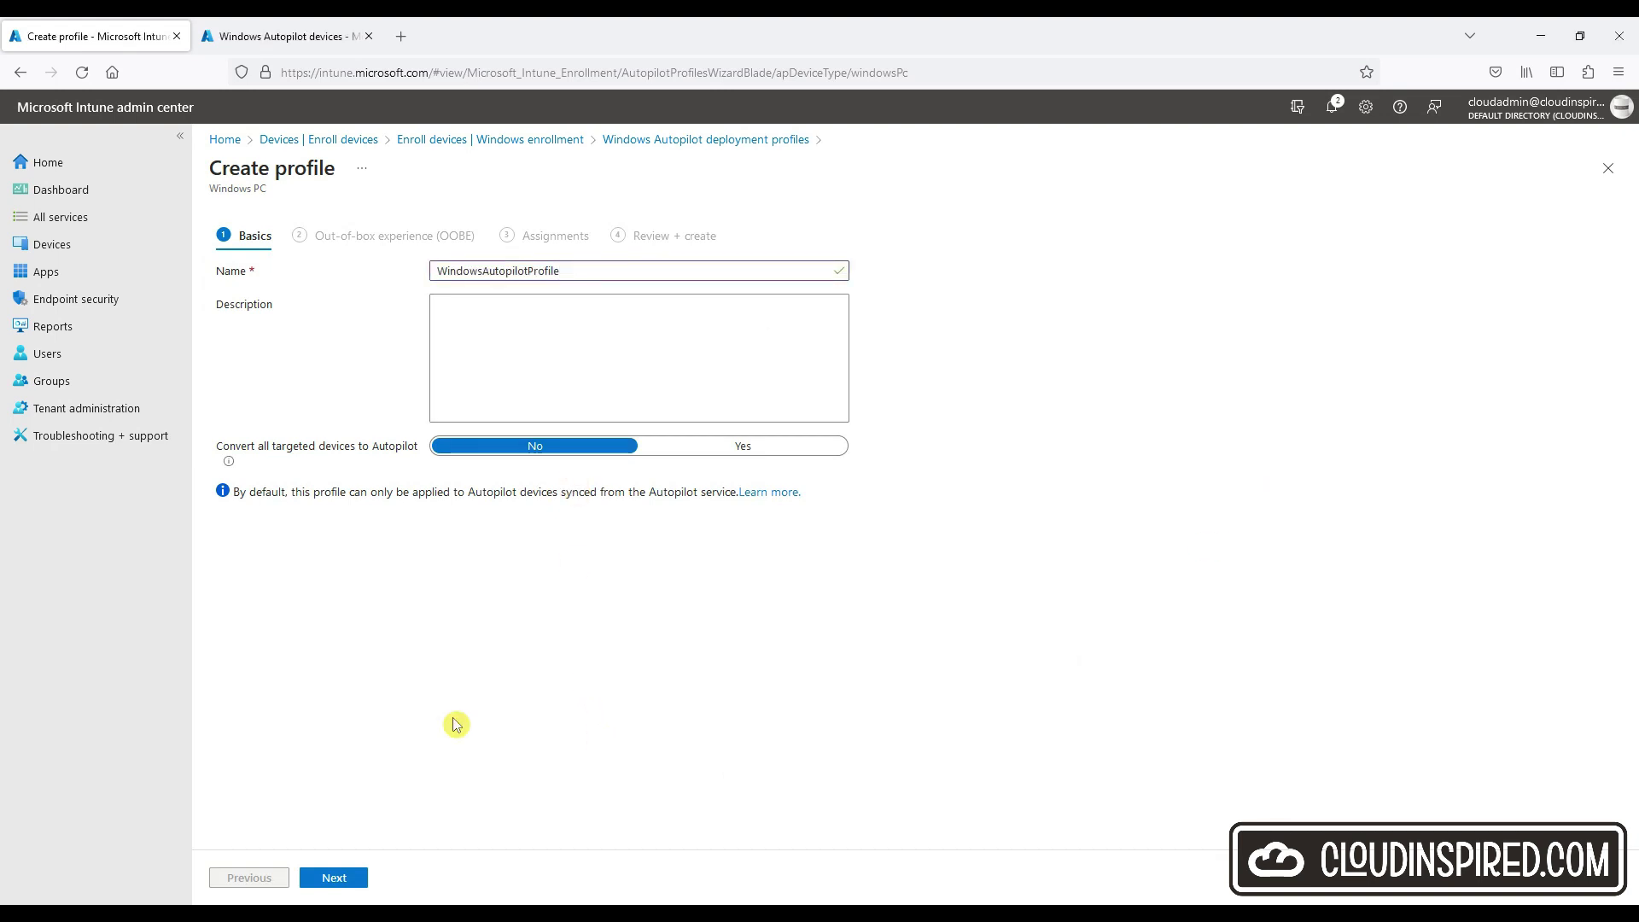
left_click(355, 878)
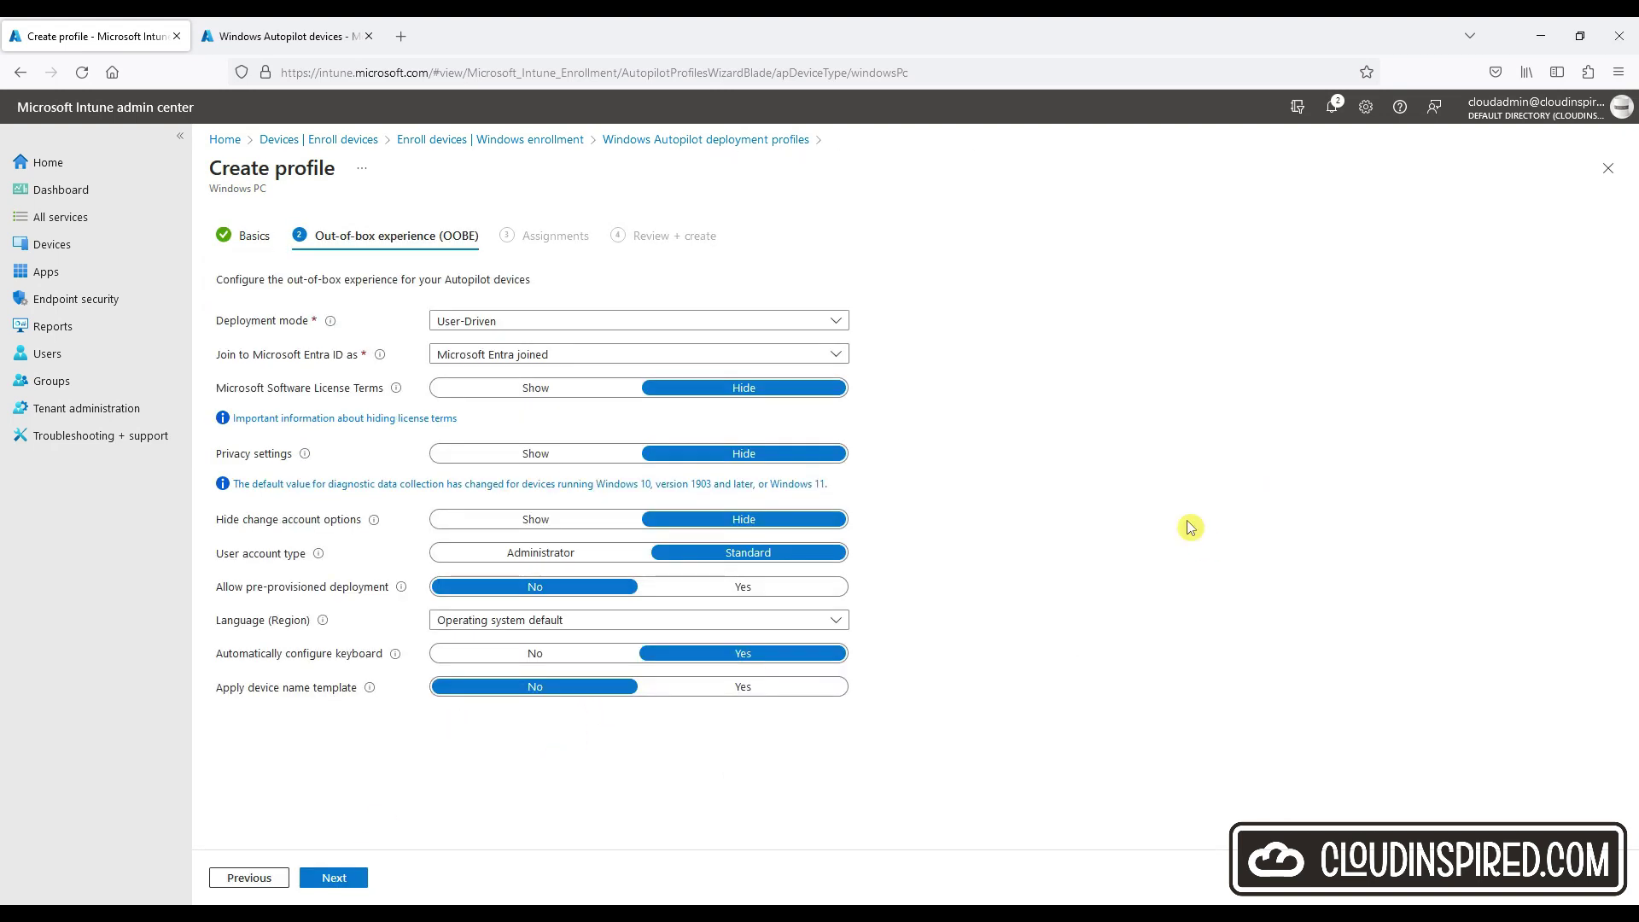
Keep the deployment mode User-Driven and the join type Microsoft Entra joined.
left_click(837, 320)
left_click(839, 319)
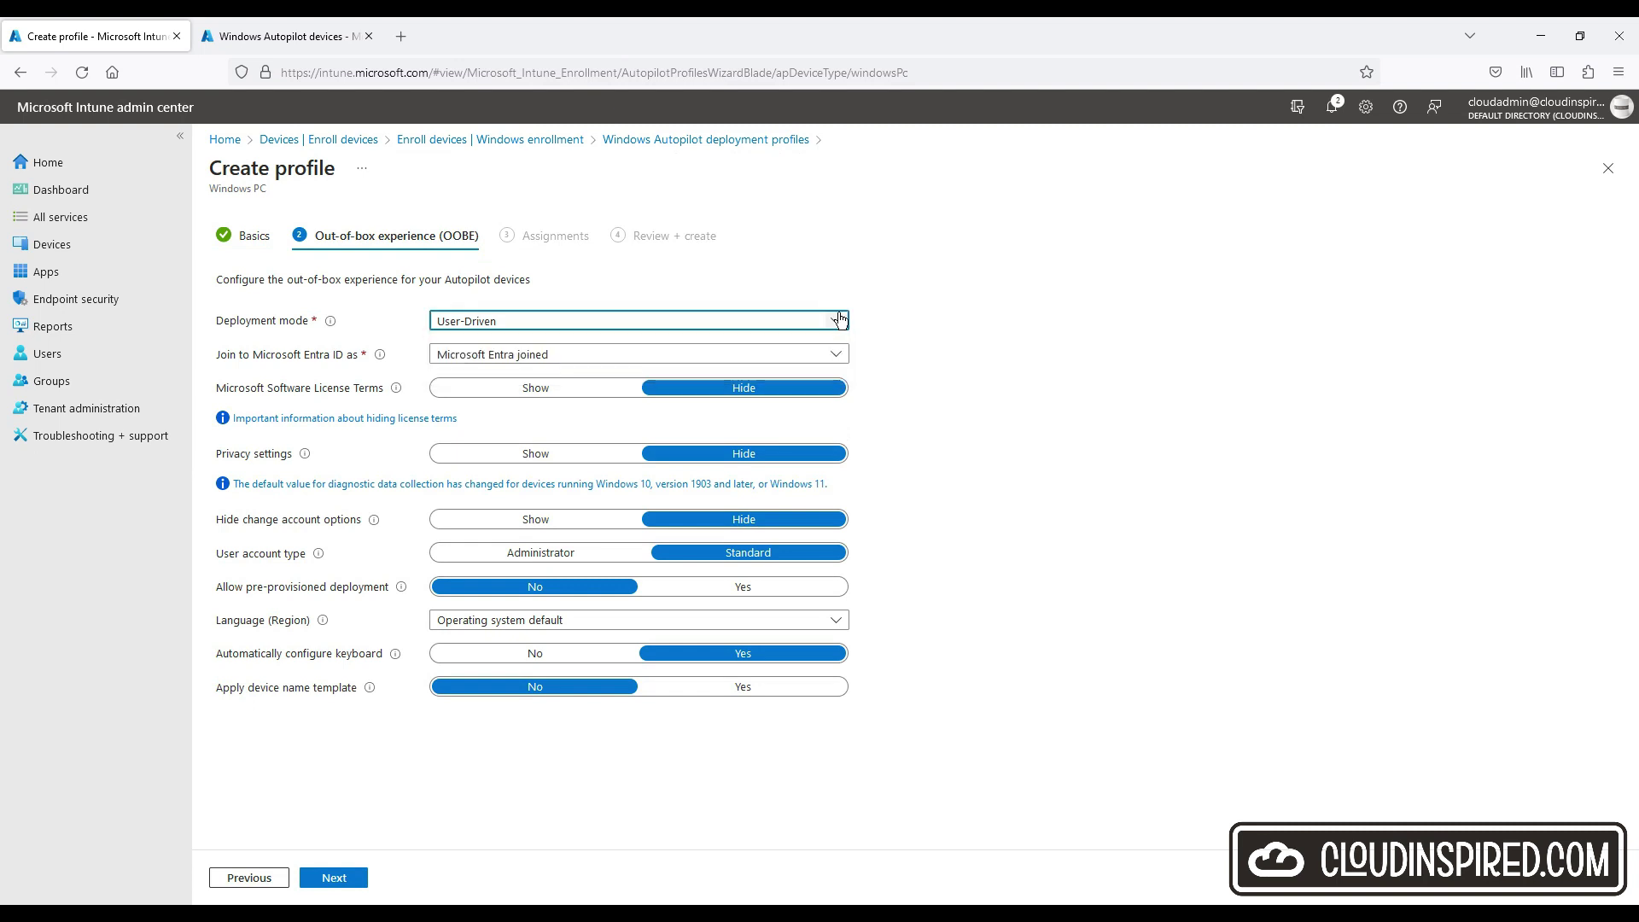
left_click(837, 357)
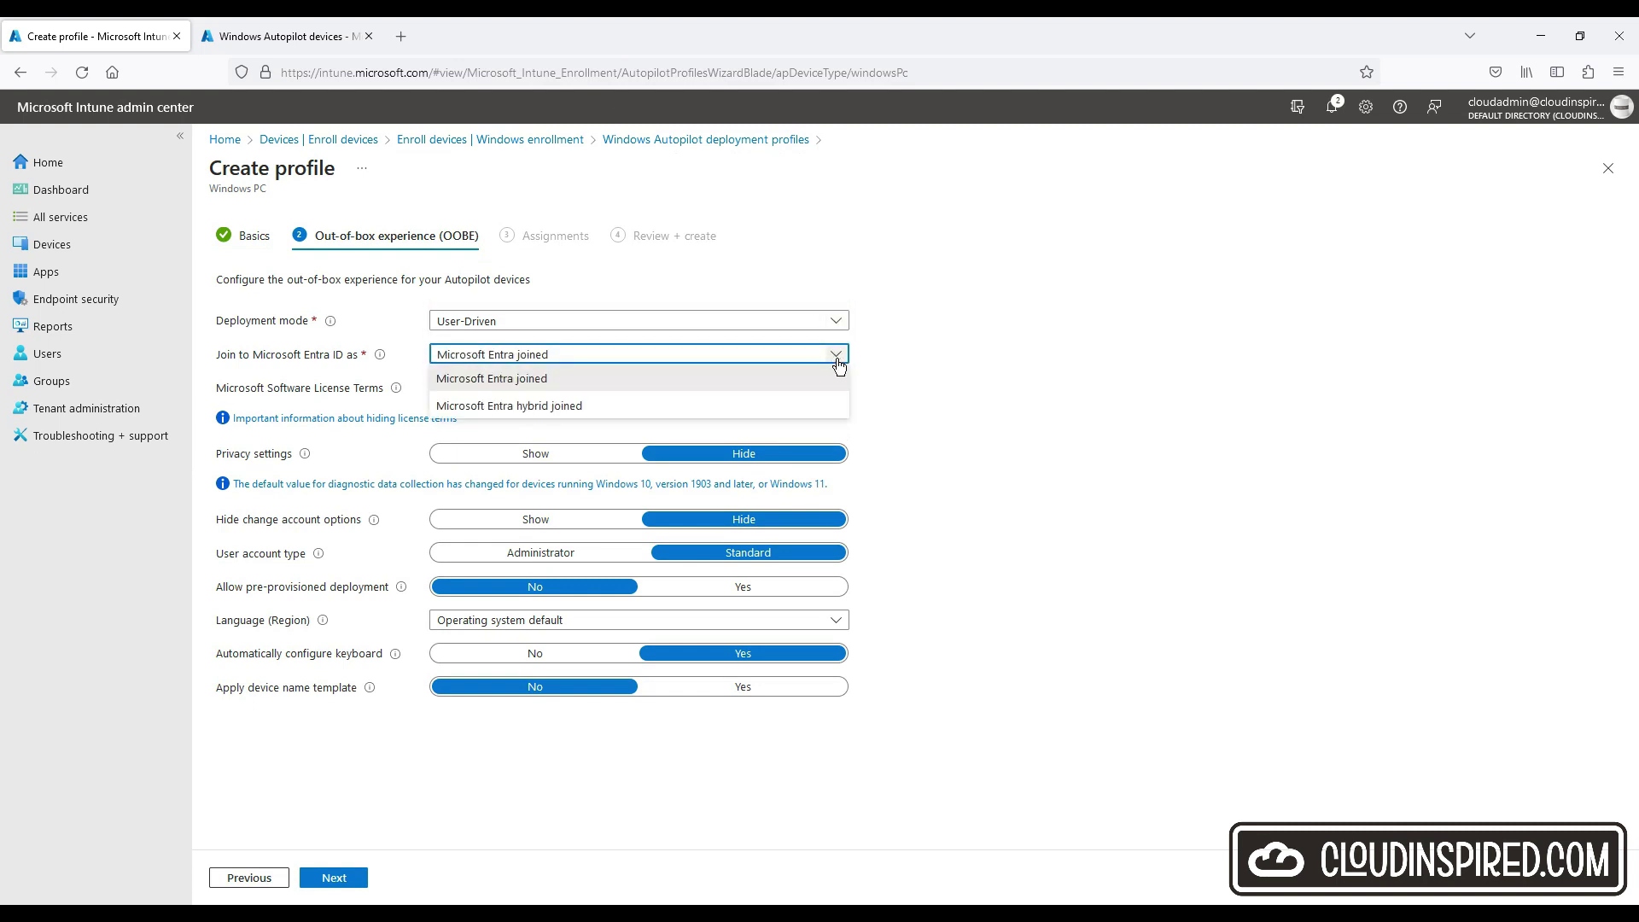
left_click(838, 361)
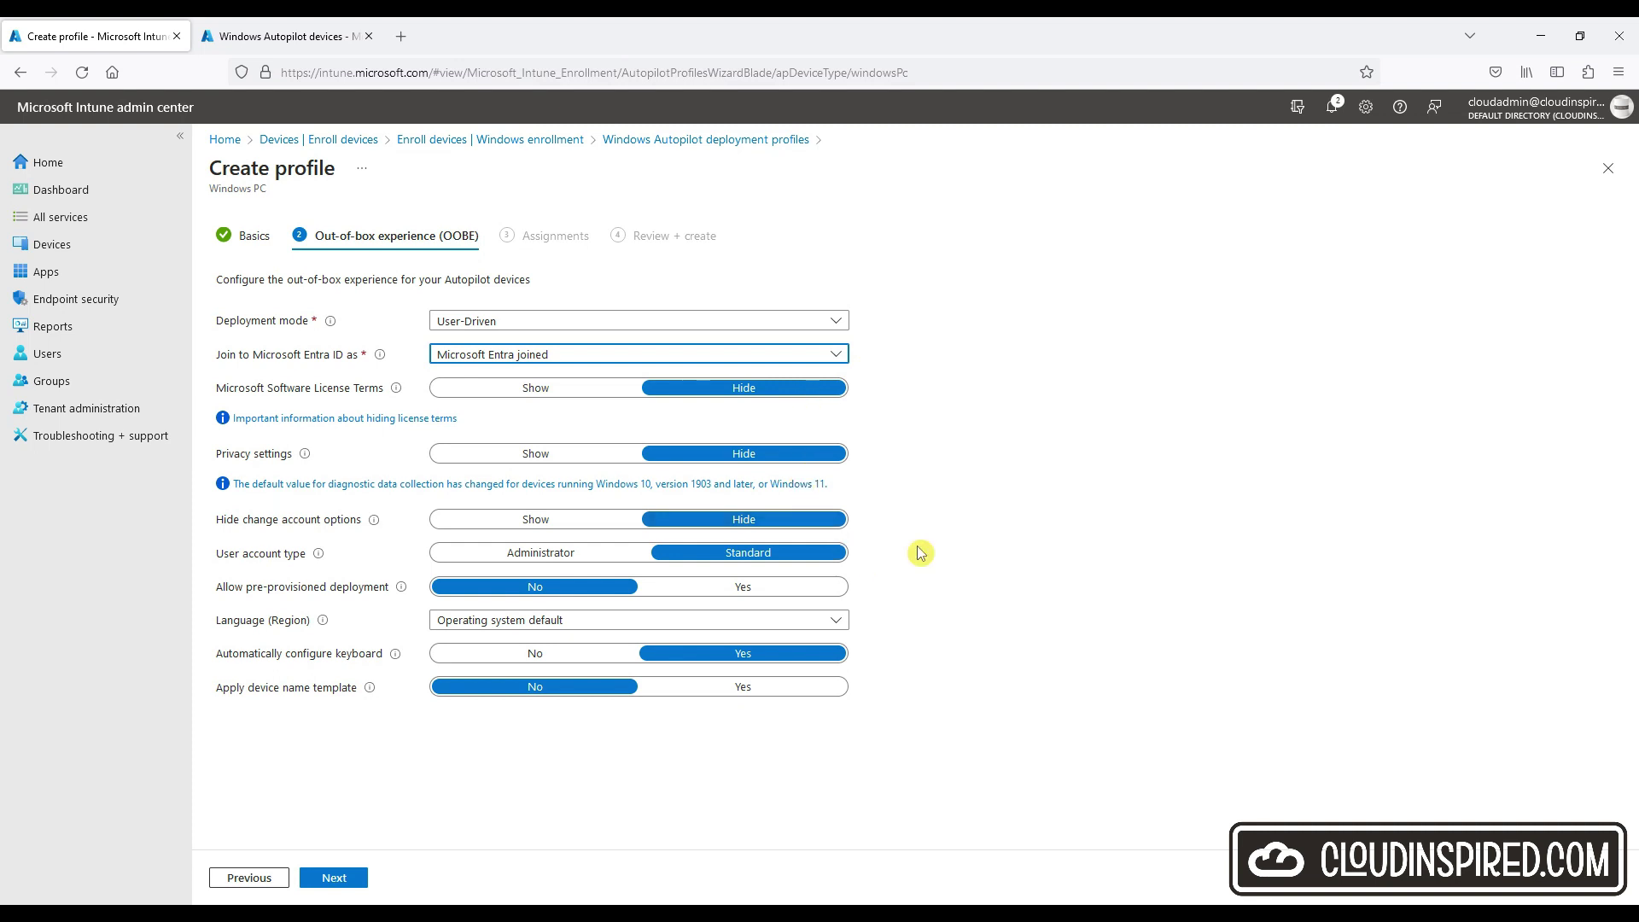
Assign the profile to the WindowsAutopilotGRP group and proceed to review.
left_click(334, 878)
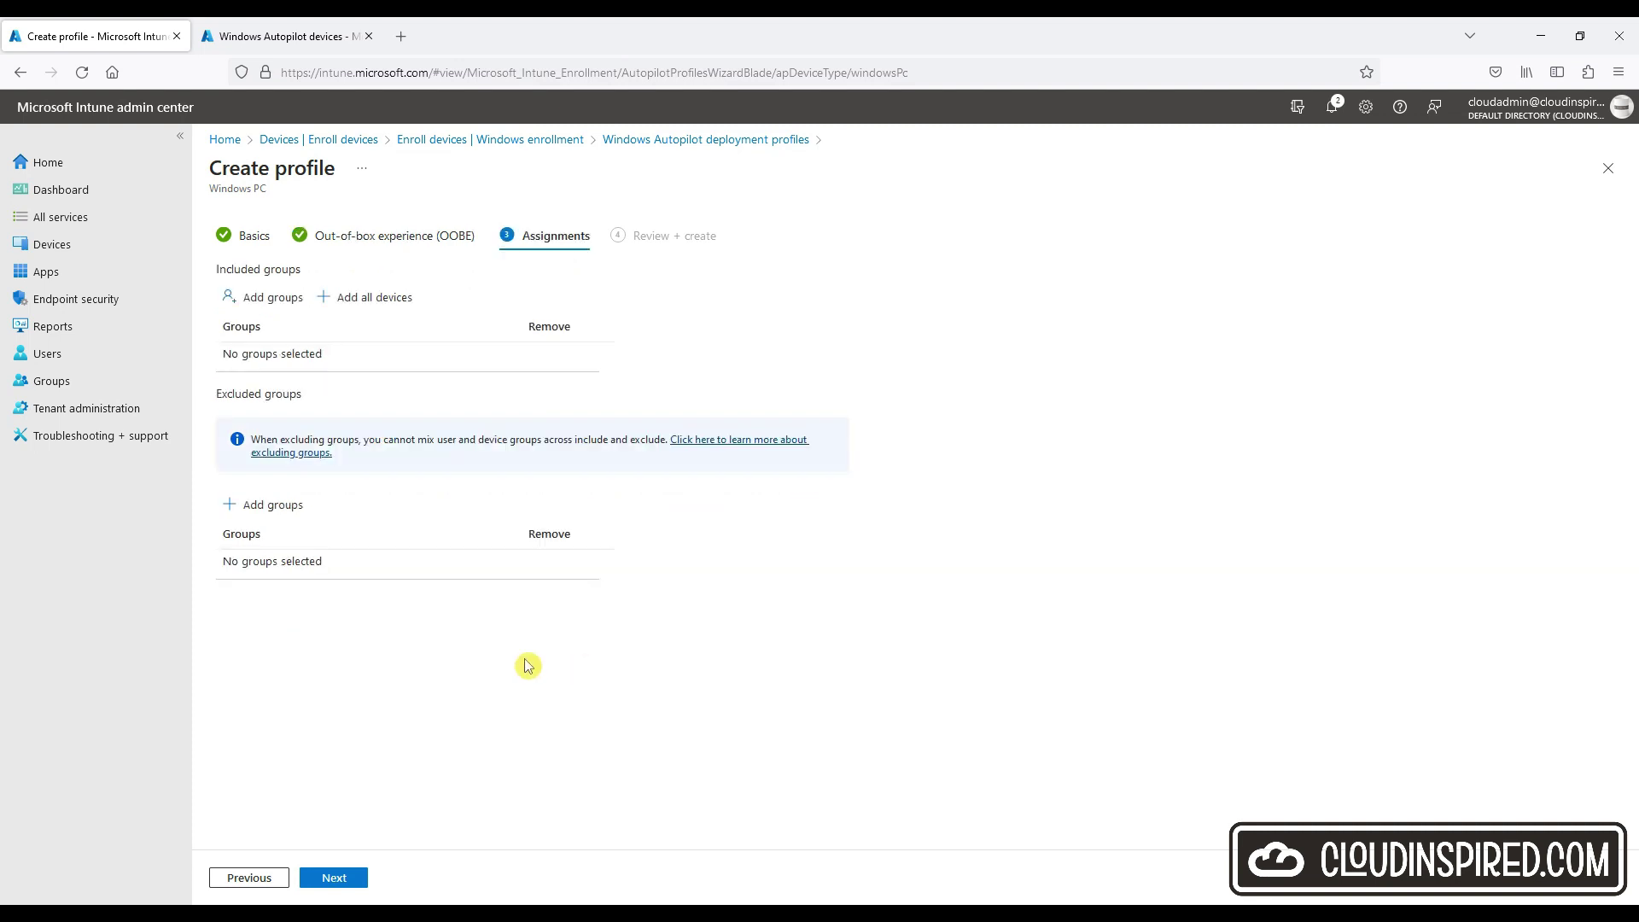
left_click(275, 297)
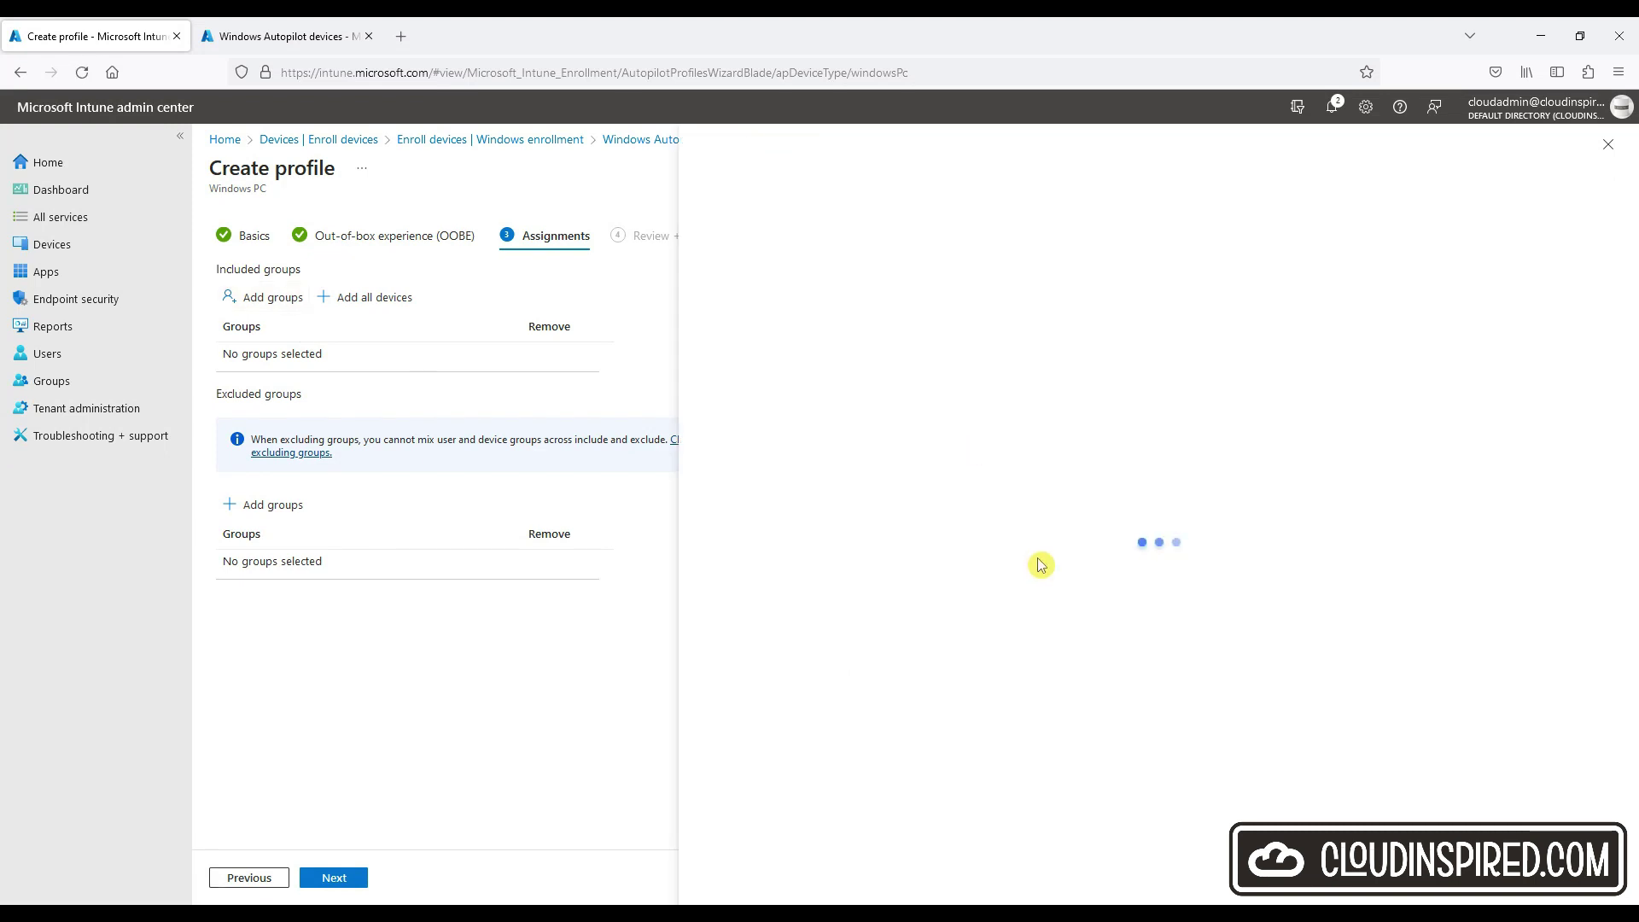
scroll(1041, 566, "down", 5)
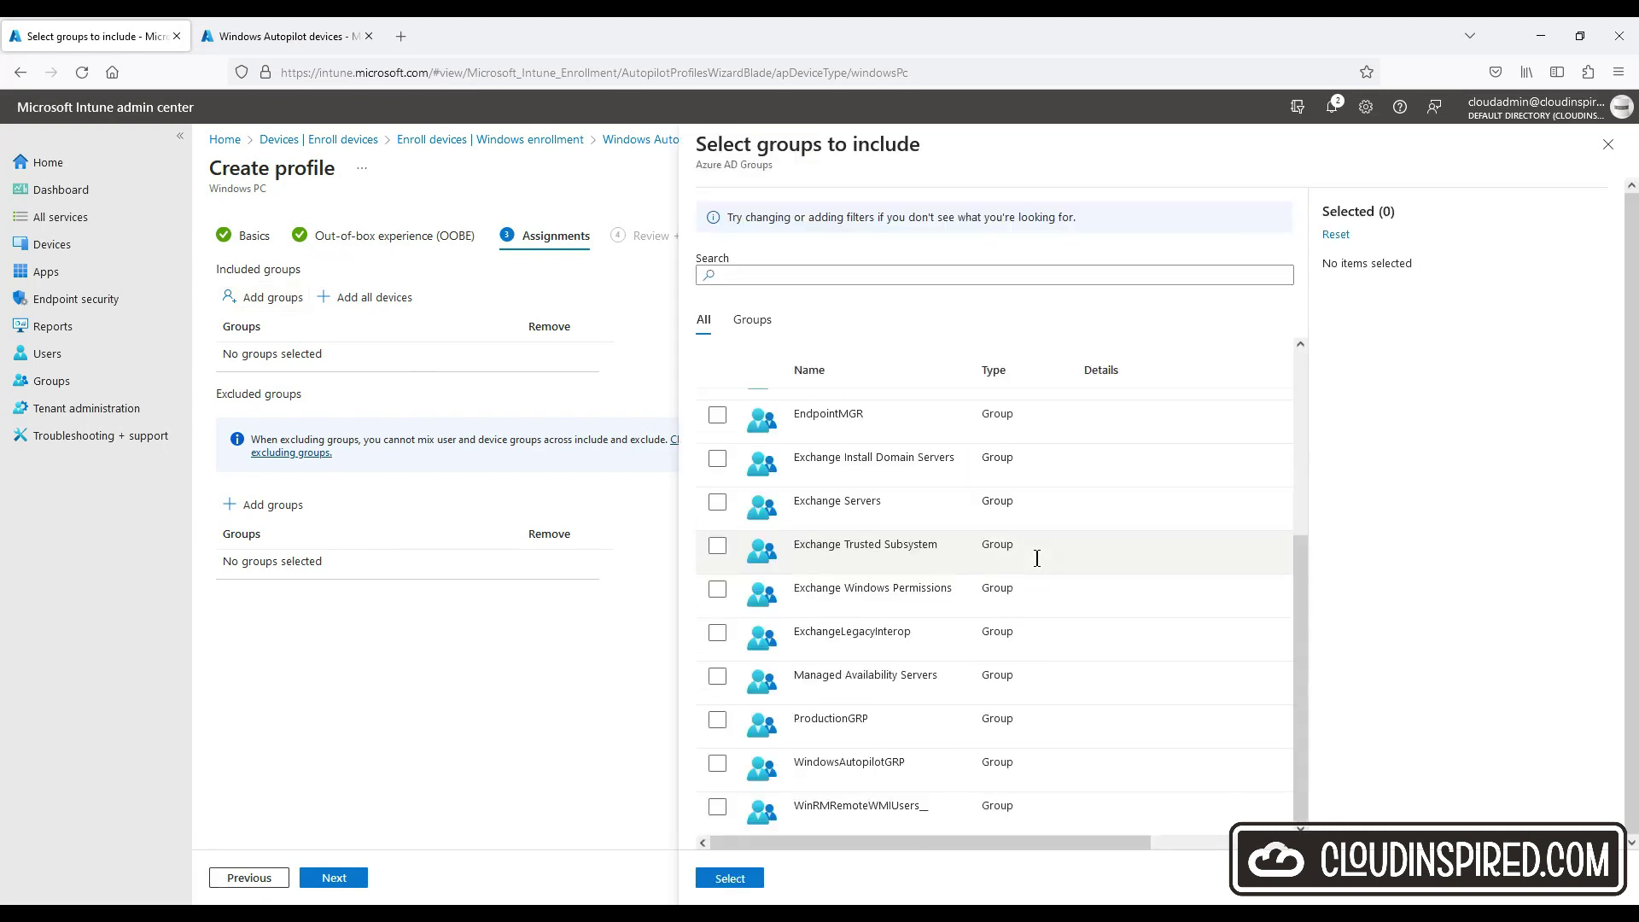
left_click(717, 763)
left_click(731, 879)
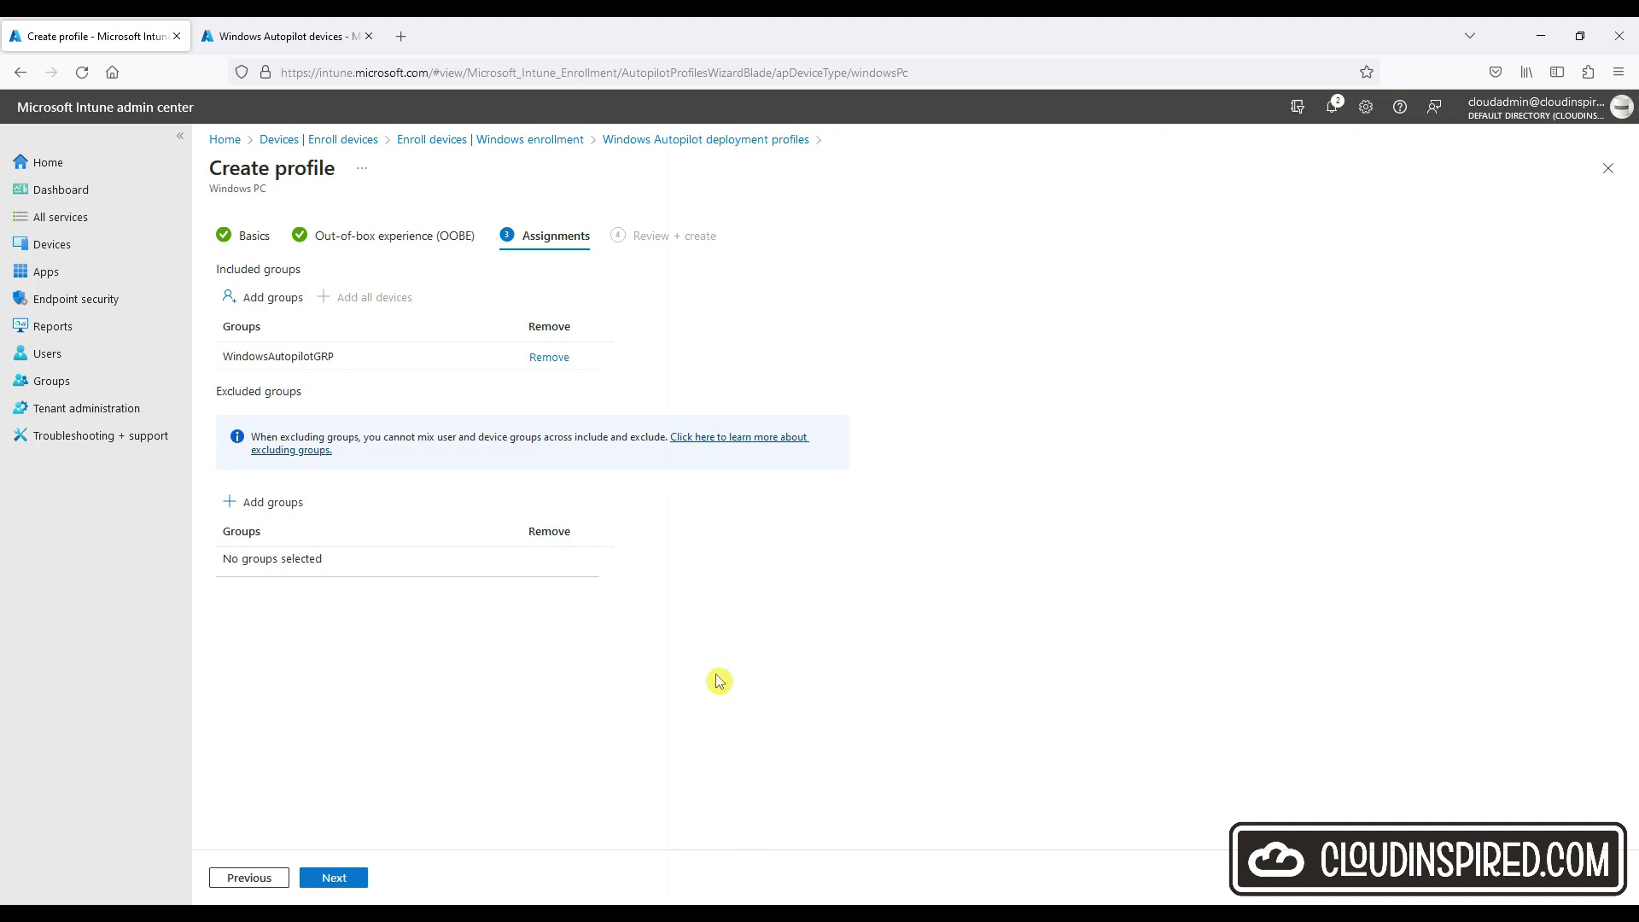
left_click(349, 885)
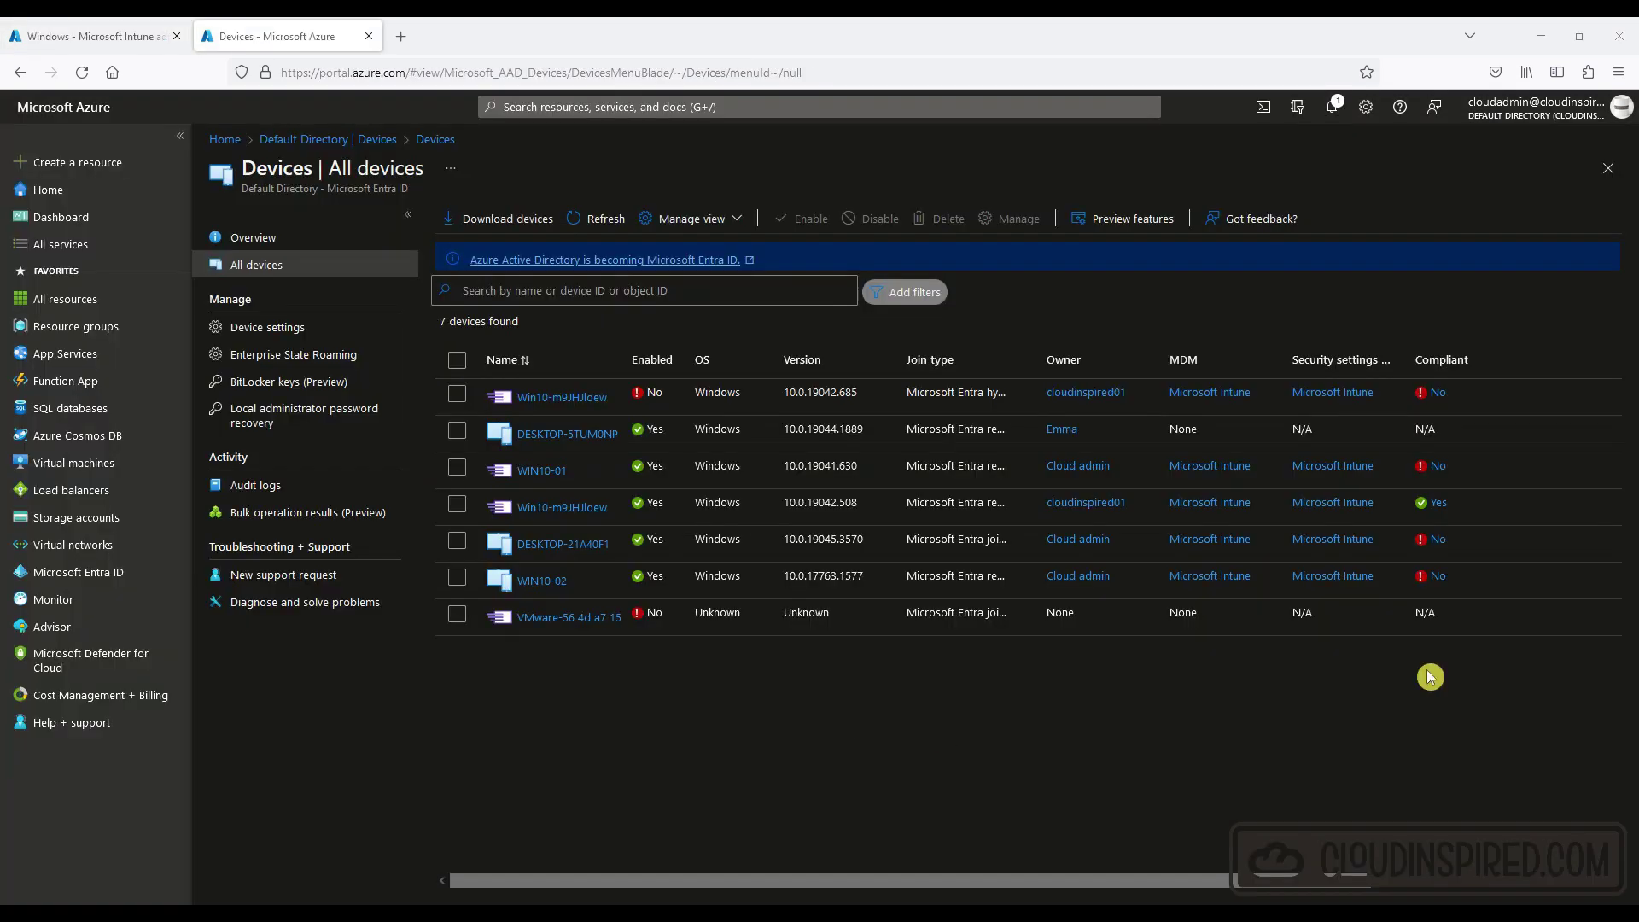
Select the VMware device in Entra ID Devices, then check Cloud admin's assigned licences.
left_click(1110, 618)
triple_click(609, 622)
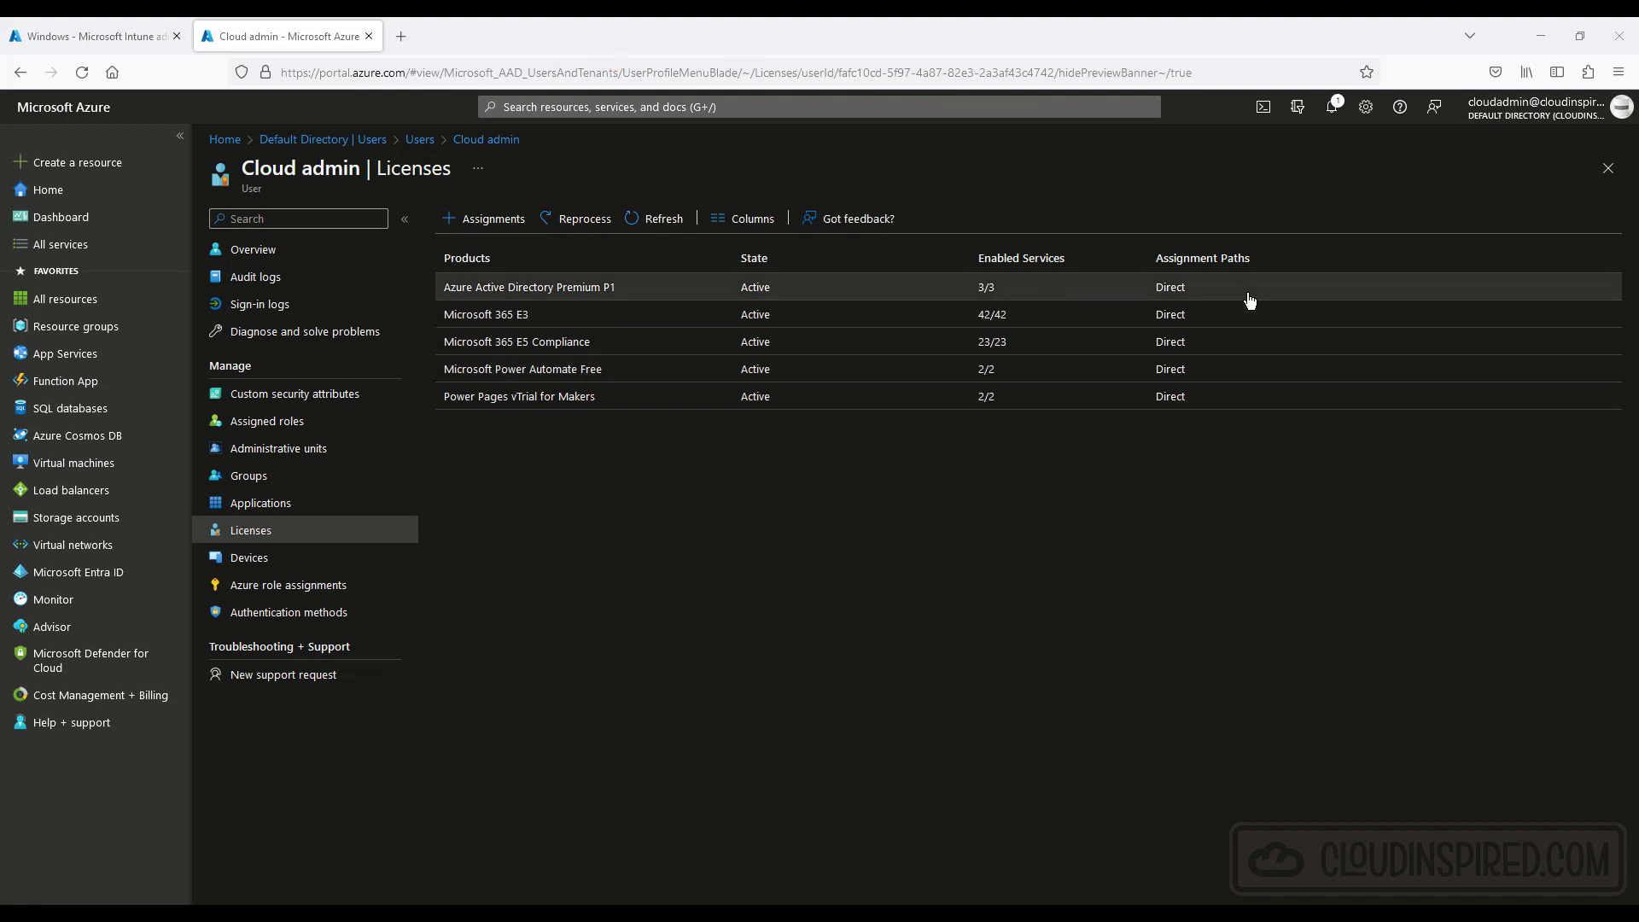
left_click(1173, 761)
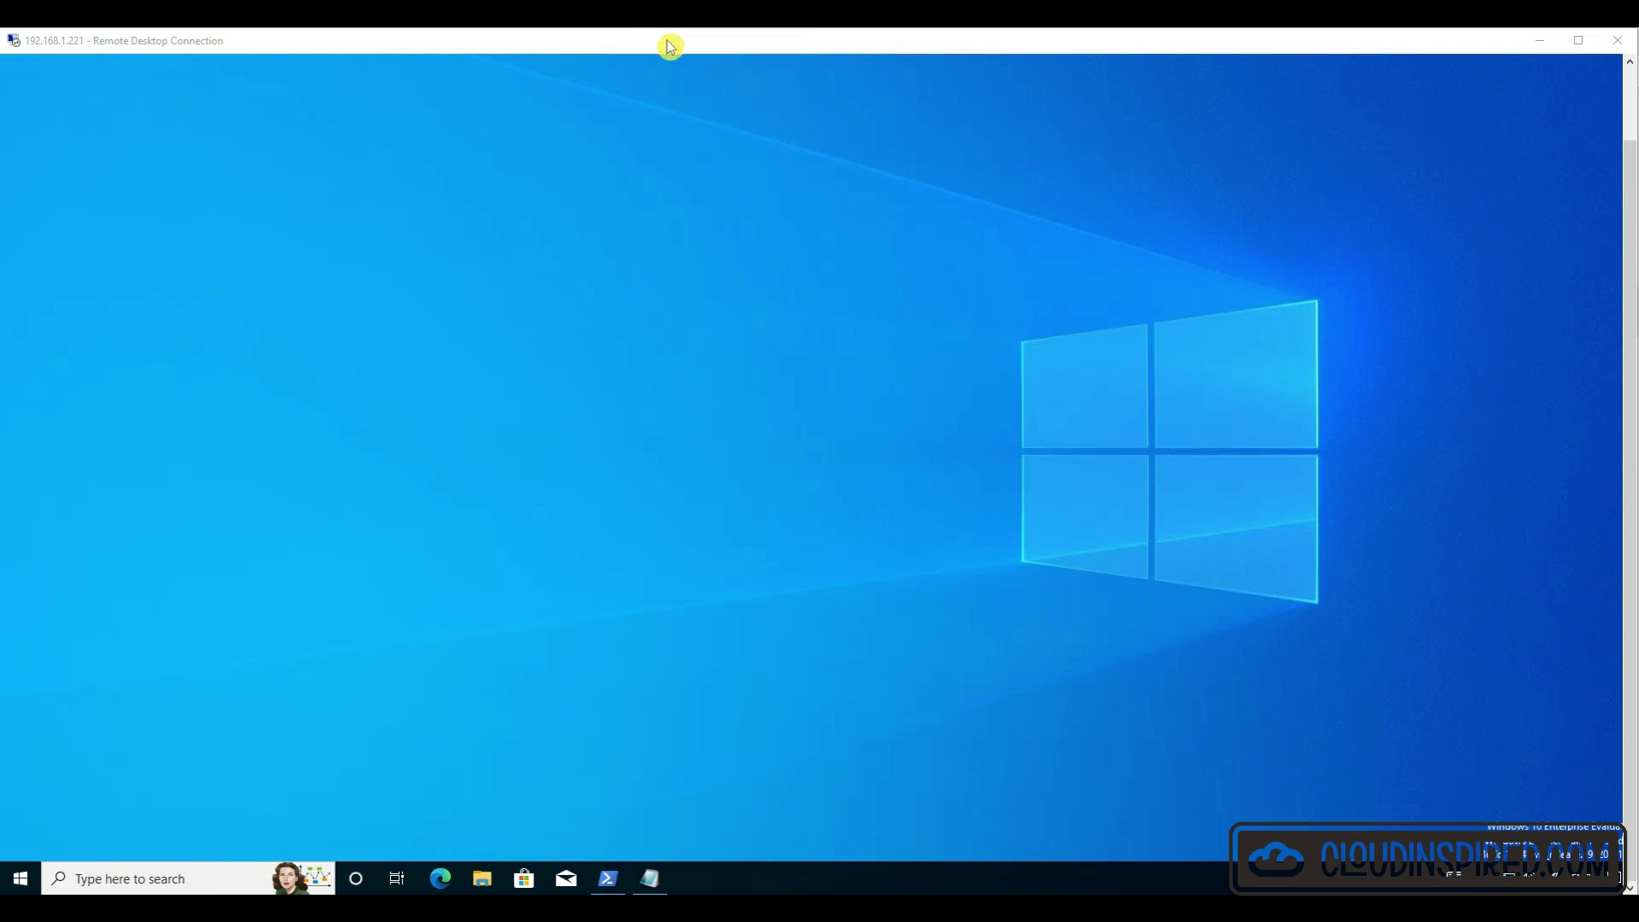
Reset the remote PC from Update & Security > Recovery with Remove everything and Local reinstall.
right_click(21, 879)
left_click(130, 721)
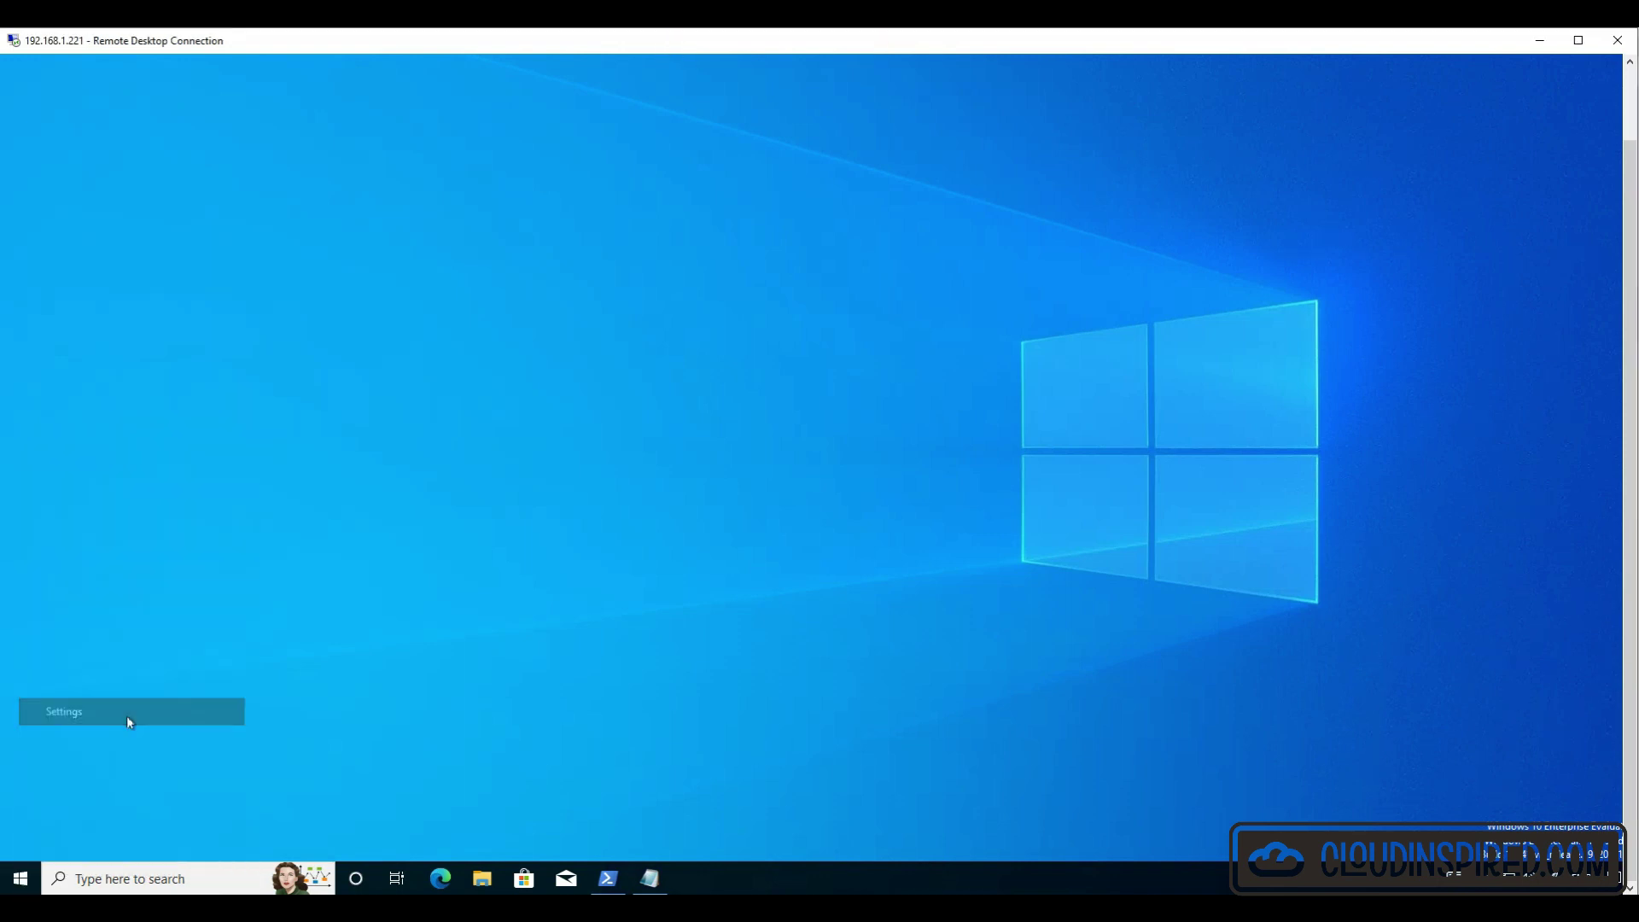
left_click(538, 483)
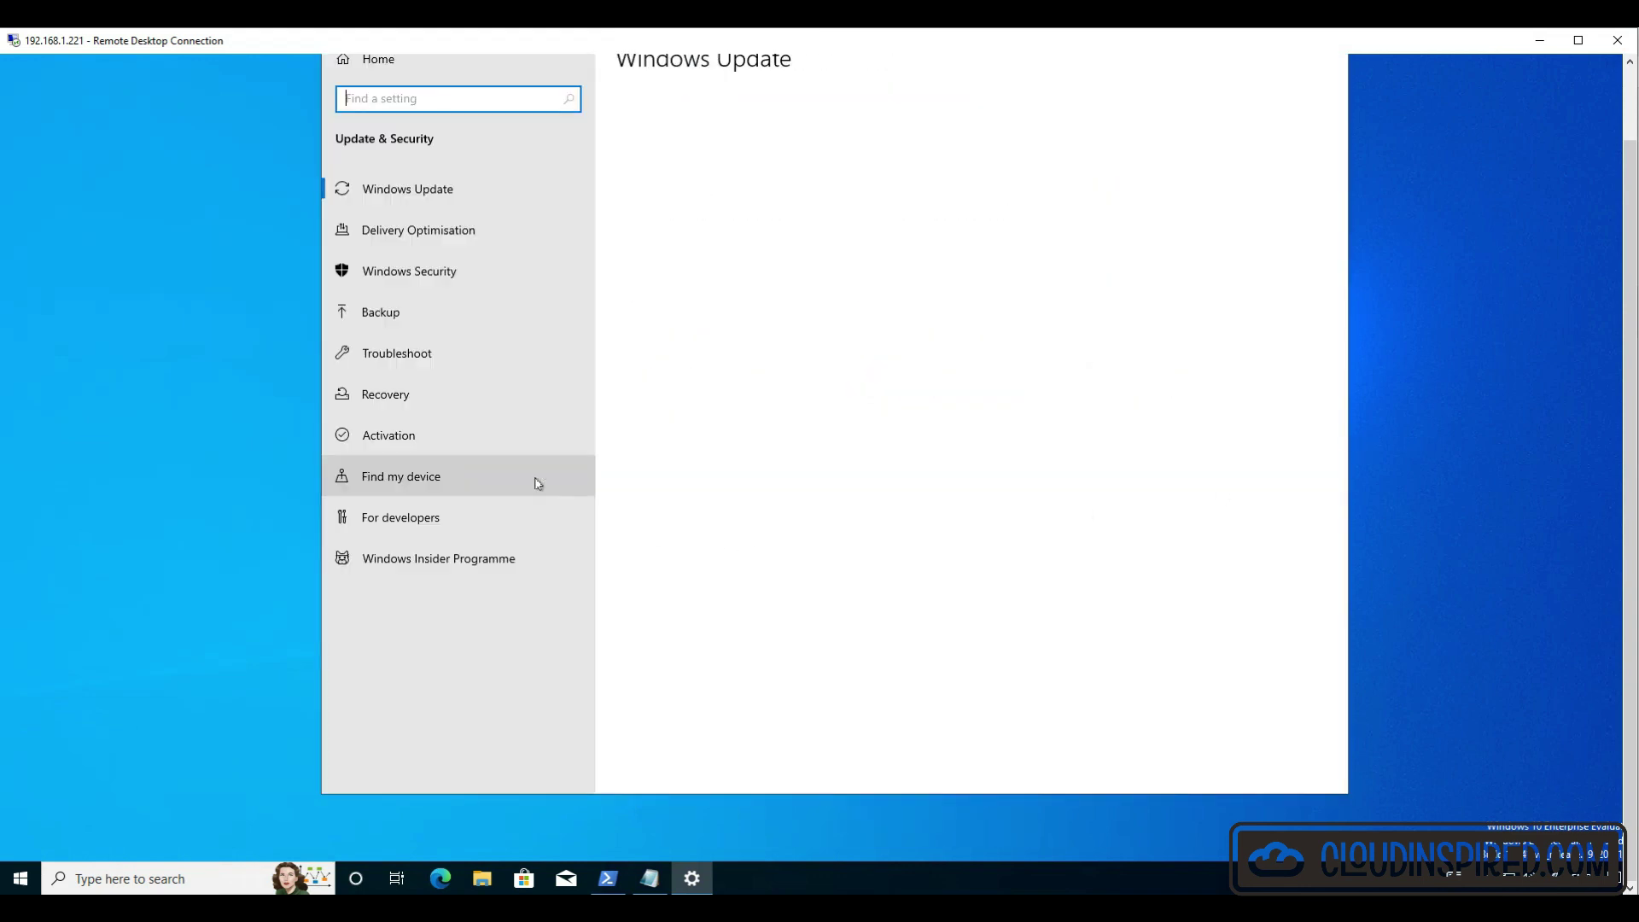
left_click(487, 395)
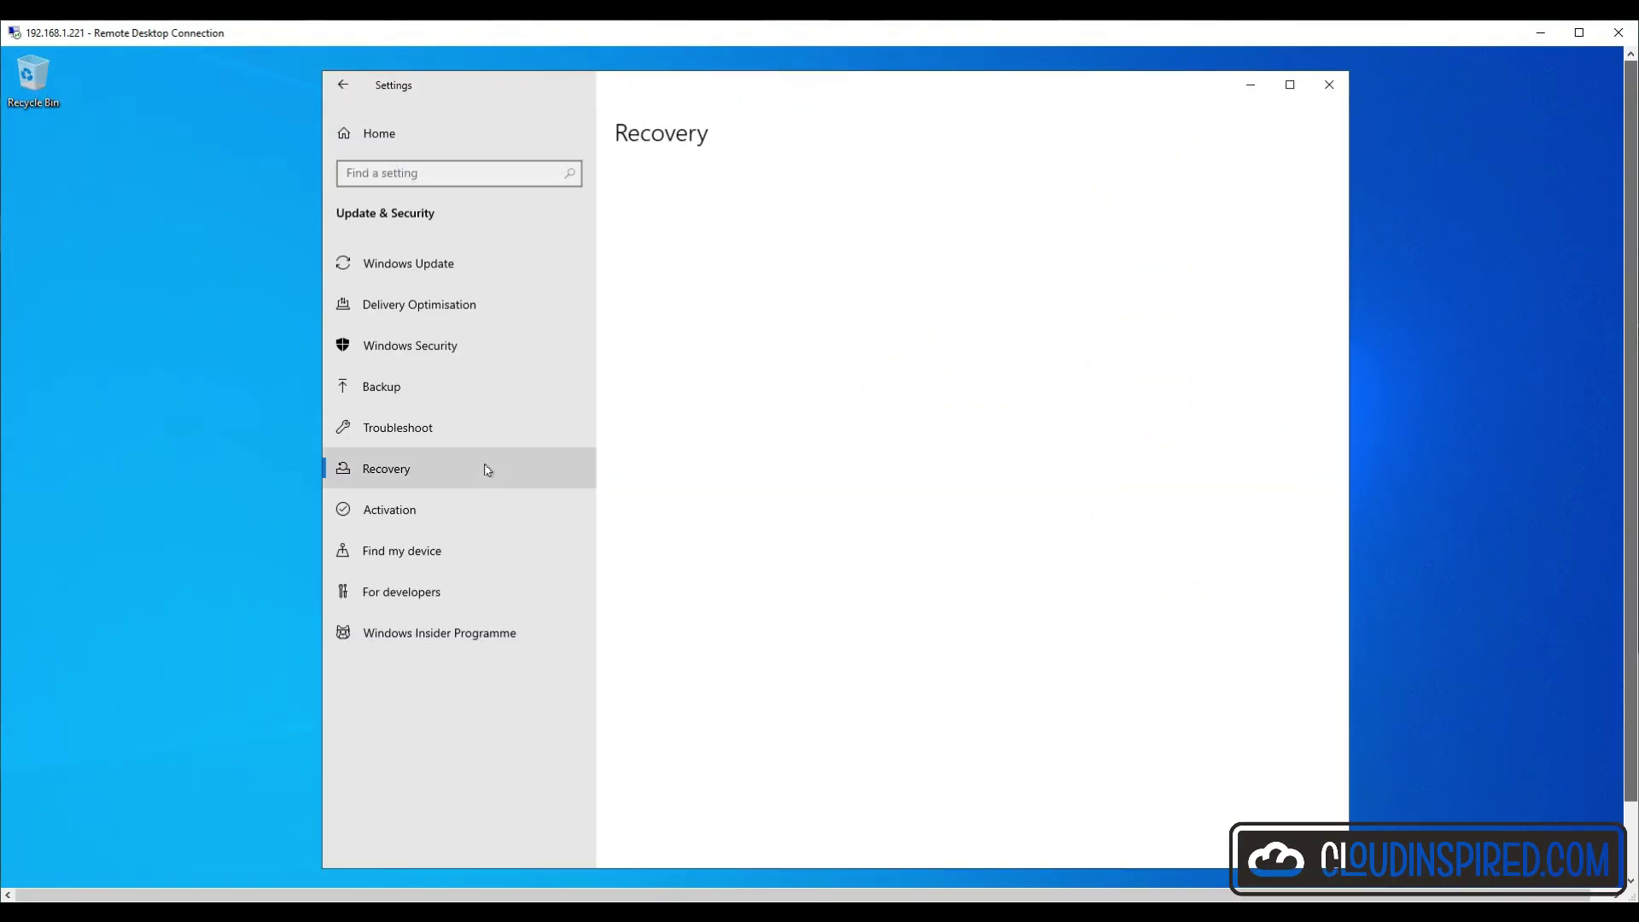
left_click(655, 271)
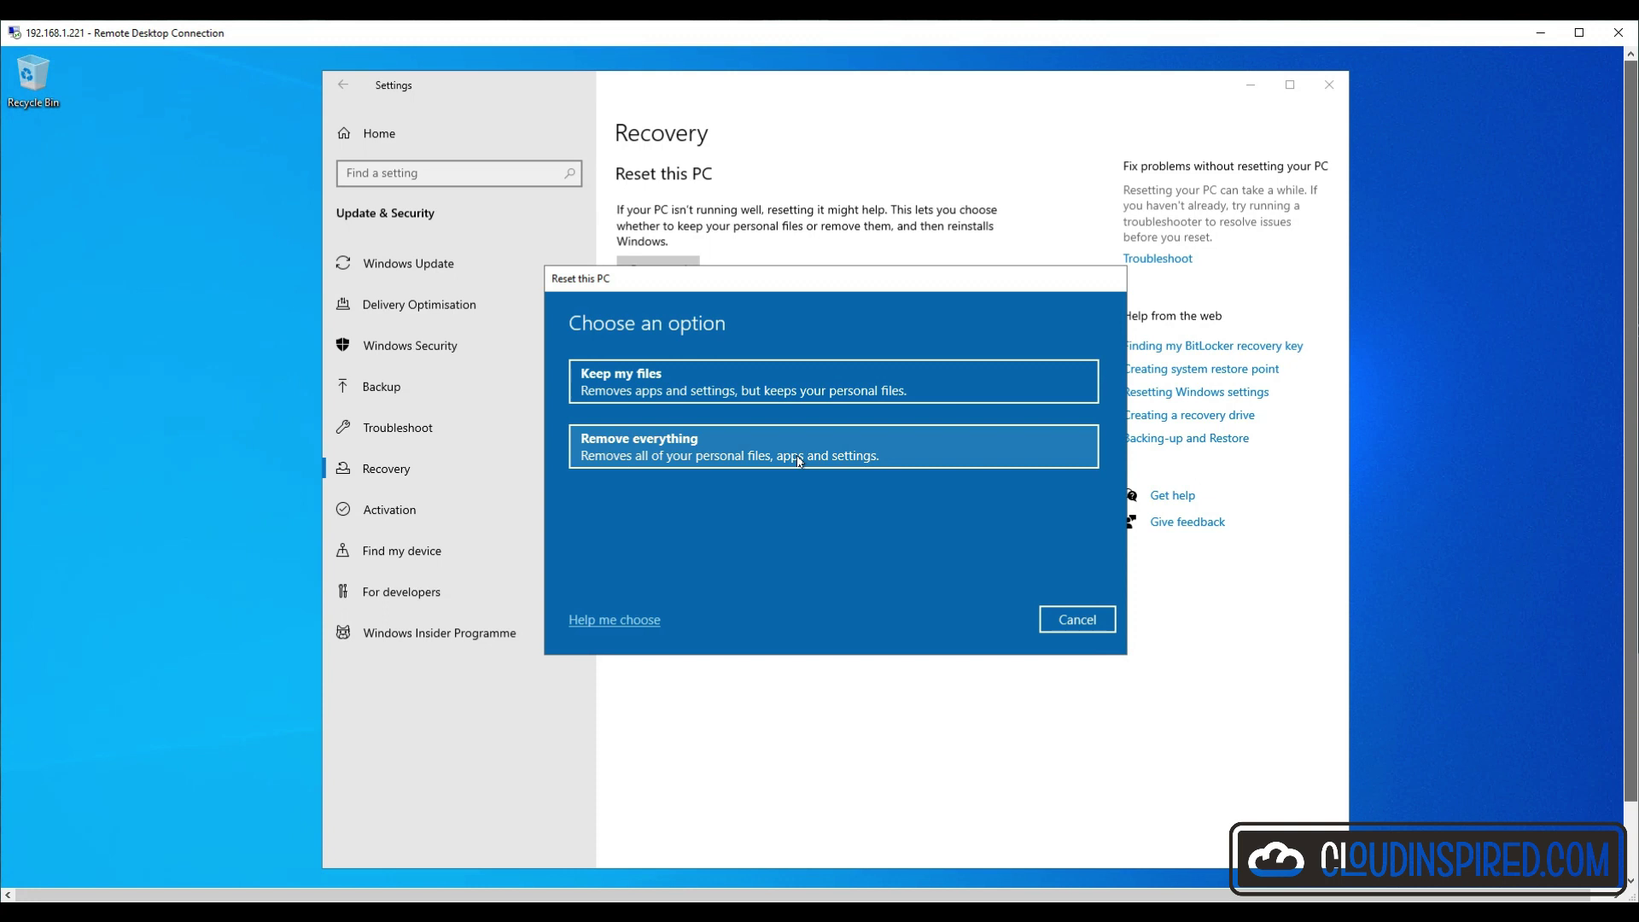
left_click(799, 461)
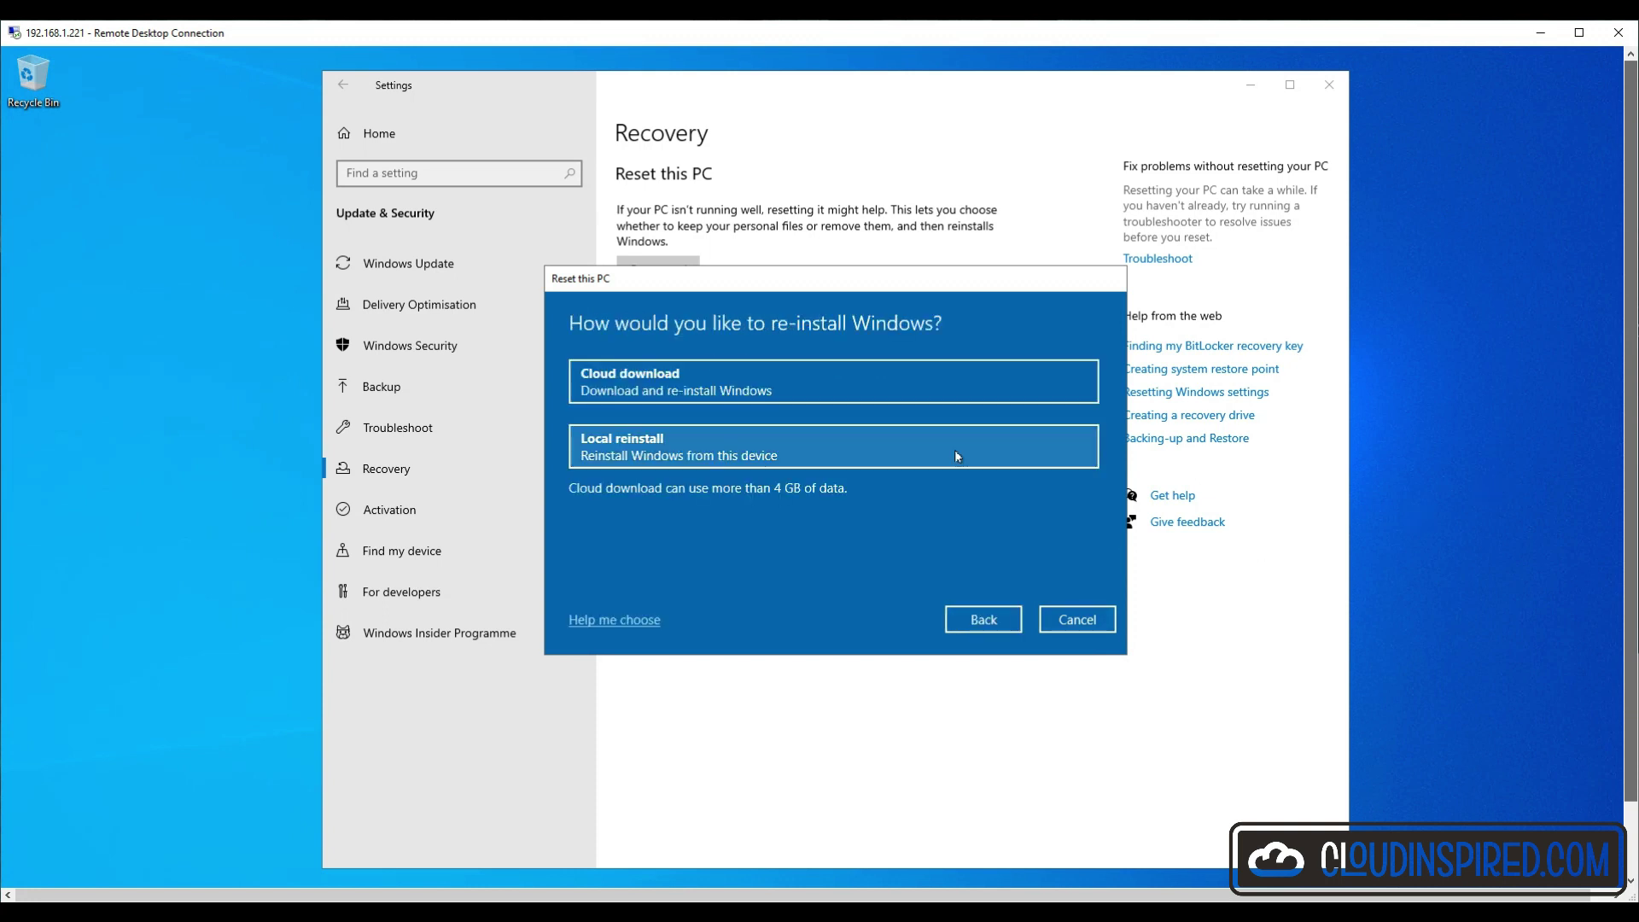
left_click(954, 449)
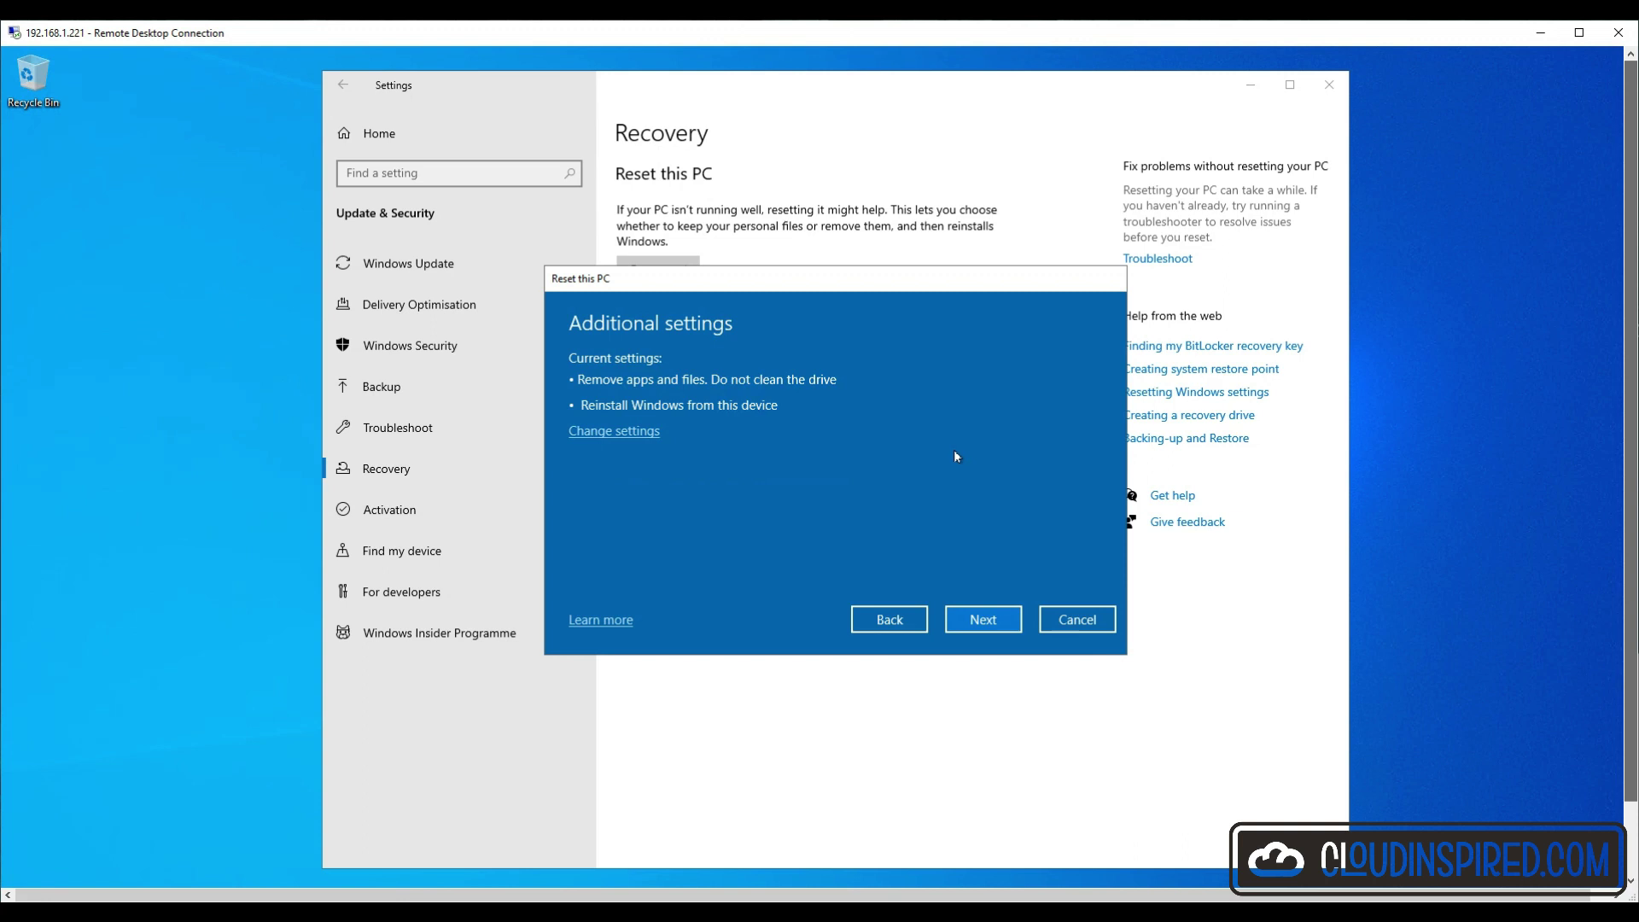
left_click(1001, 616)
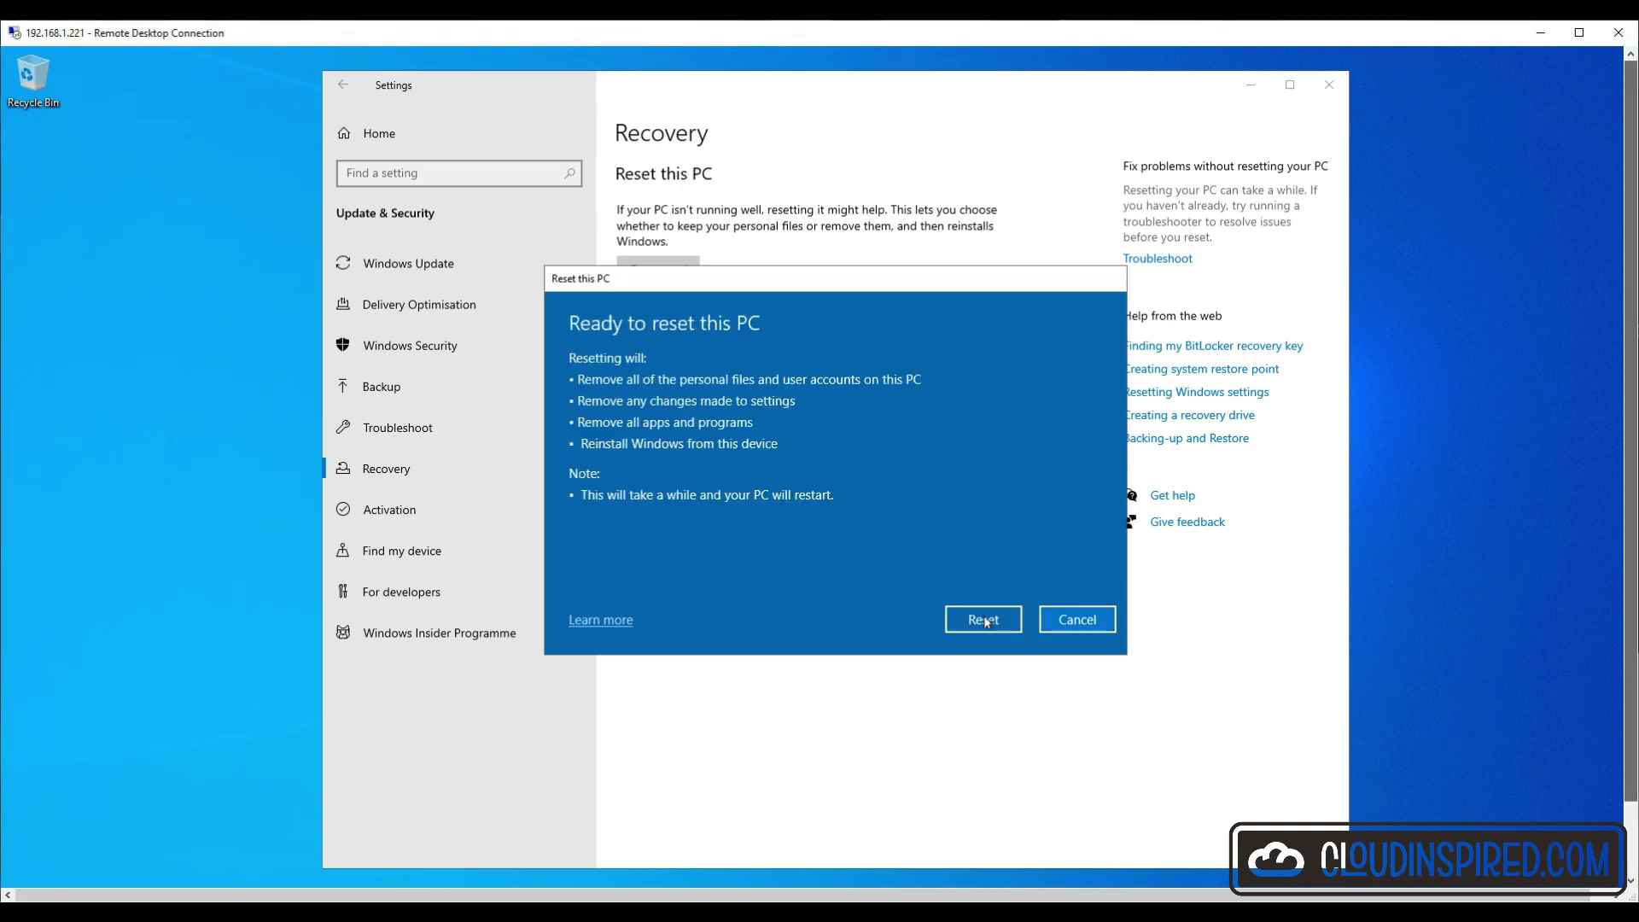
left_click(978, 623)
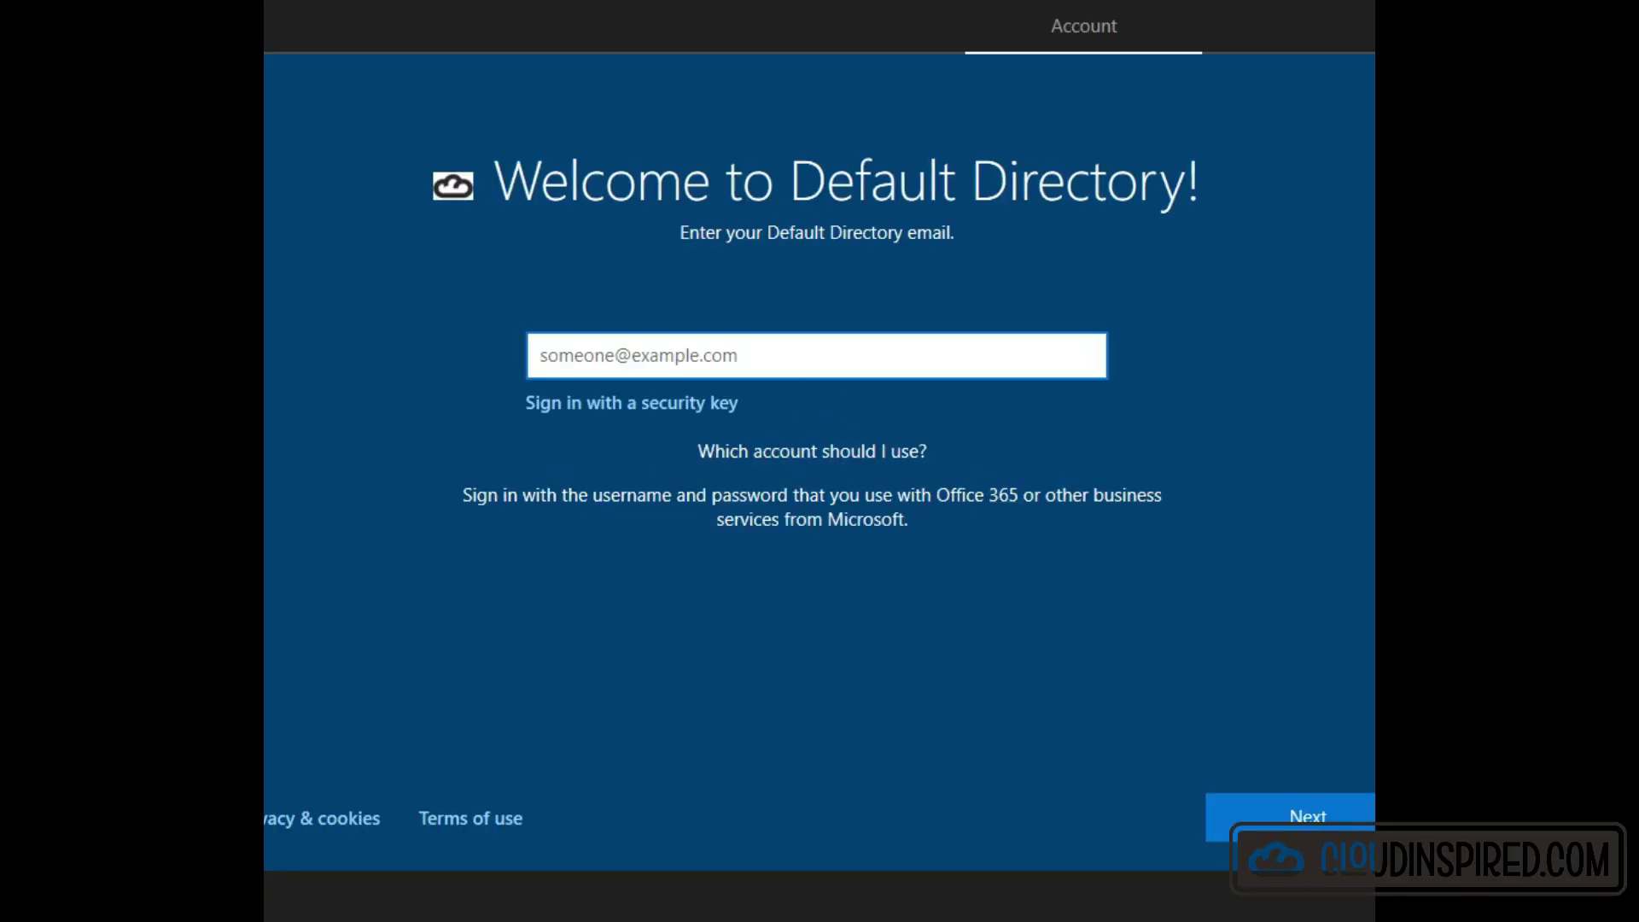
Sign in with the admin work account's email and password, then create a Windows Hello PIN.
left_click(980, 358)
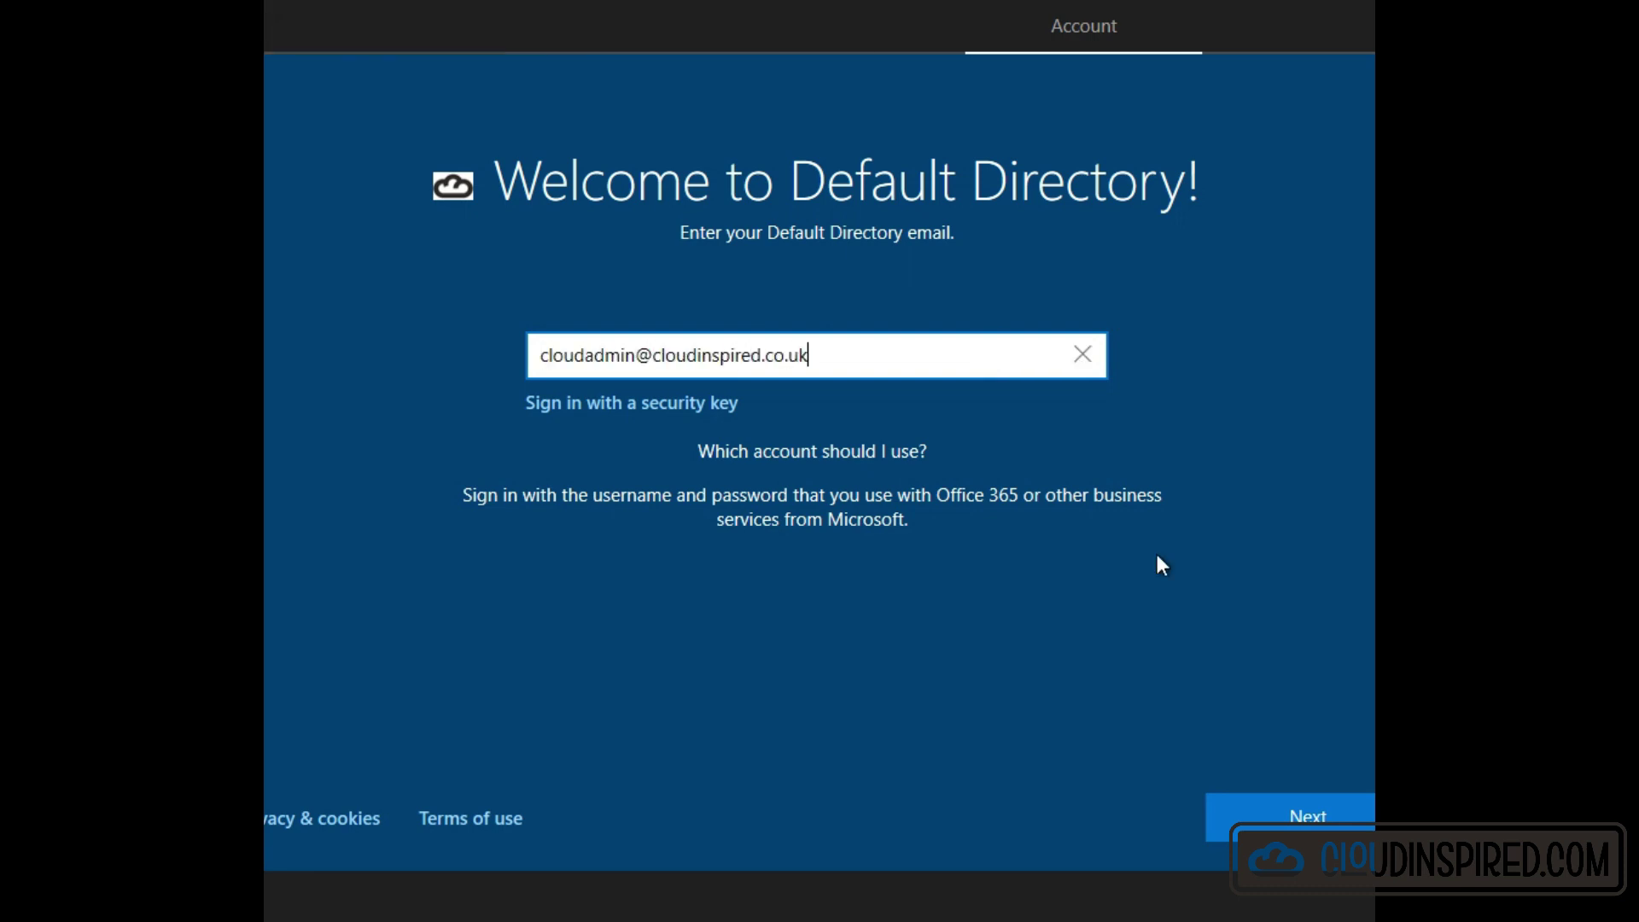
key("Return")
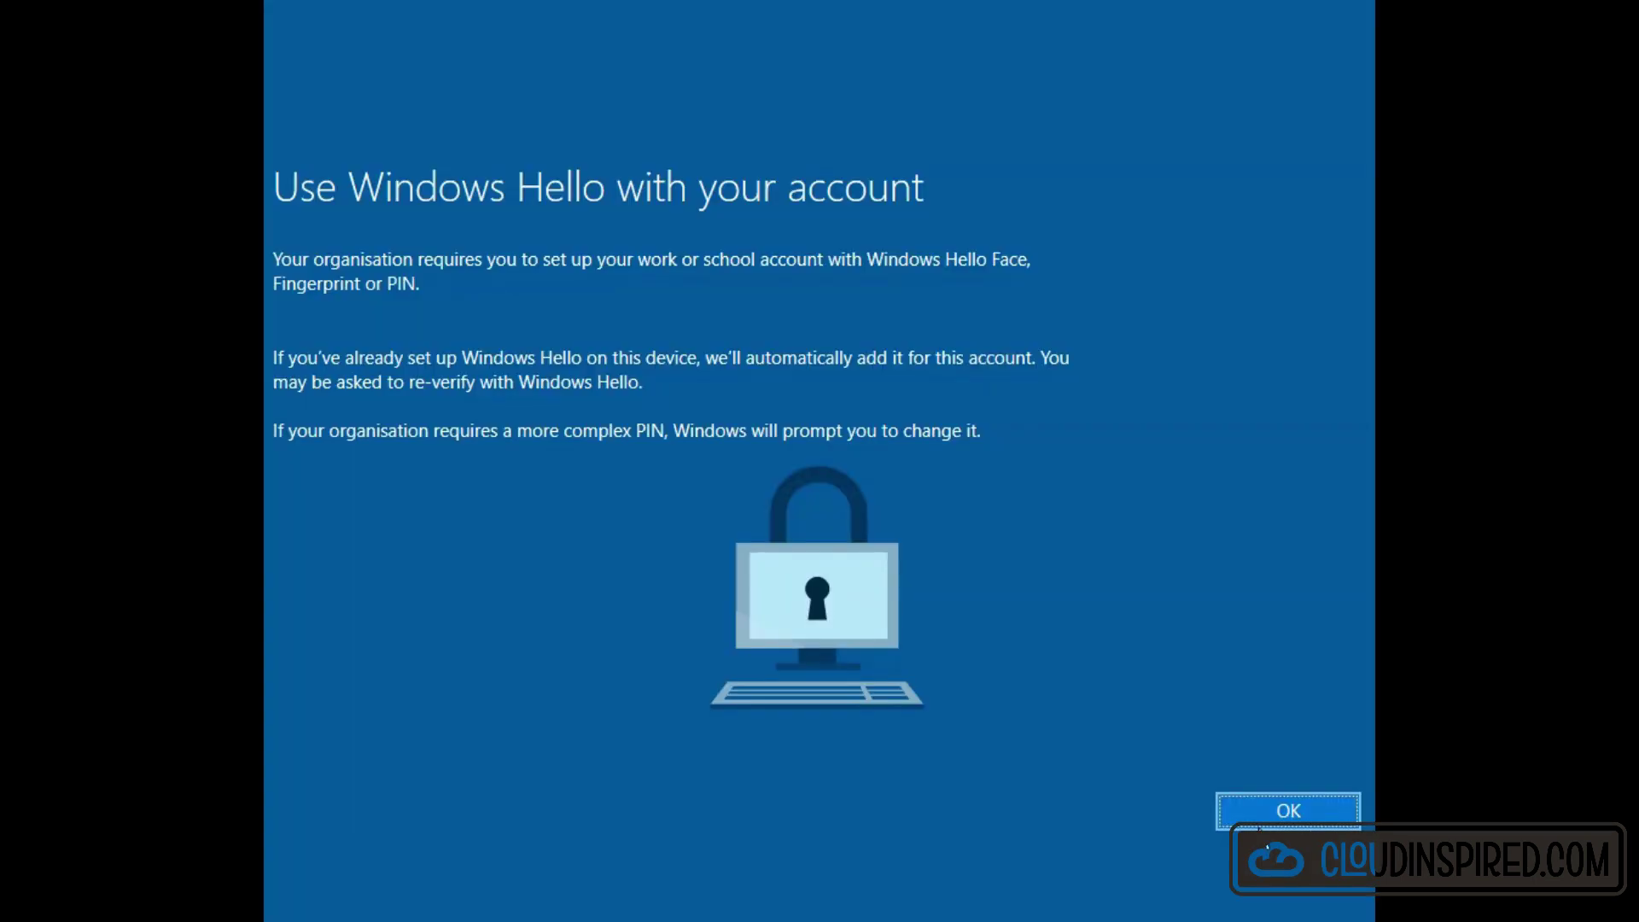
key("Return")
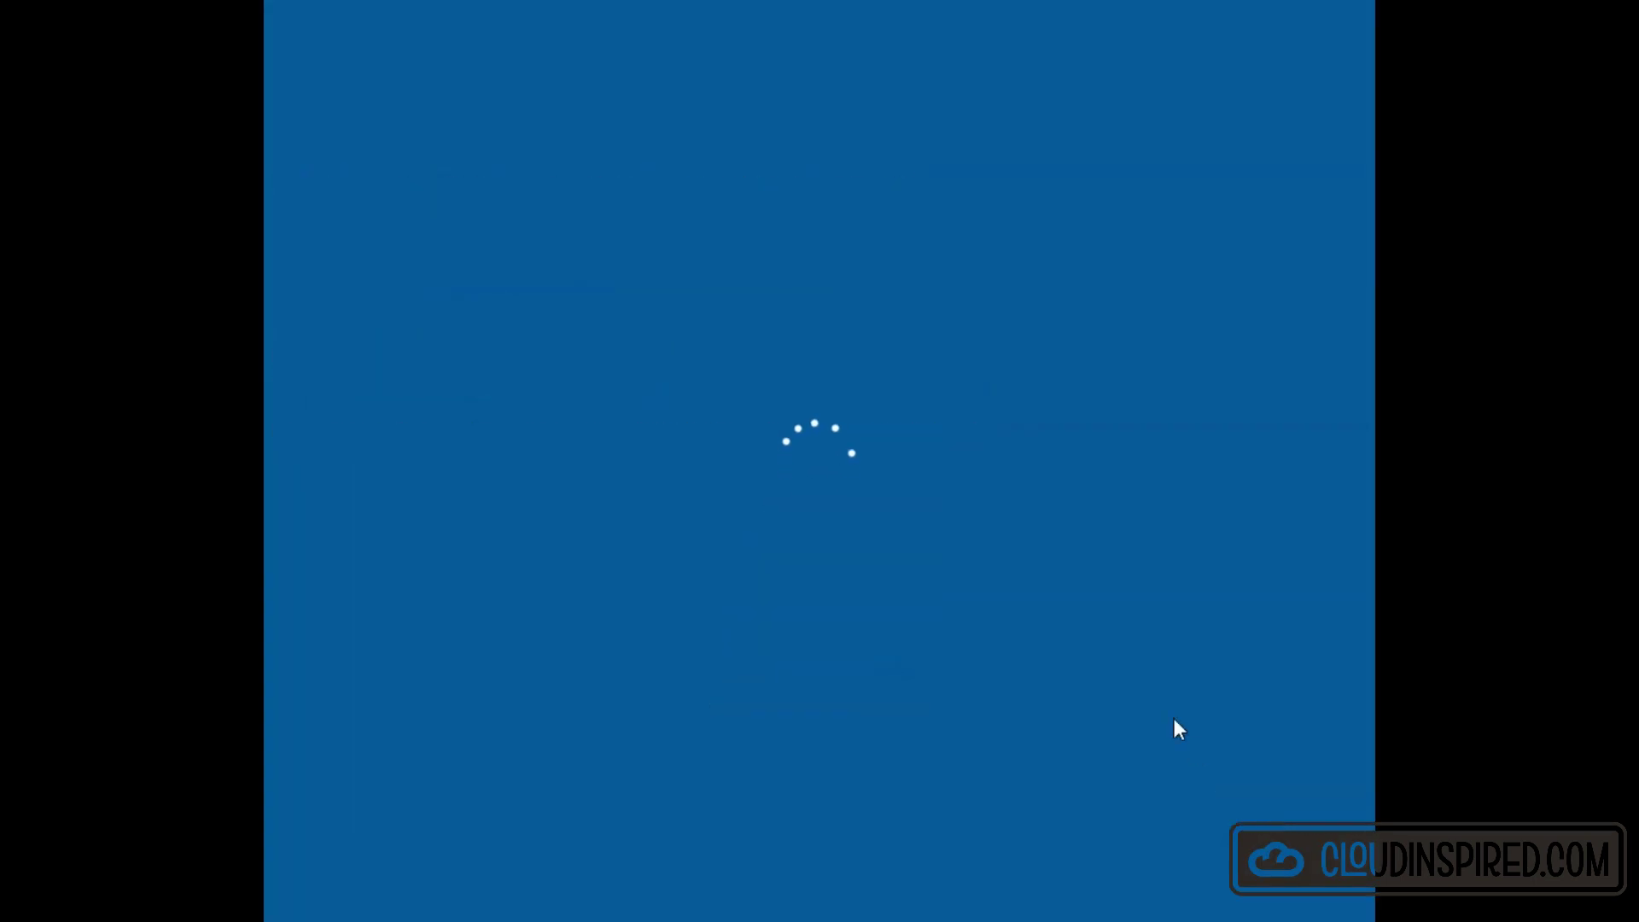
key("Tab")
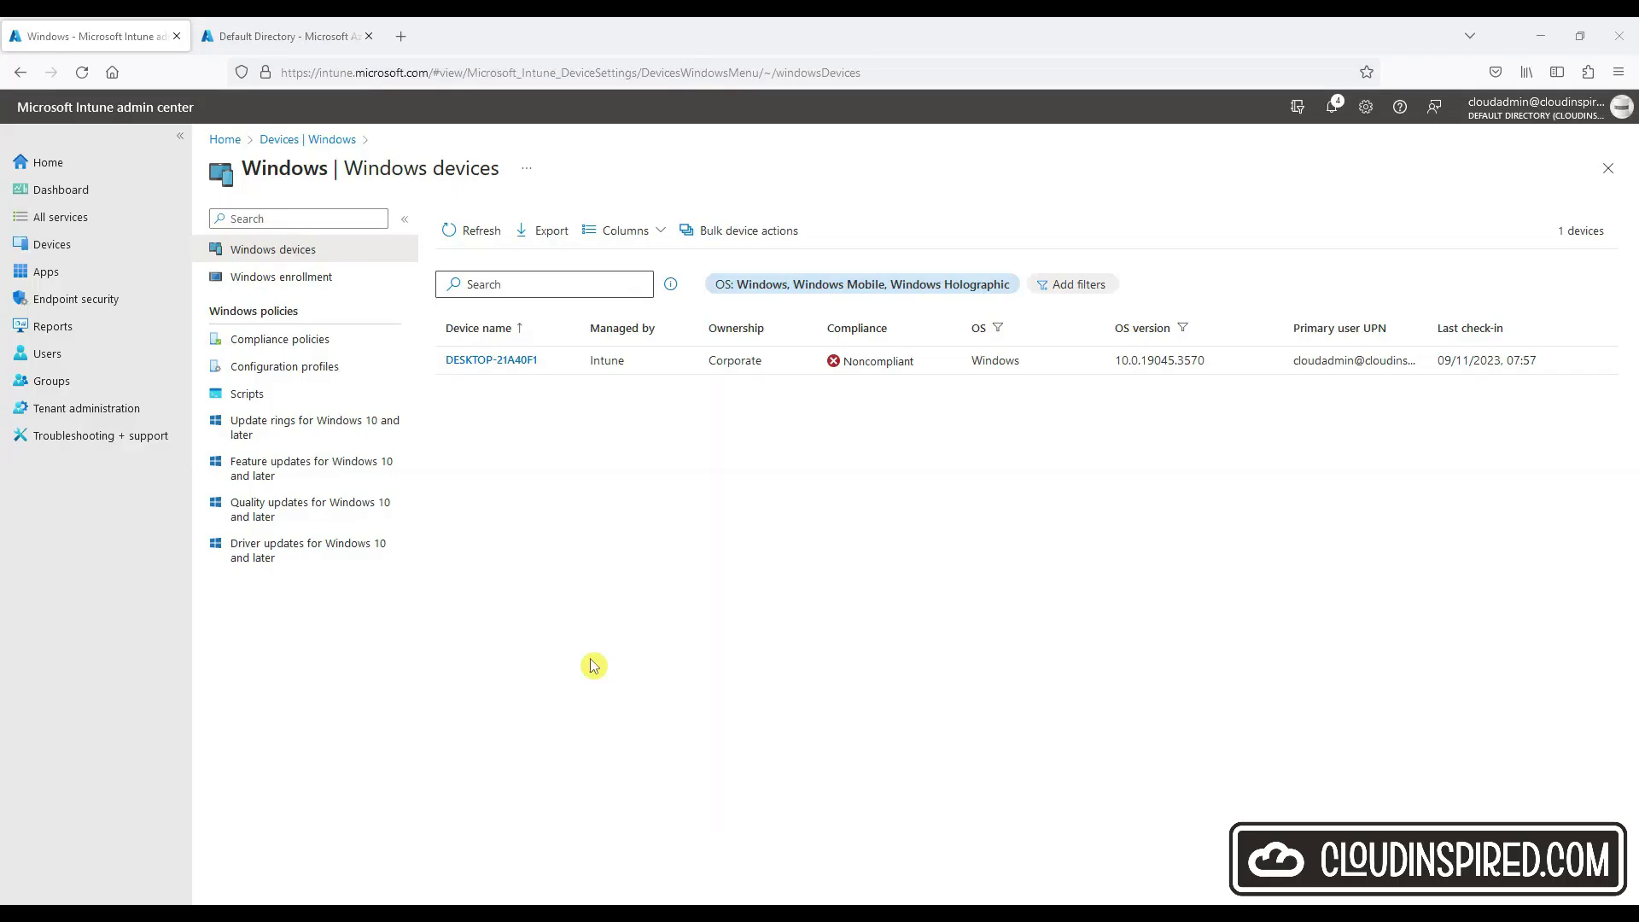
Refresh the Windows Autopilot devices list, select the VMware device, and bring up Azure's All devices.
left_click(471, 231)
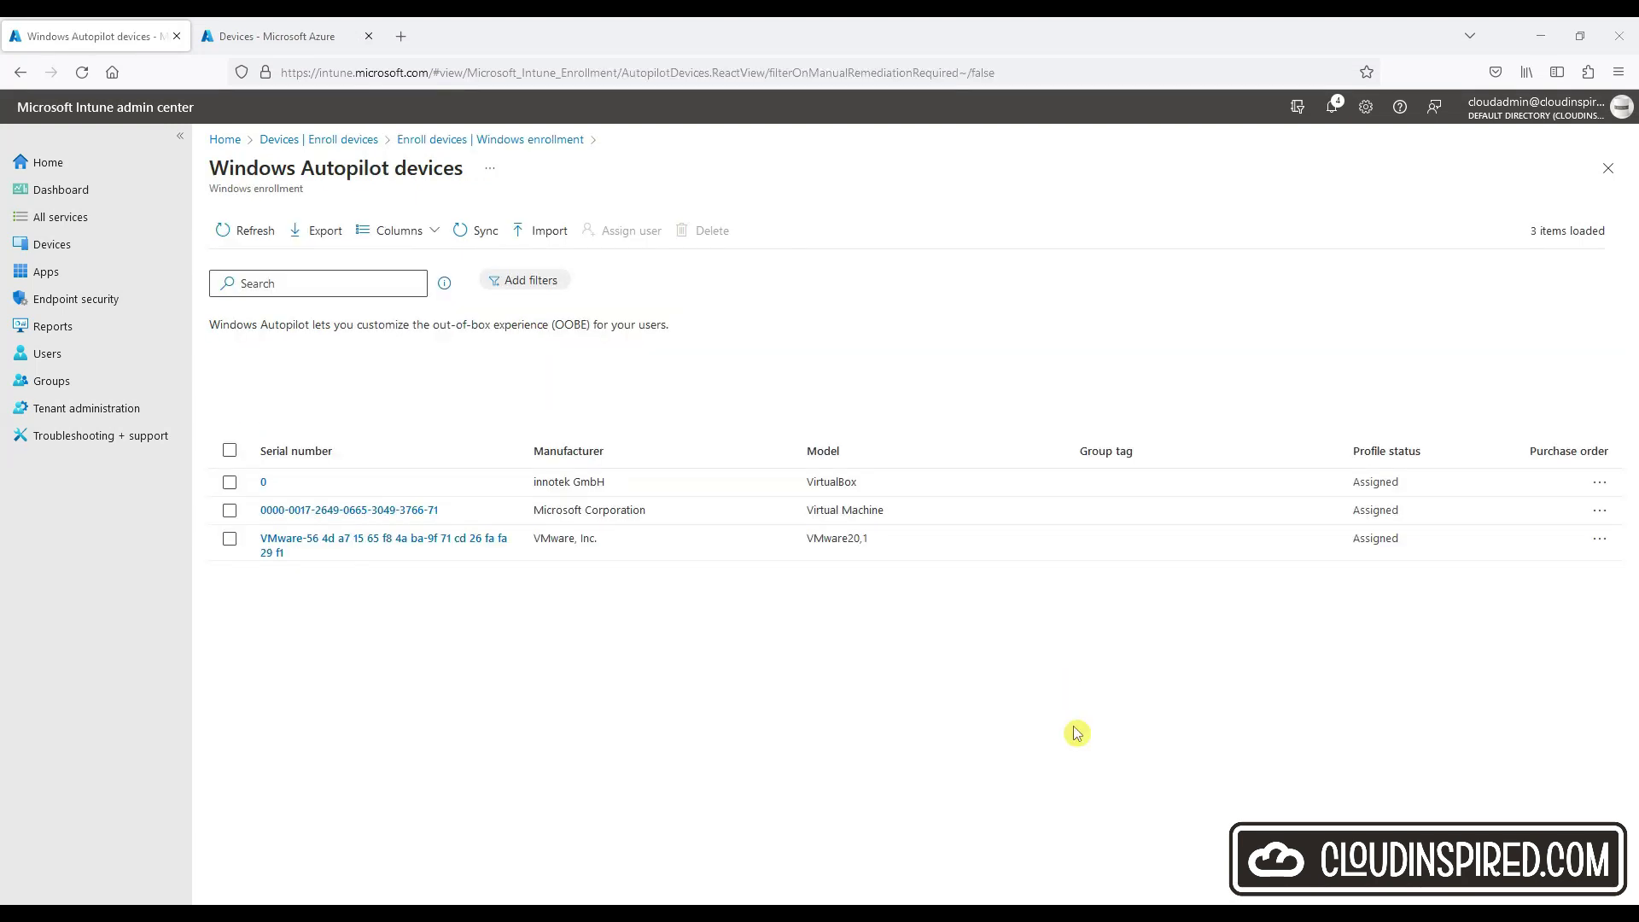
left_click(1364, 544)
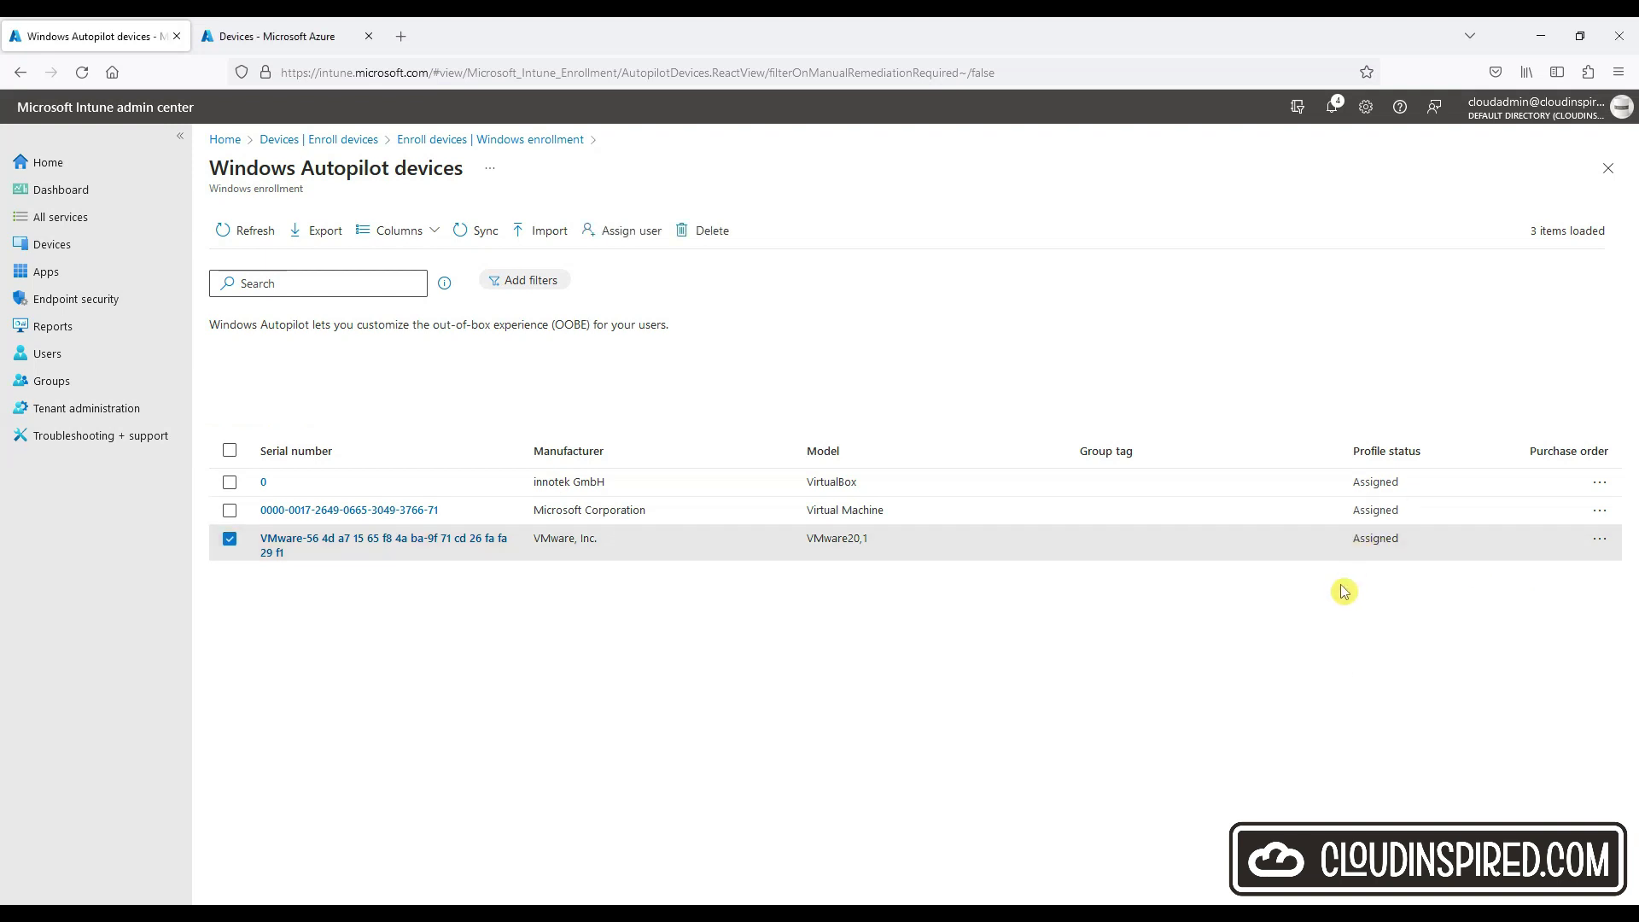
key("ctrl+Tab")
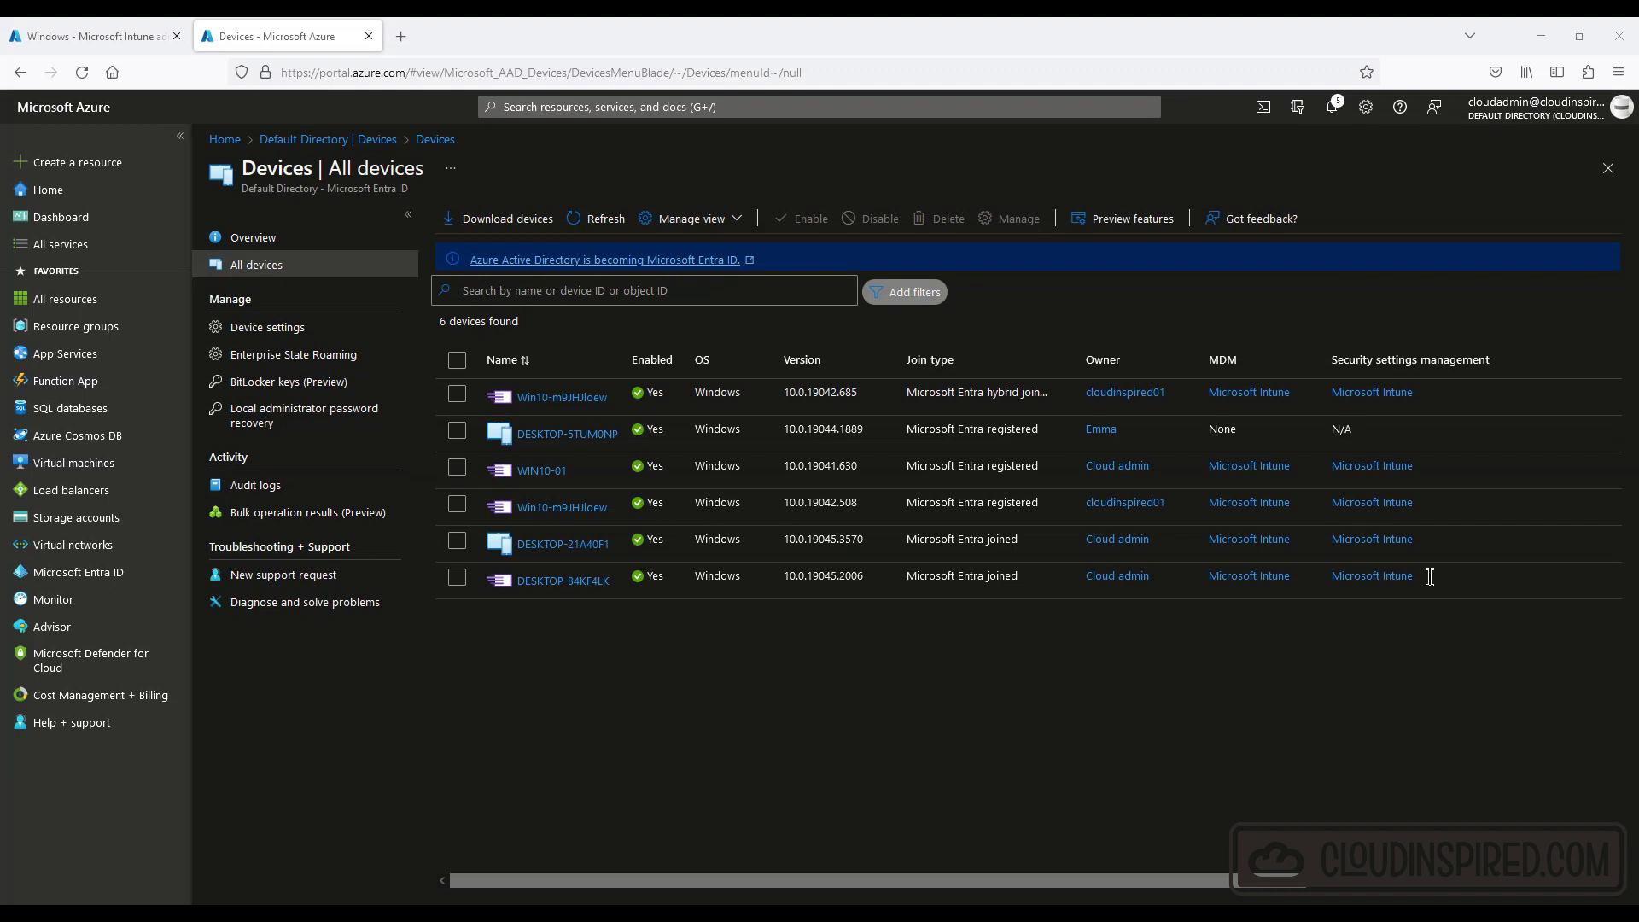
Check DESKTOP-B4KF4LK's Microsoft Entra joined status and Intune MDM, then clear the selection.
triple_click(1442, 563)
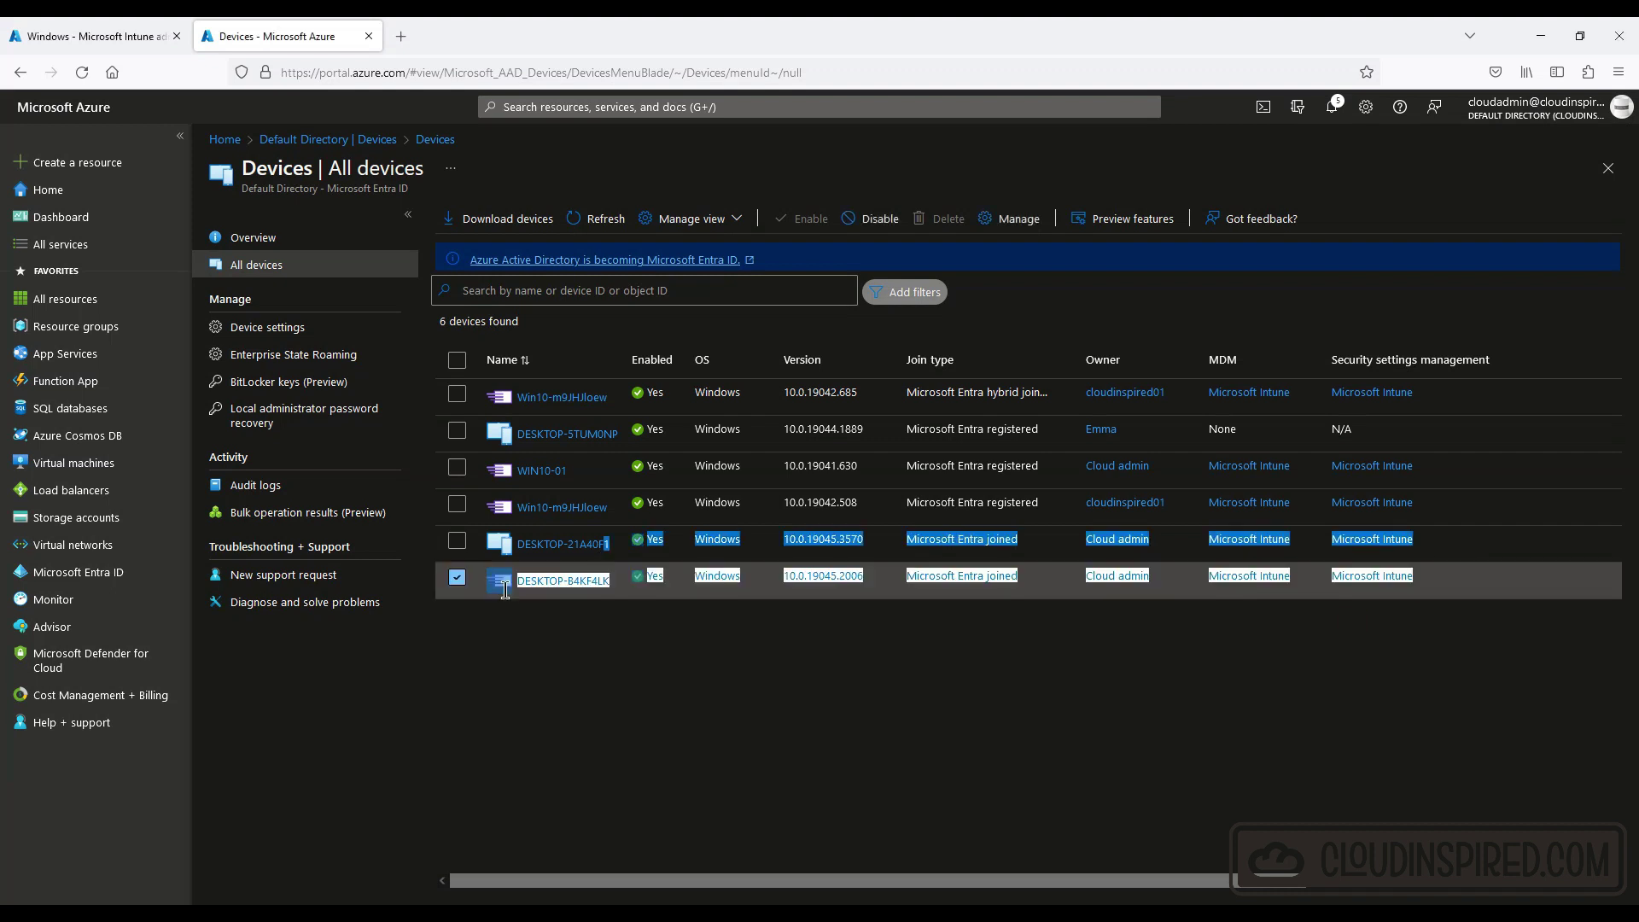
left_click(554, 660)
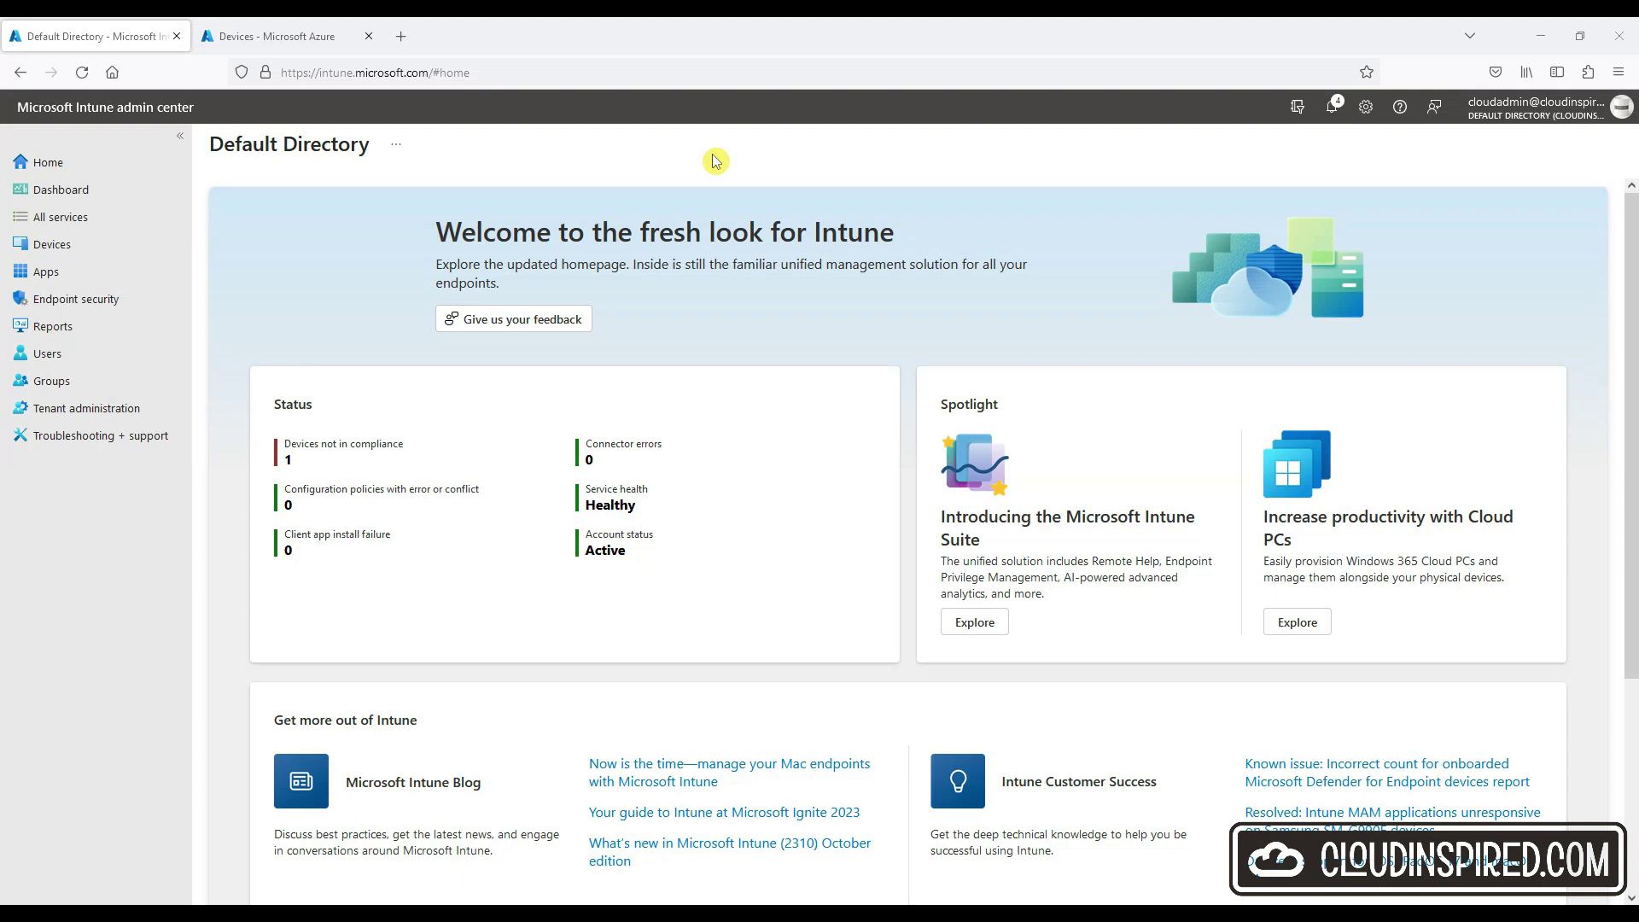
Go to Endpoint security > Device compliance and view its compliance settings and empty policy list.
left_click(130, 296)
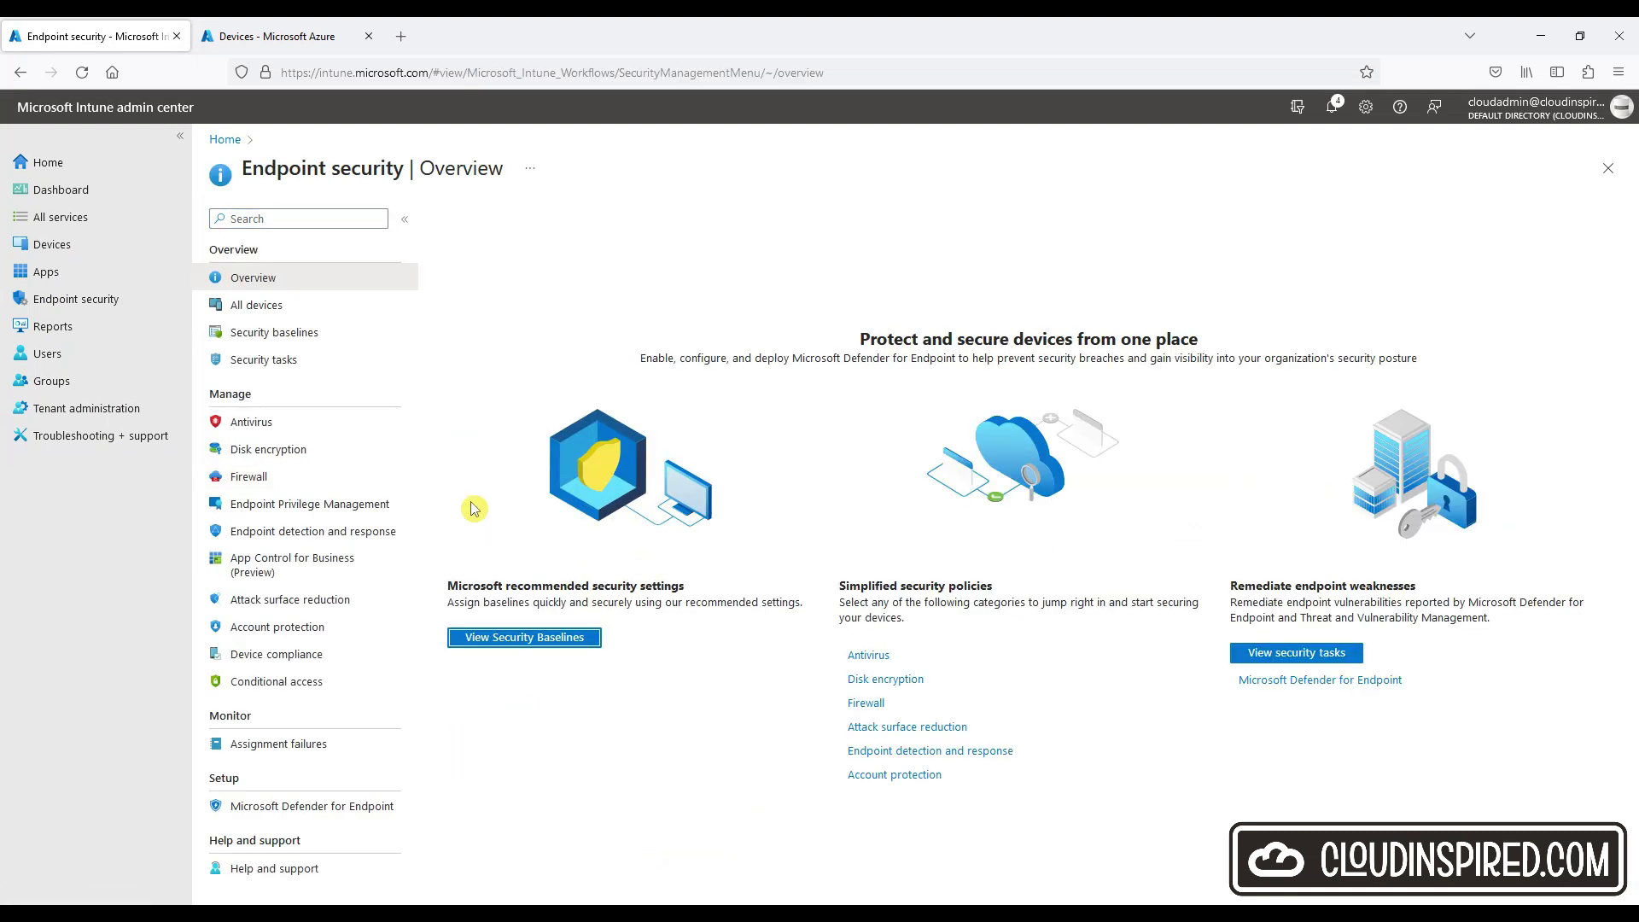
left_click(368, 666)
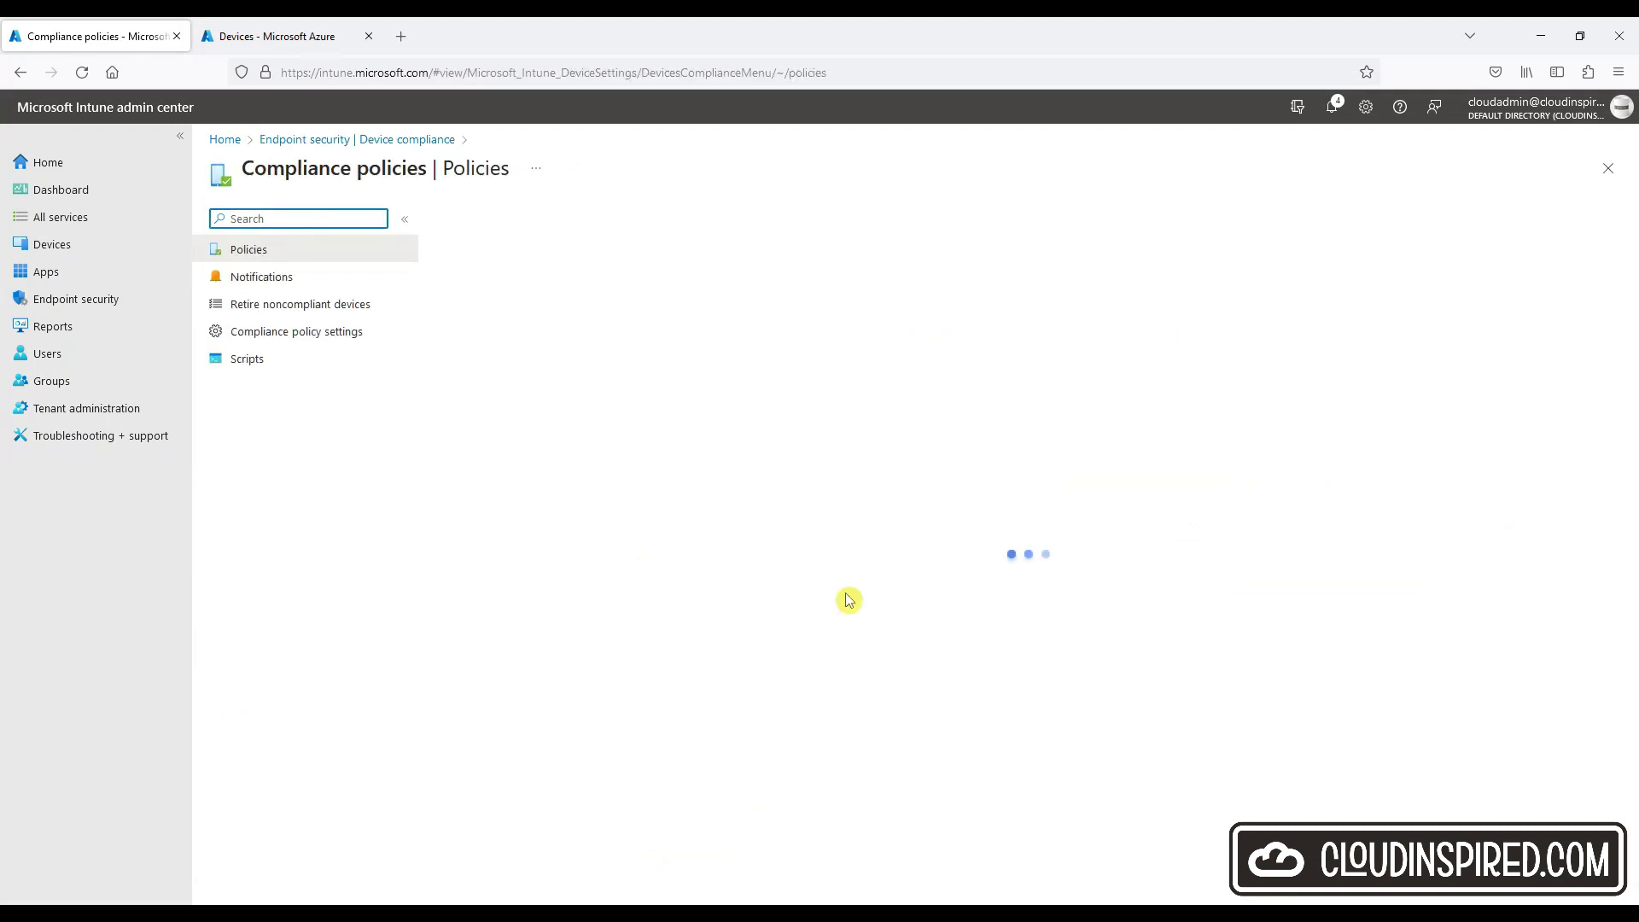
left_click(336, 330)
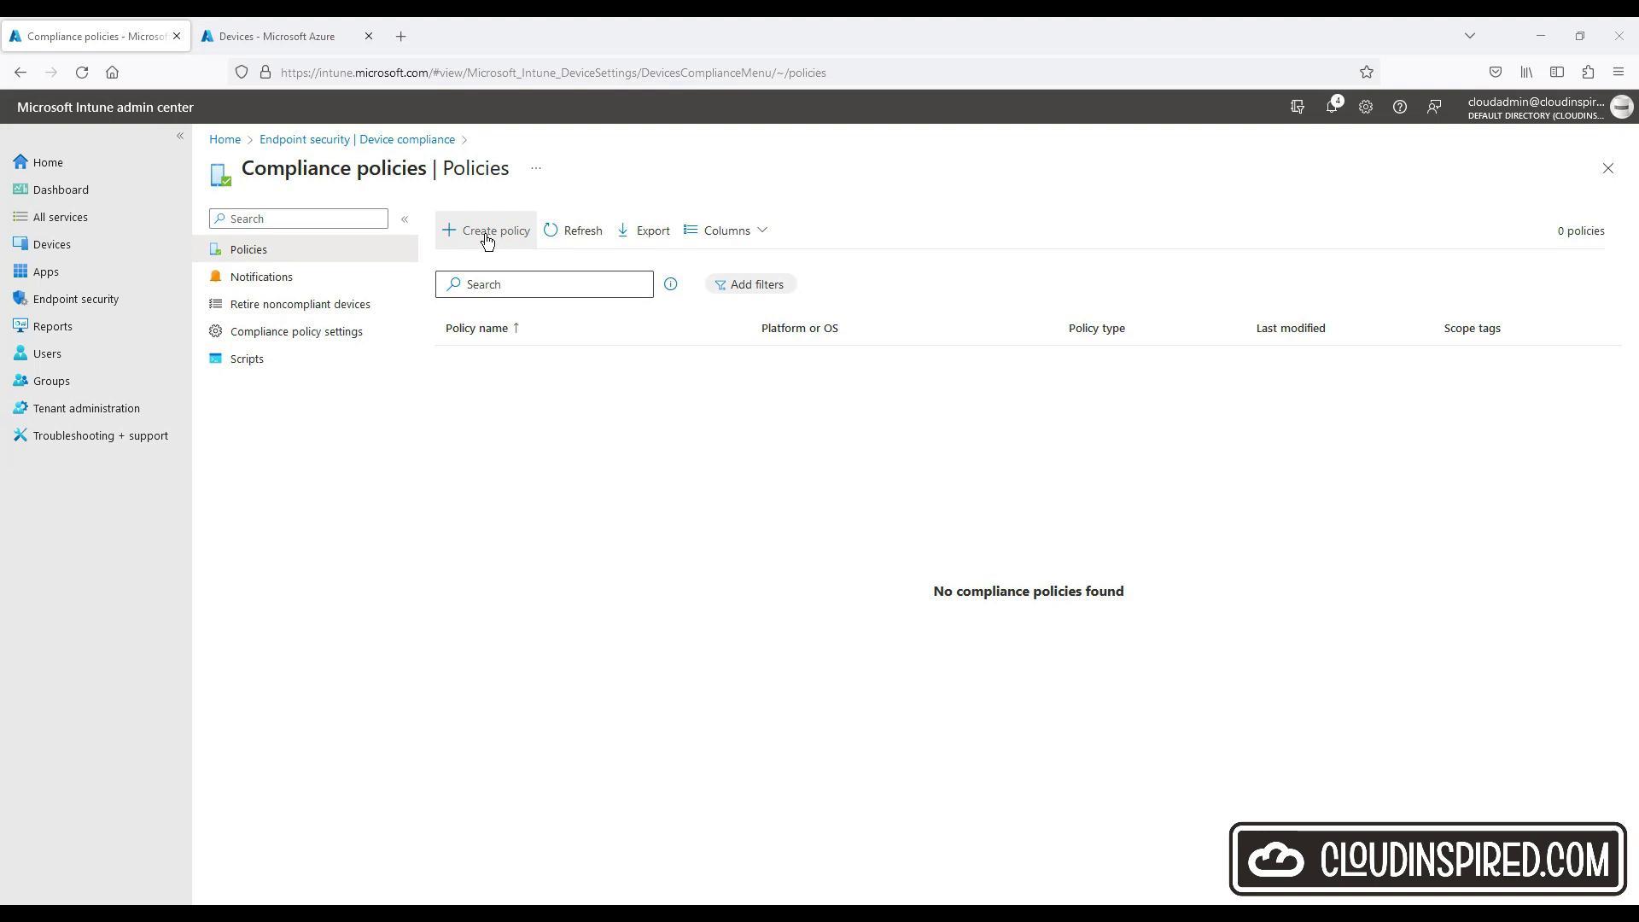
Create a Windows 10 and later compliance policy named 'Windows 10 Compliance'.
left_click(487, 230)
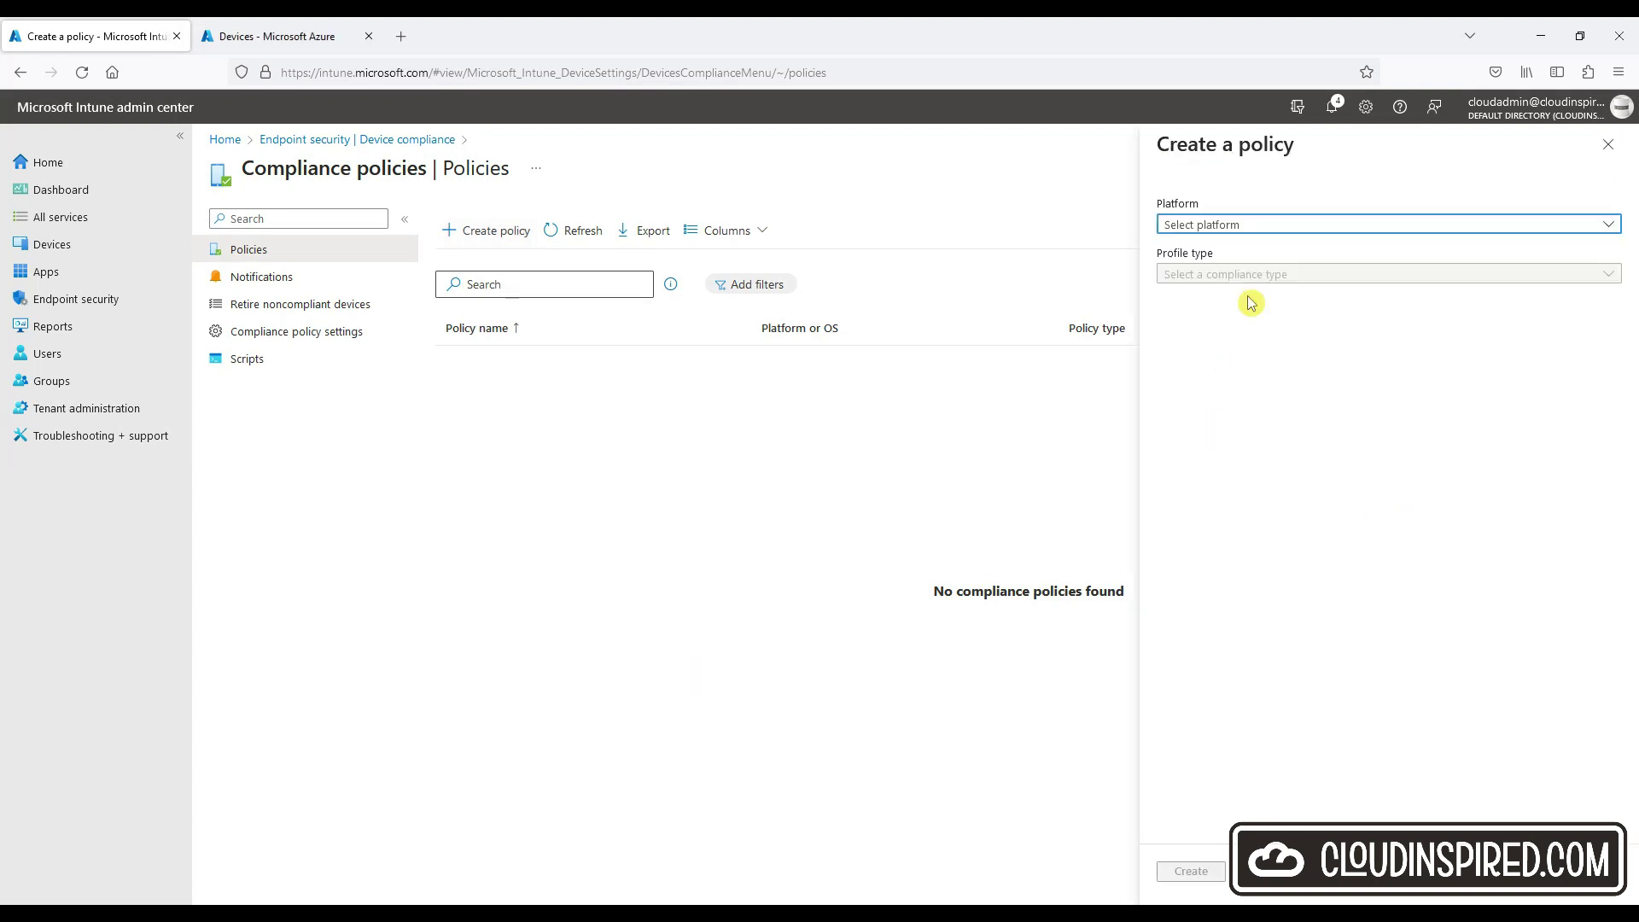
left_click(1278, 226)
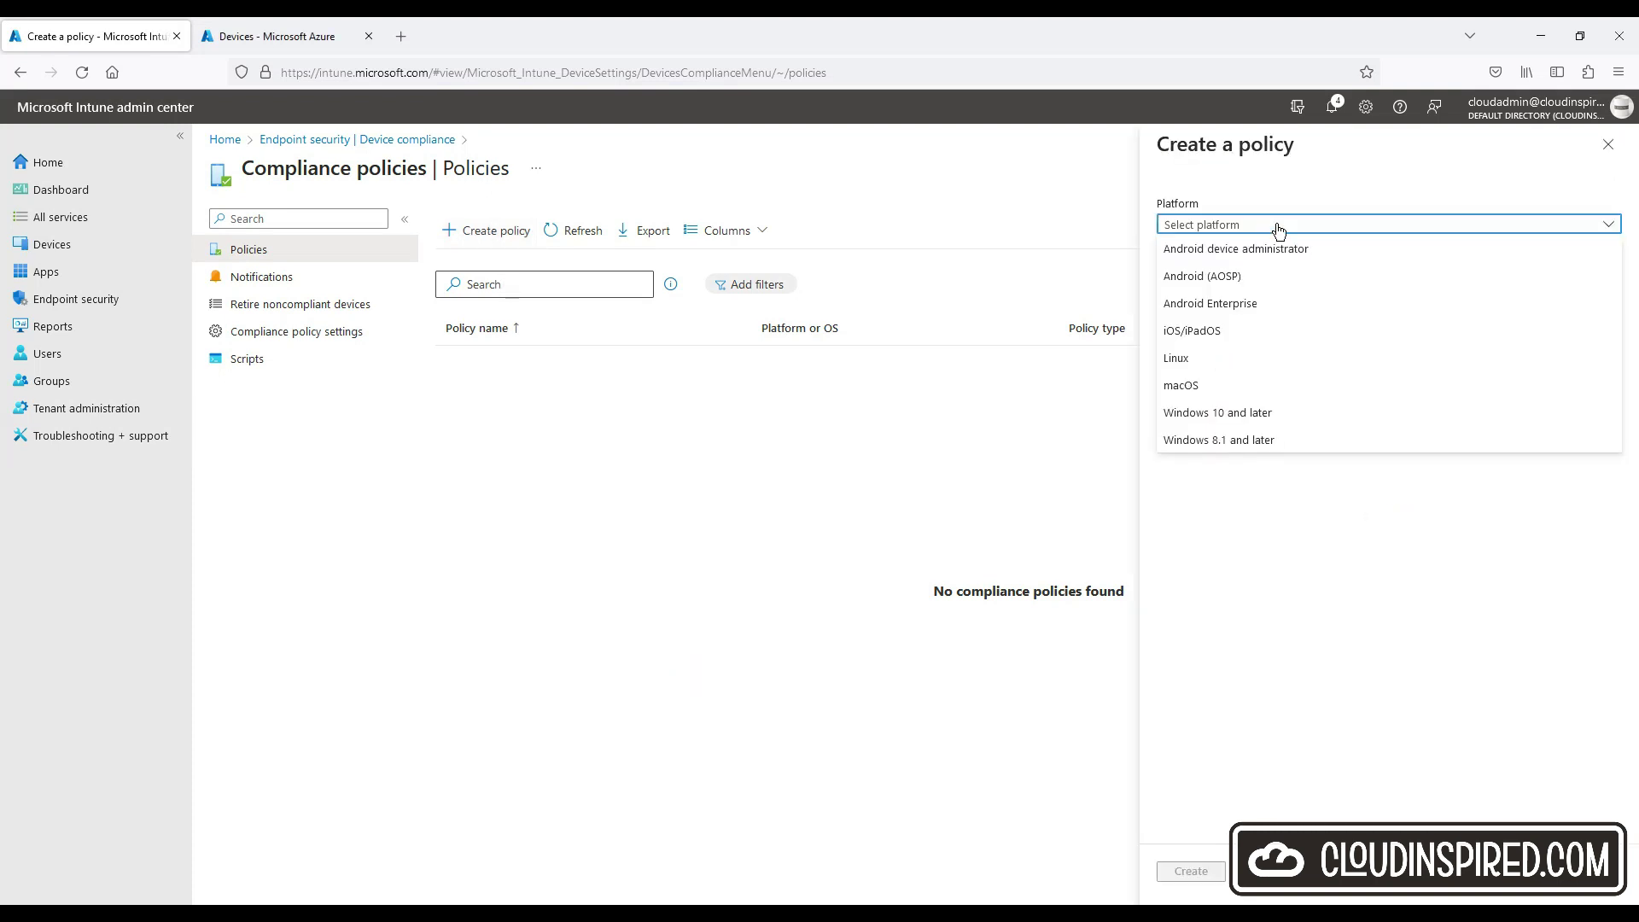
left_click(1284, 418)
left_click(1212, 871)
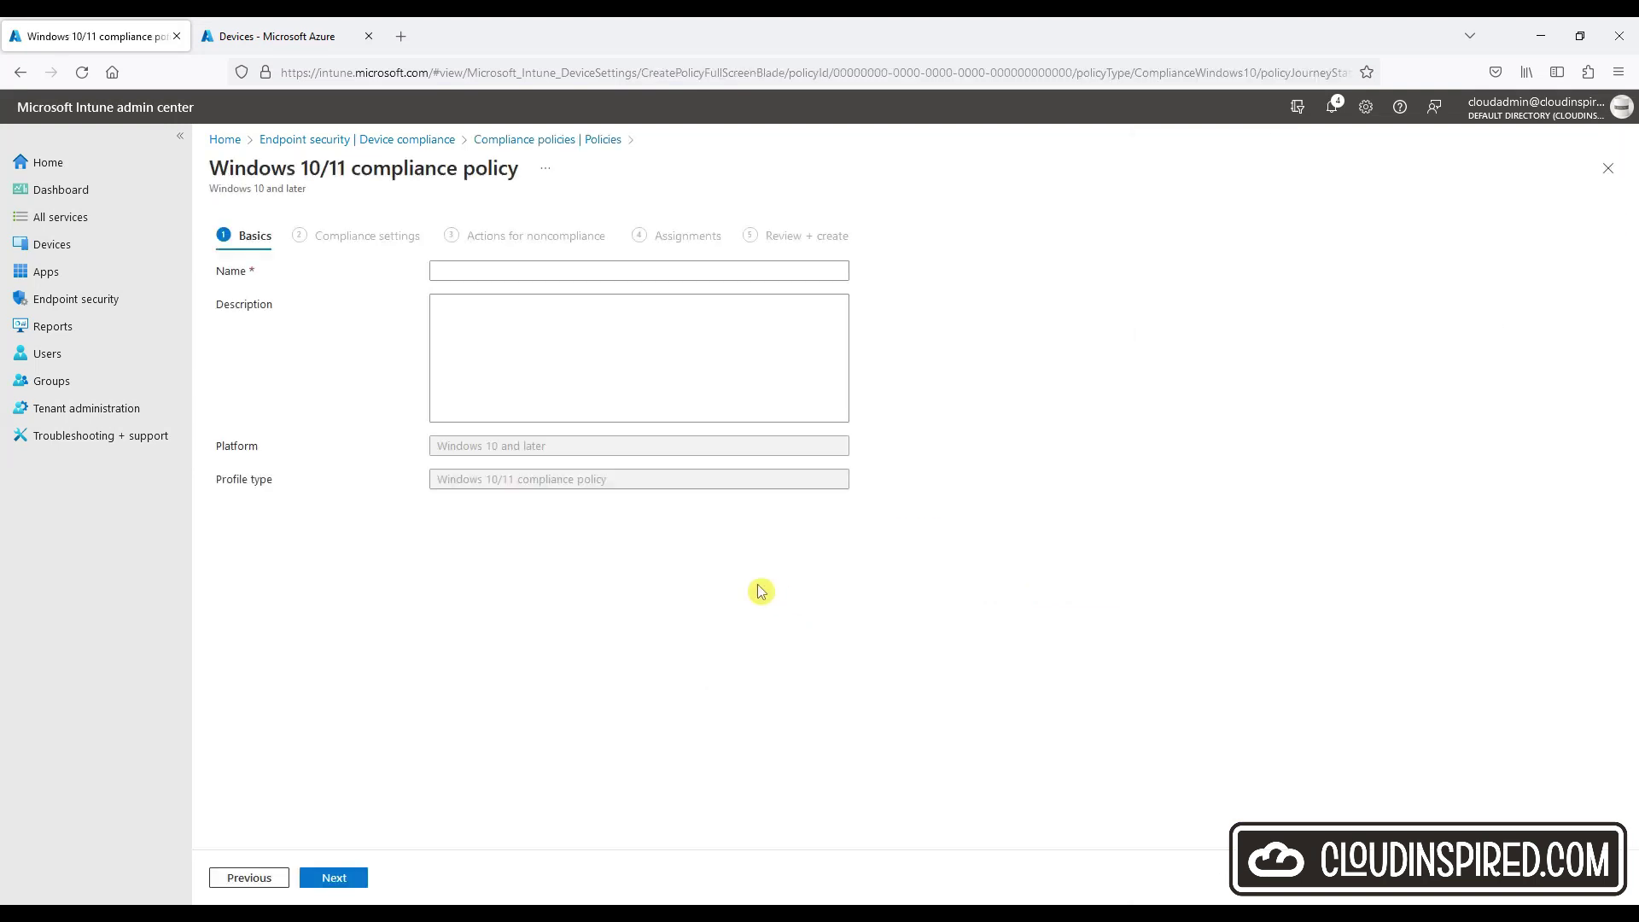
left_click(543, 269)
type("Windows 10 Compliance")
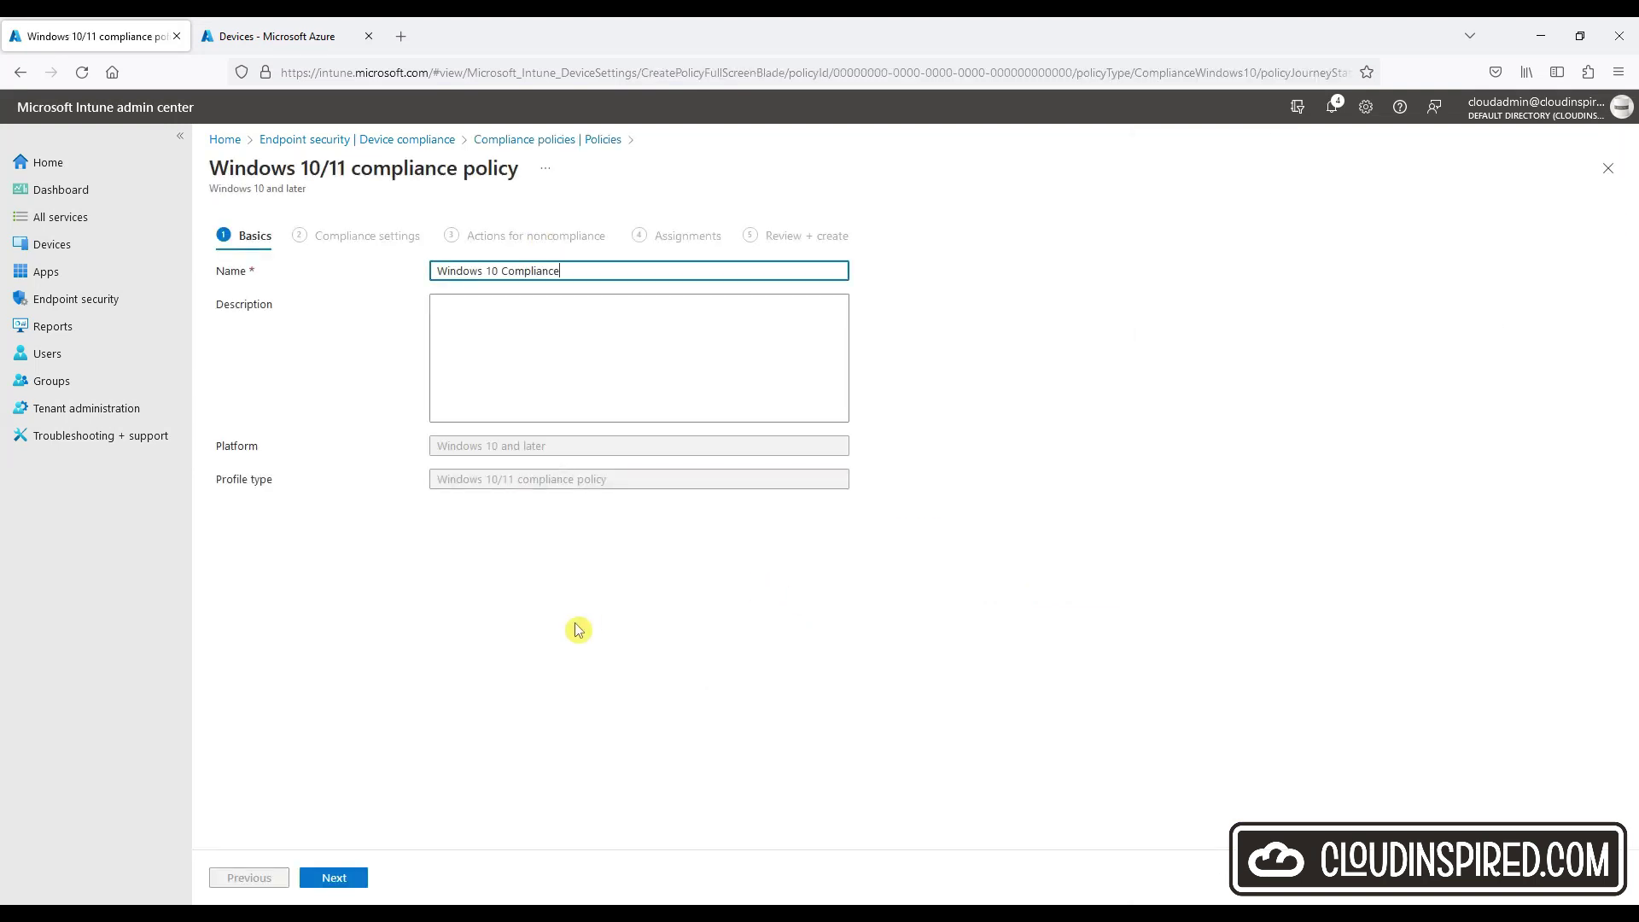
left_click(333, 878)
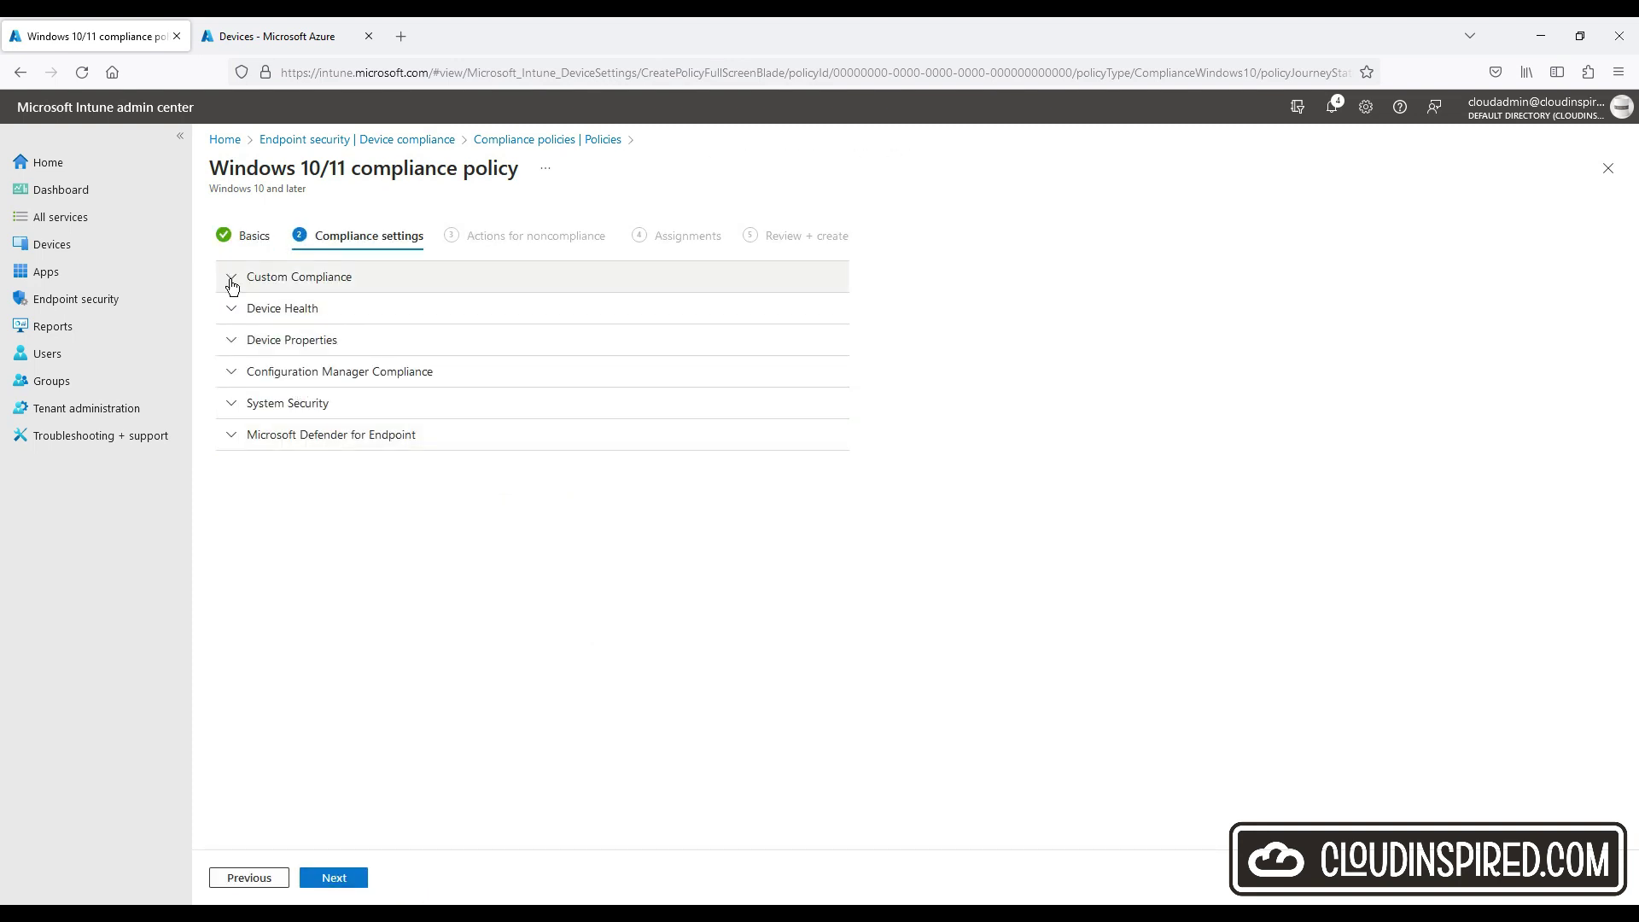
Expand the compliance setting groups, from Custom Compliance through Microsoft Defender for Endpoint.
left_click(231, 282)
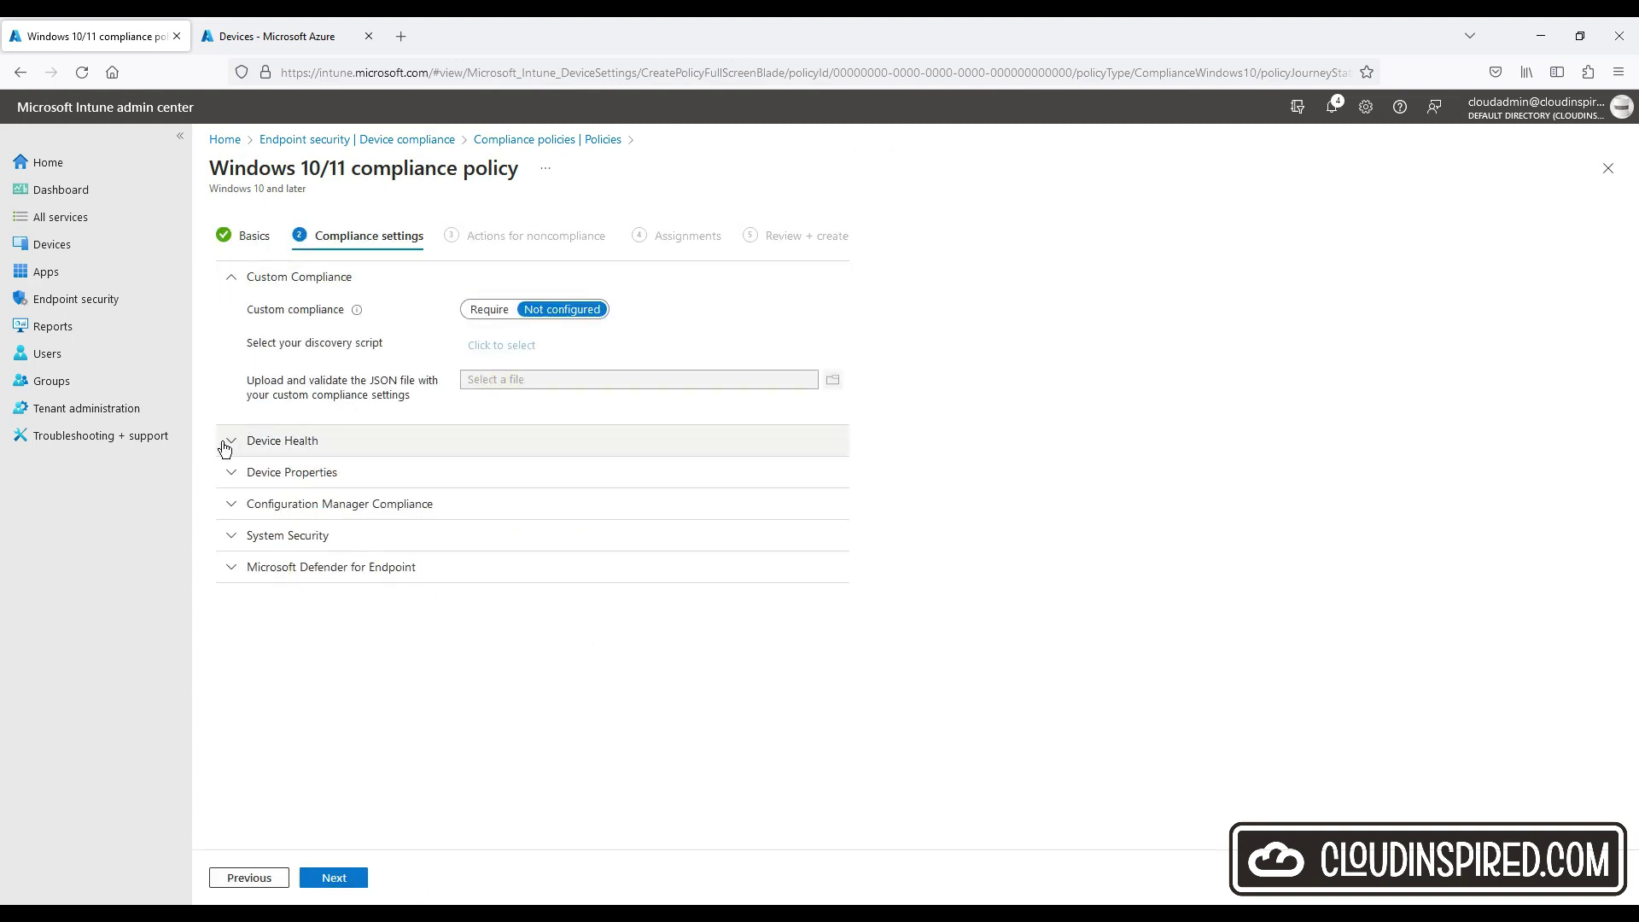
left_click(229, 442)
left_click(292, 694)
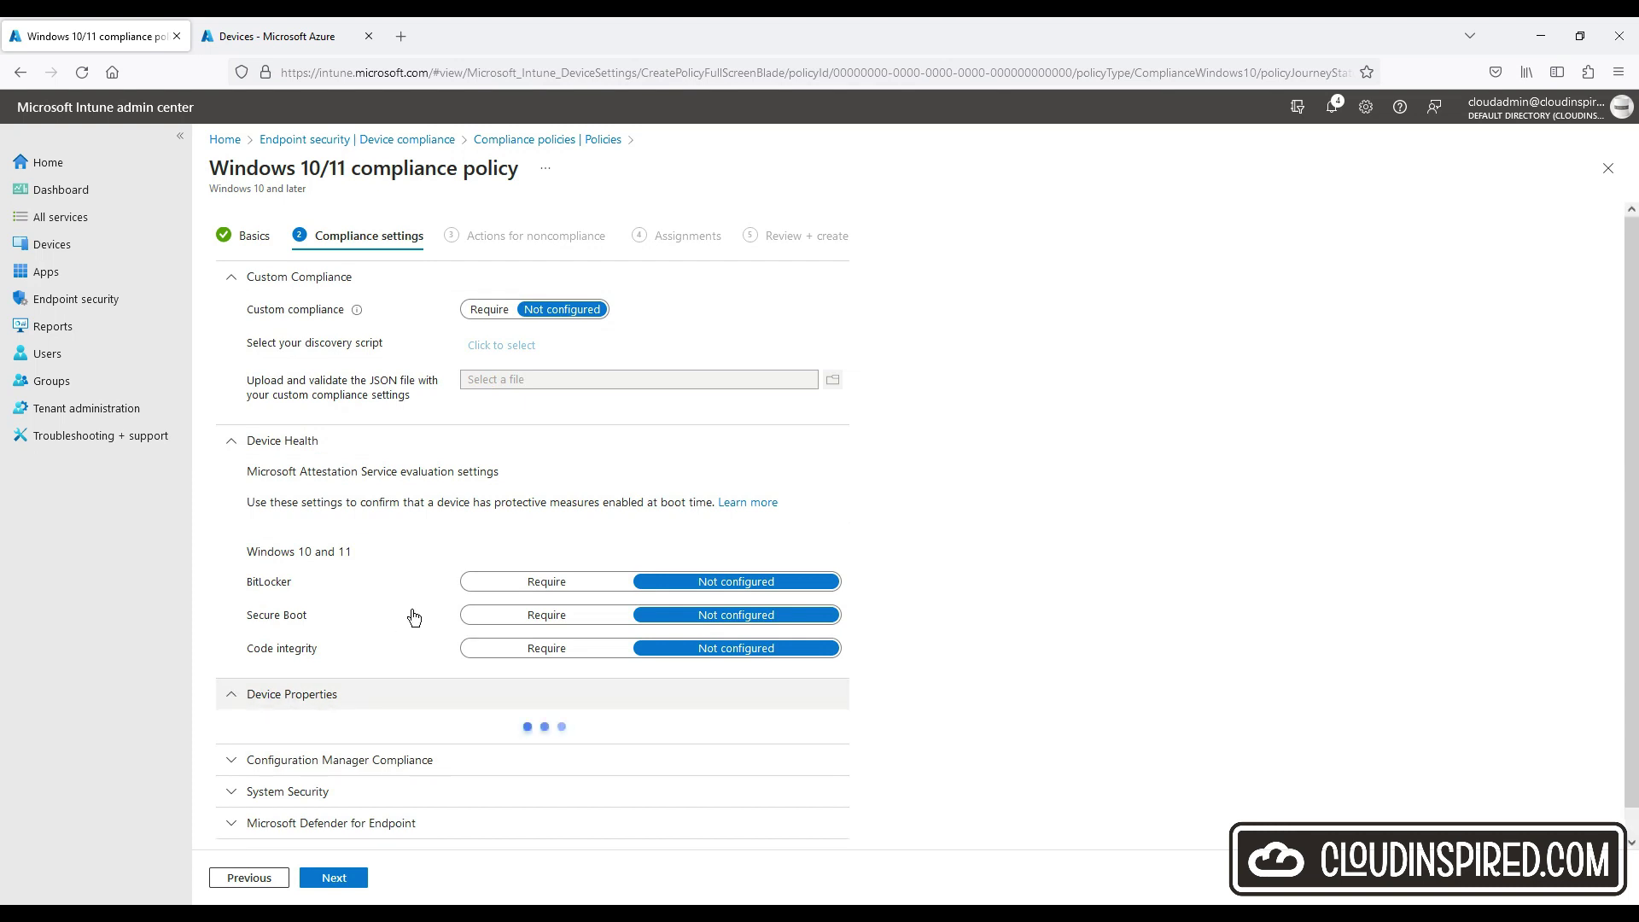
scroll(414, 615, "down", 3)
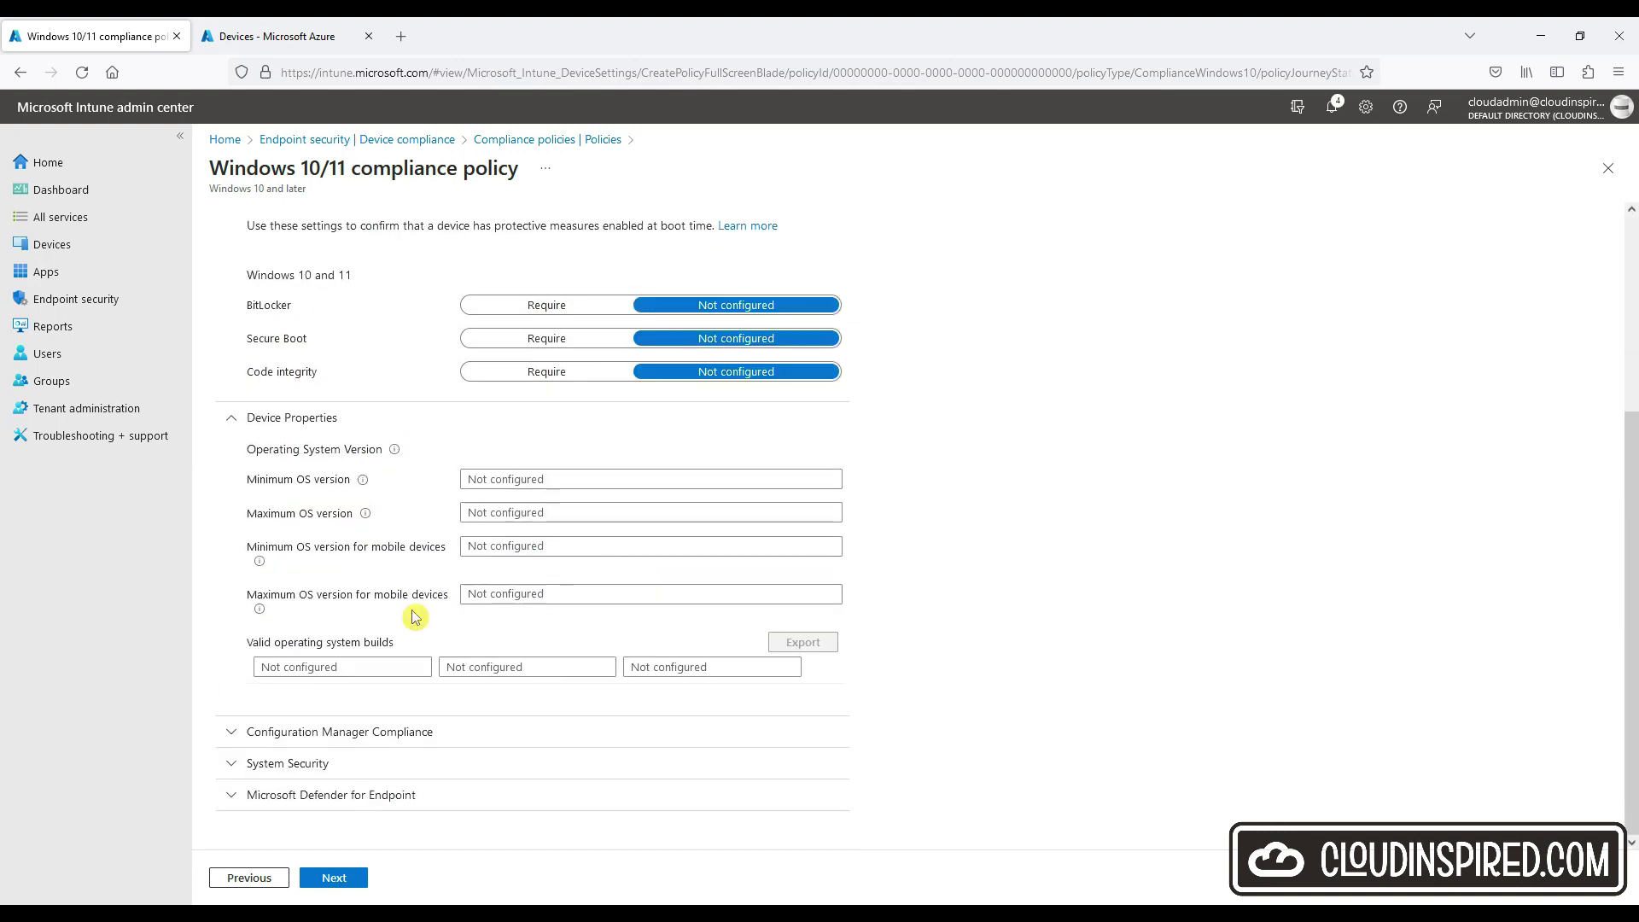
left_click(232, 733)
scroll(564, 714, "down", 1)
left_click(229, 763)
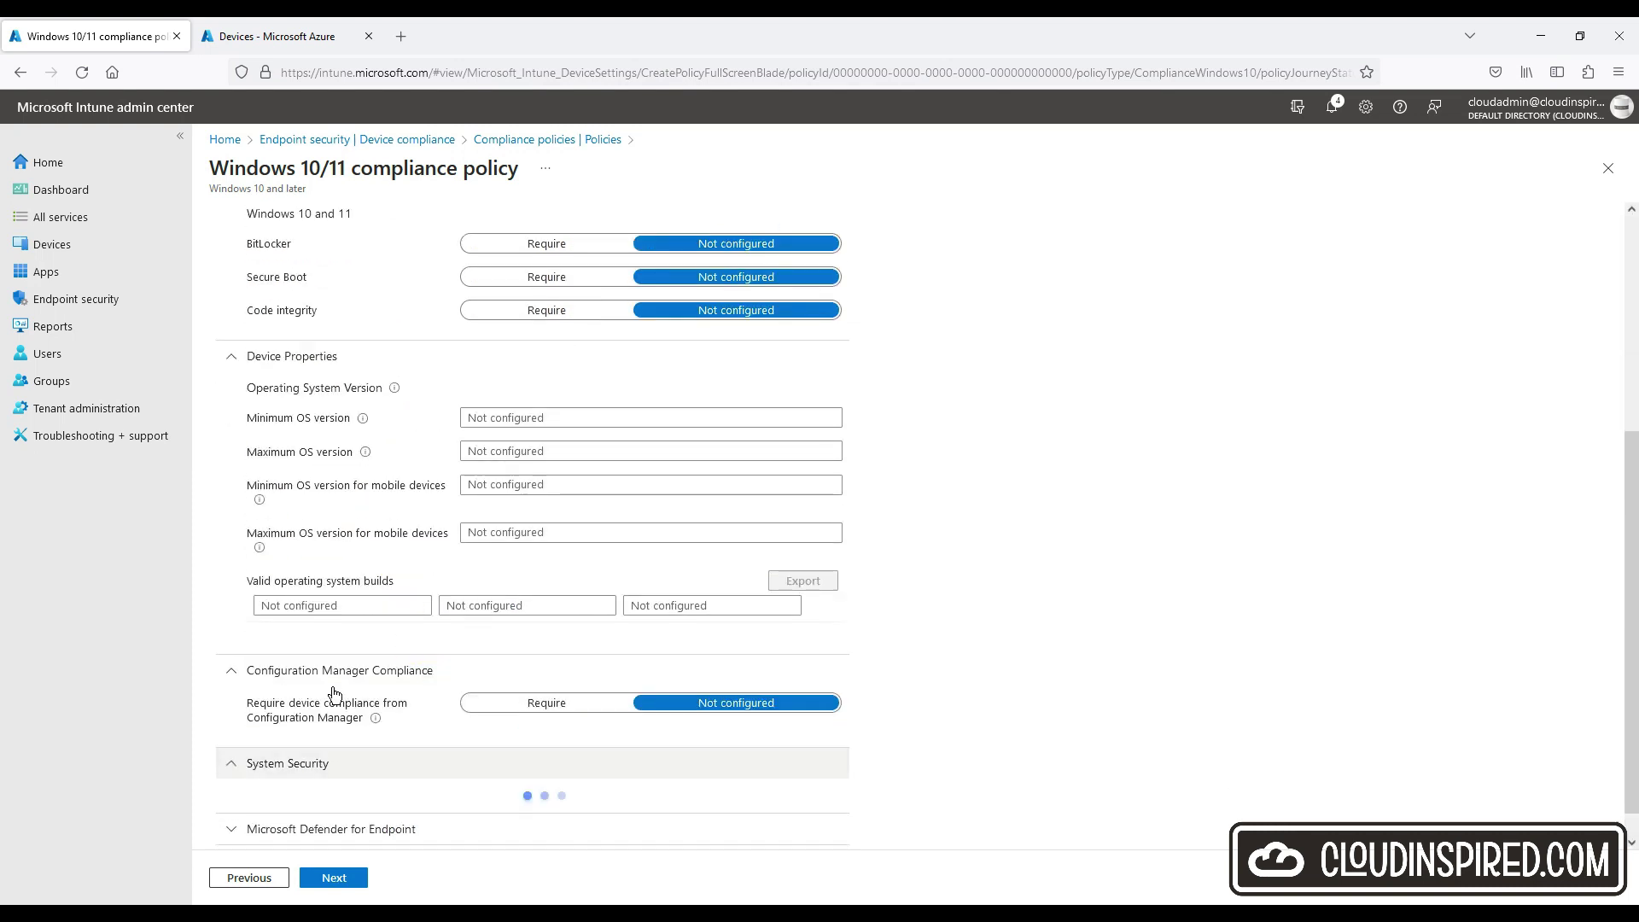
scroll(334, 694, "down", 1)
scroll(333, 694, "down", 4)
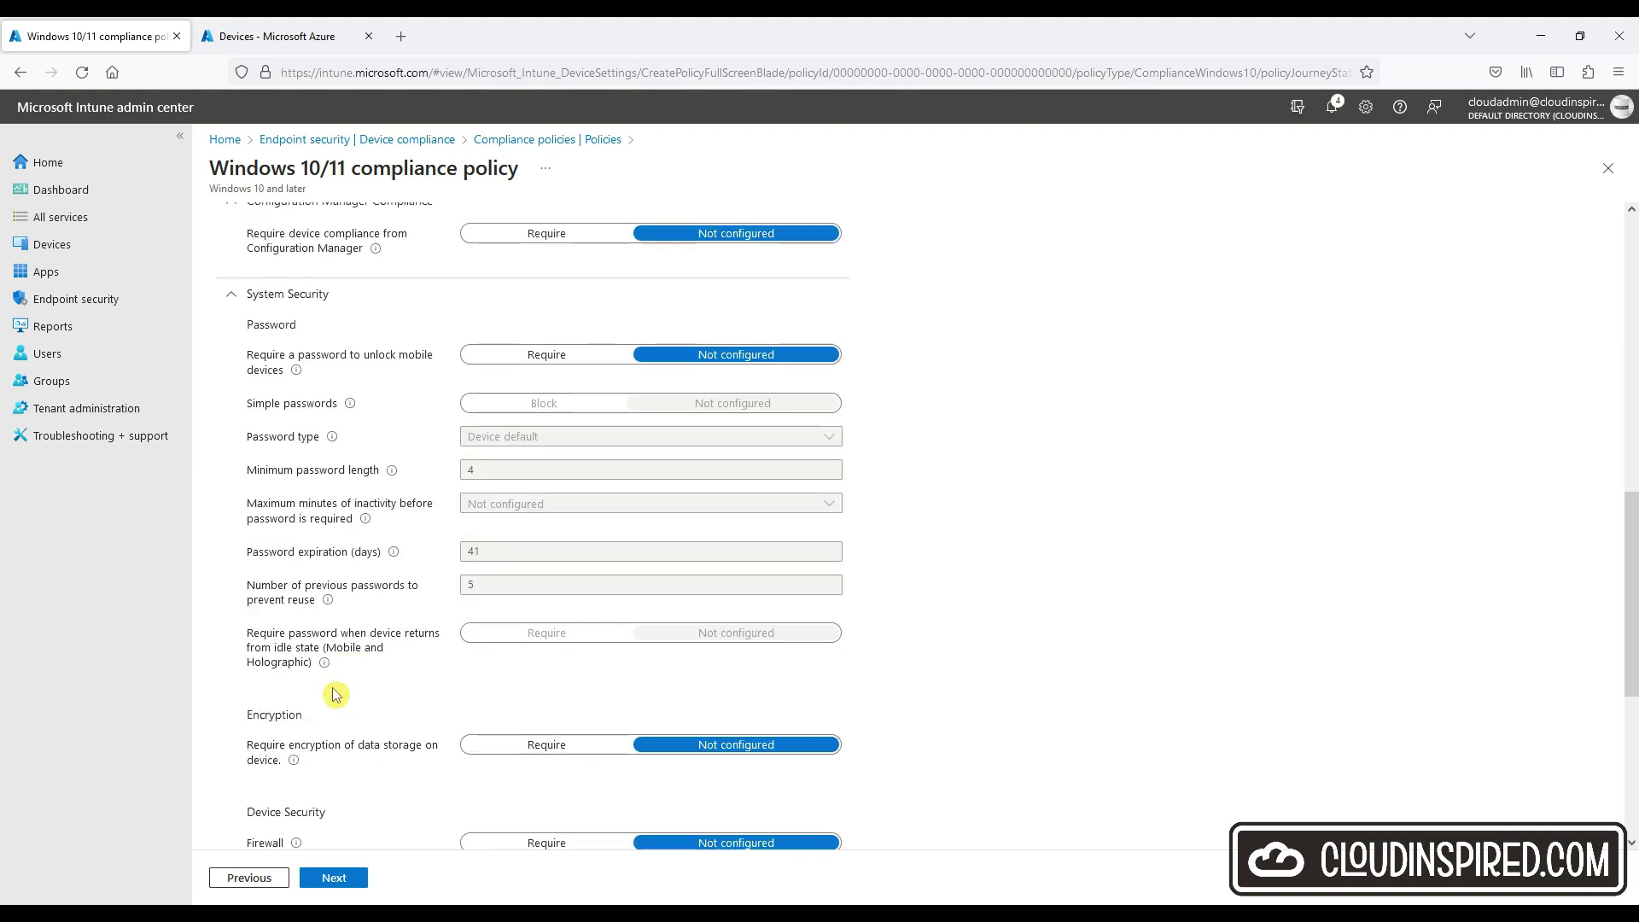
scroll(334, 694, "up", 2)
scroll(334, 695, "down", 6)
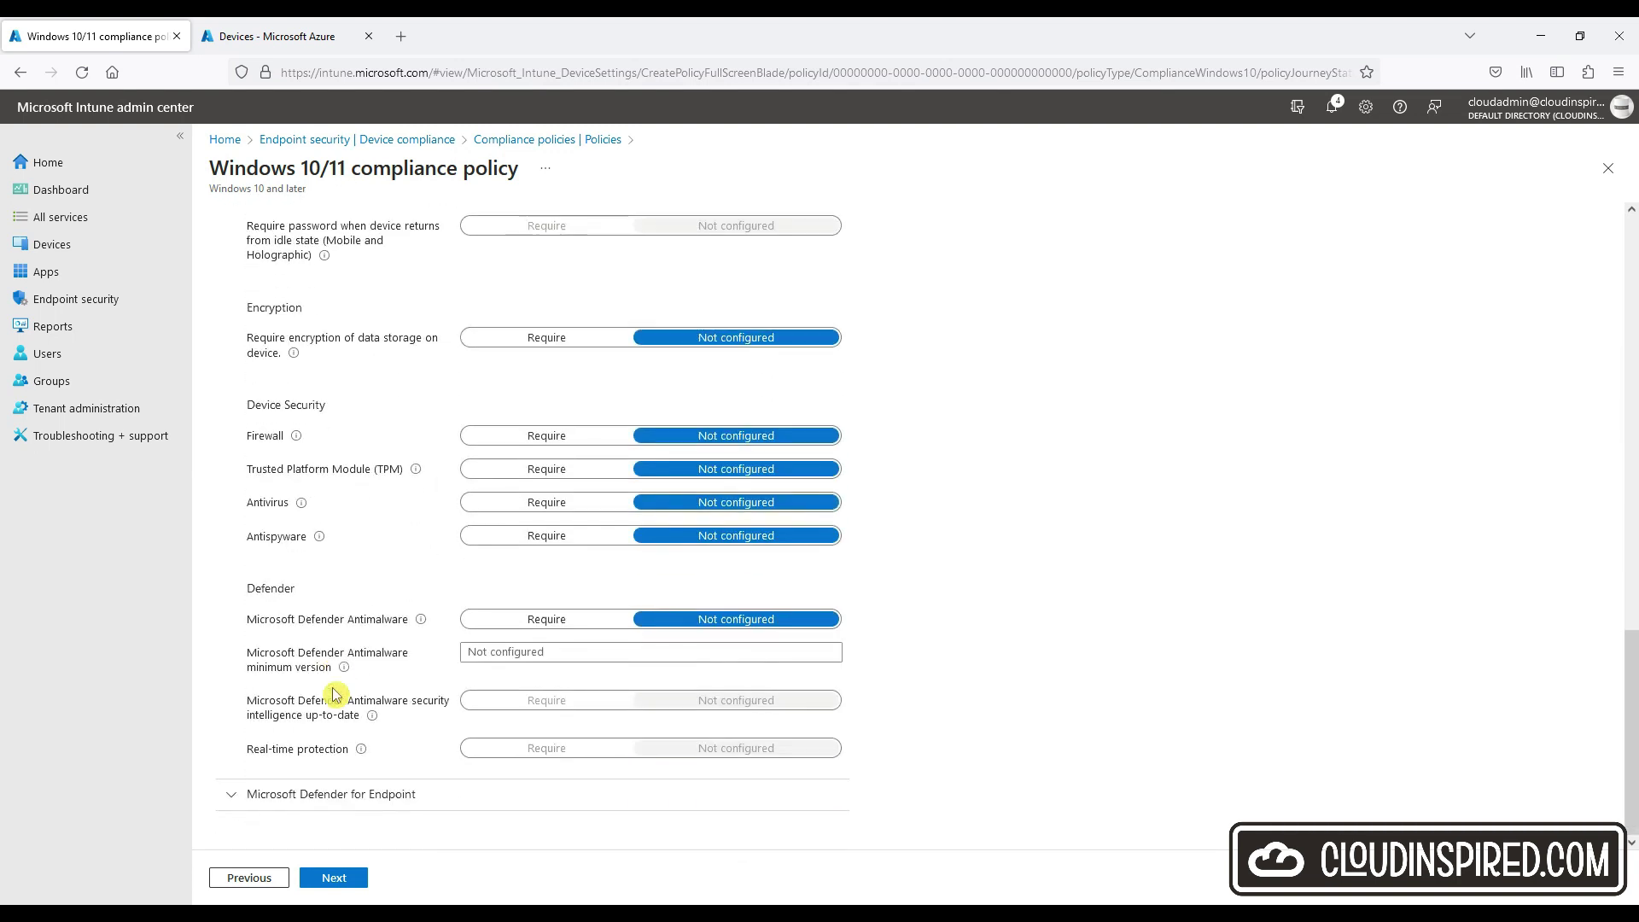
left_click(237, 799)
scroll(376, 727, "down", 1)
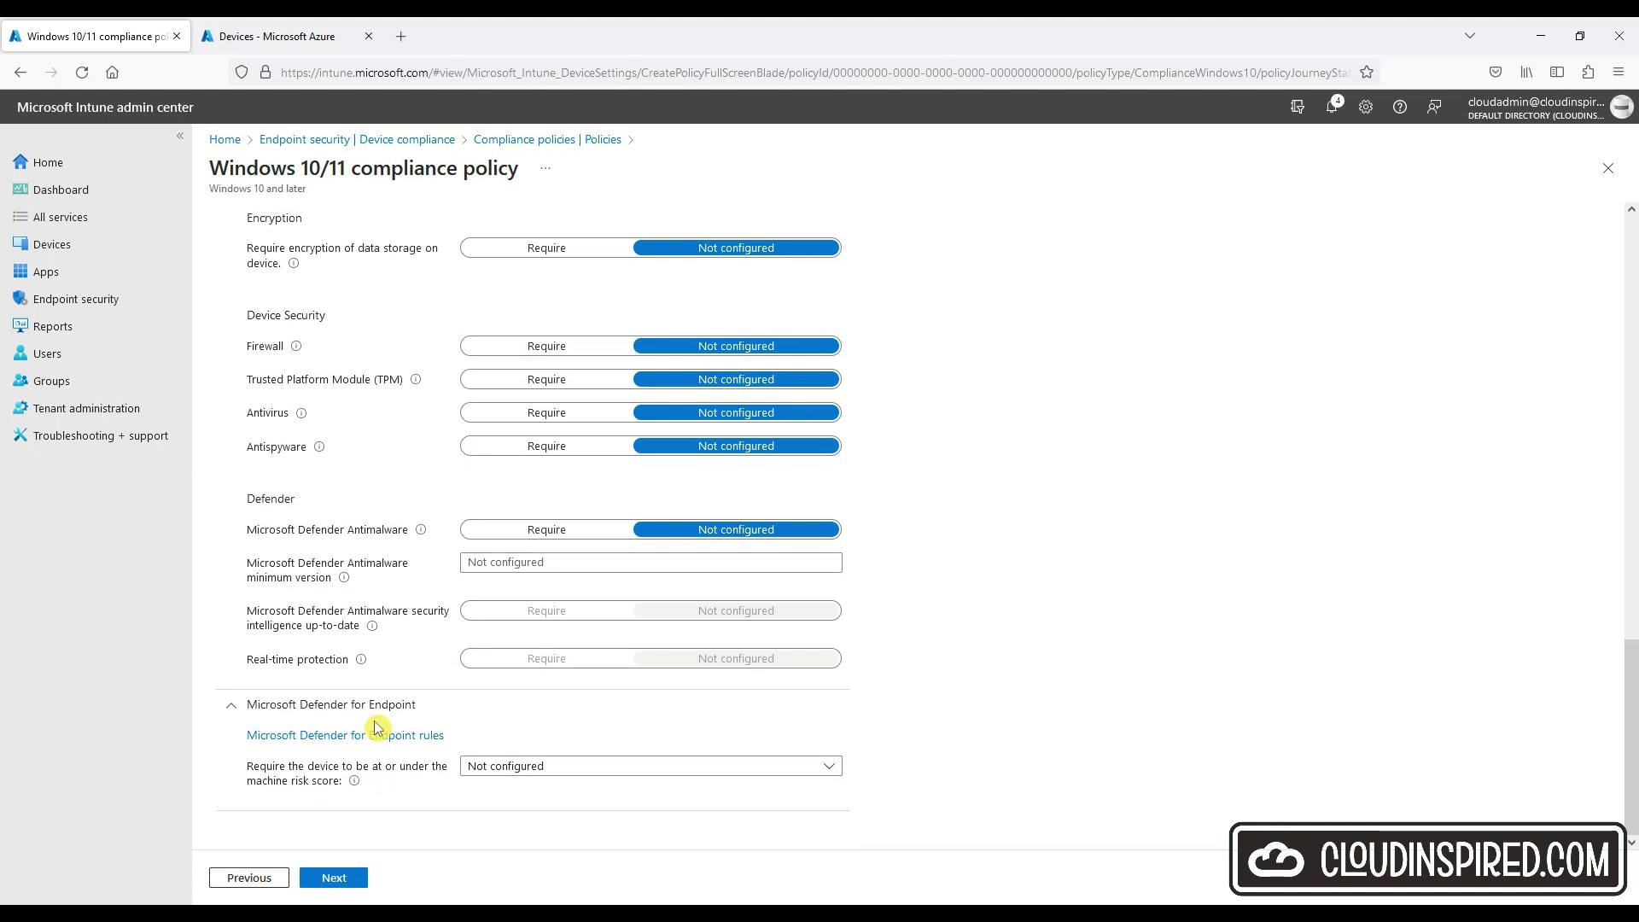
scroll(376, 728, "up", 15)
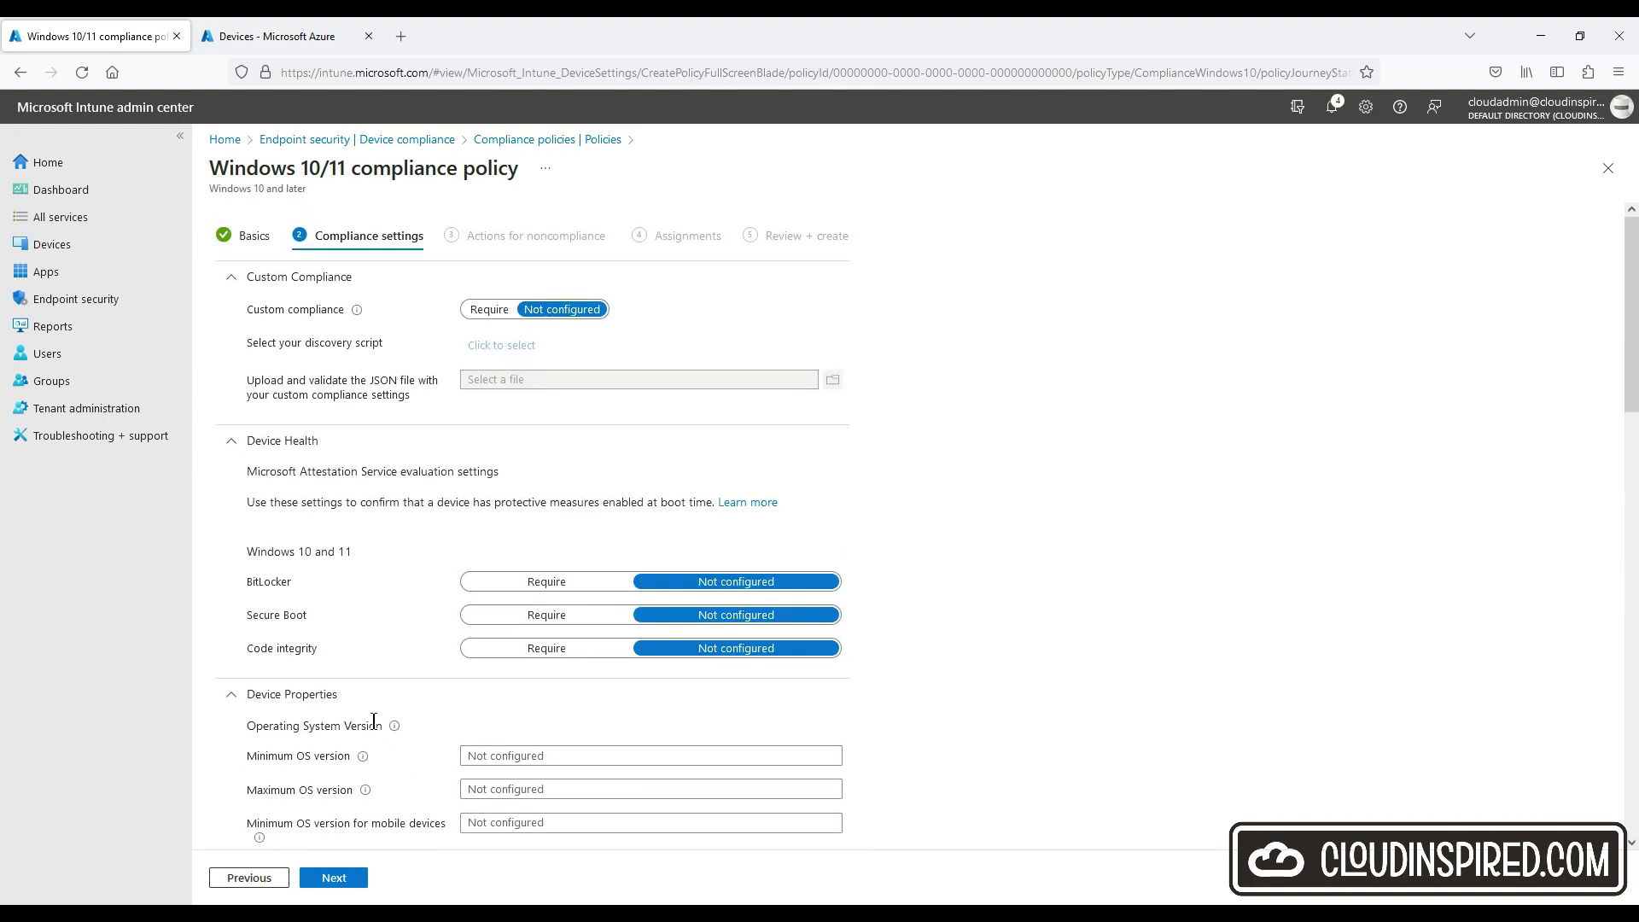
scroll(374, 724, "down", 2)
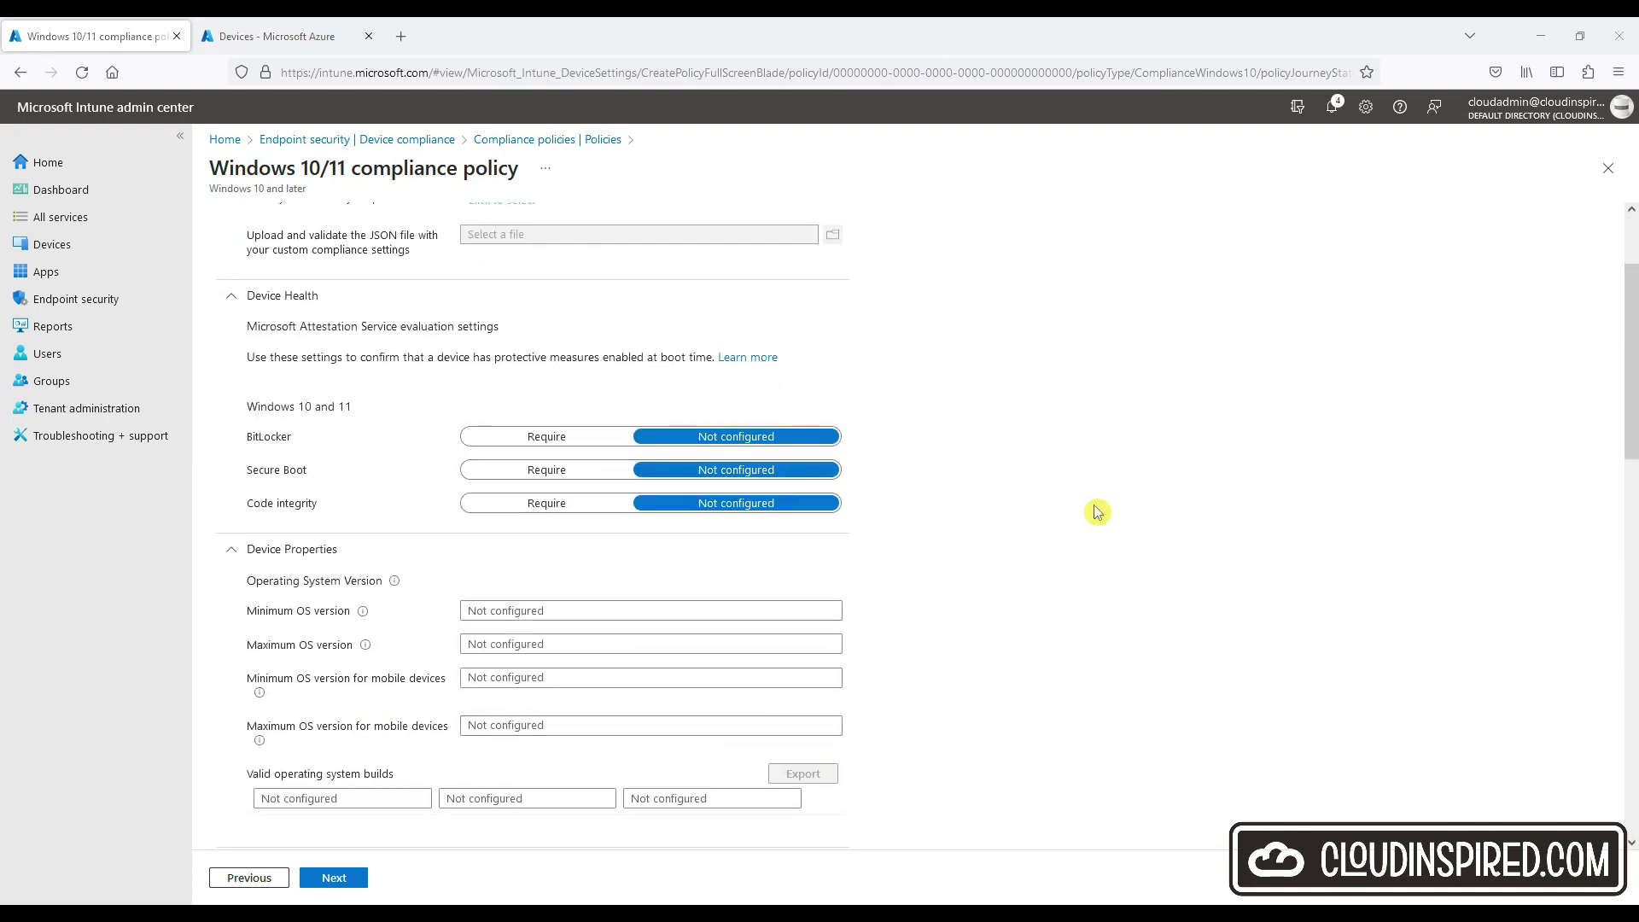
Require minimum OS version 10.0.19045.2006 under Device Properties and continue.
left_click(835, 611)
type("10.0.19045.2006")
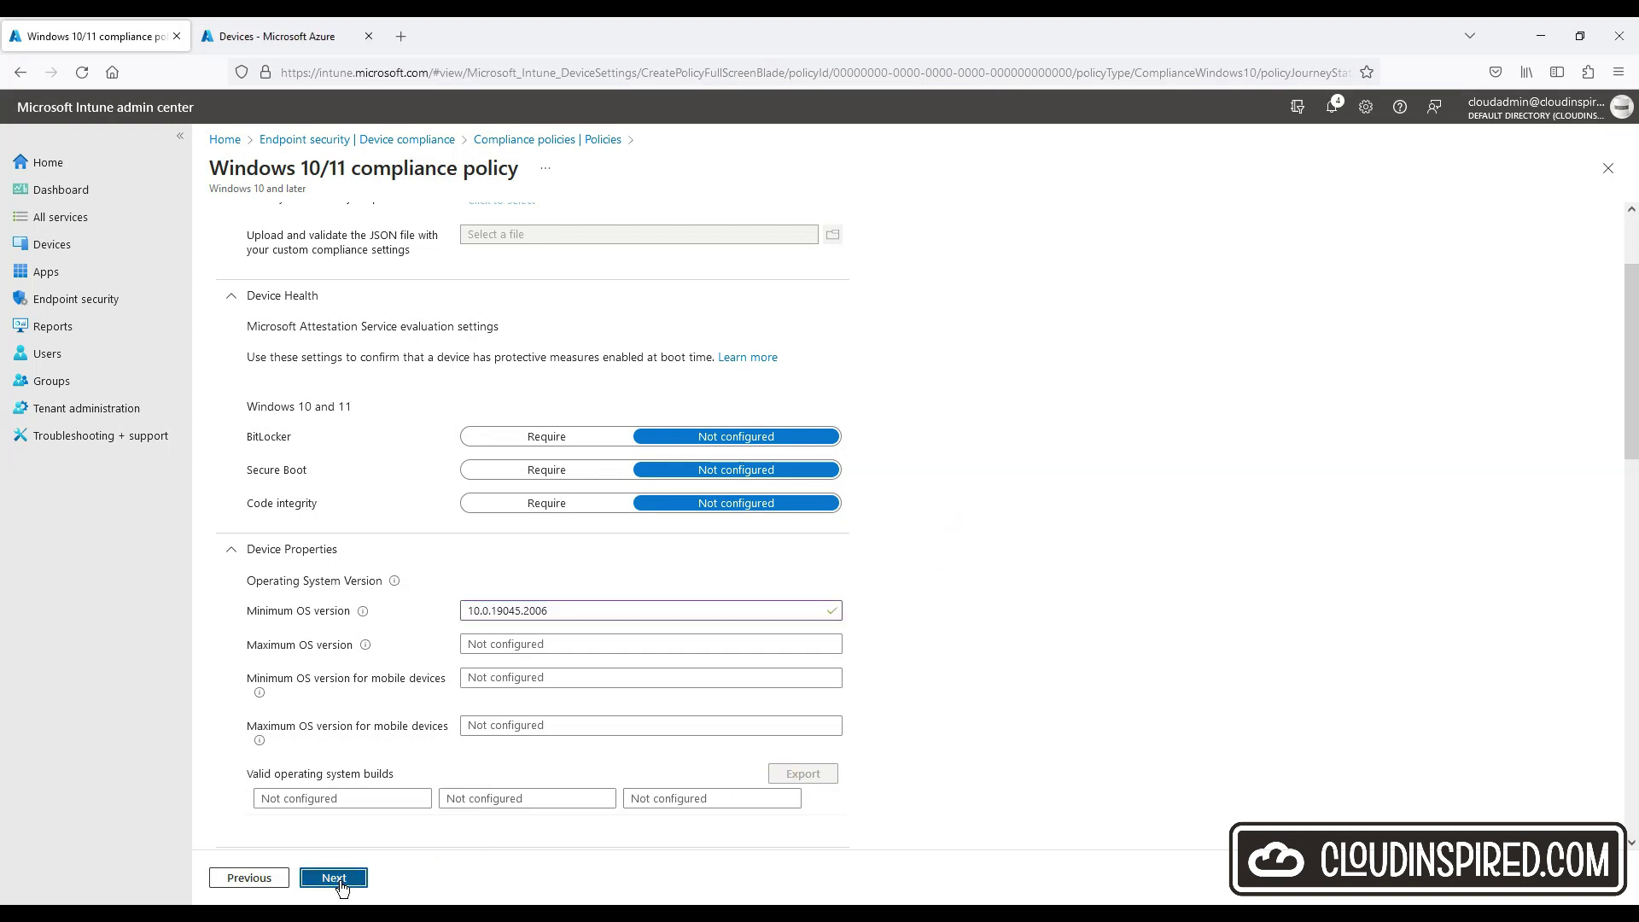
left_click(334, 879)
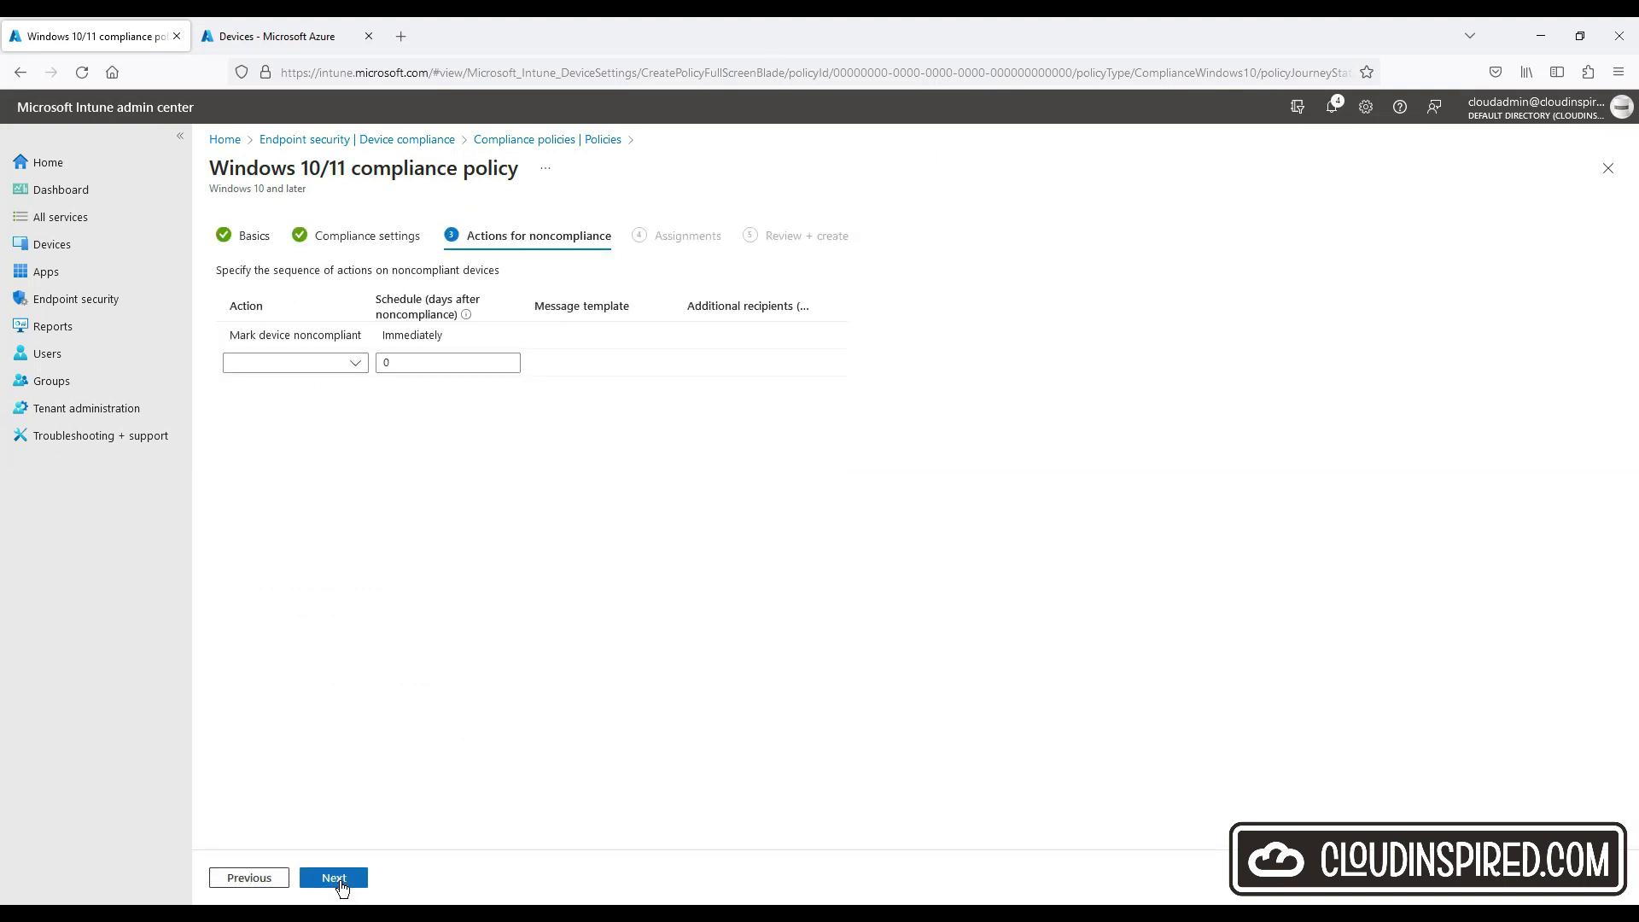
Leave the noncompliance actions at their defaults without adding extra actions.
left_click(355, 365)
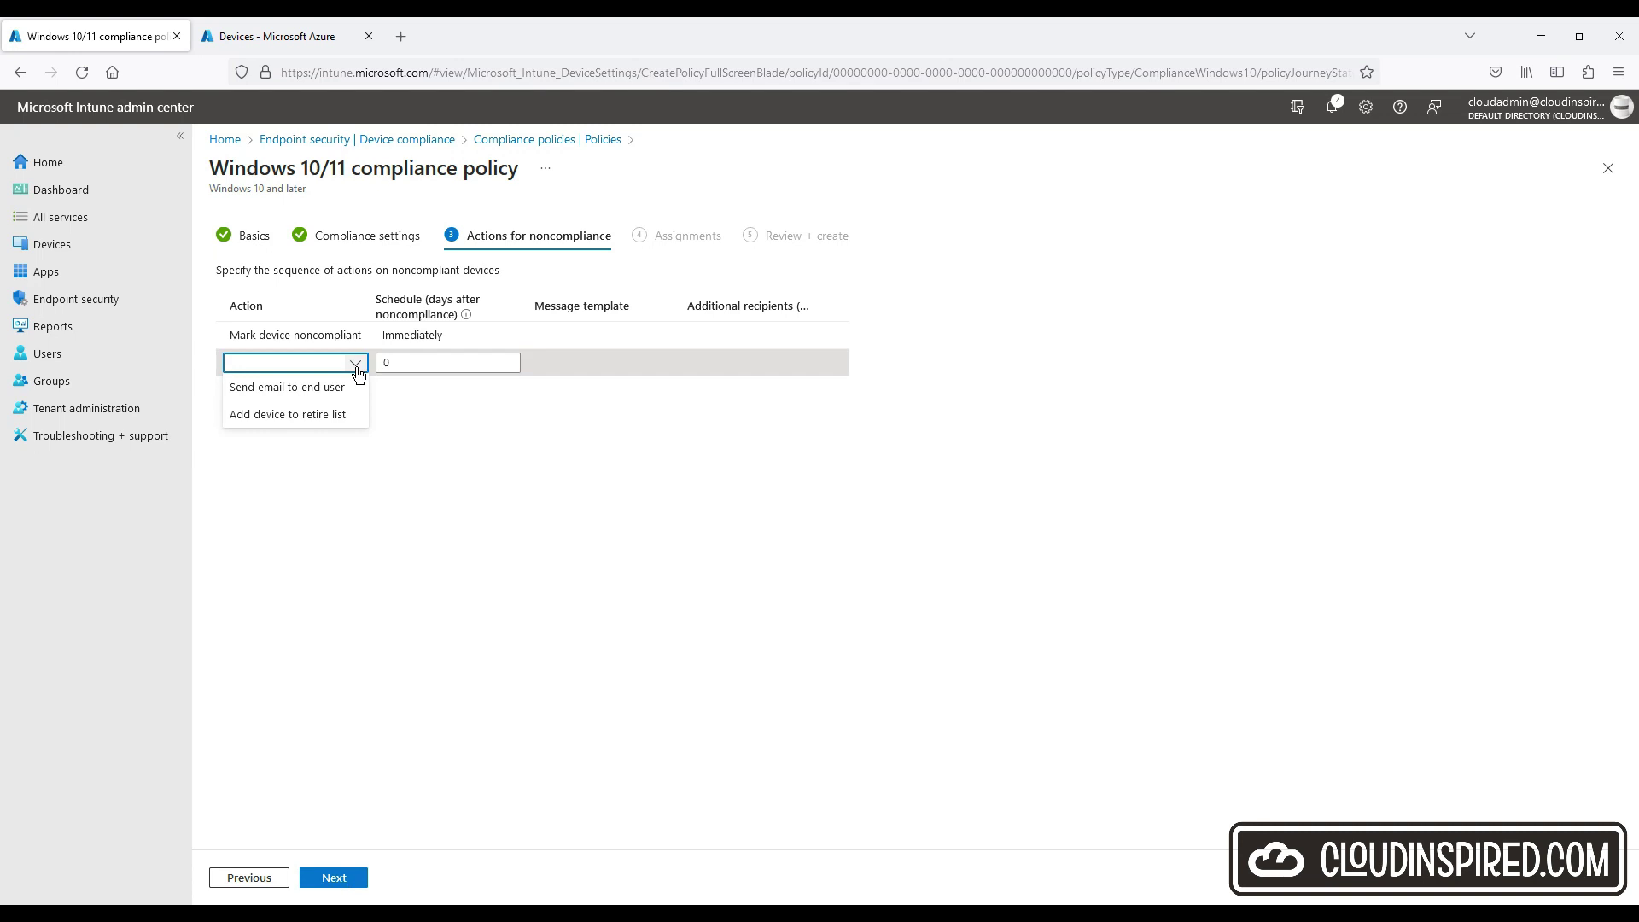
left_click(356, 366)
left_click(355, 879)
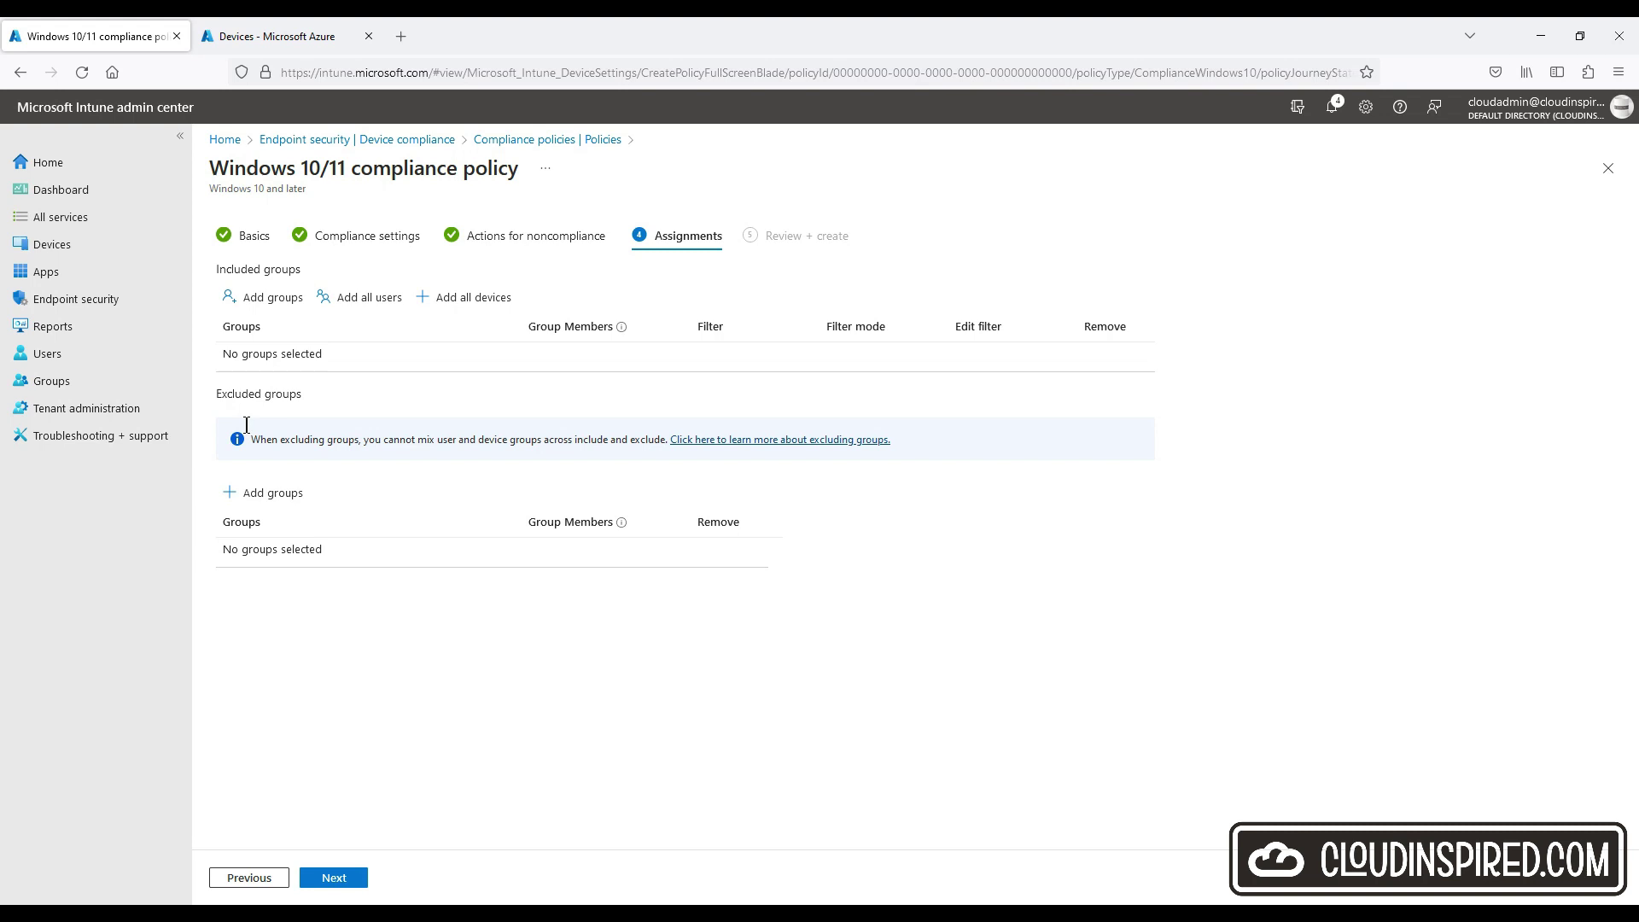
Assign the policy to WindowsAutopilotGRP, then review and create it.
left_click(260, 298)
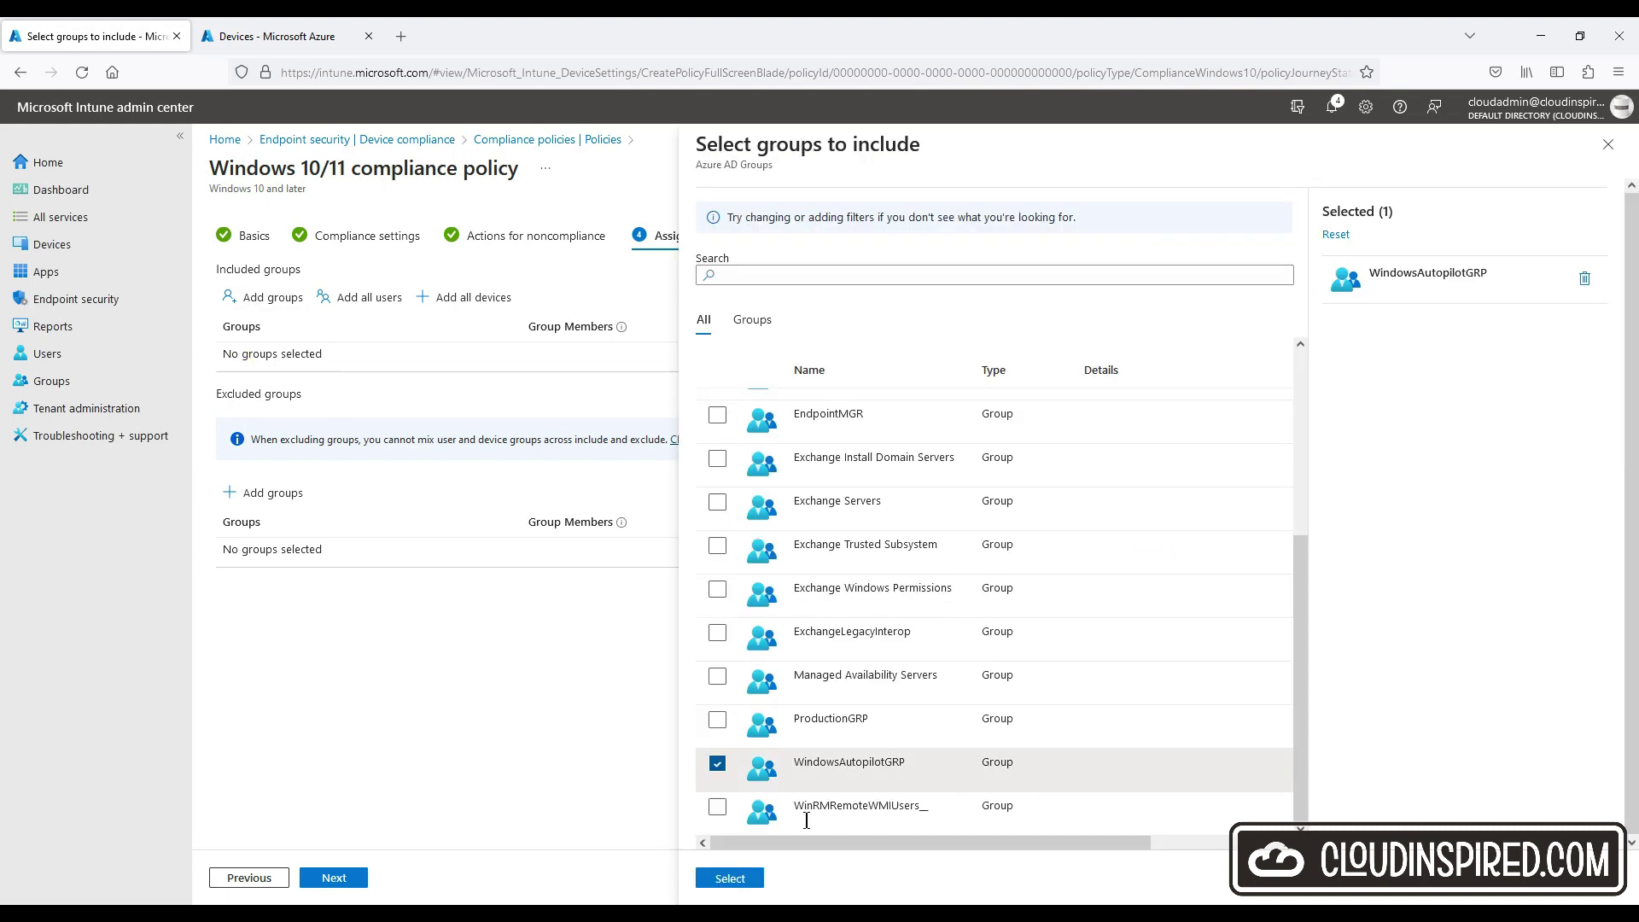
left_click(730, 879)
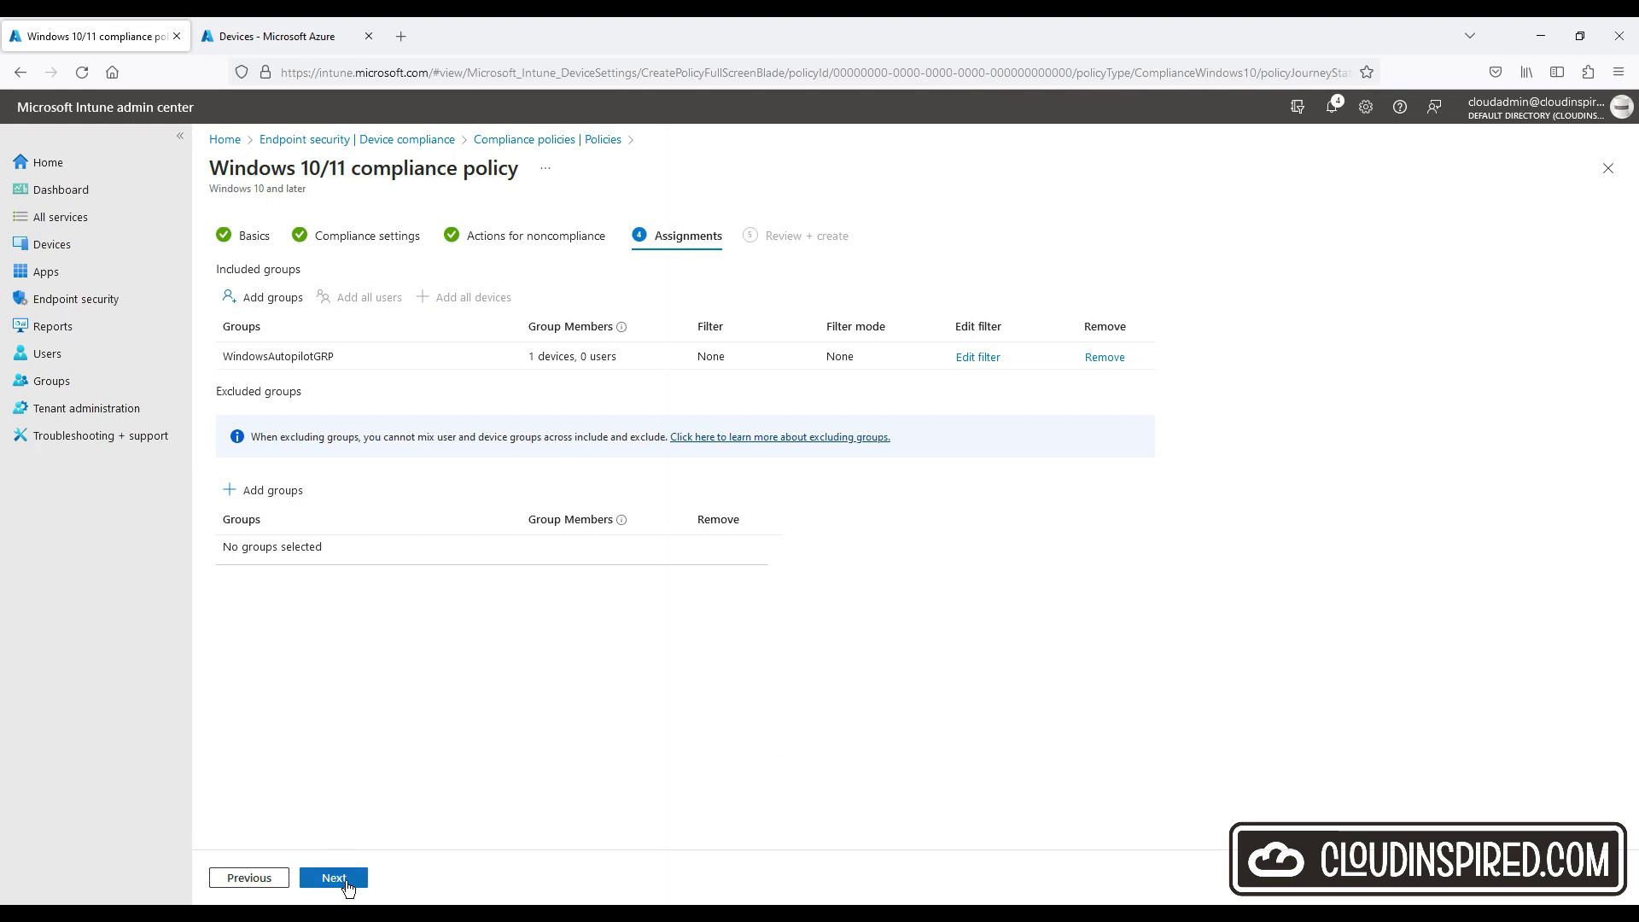
left_click(348, 888)
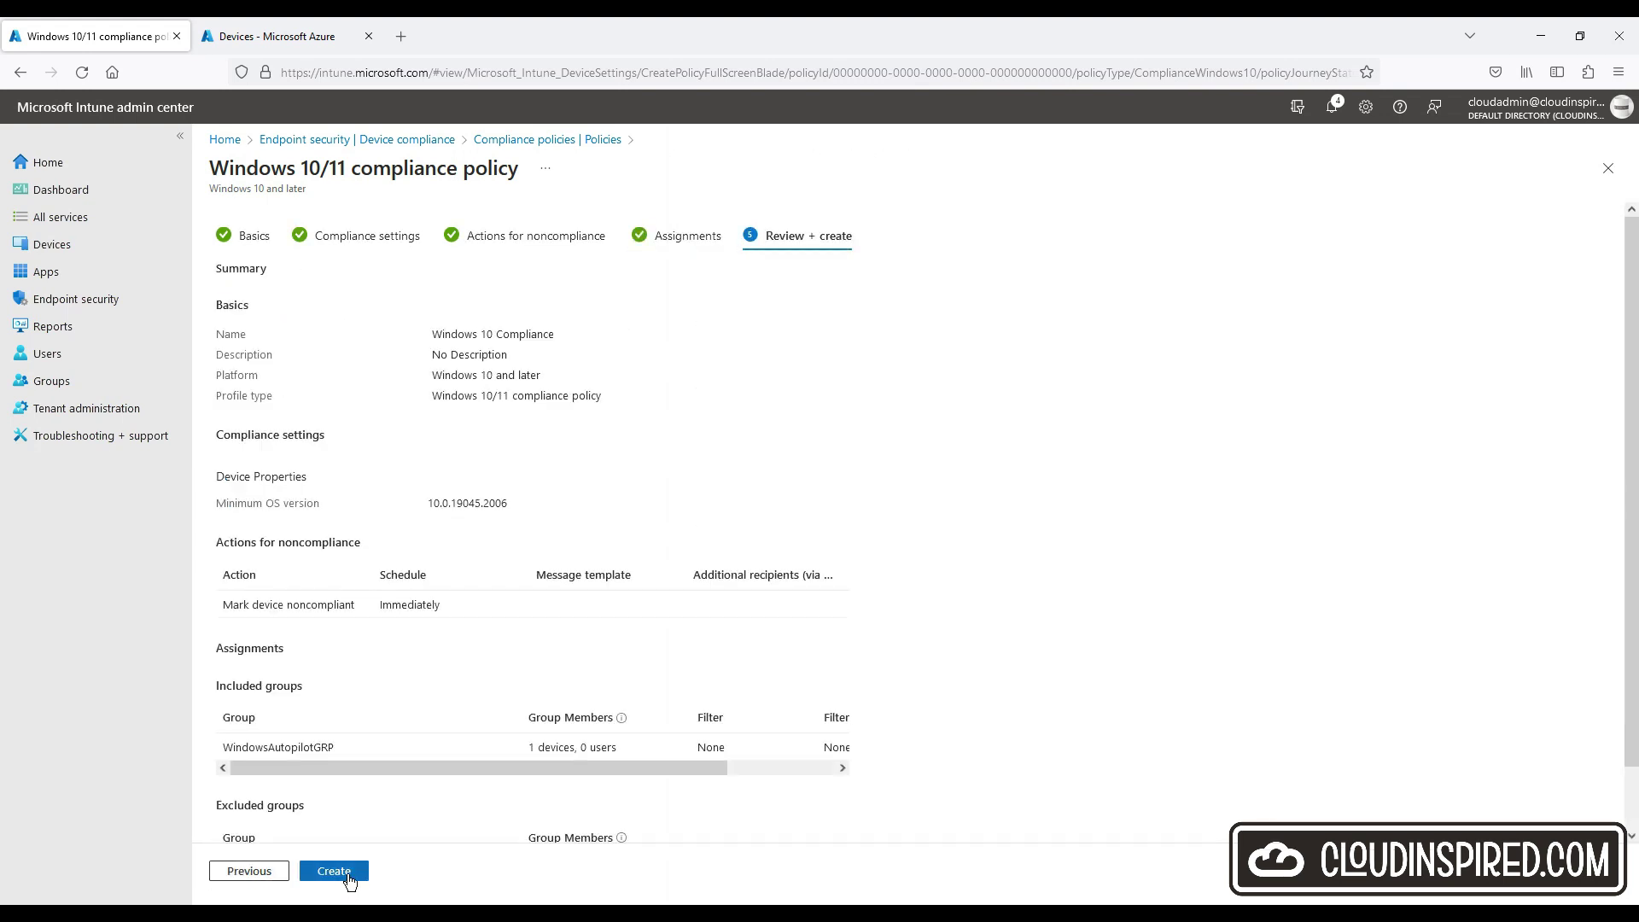
left_click(350, 873)
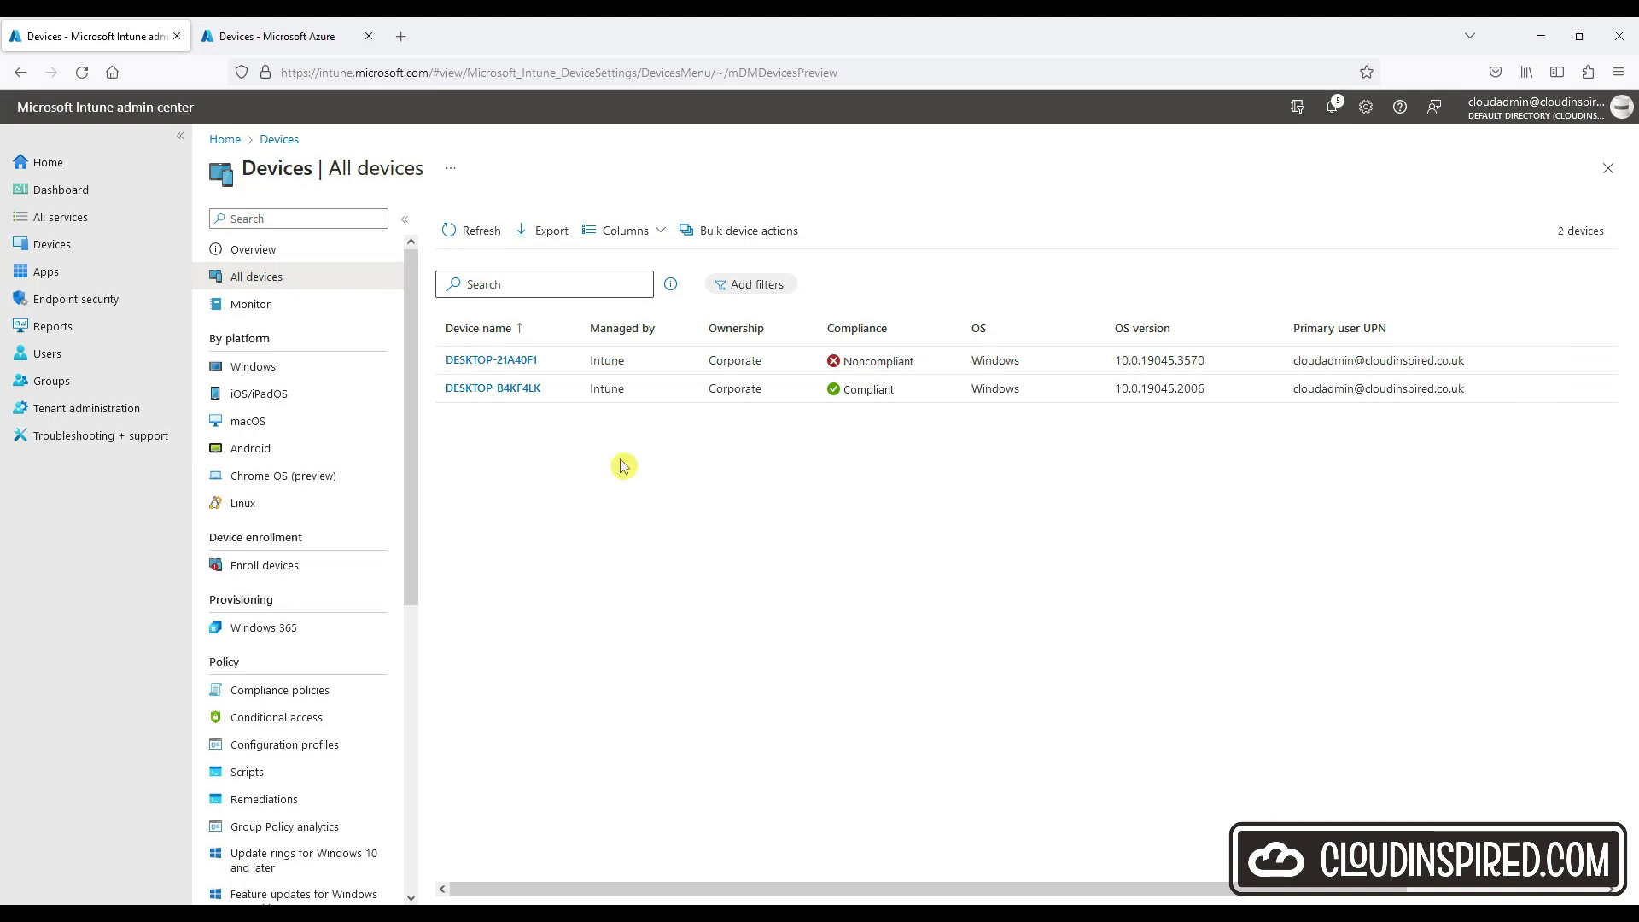
Open the details of the noncompliant device DESKTOP-21A40F1.
left_click(492, 360)
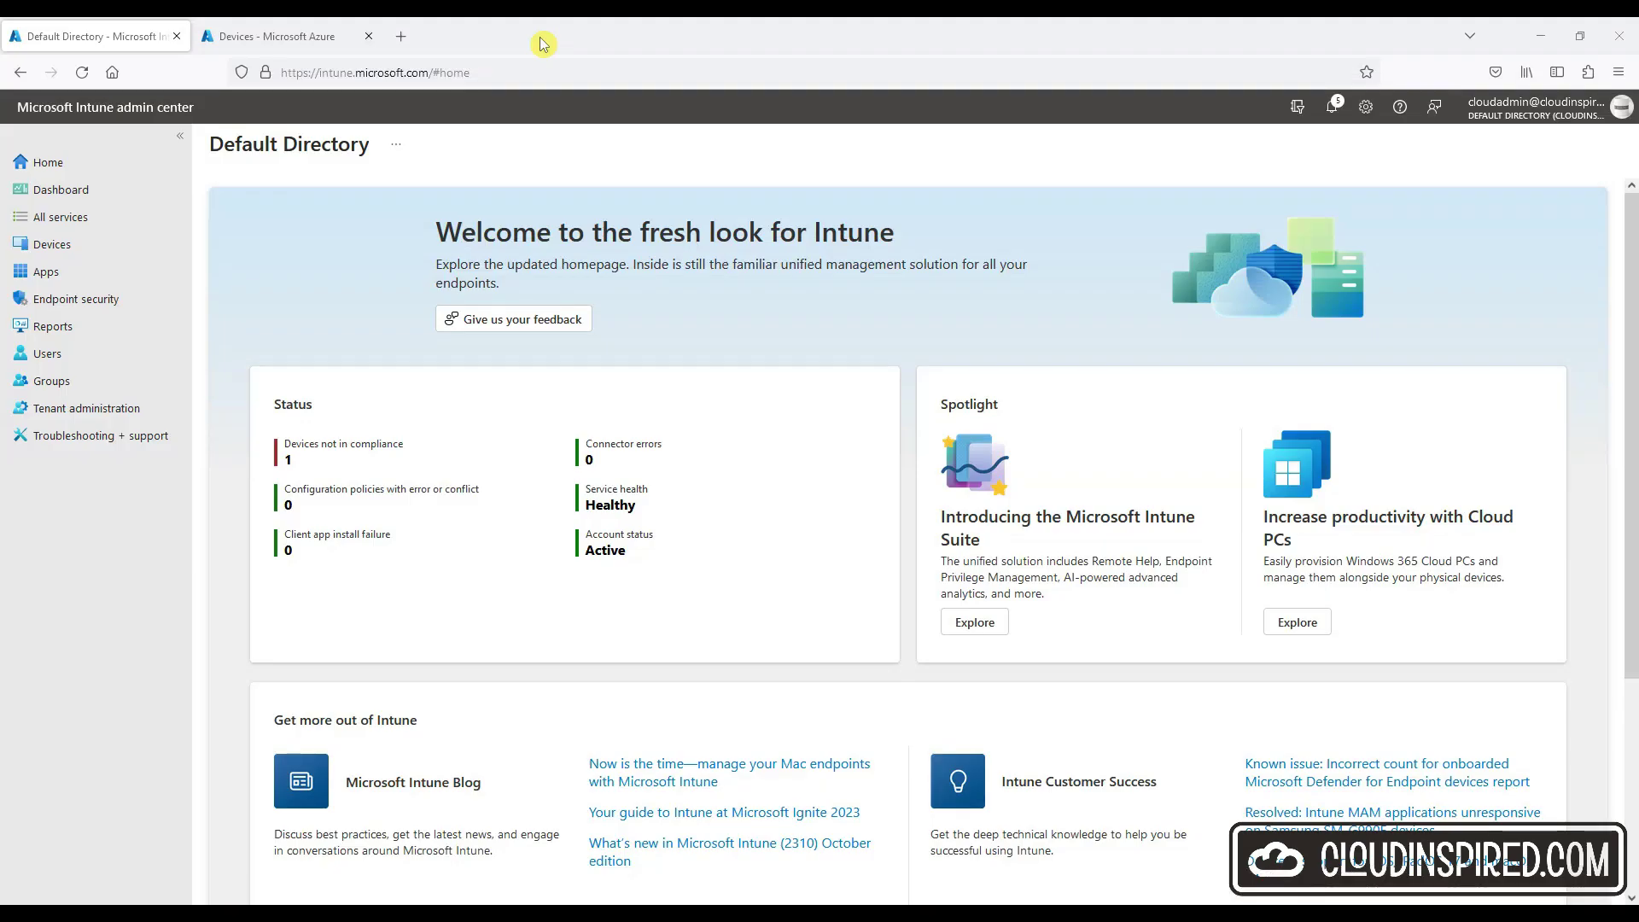
Set personally owned Windows (MDM) to Block in the All Users platform restriction and save.
left_click(94, 244)
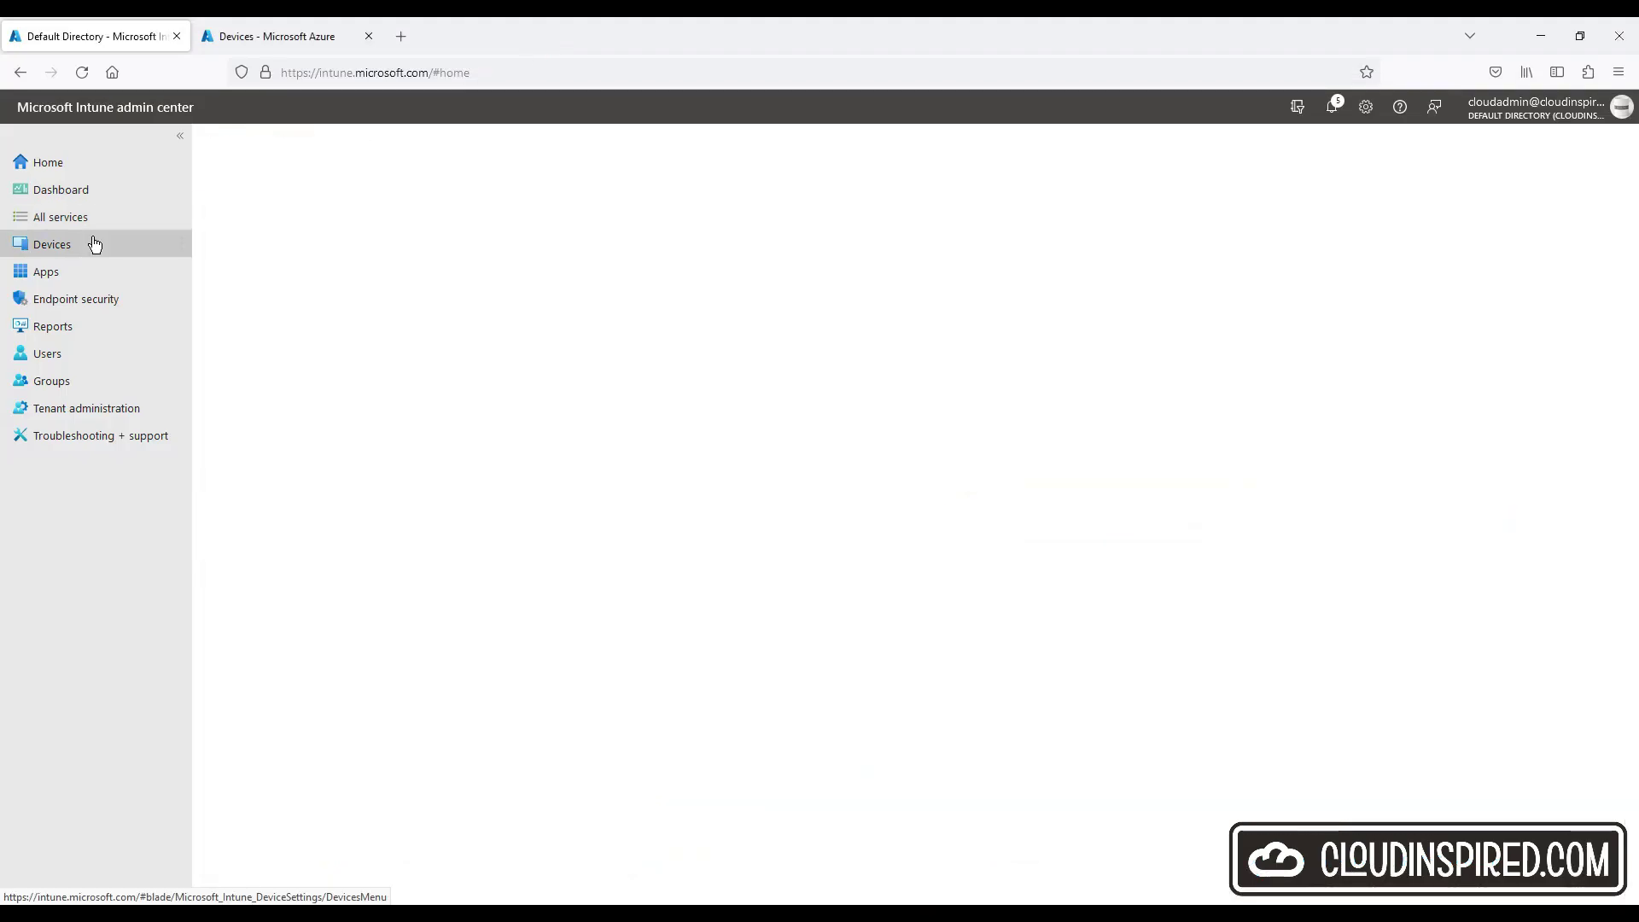
left_click(322, 570)
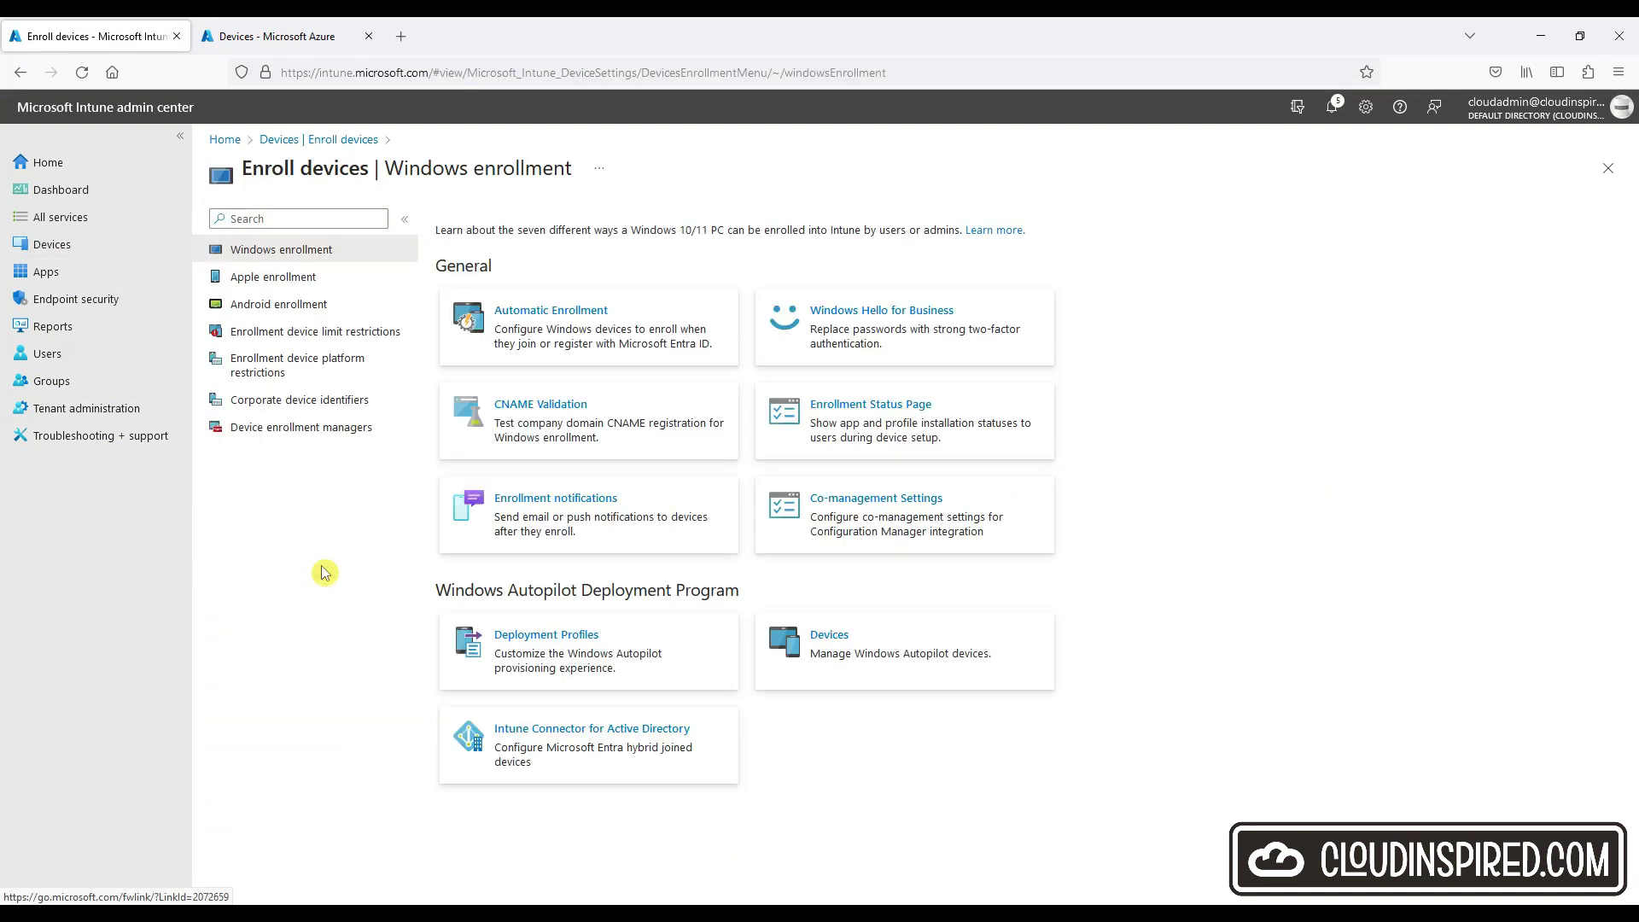
left_click(355, 363)
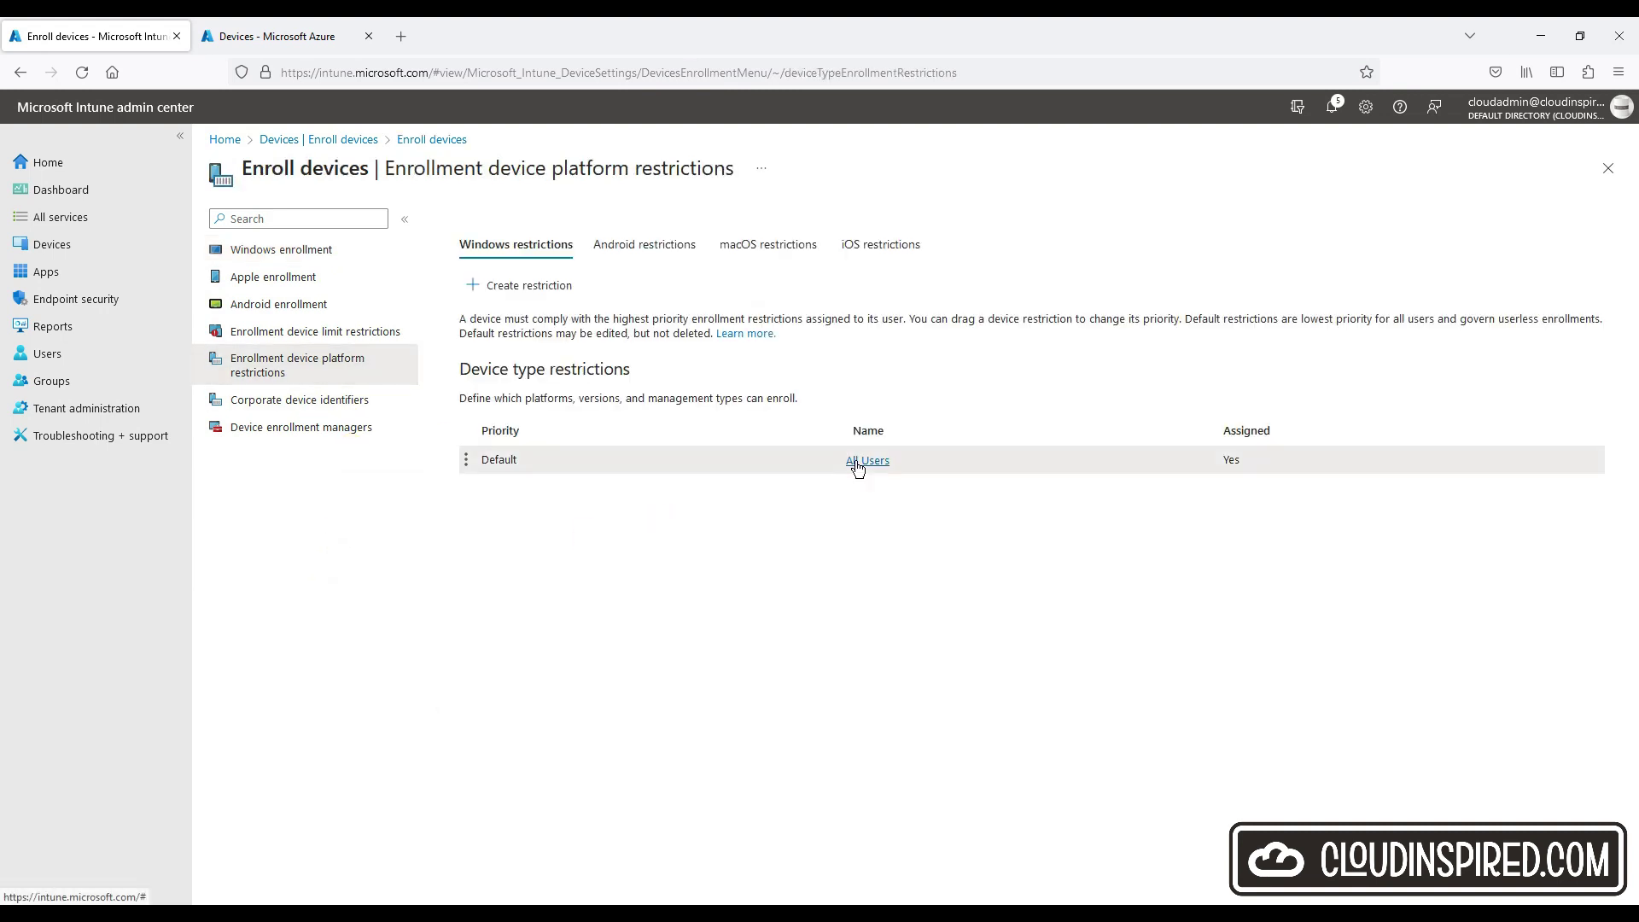
left_click(858, 464)
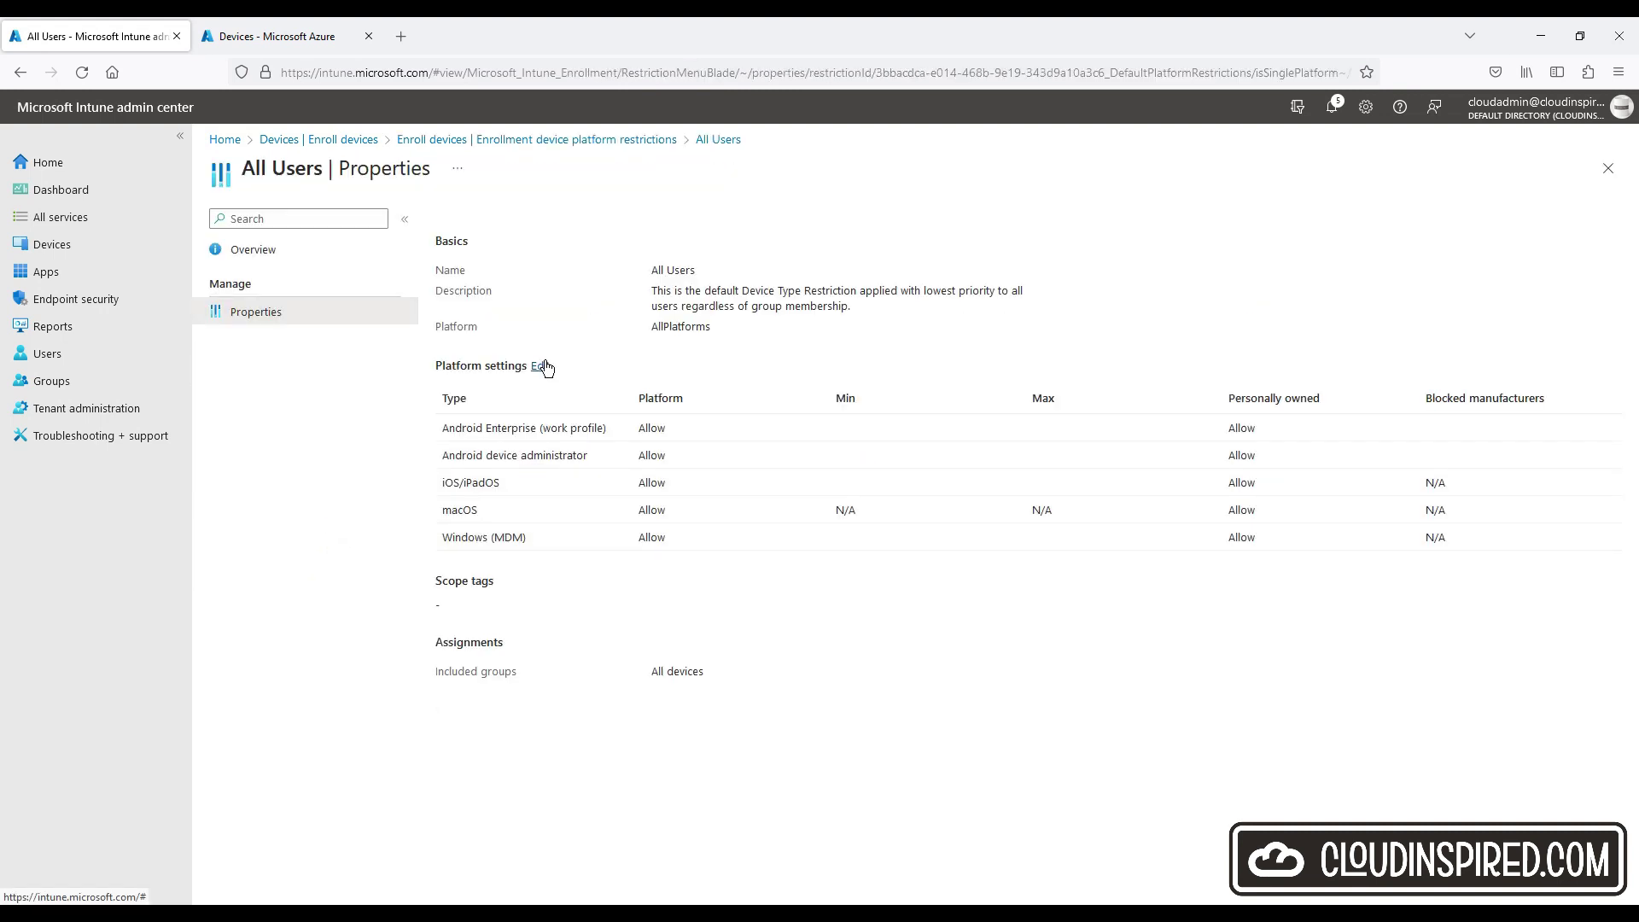
left_click(541, 365)
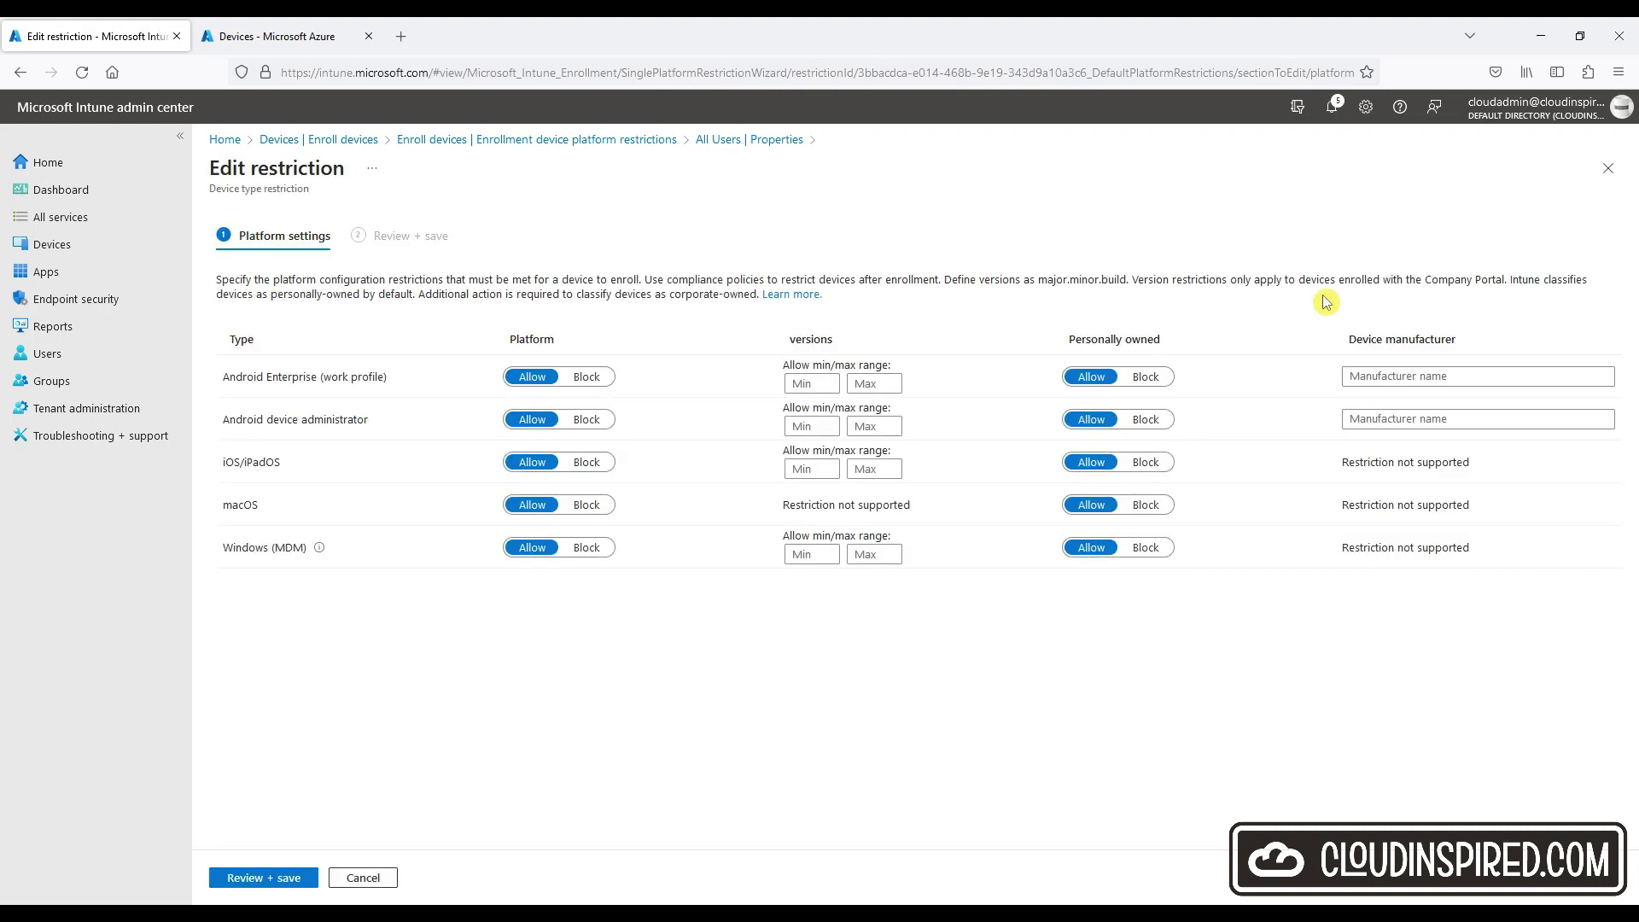
left_click(1146, 549)
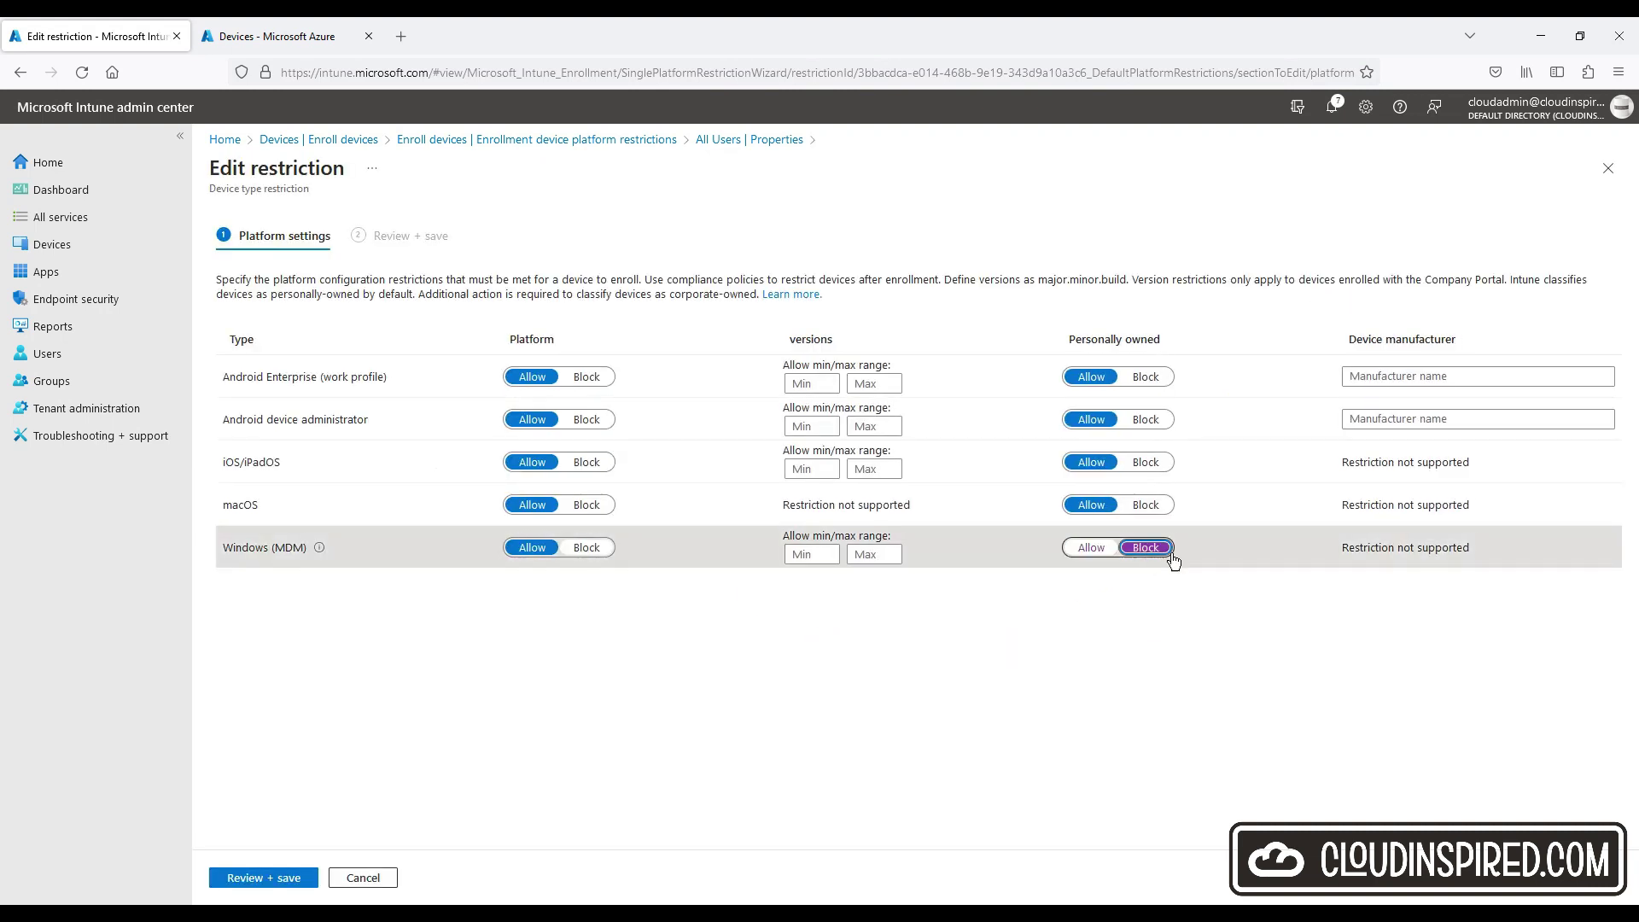
left_click(265, 878)
left_click(243, 877)
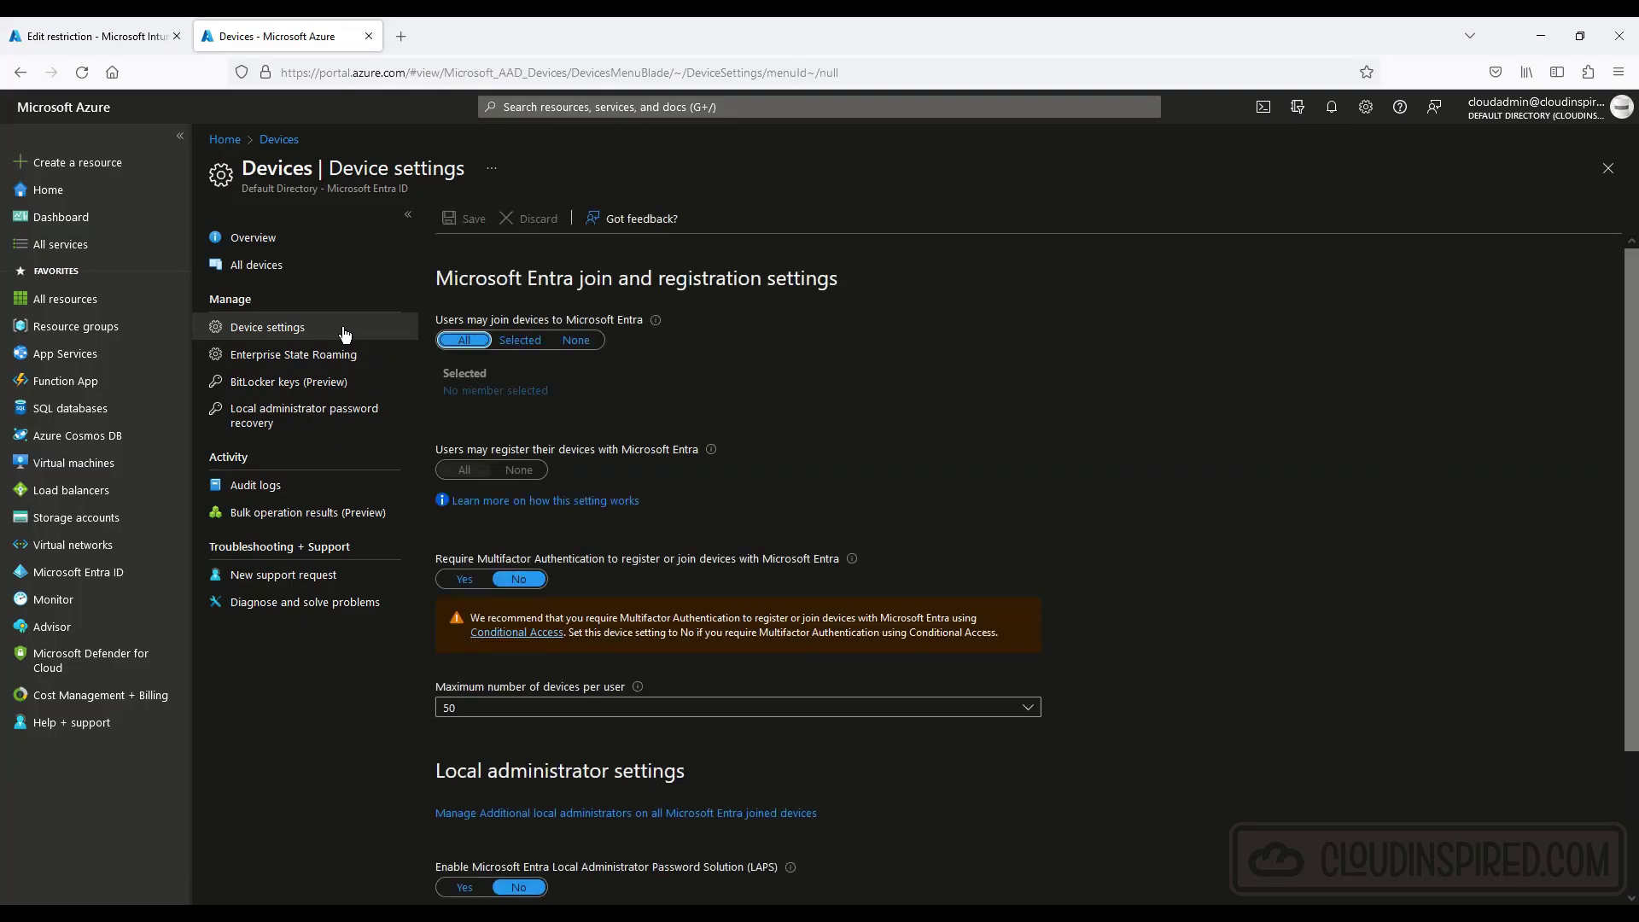
Set 'Users may join devices to Microsoft Entra' to None and save the device settings.
left_click(577, 340)
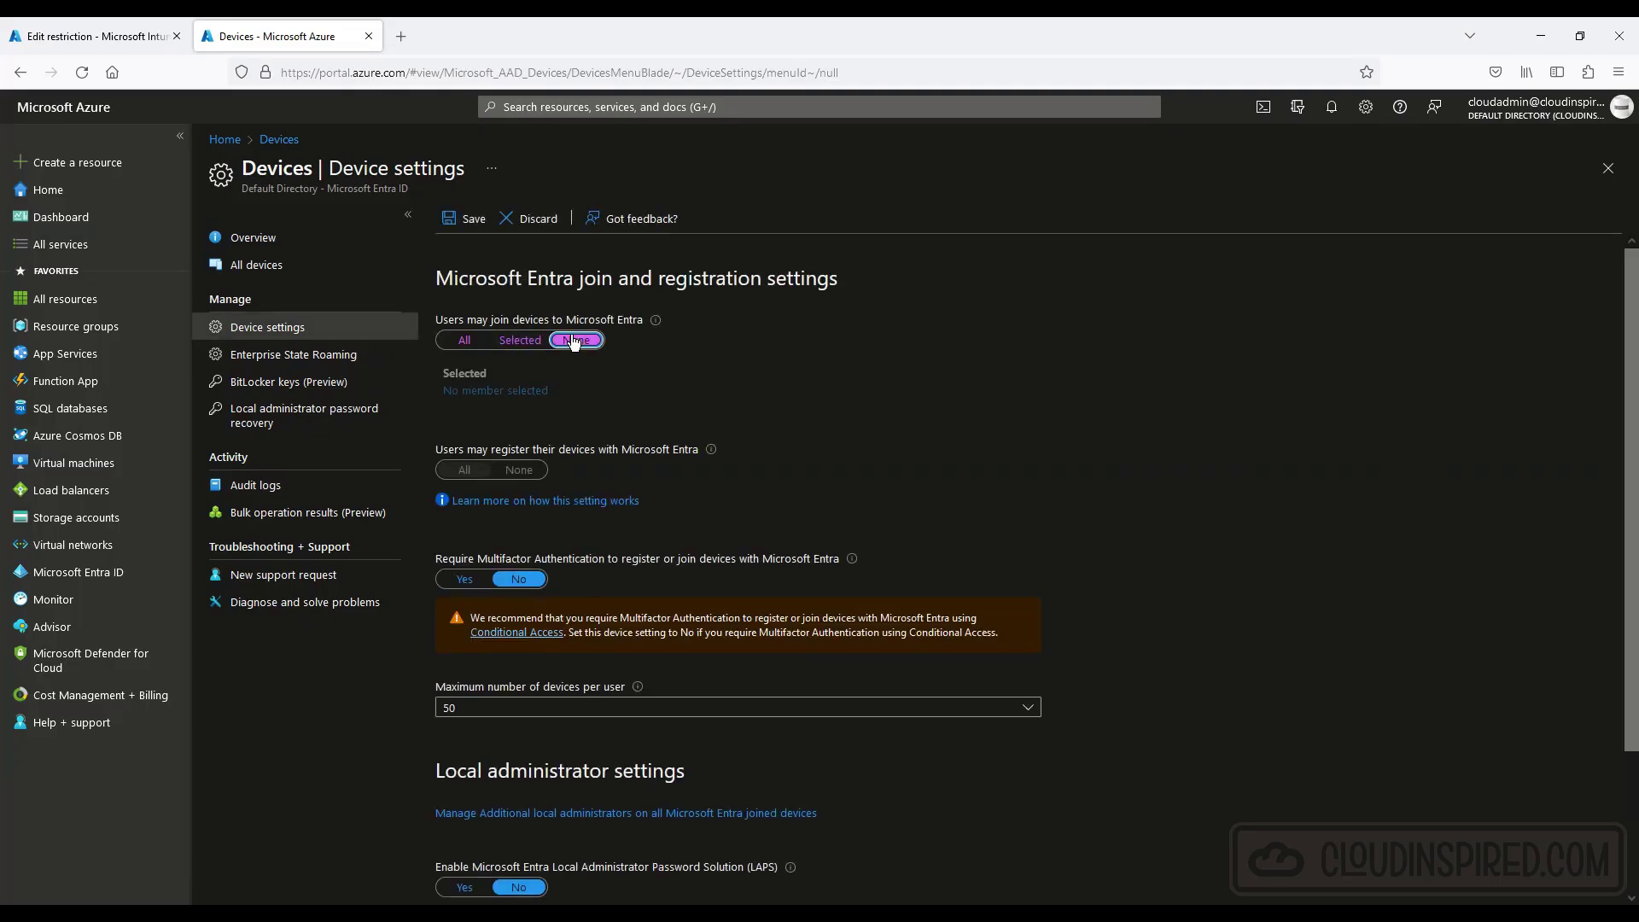
left_click(468, 224)
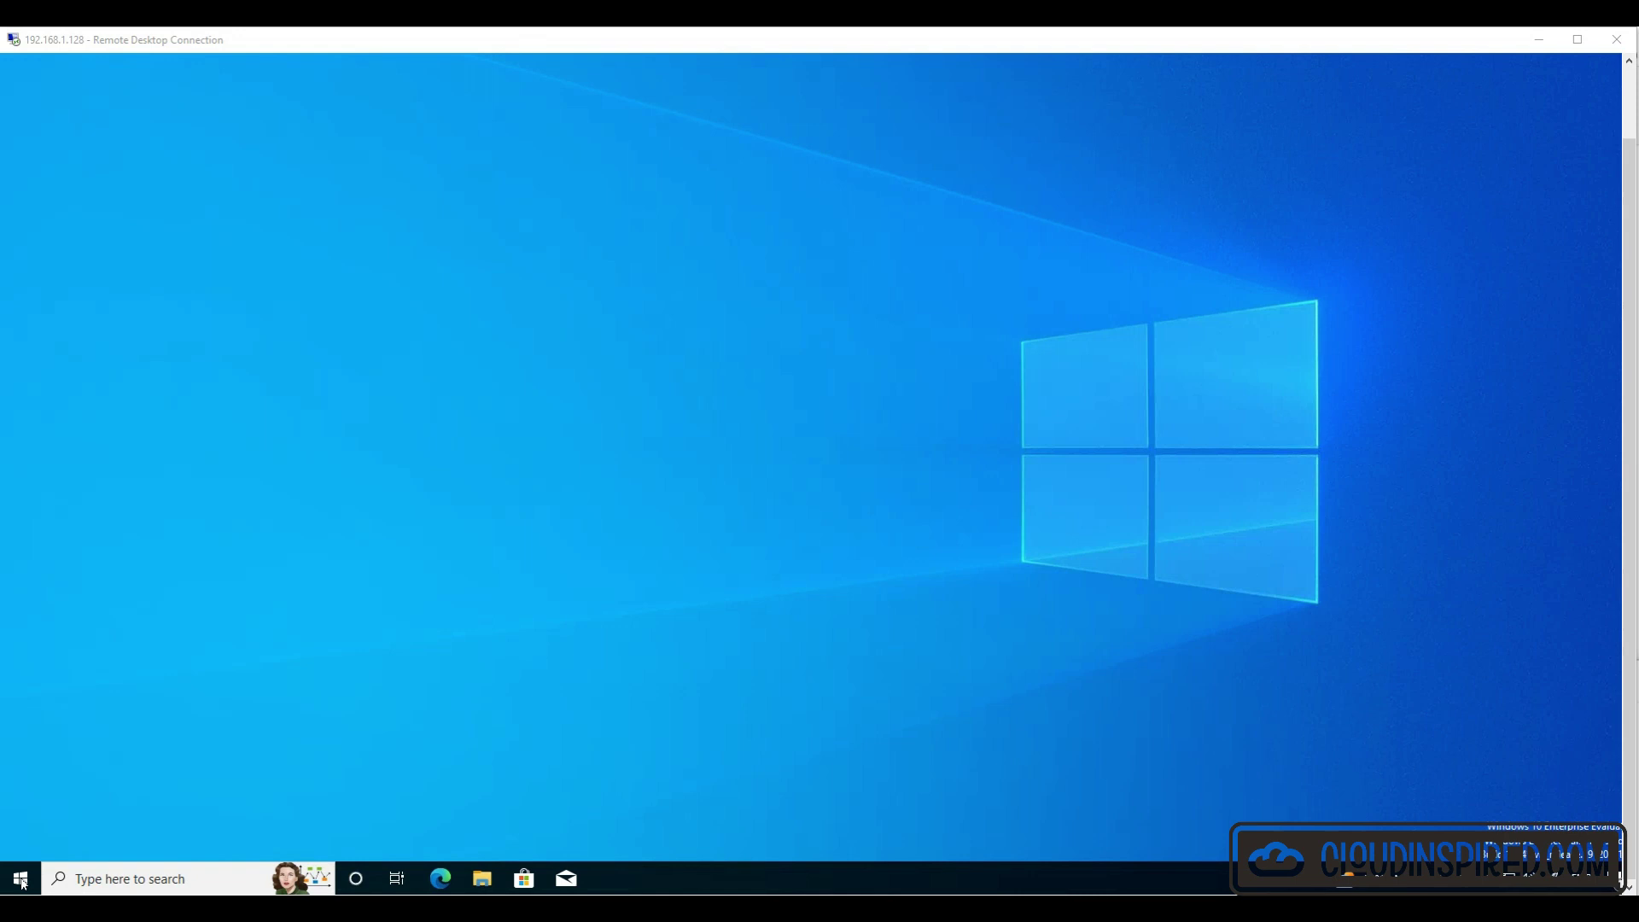
Open Access work or school under Accounts in Windows Settings.
right_click(22, 878)
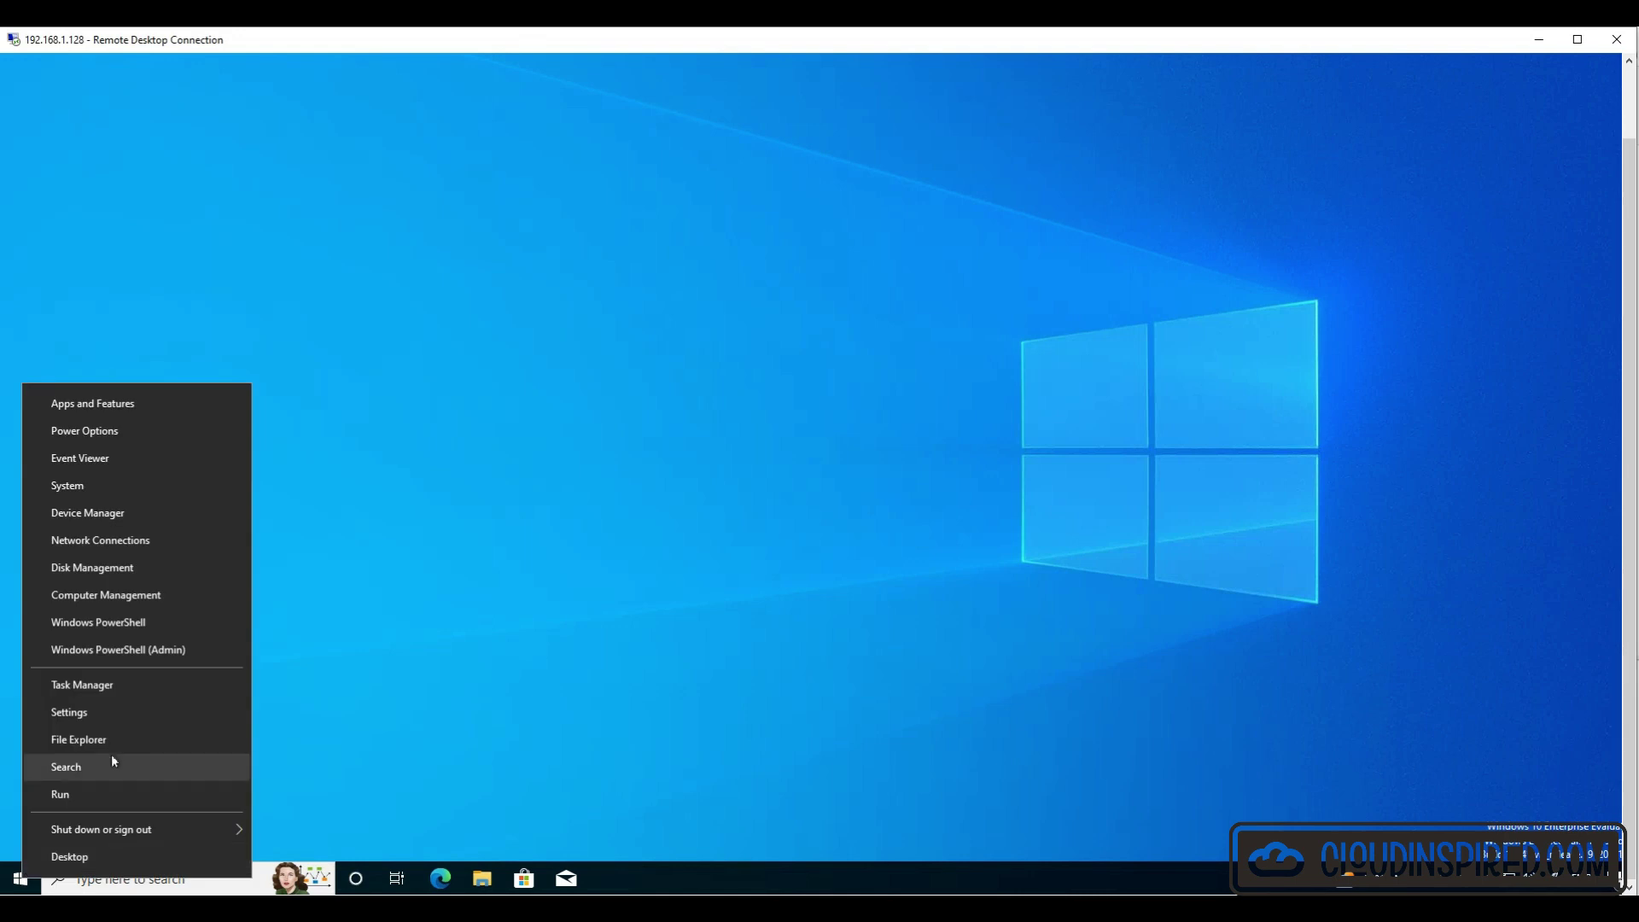
left_click(154, 712)
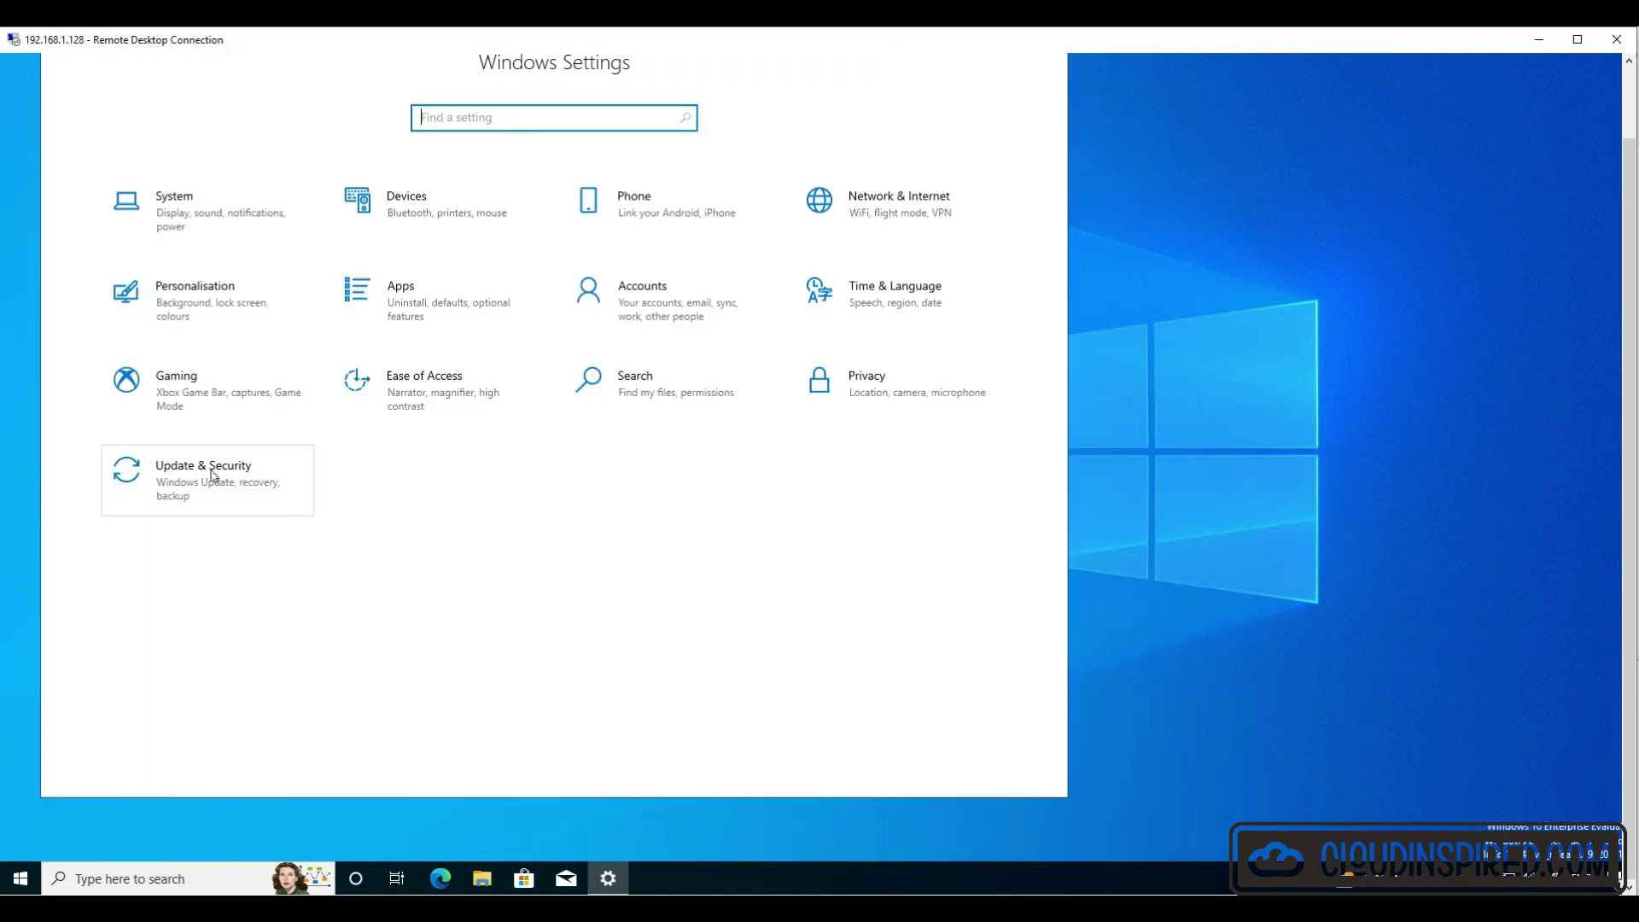
left_click(695, 308)
left_click(190, 316)
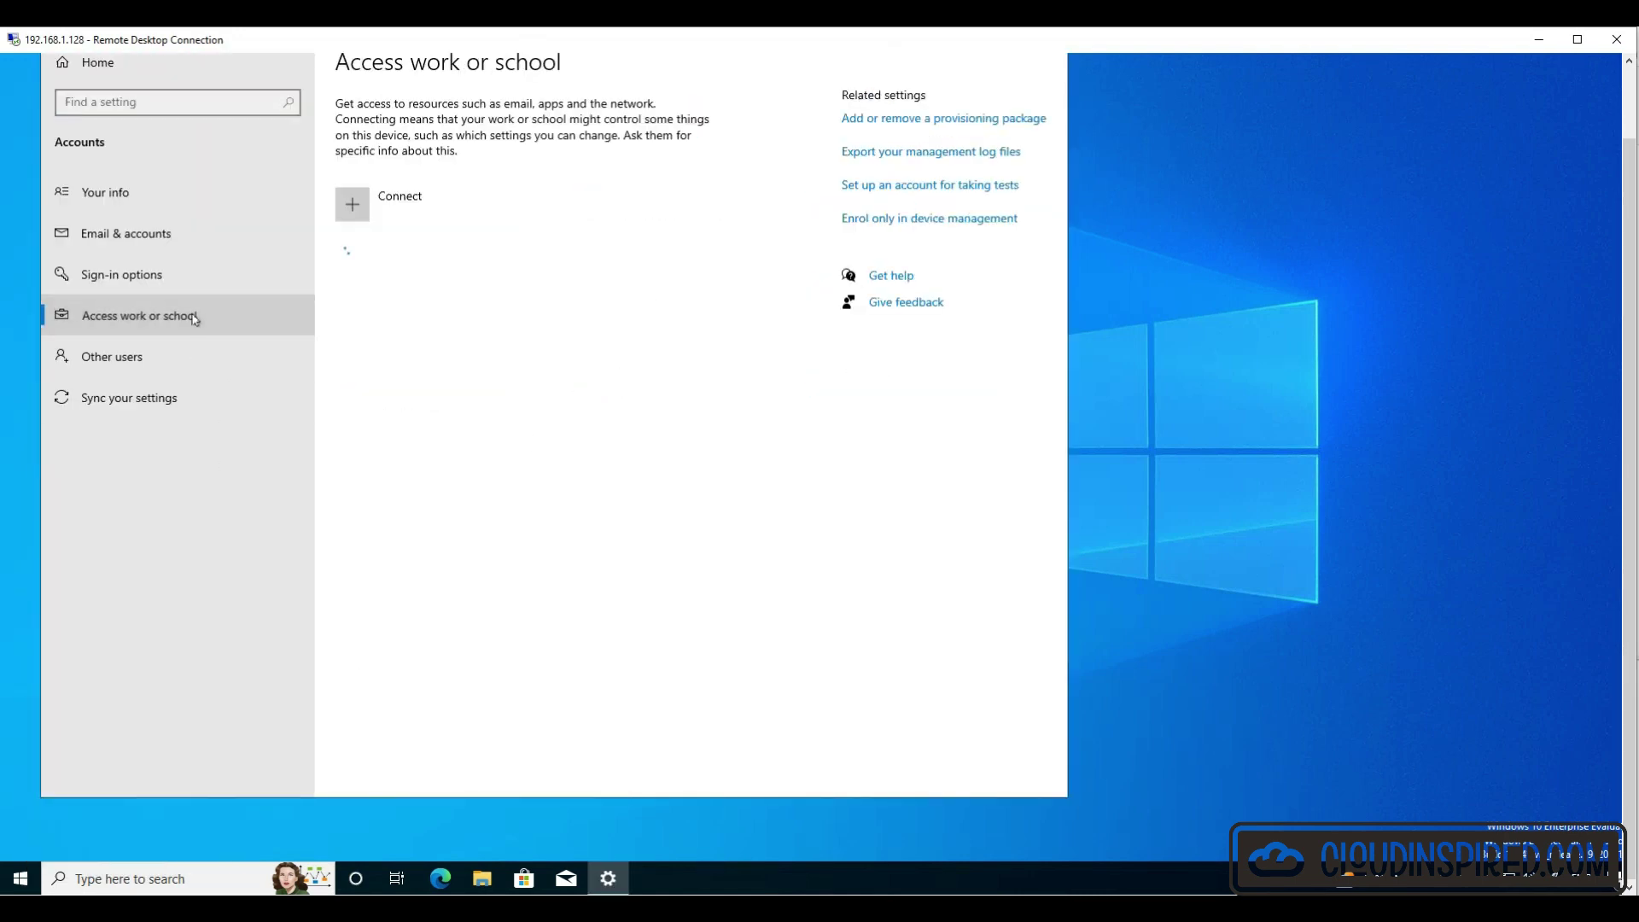
Connect the test user's work account, entering its password, and finish the setup.
left_click(409, 202)
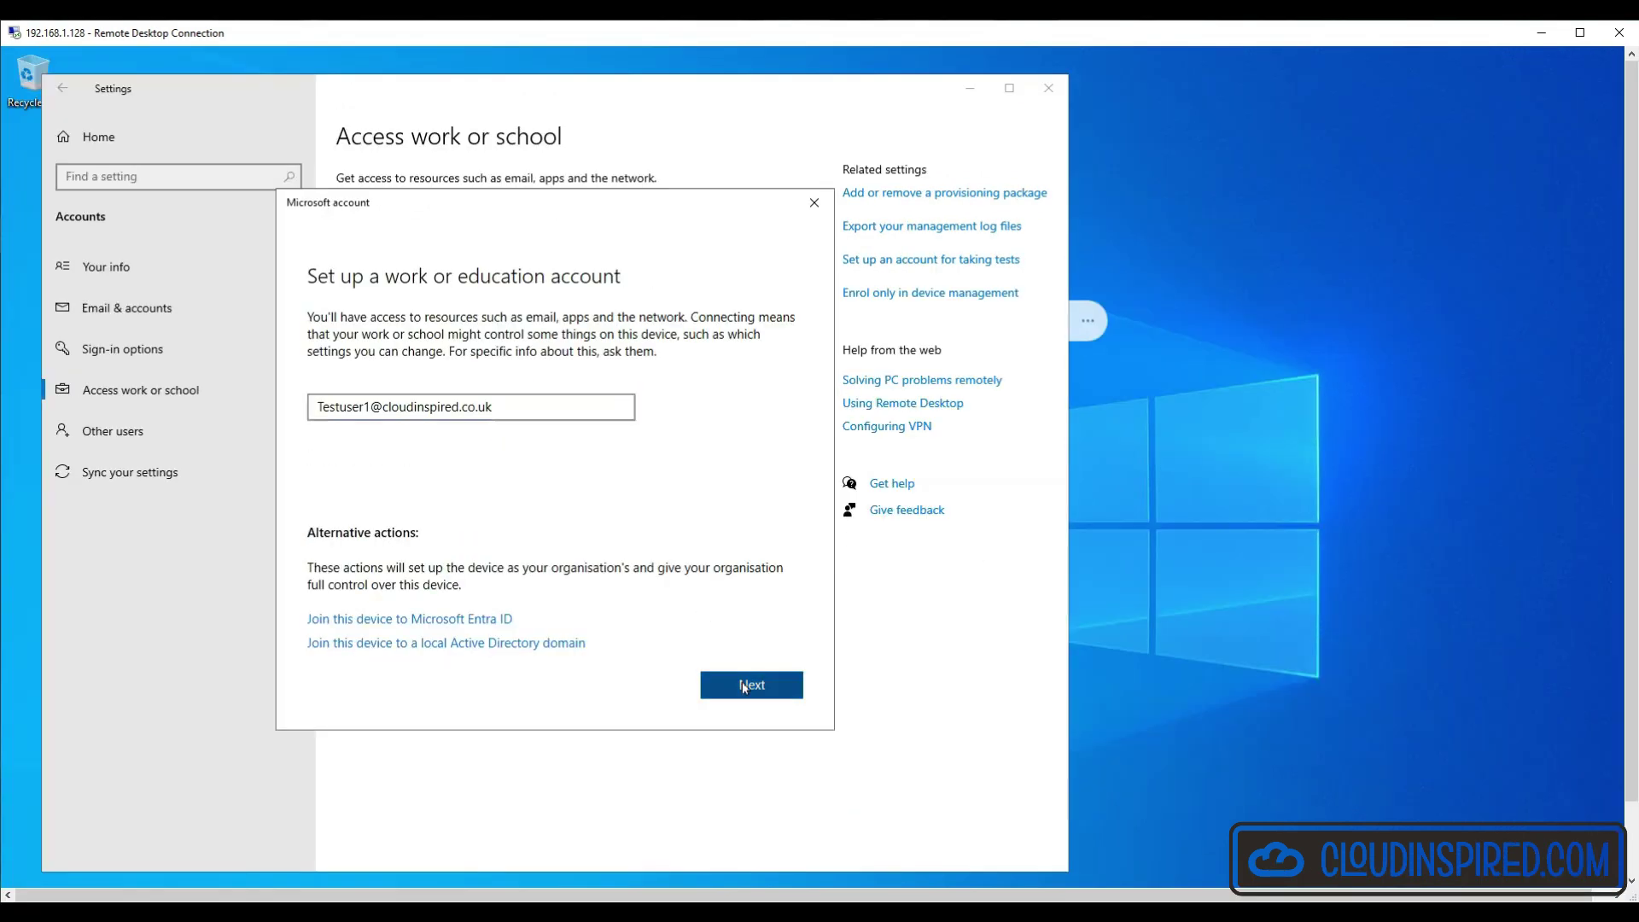
left_click(745, 687)
type("********")
key("Return")
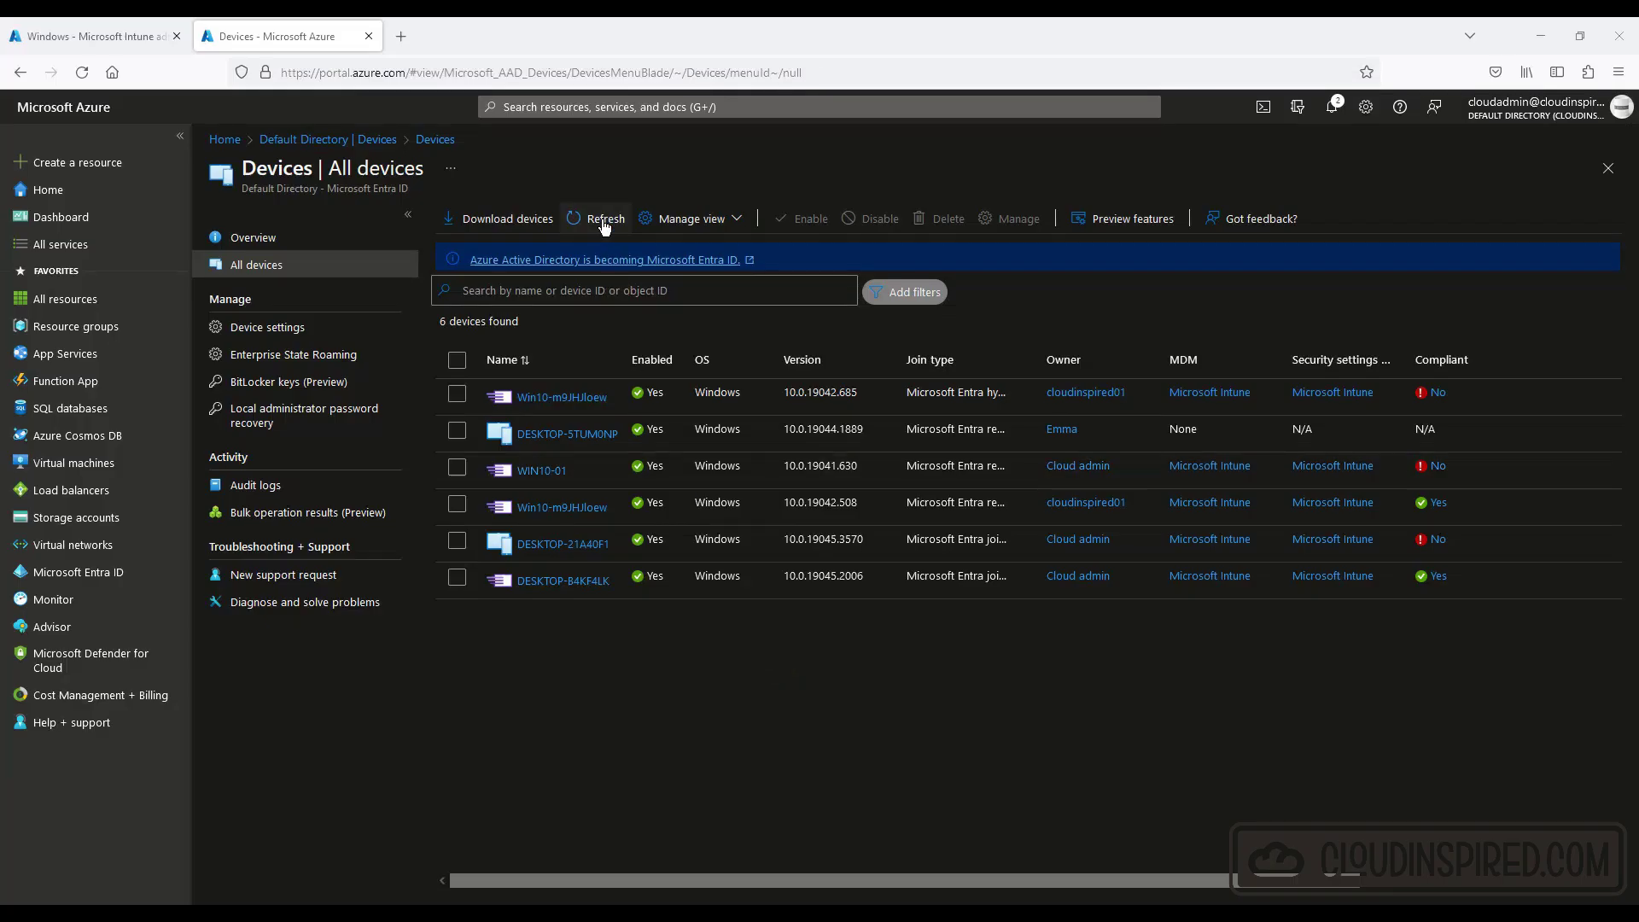
left_click(602, 220)
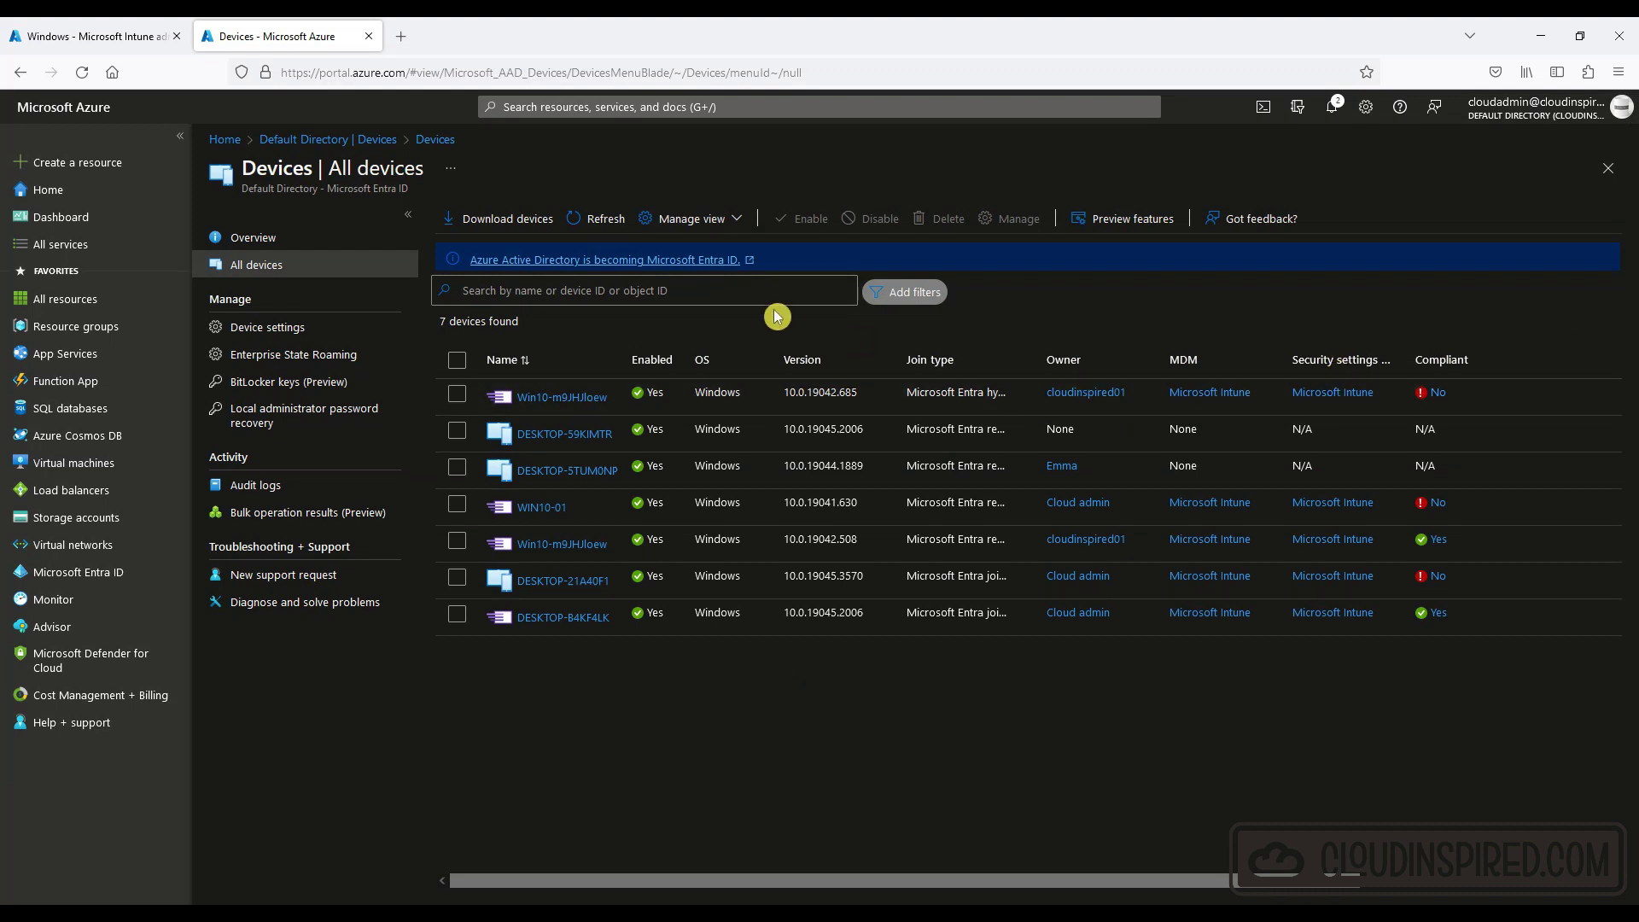
Refresh All devices and check DESKTOP-59KIMTR's owner and its MDM value None.
left_click(607, 222)
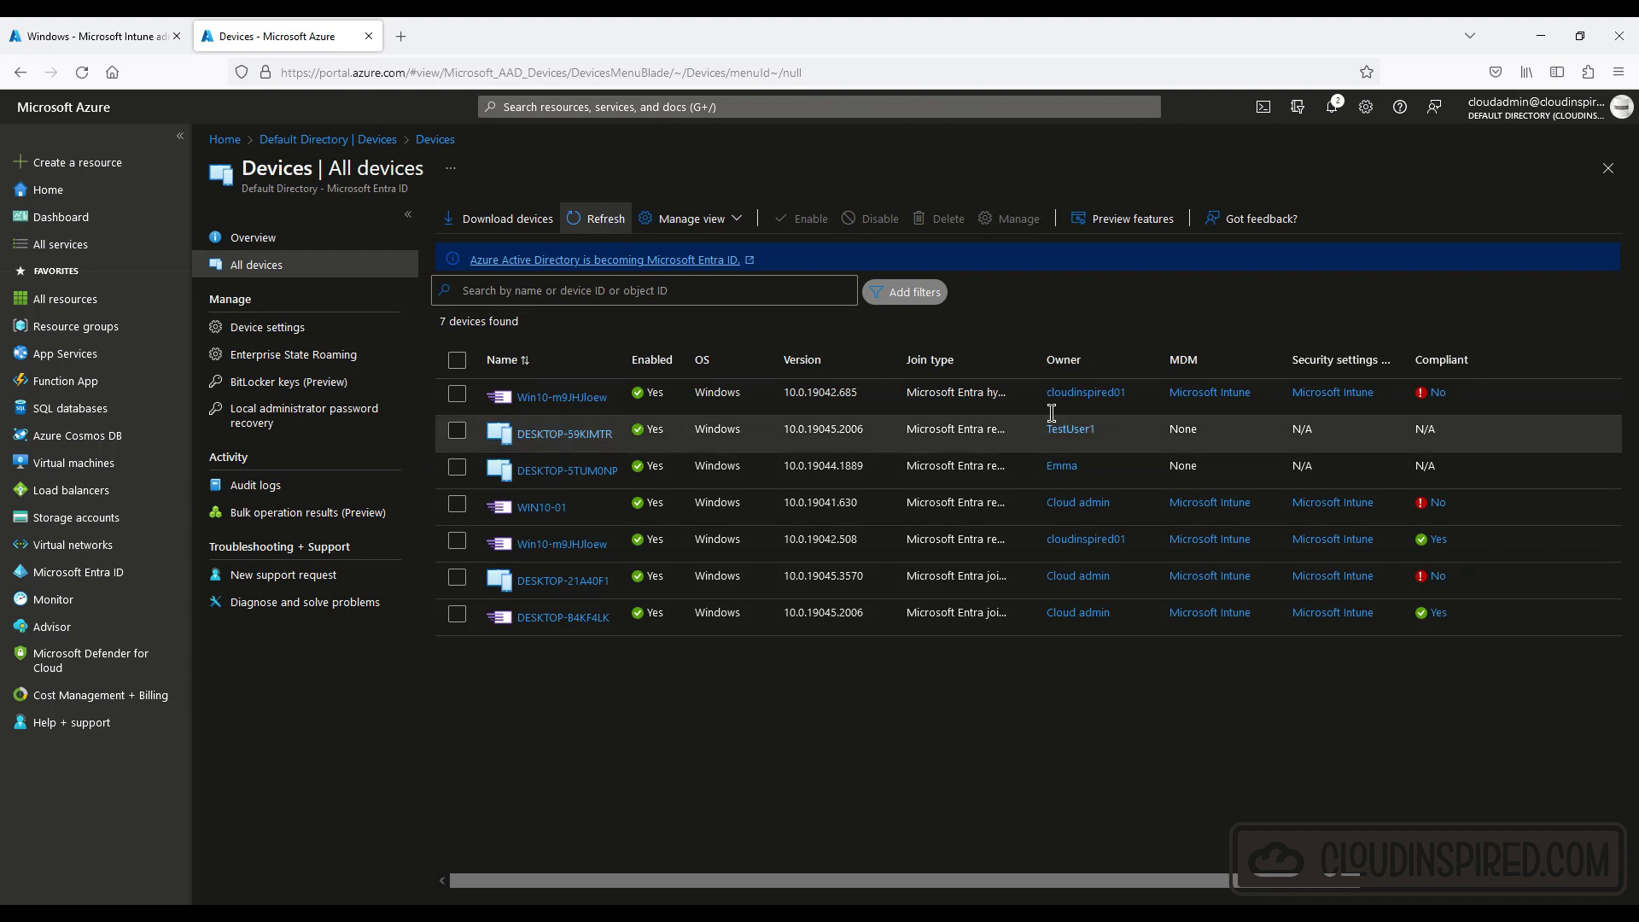
left_click(458, 431)
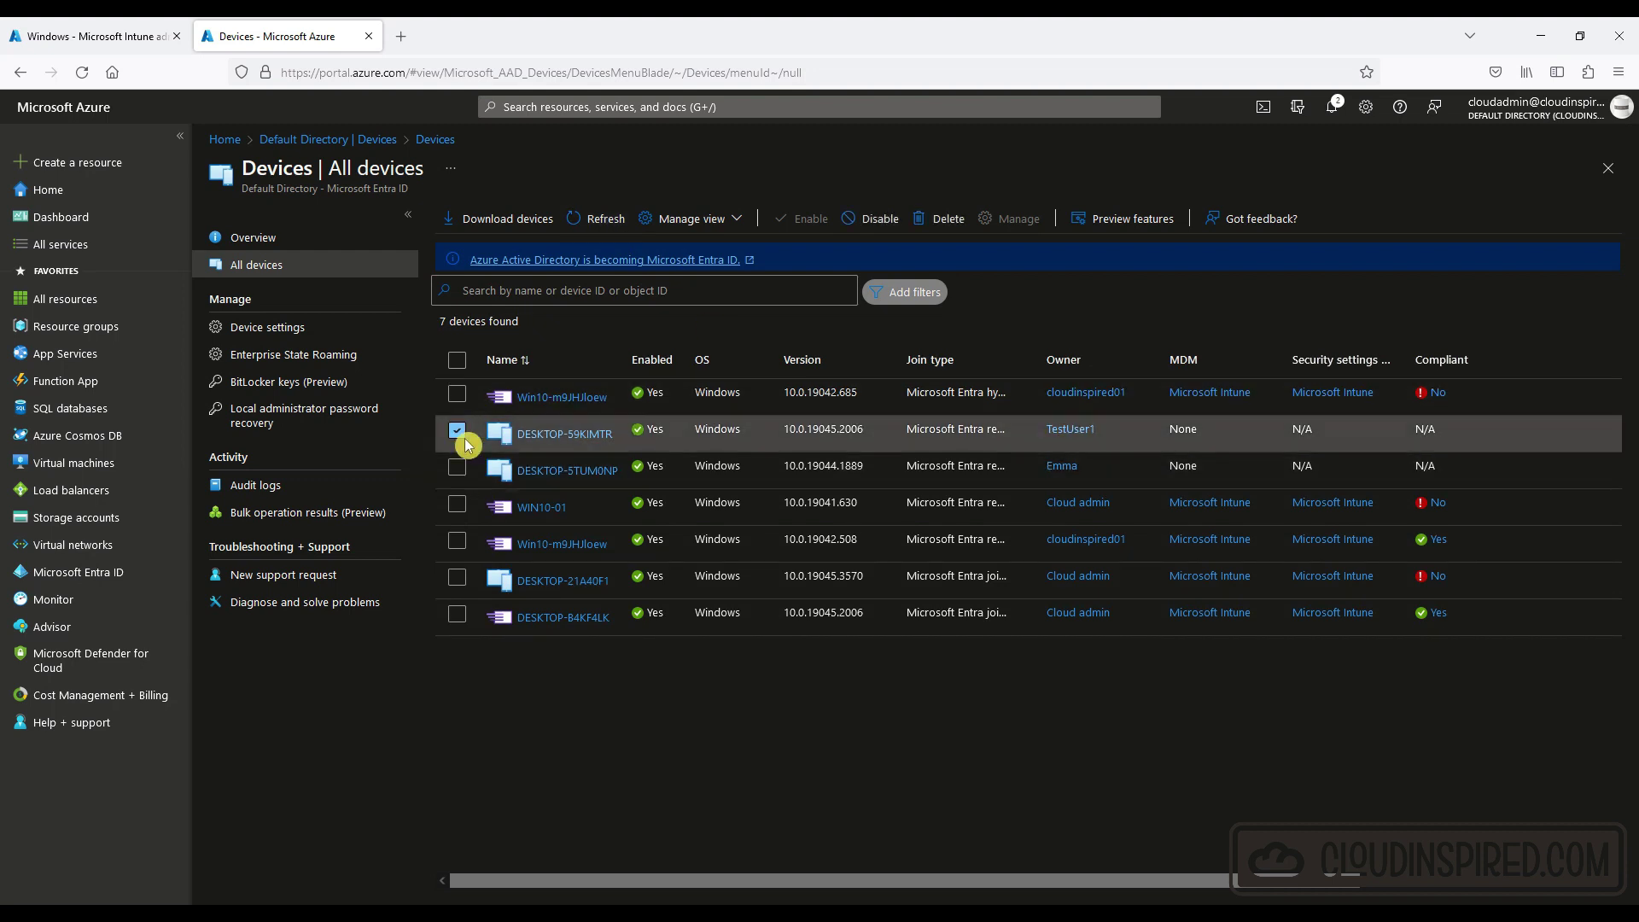
left_click(456, 432)
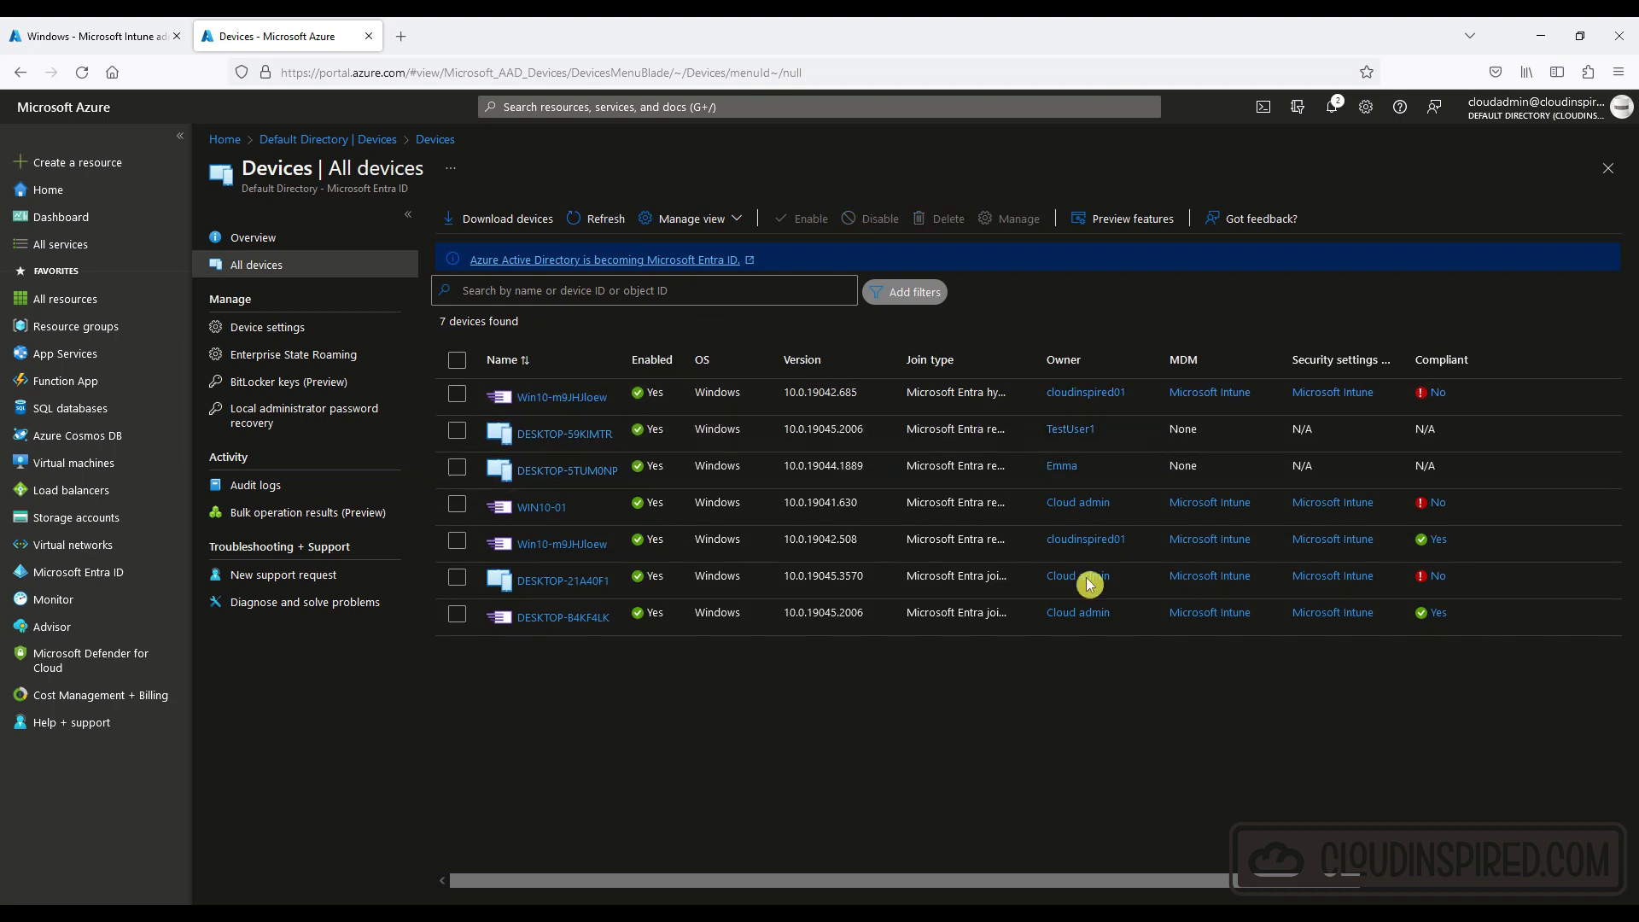
double_click(1183, 429)
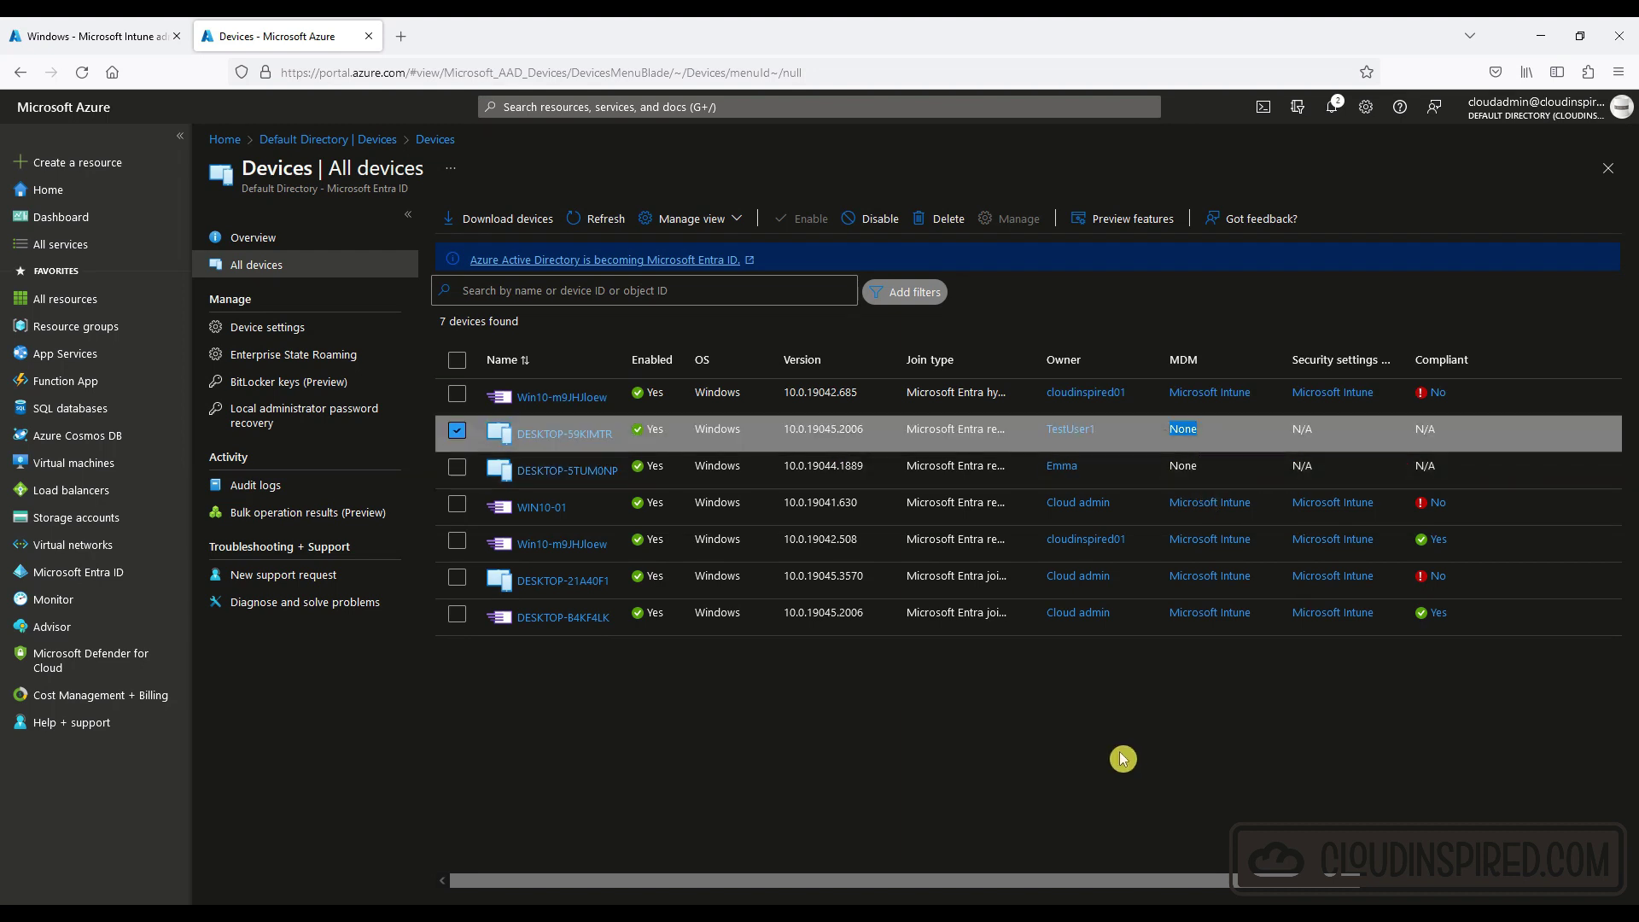
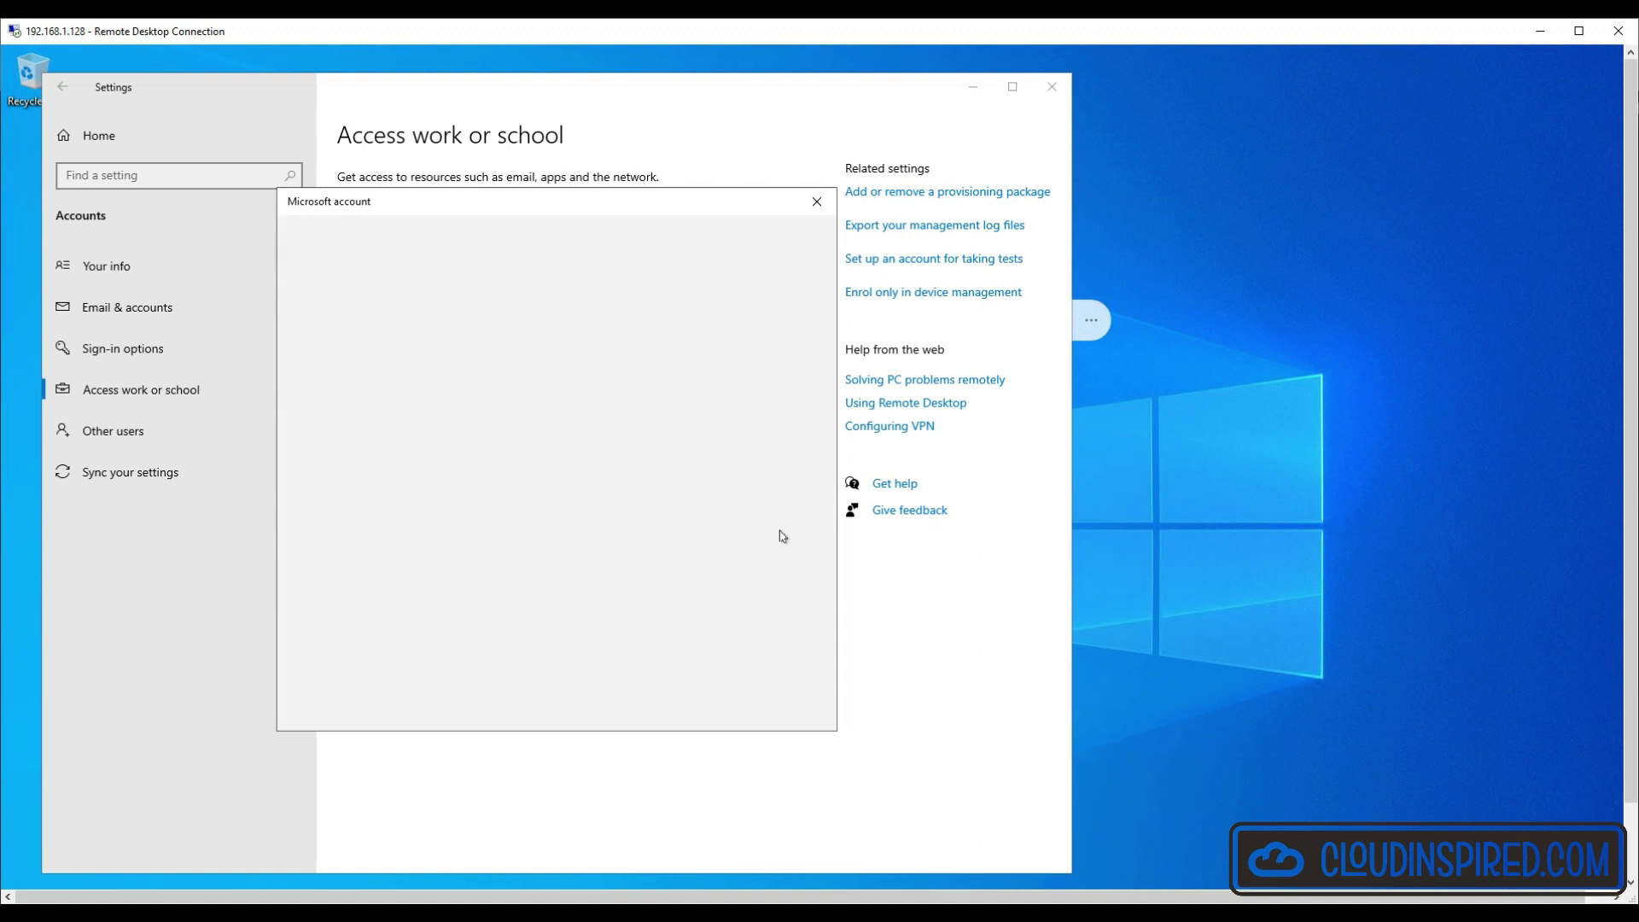
Sign in with the test user's password and confirm joining the PC to cloudinspired.co.uk.
type("************")
key("Return")
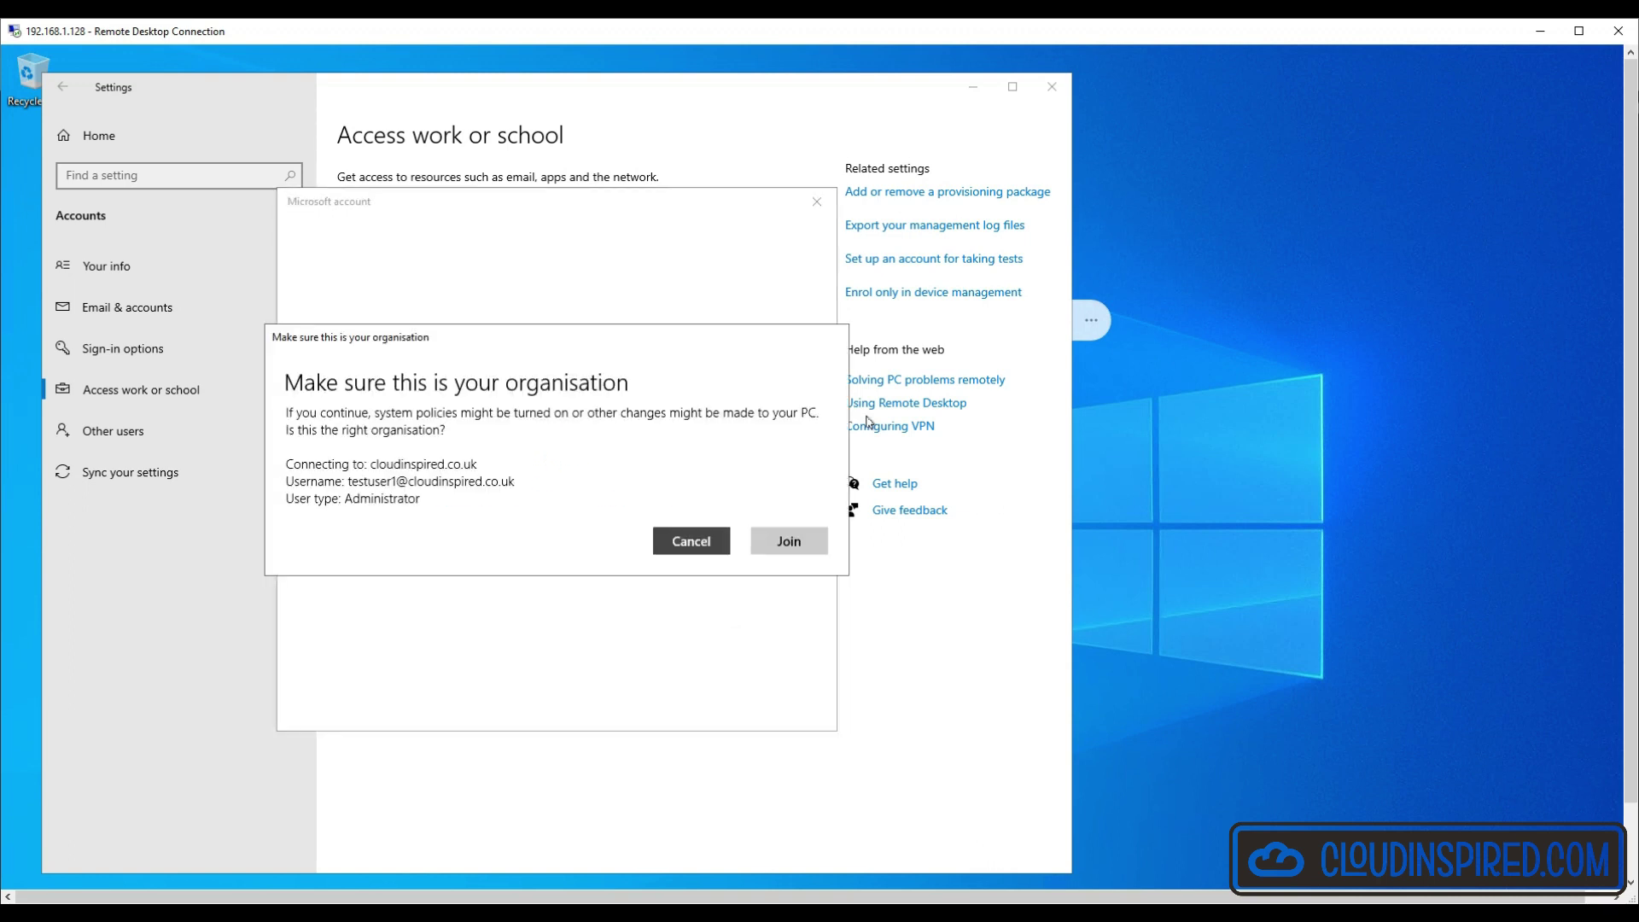
left_click(789, 542)
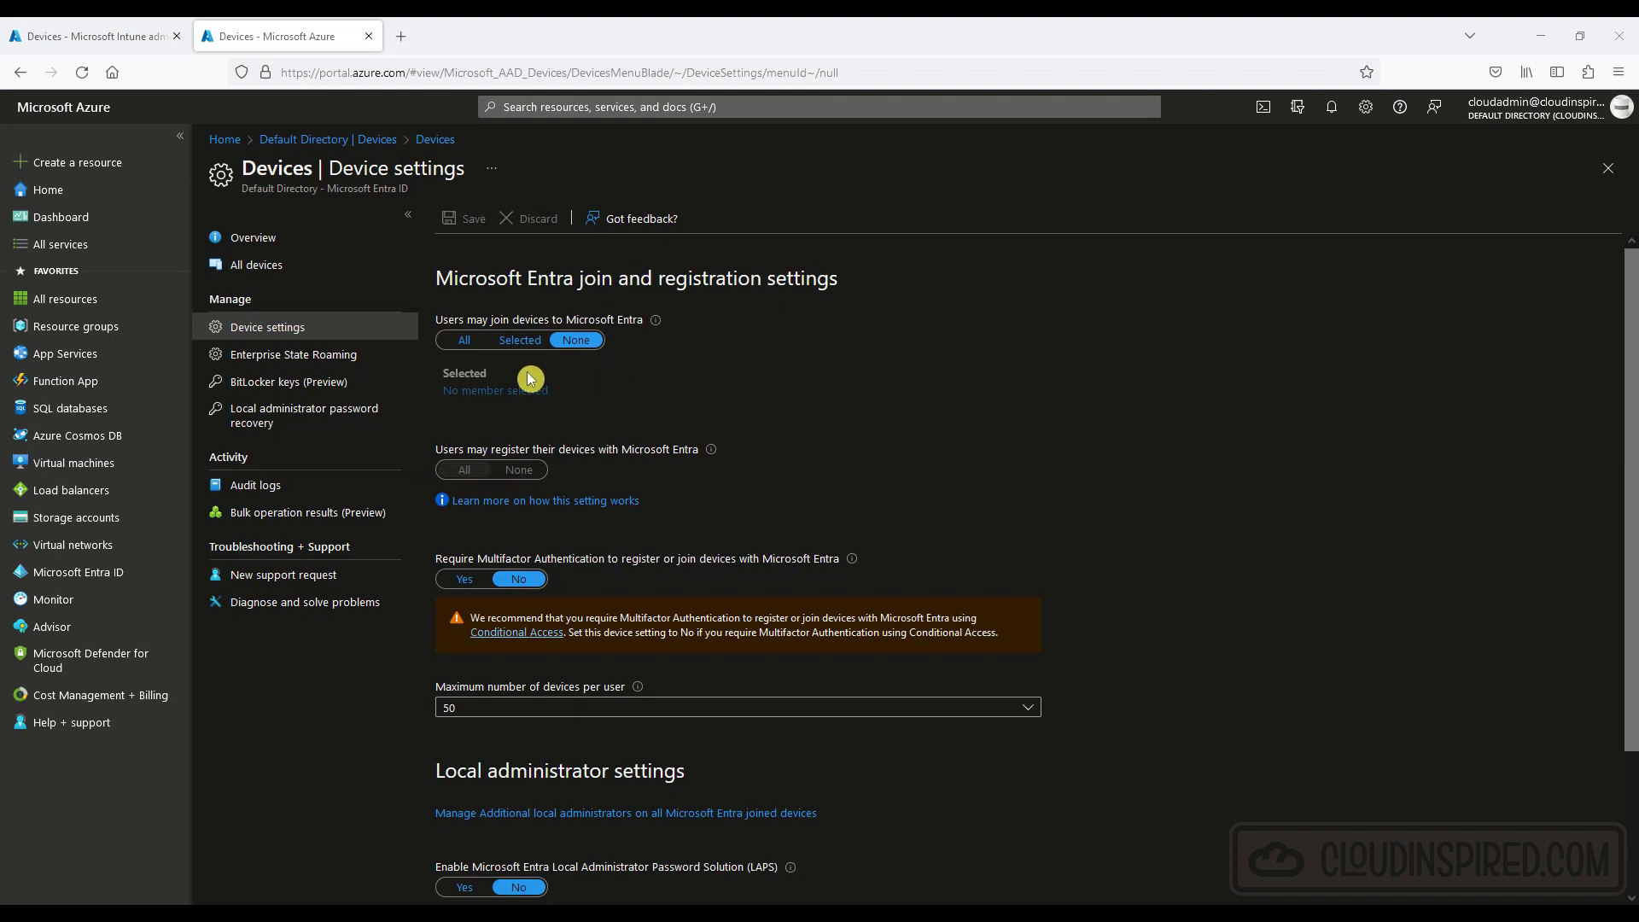
Set 'Users may join devices to Microsoft Entra' to All, save, and restart the PC's Entra join.
left_click(471, 342)
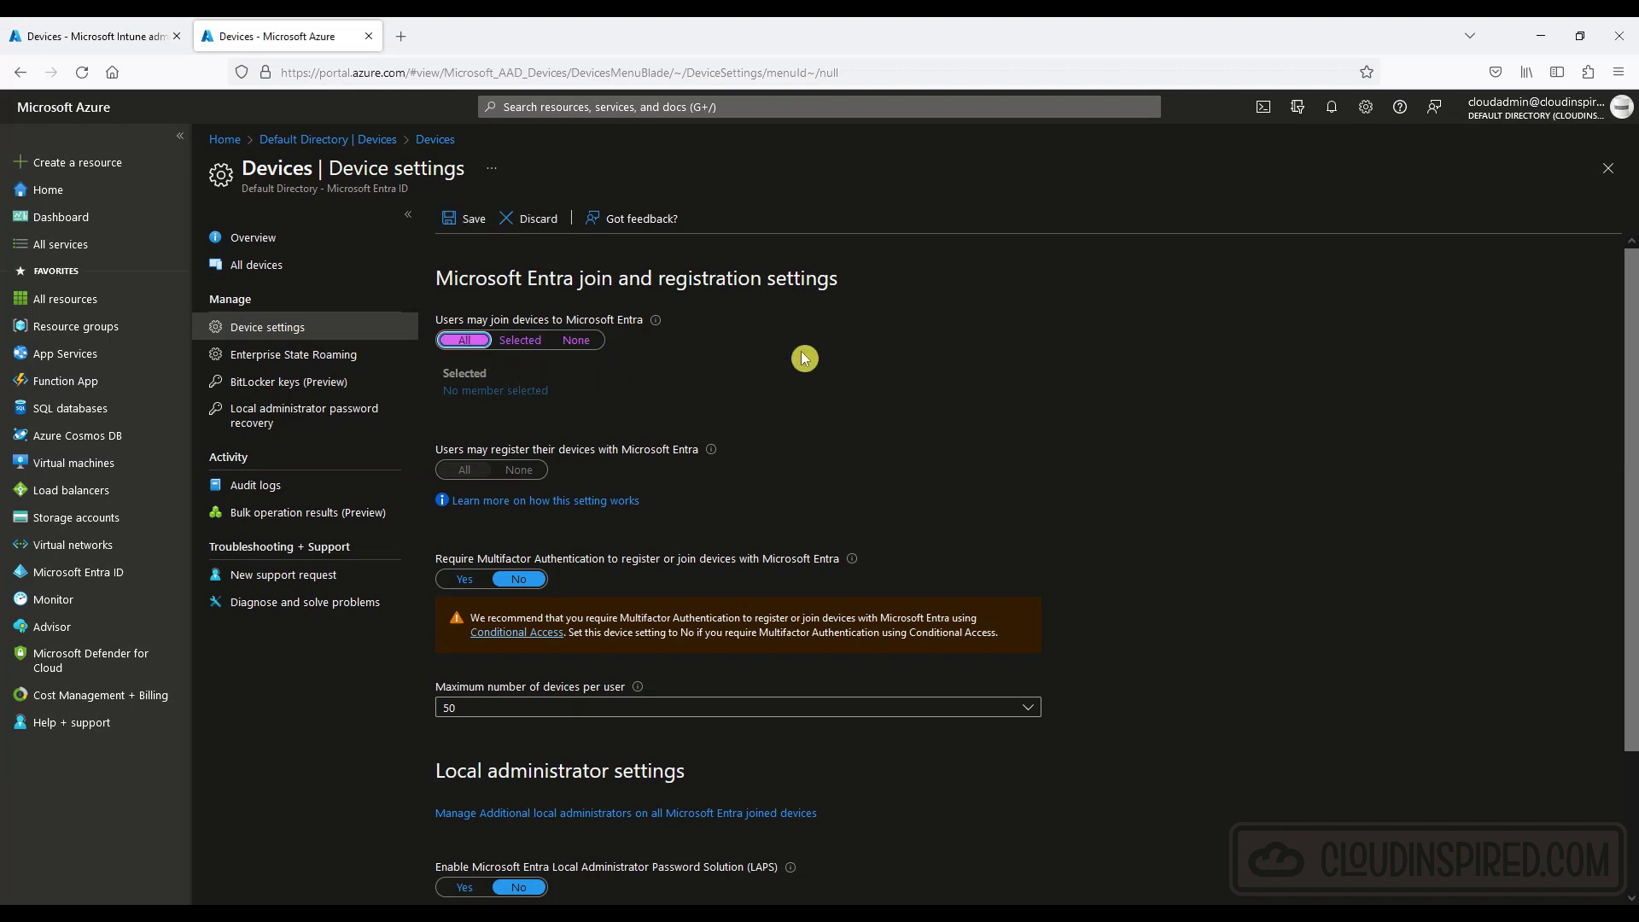
left_click(467, 218)
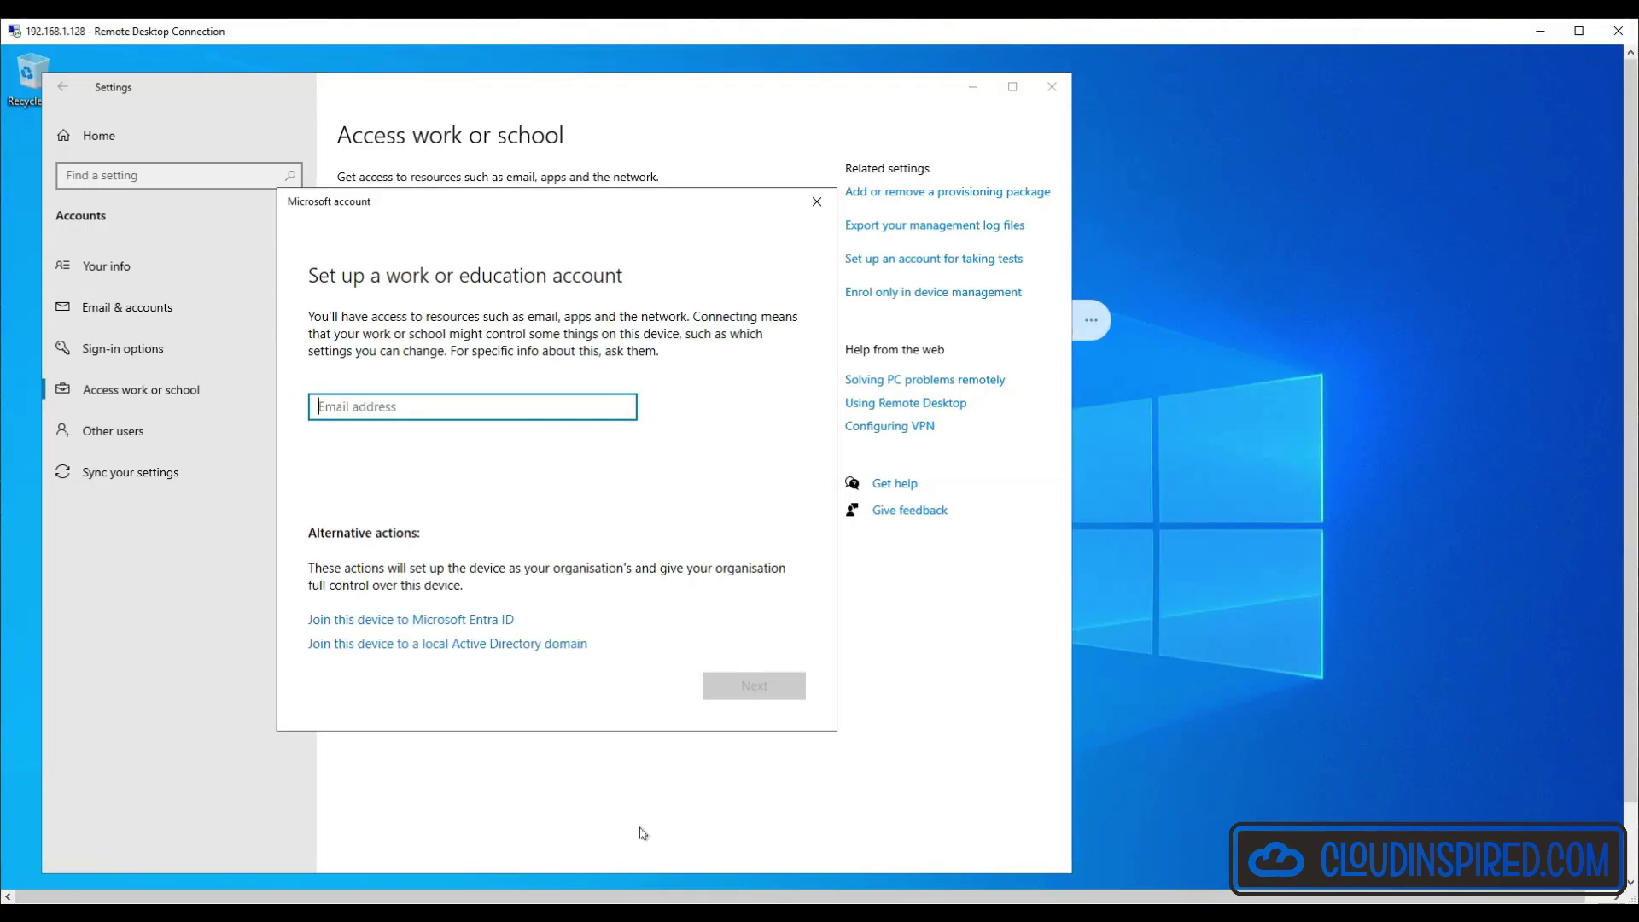
left_click(494, 625)
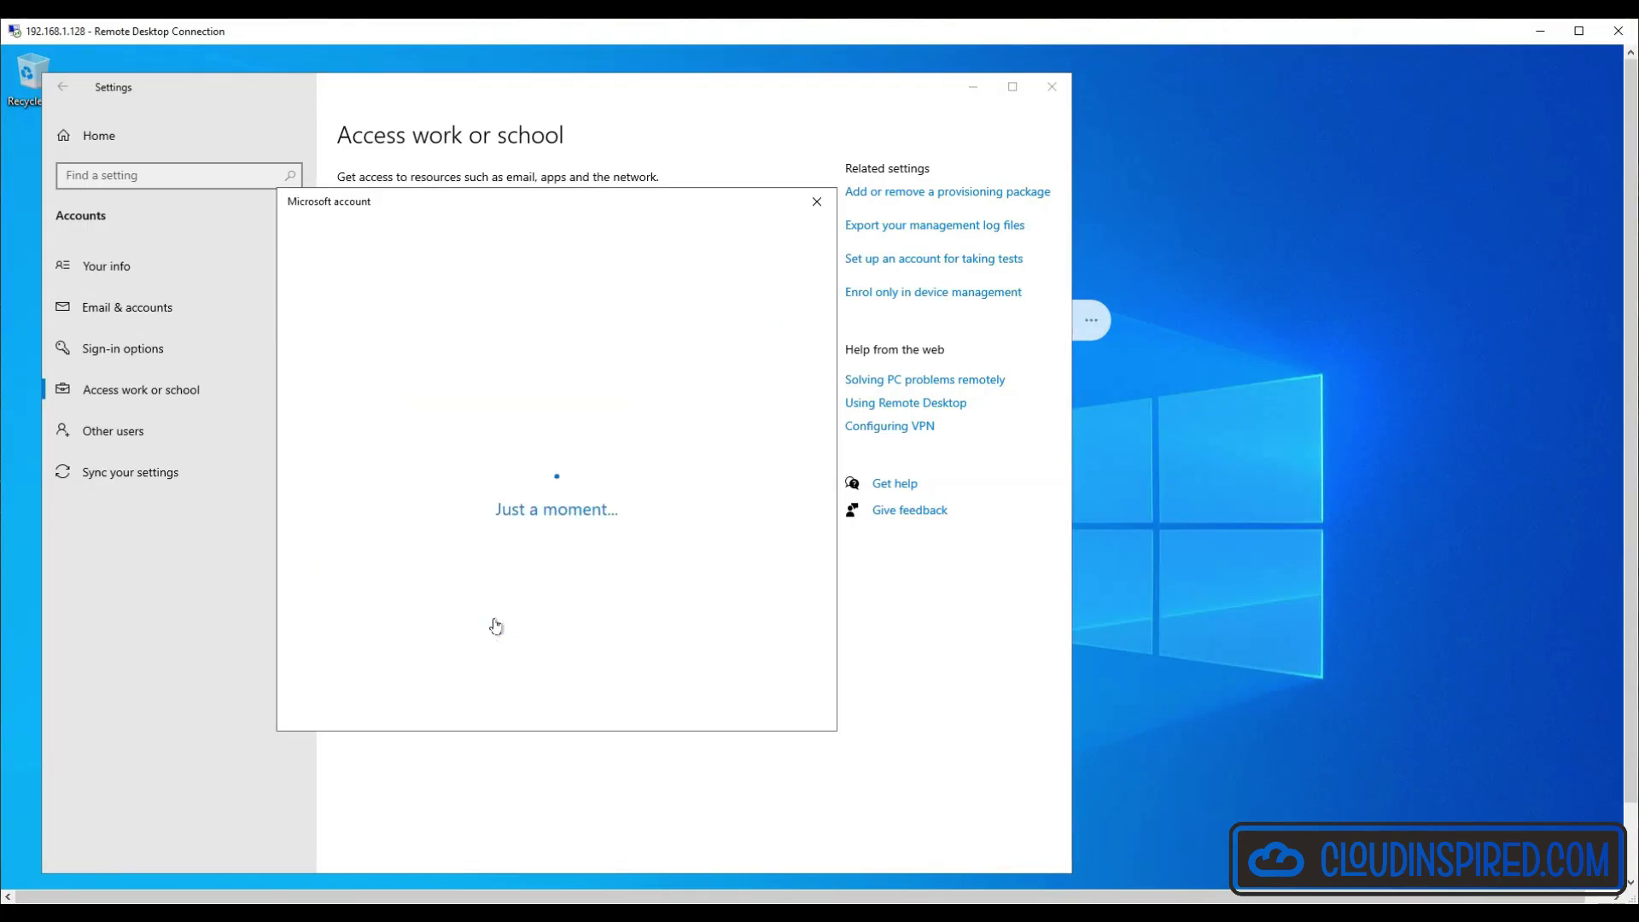
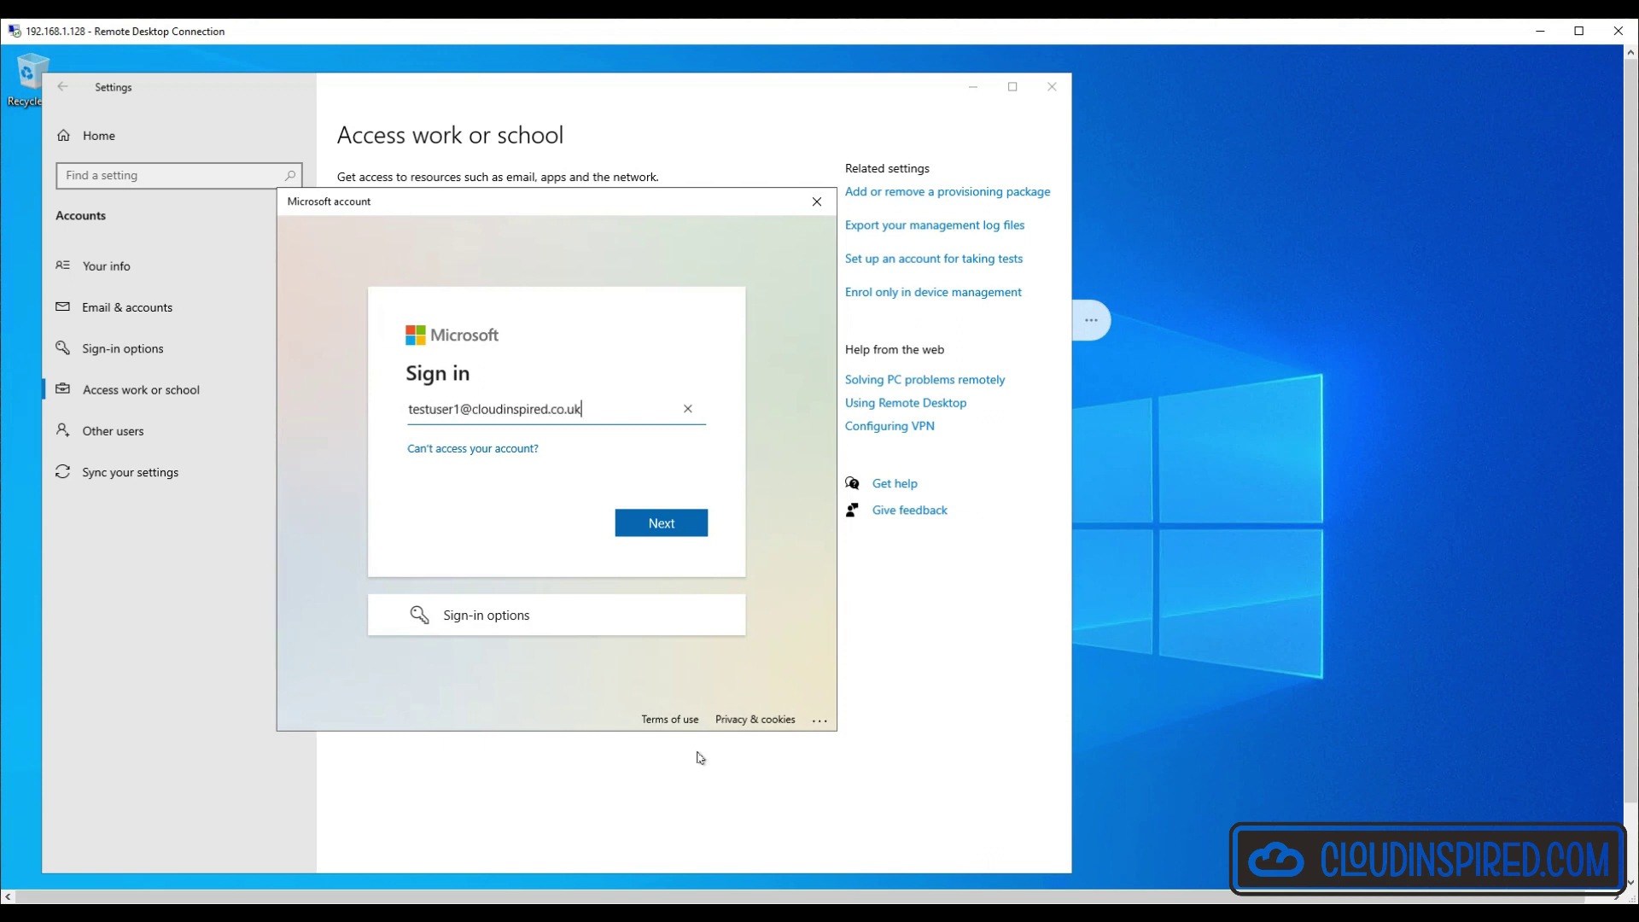
Sign in with the test user's e-mail address and confirm joining the PC to the organisation.
key("Return")
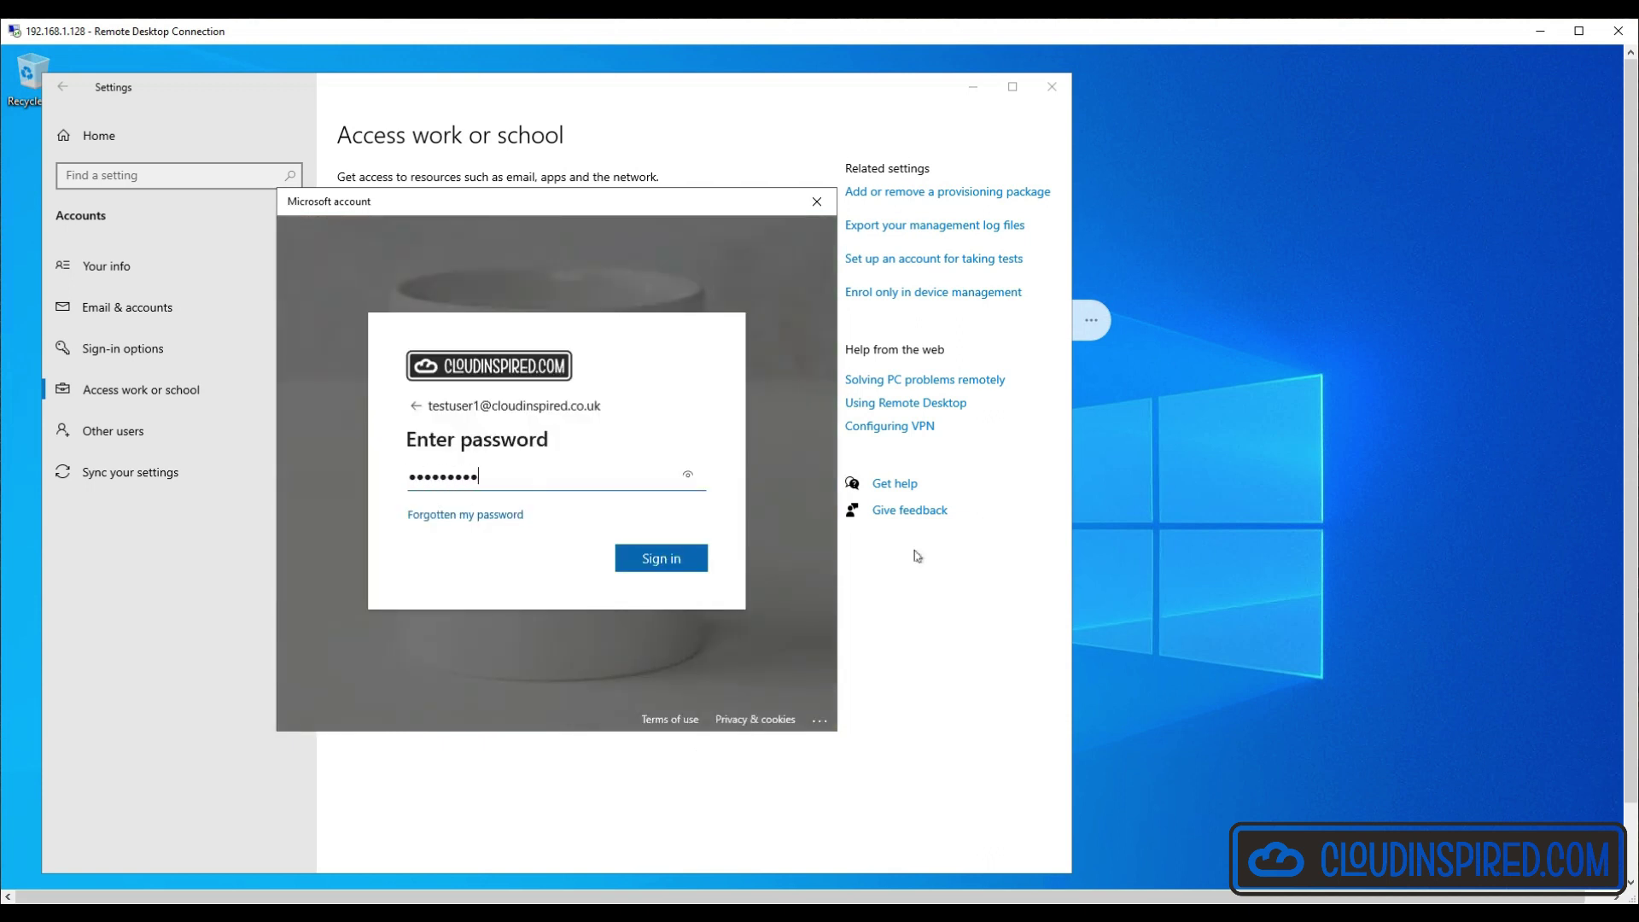
key("Return")
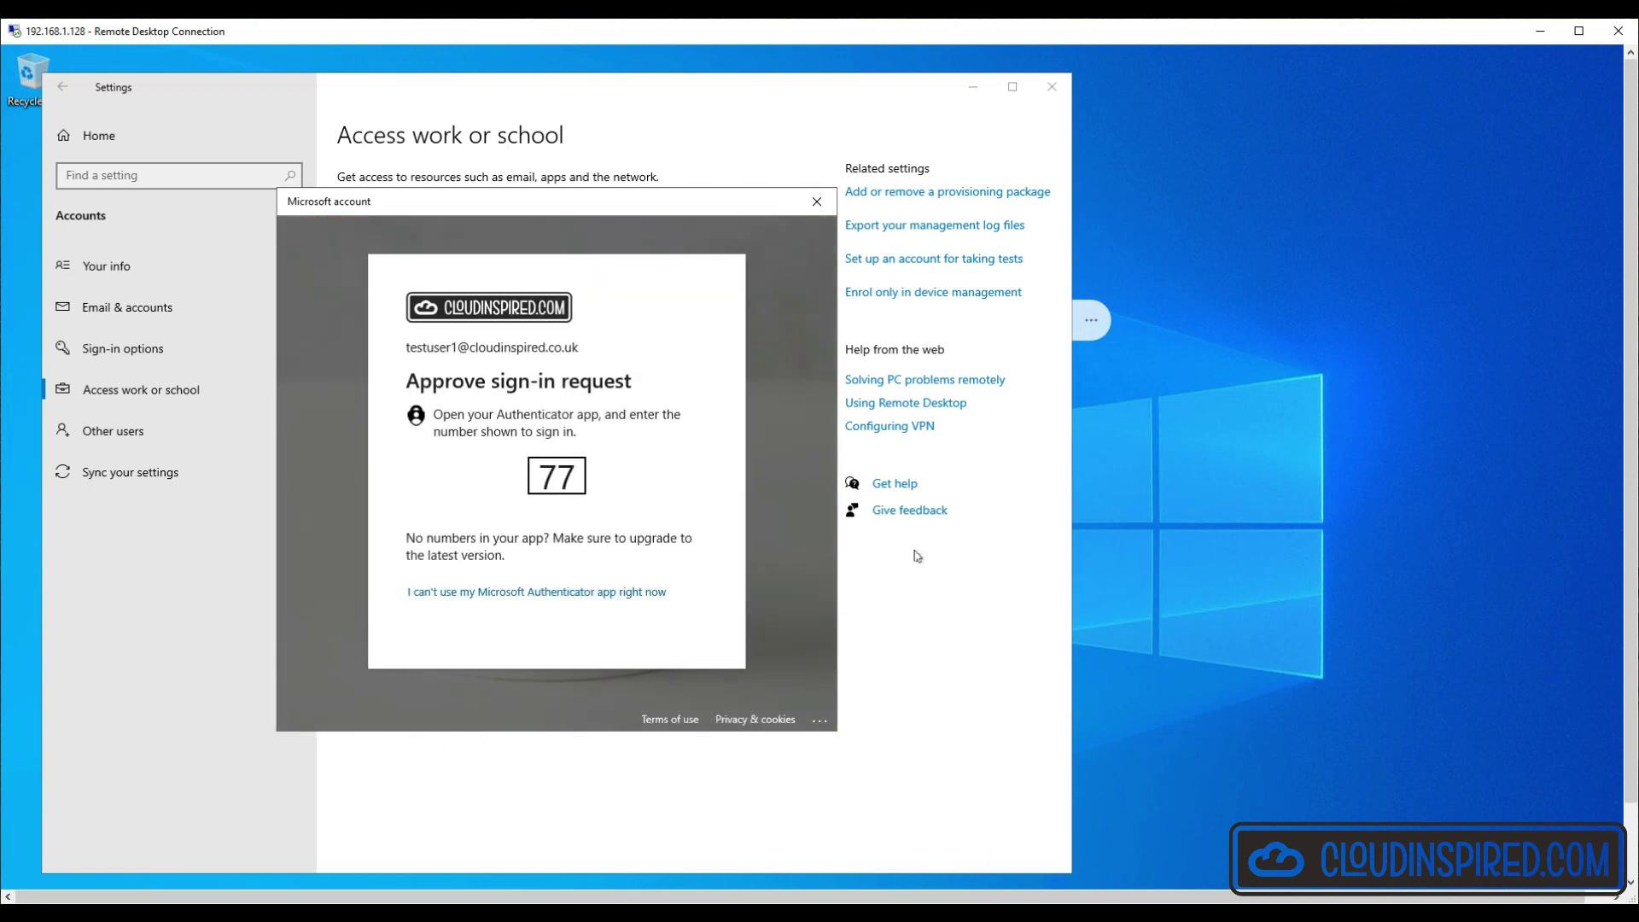
left_click(786, 542)
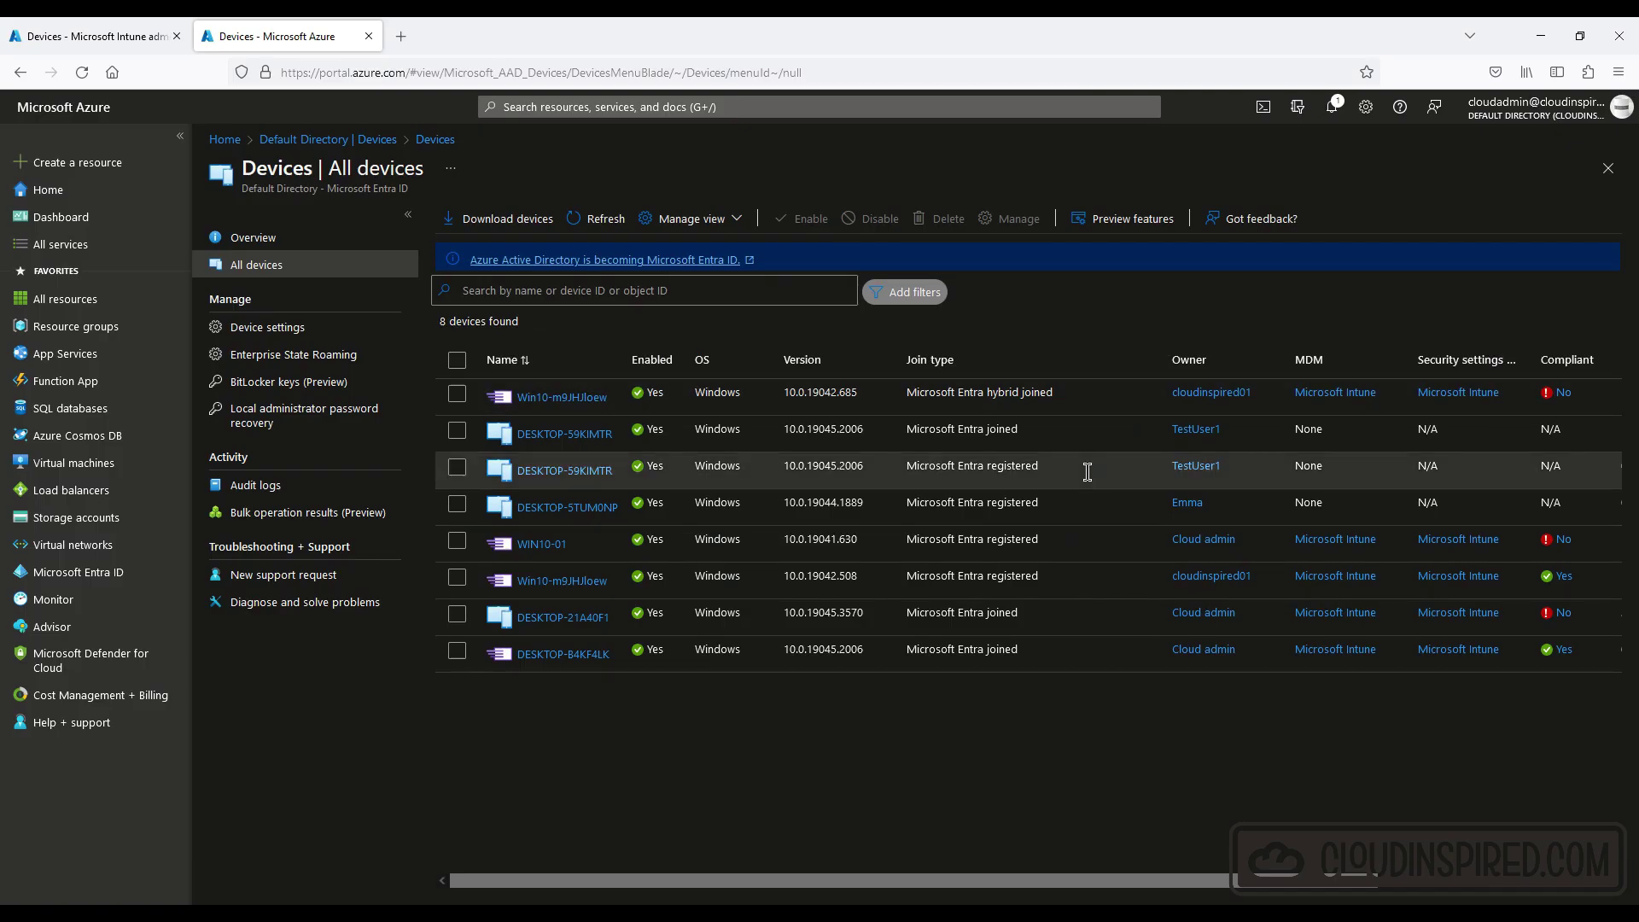
Compare the joined and registered DESKTOP-59KIMTR entries in All devices, then go to Device settings.
triple_click(904, 434)
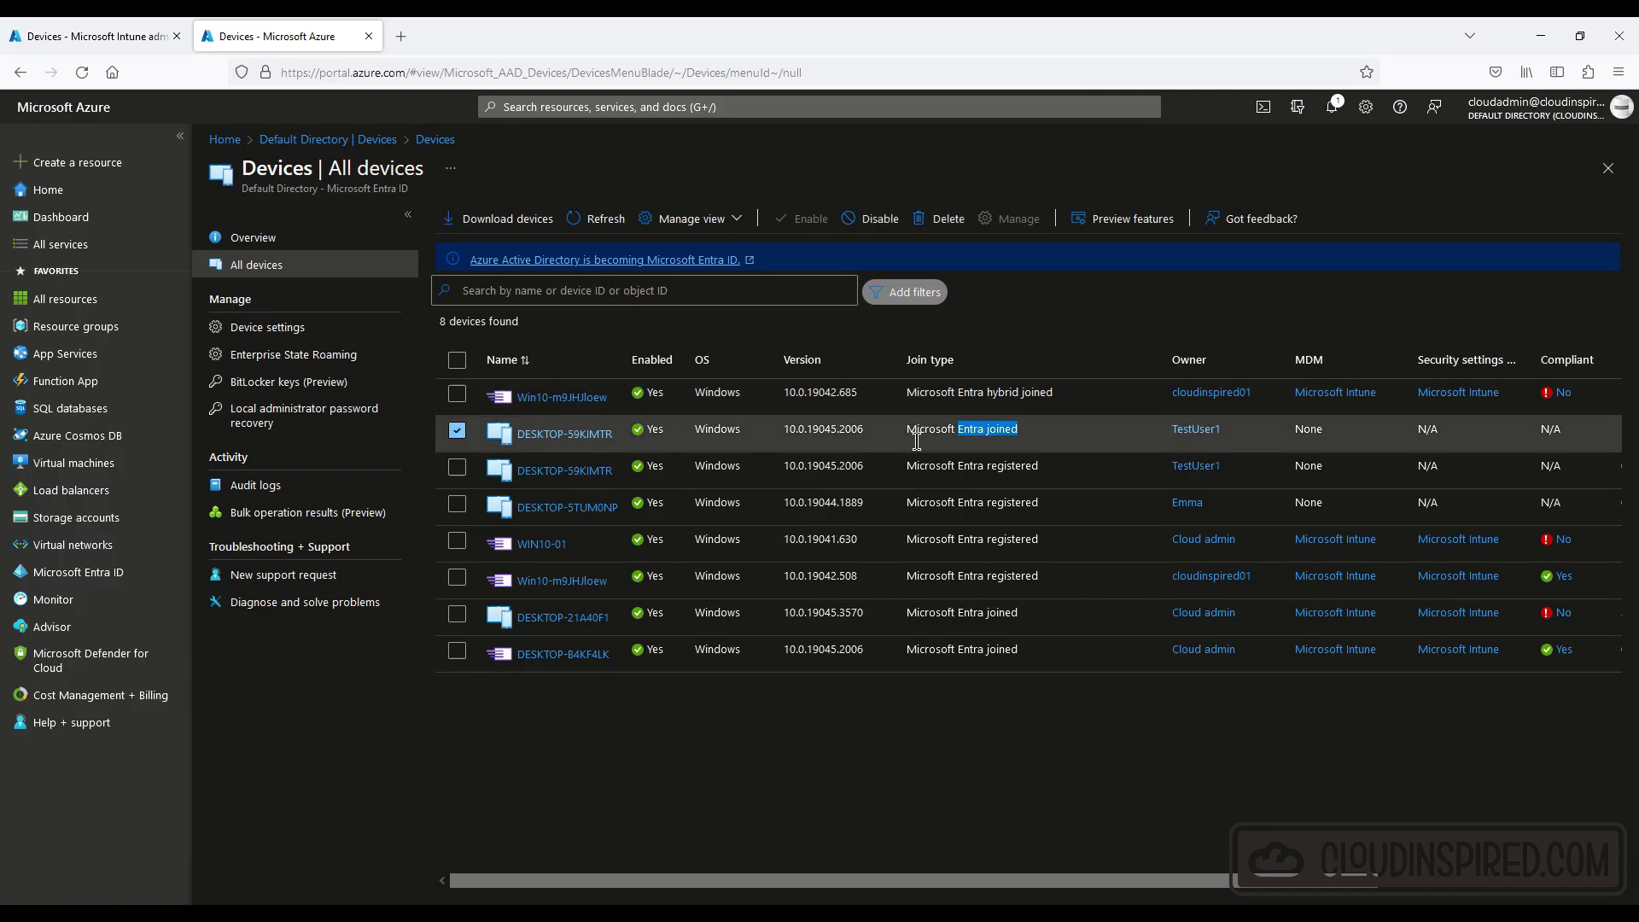
left_click(457, 467)
left_click(457, 436)
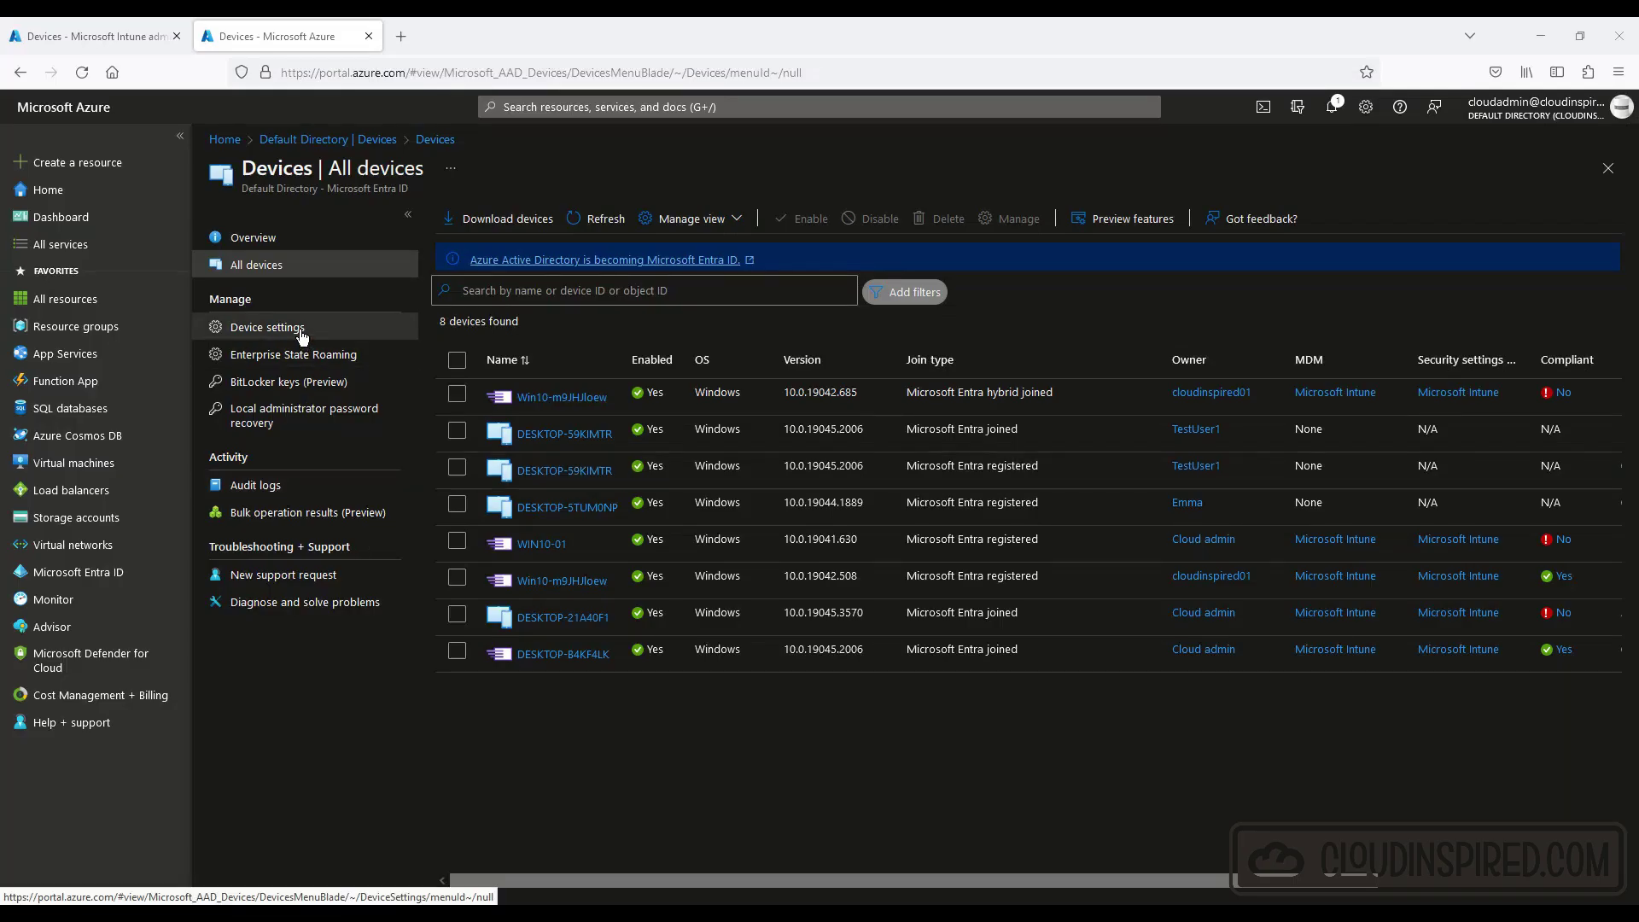
left_click(301, 331)
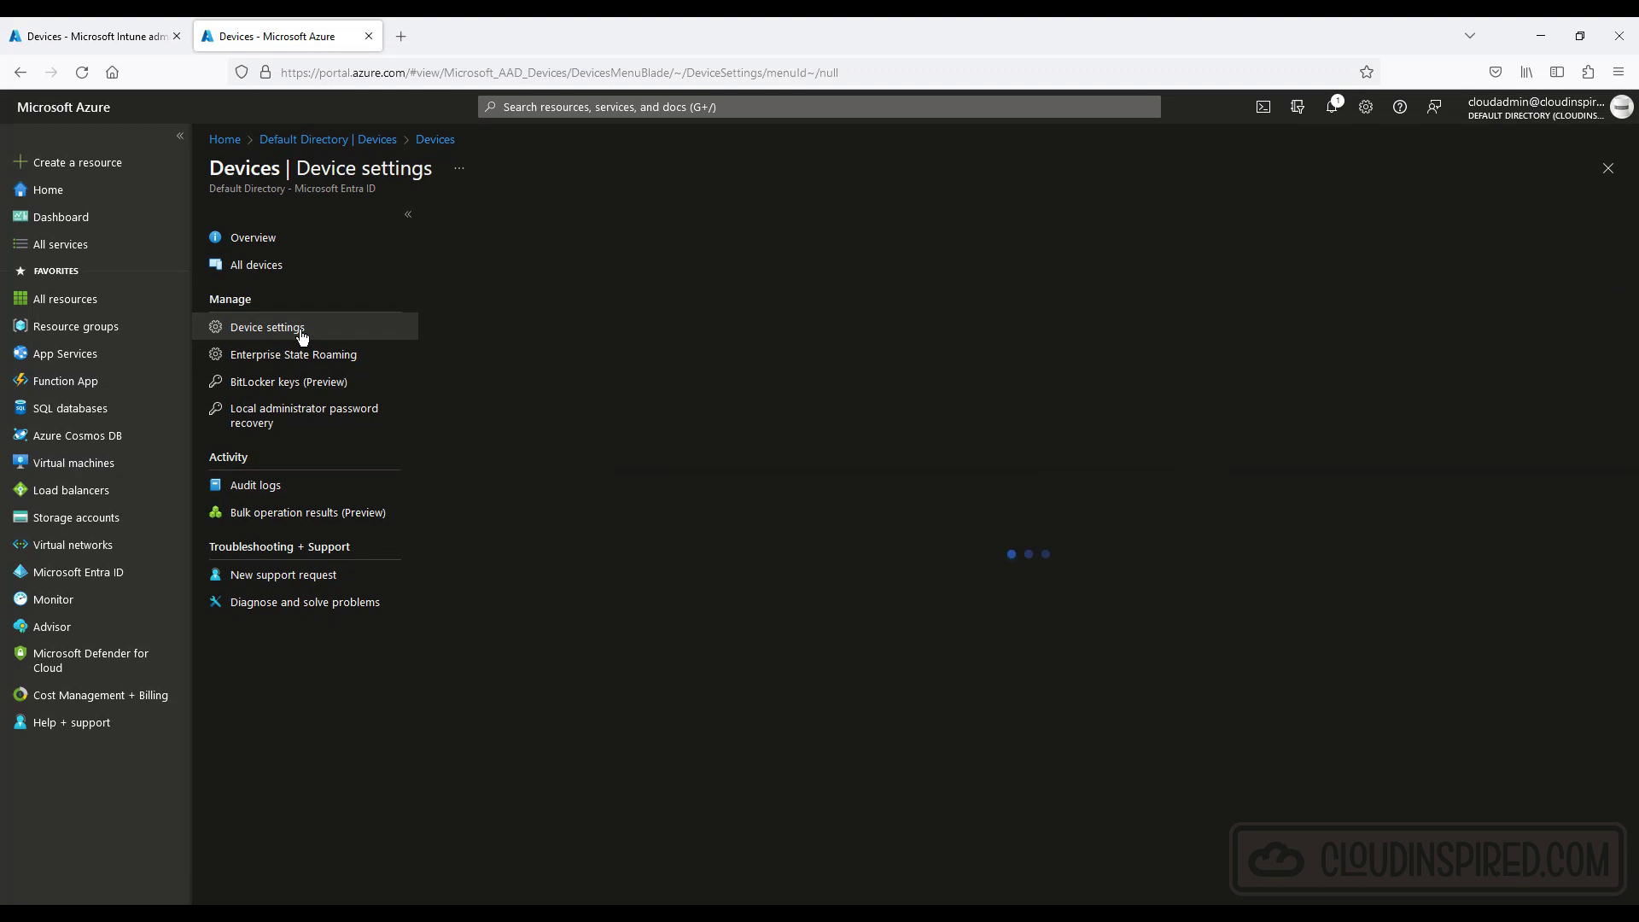
Set 'Users may join devices' back to None, save, and open the Entra admin center.
left_click(577, 340)
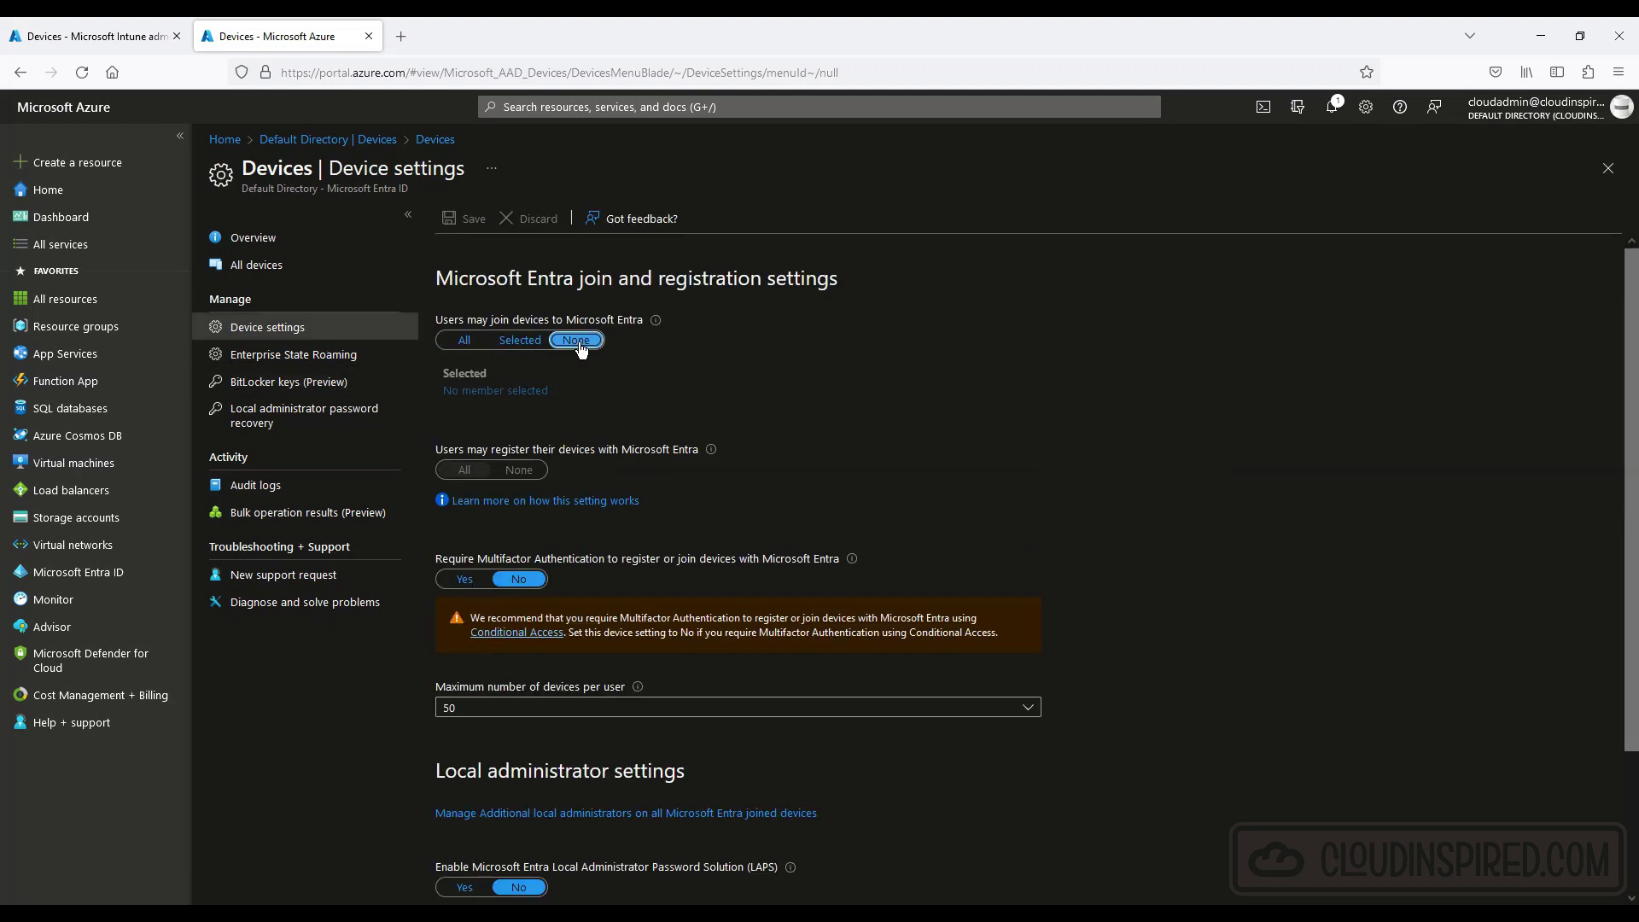
left_click(470, 219)
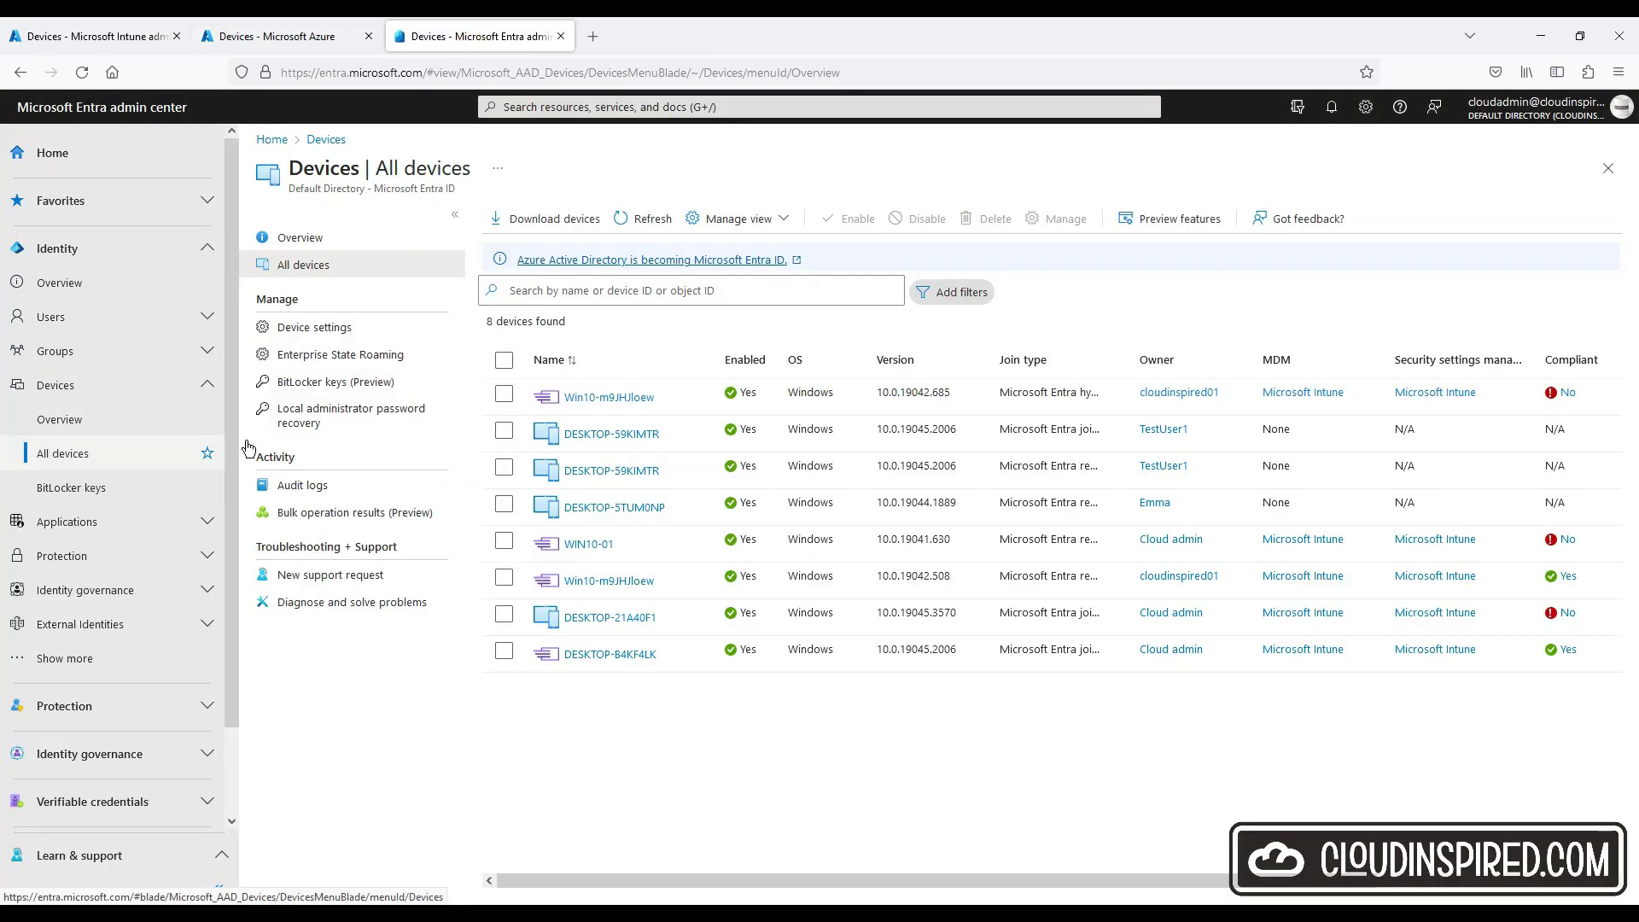
left_click(351, 331)
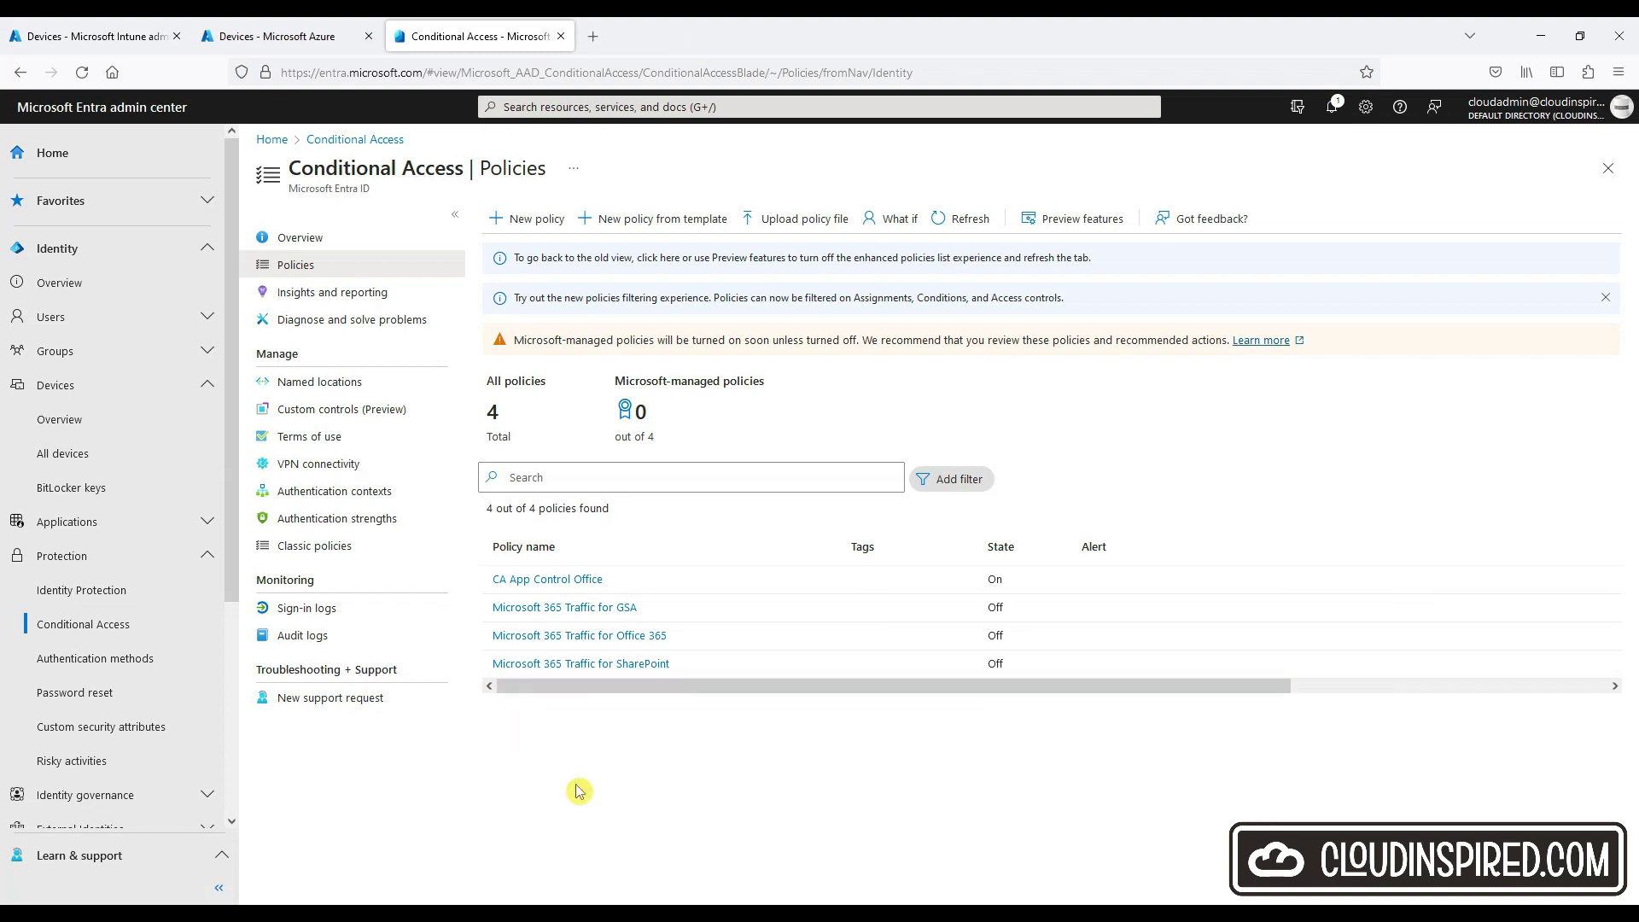
Create a new Conditional Access policy with the pasted name, including the test user.
left_click(530, 220)
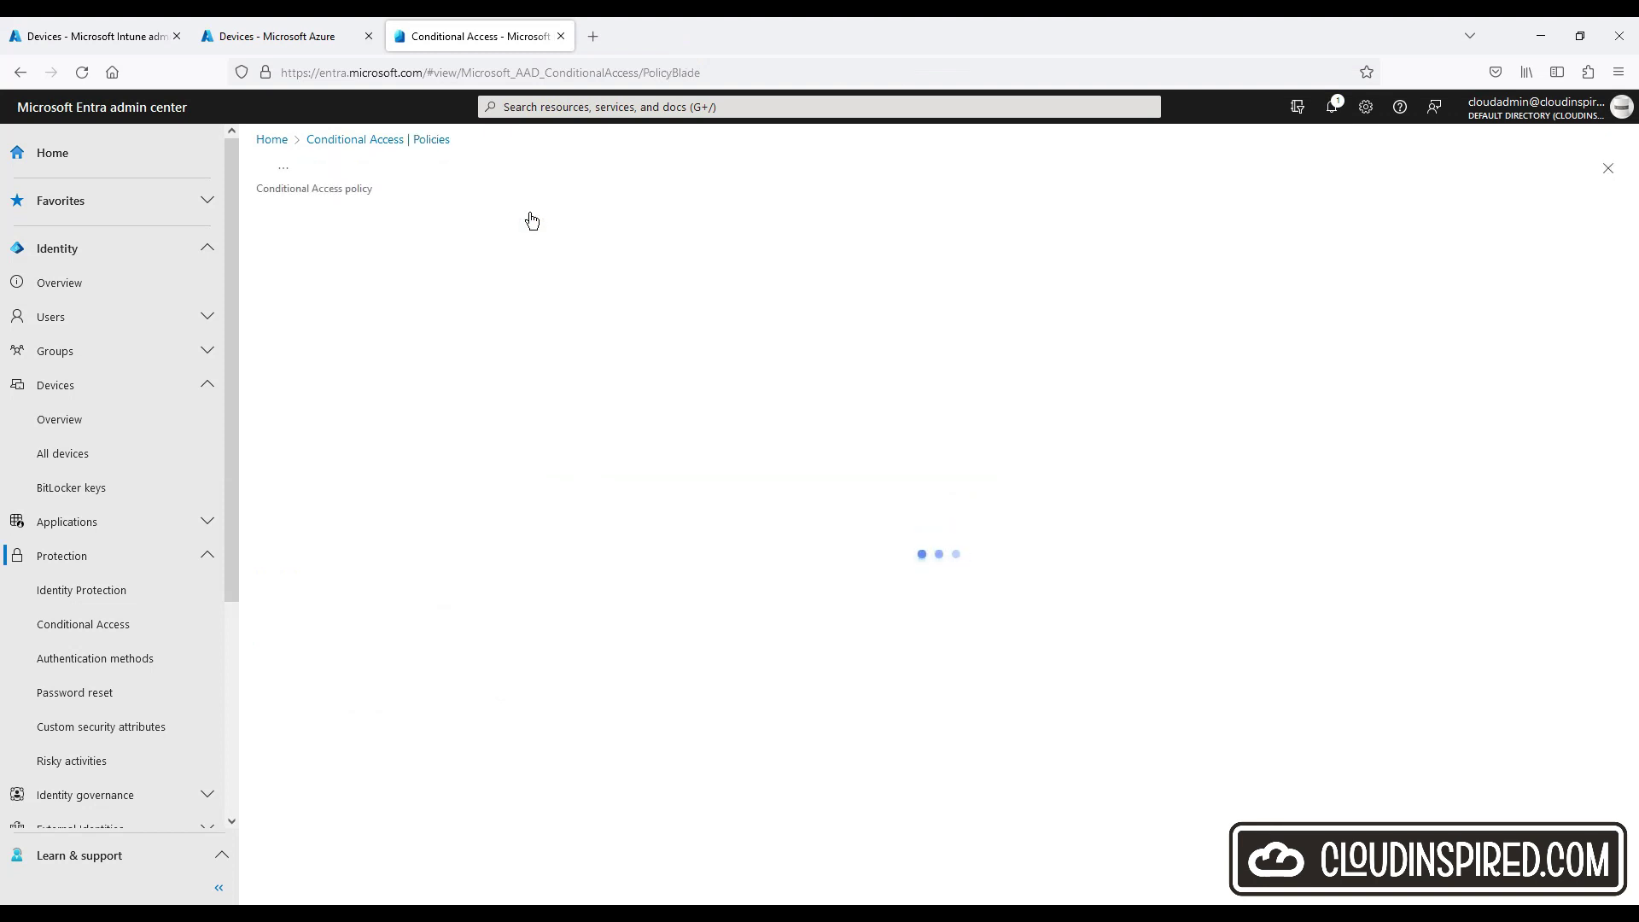
type("Non Compliant Device User Block")
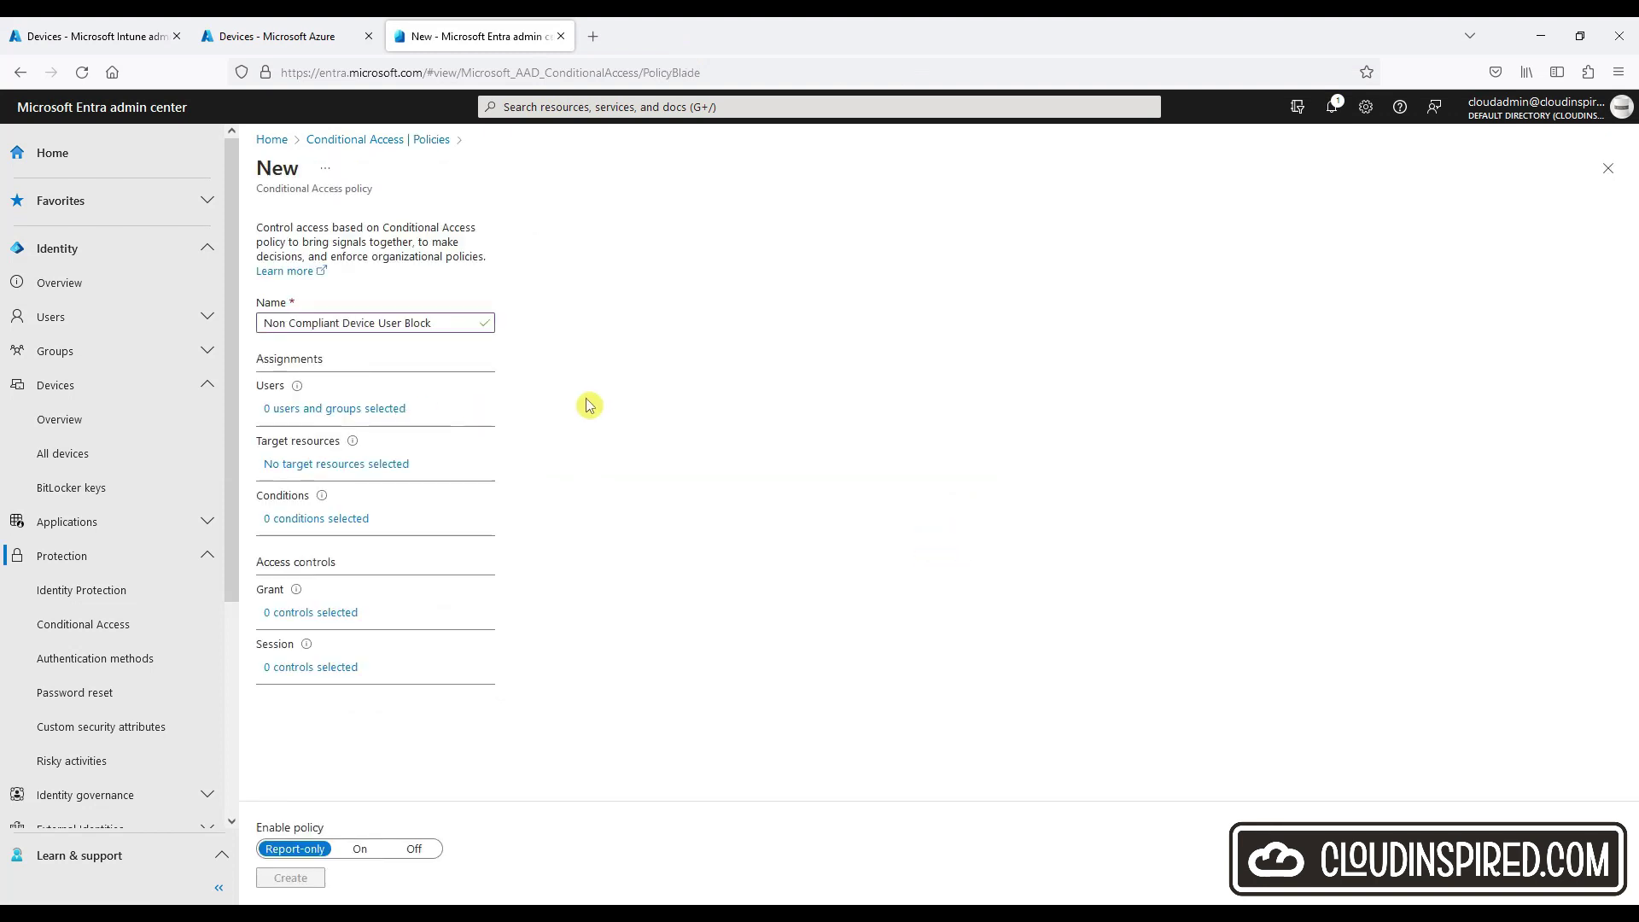
left_click(615, 387)
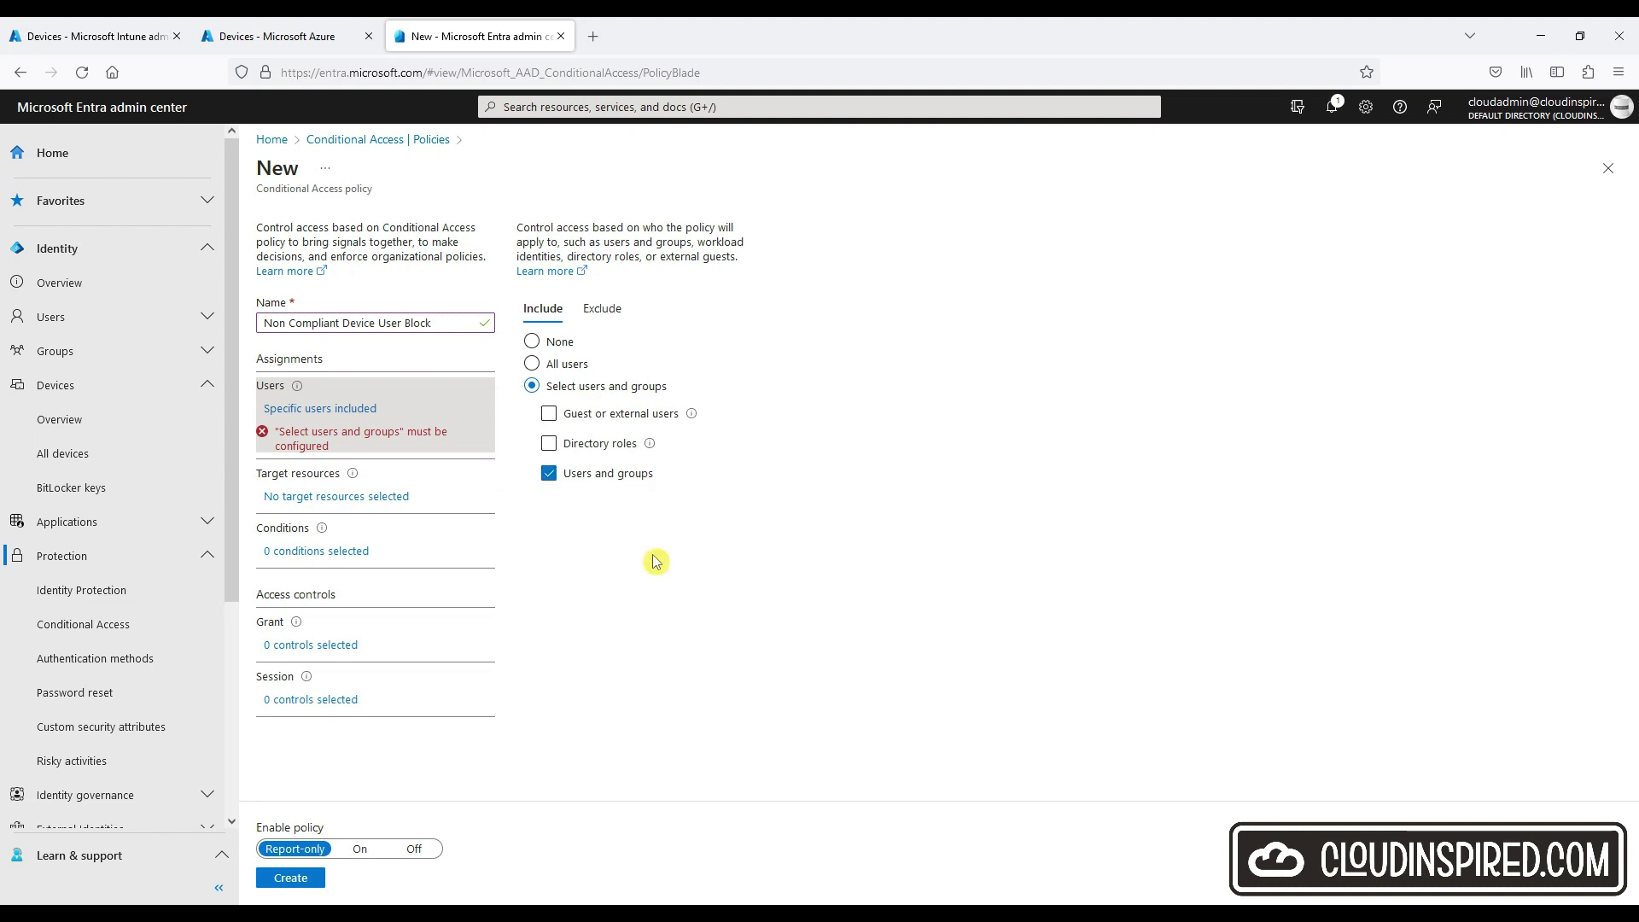
left_click(630, 539)
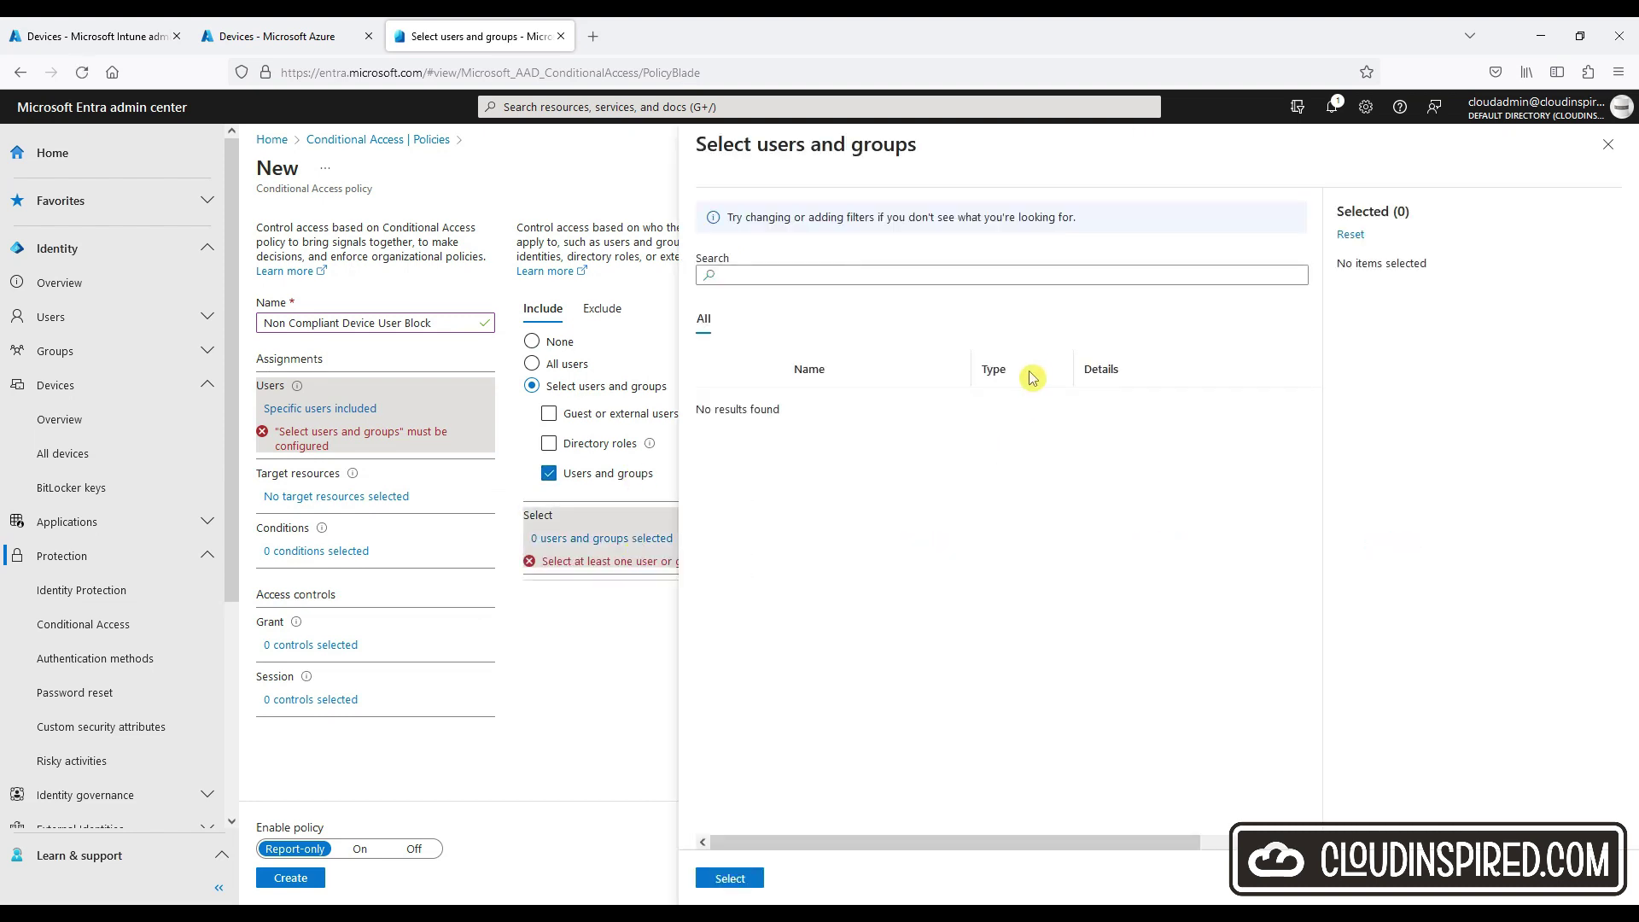
left_click_drag(1300, 384, 1319, 760)
left_click(717, 425)
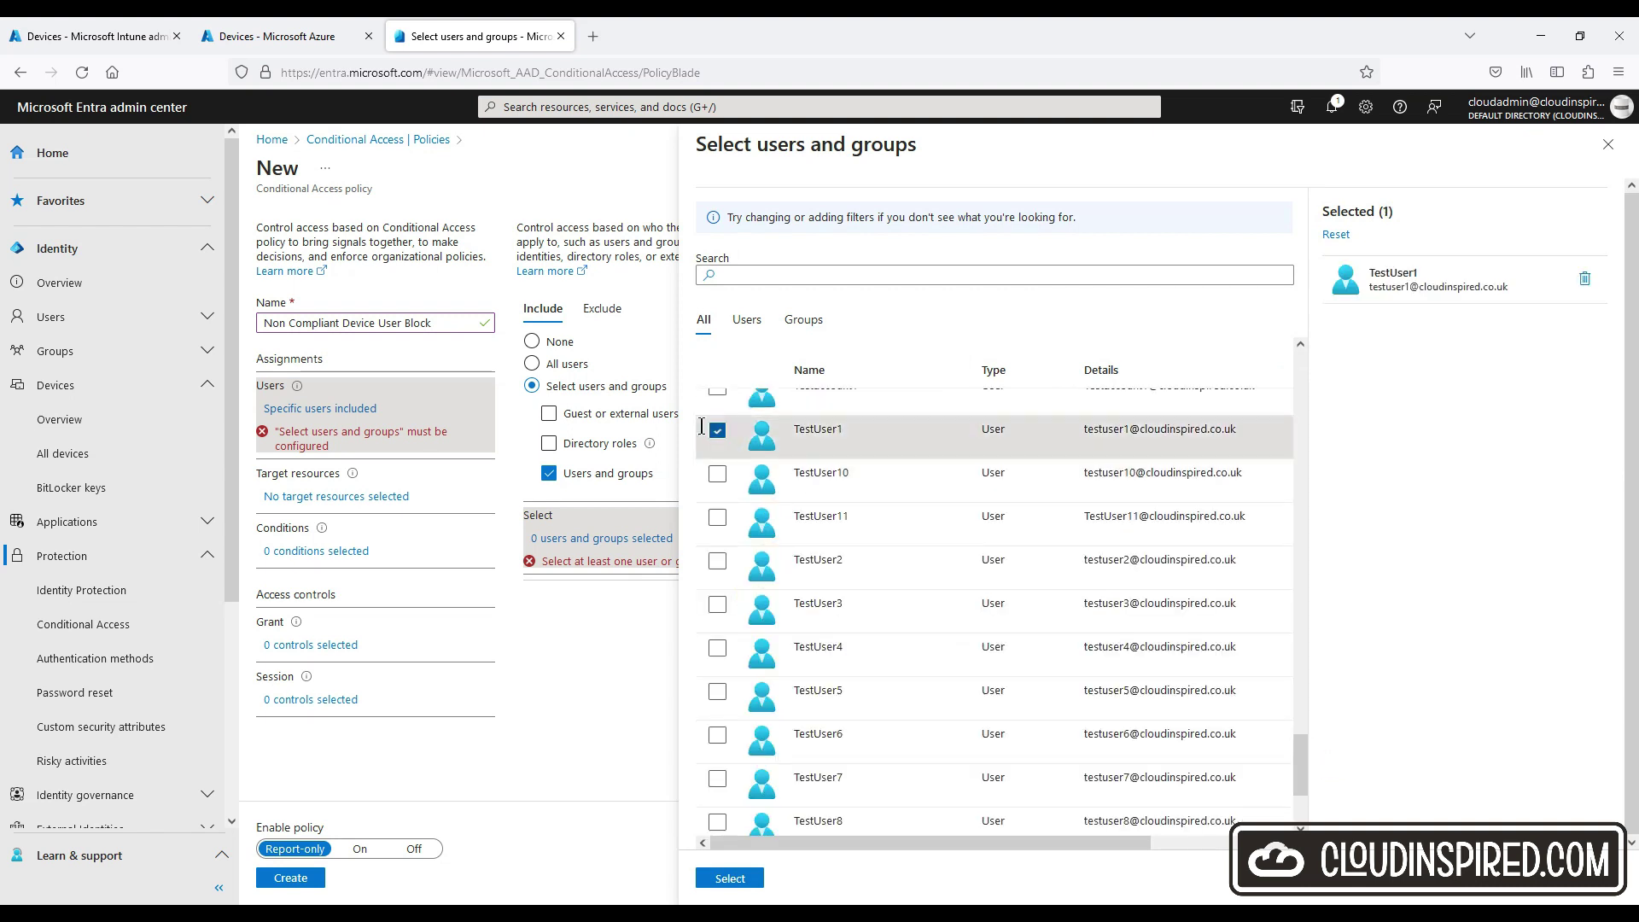
left_click(730, 879)
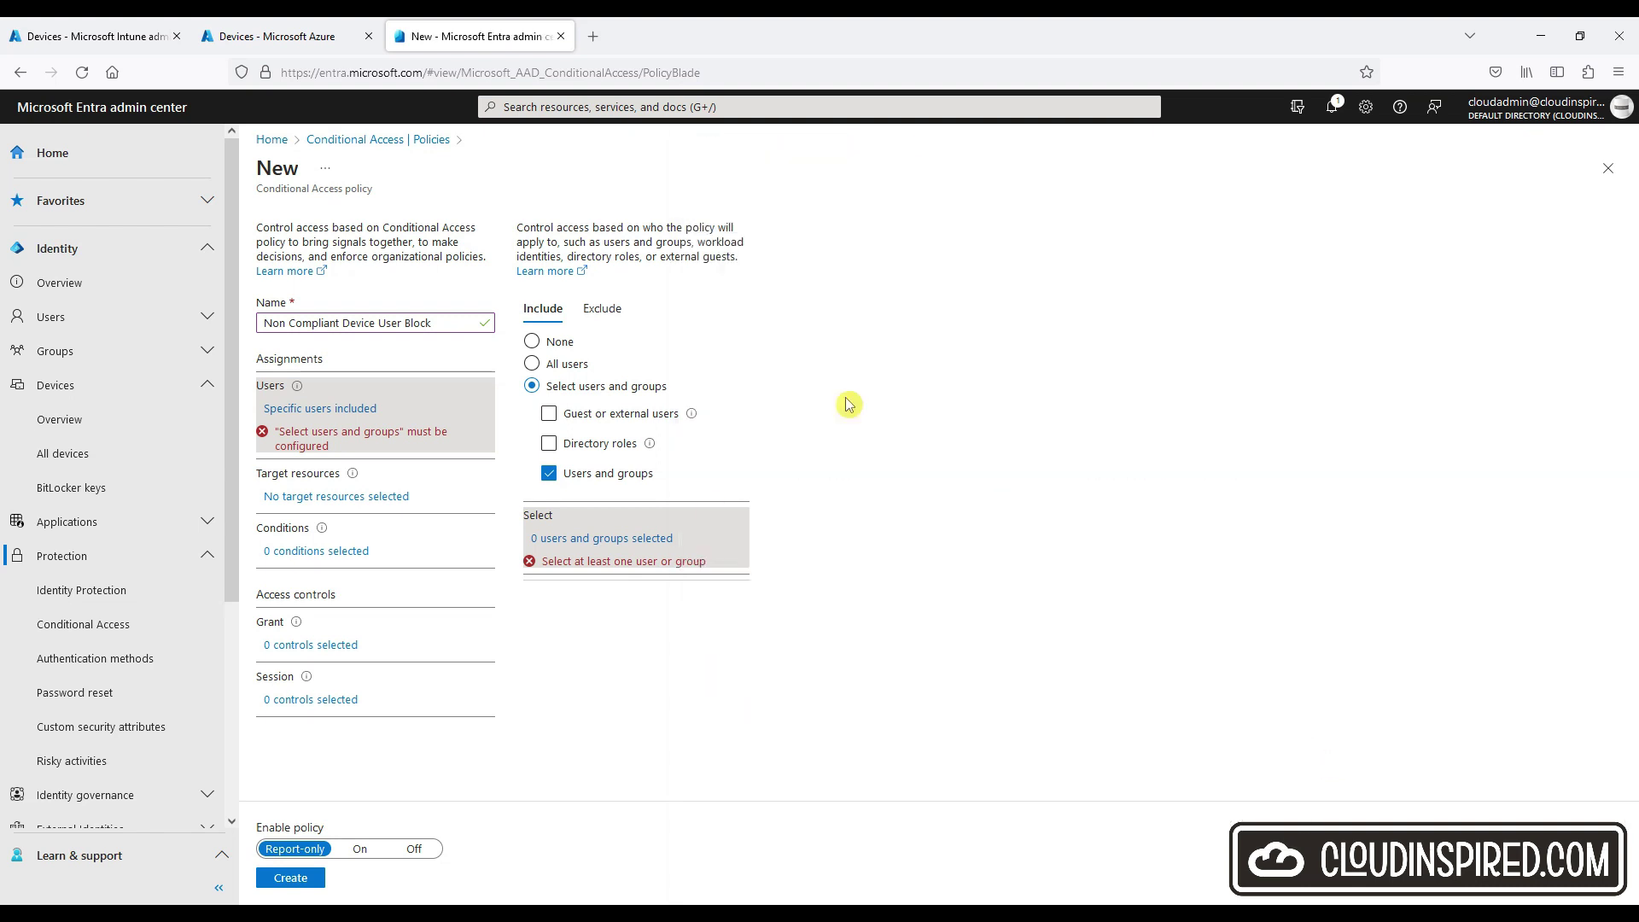
Exclude the Global Administrator directory role and target the policy at all cloud apps.
left_click(602, 309)
left_click(549, 438)
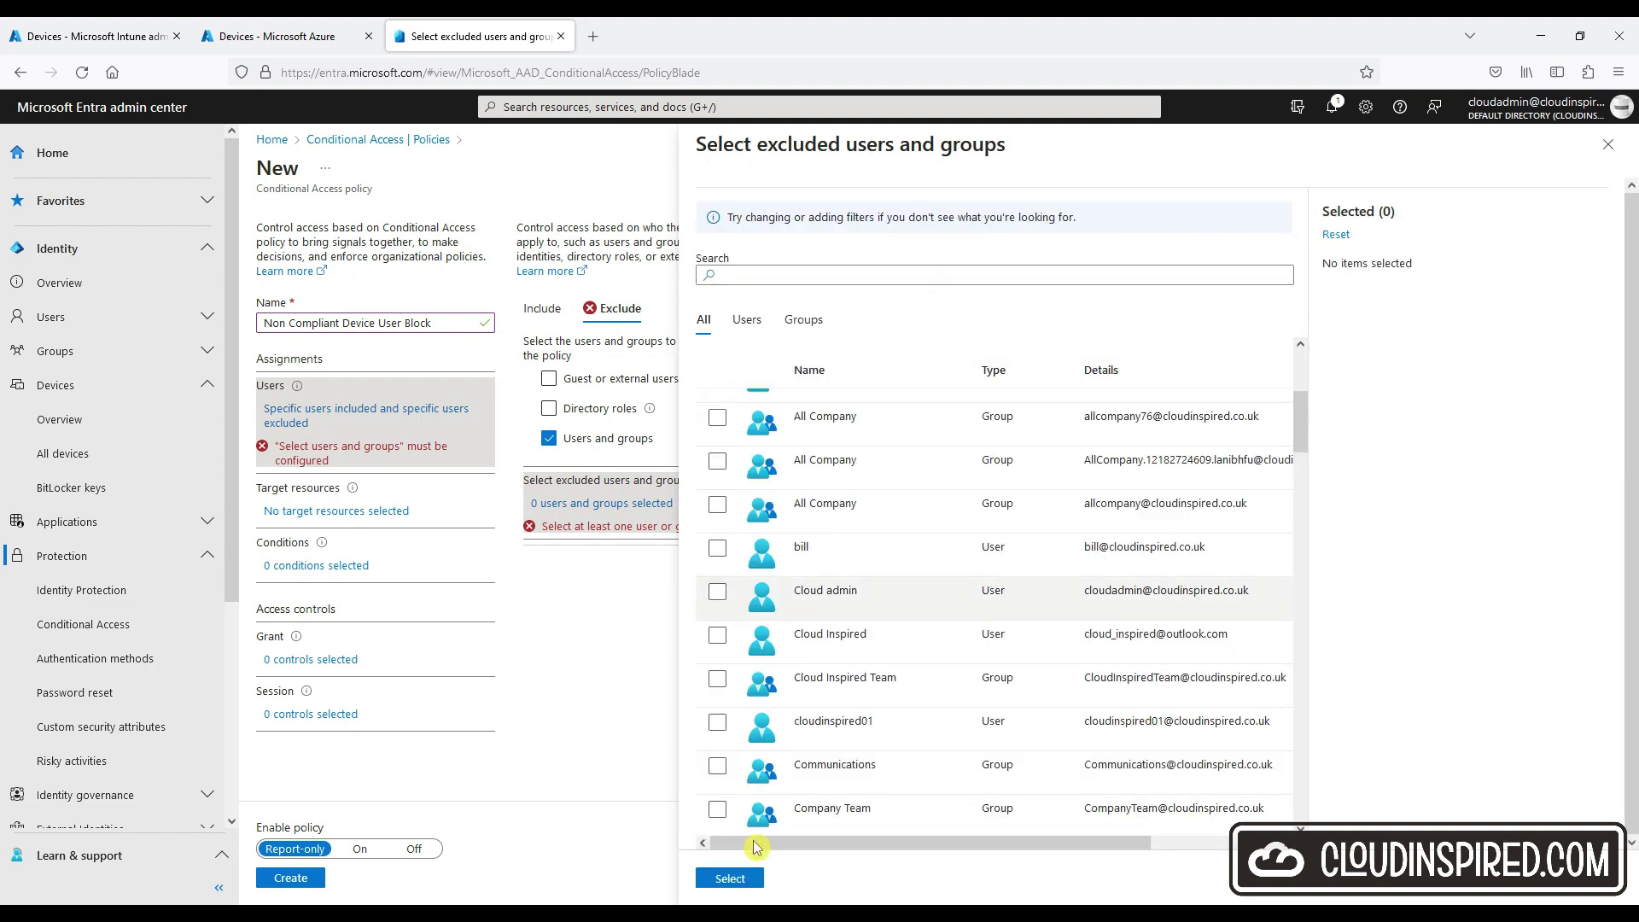
left_click(748, 884)
left_click(549, 408)
left_click(662, 443)
scroll(787, 636, "down", 5)
scroll(786, 636, "down", 3)
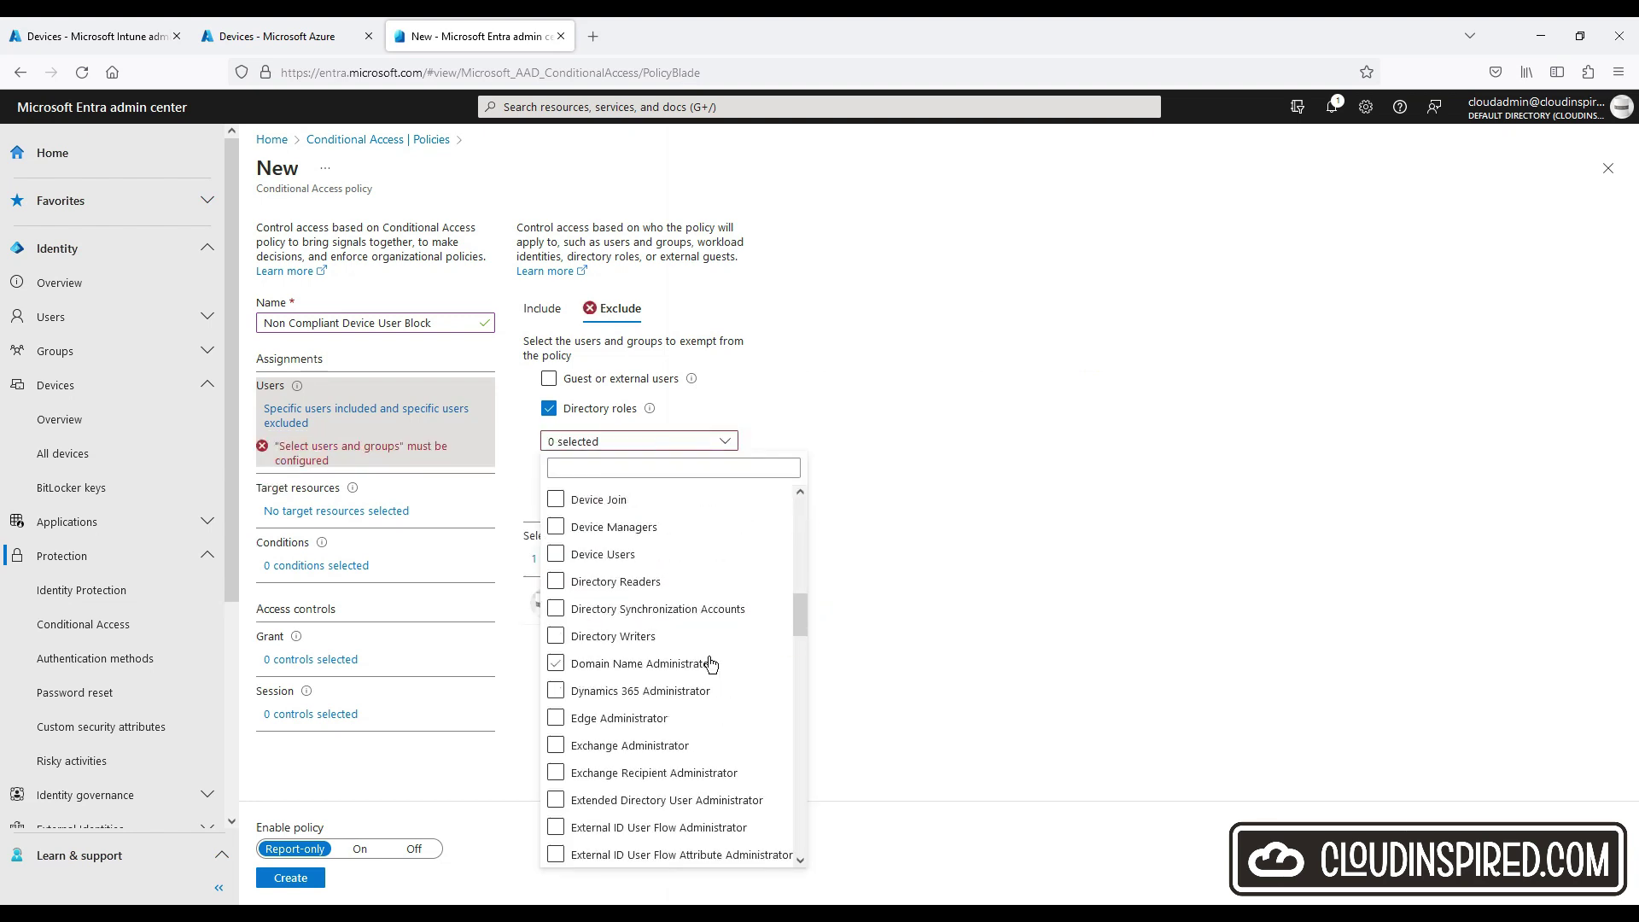
left_click(556, 773)
left_click(888, 505)
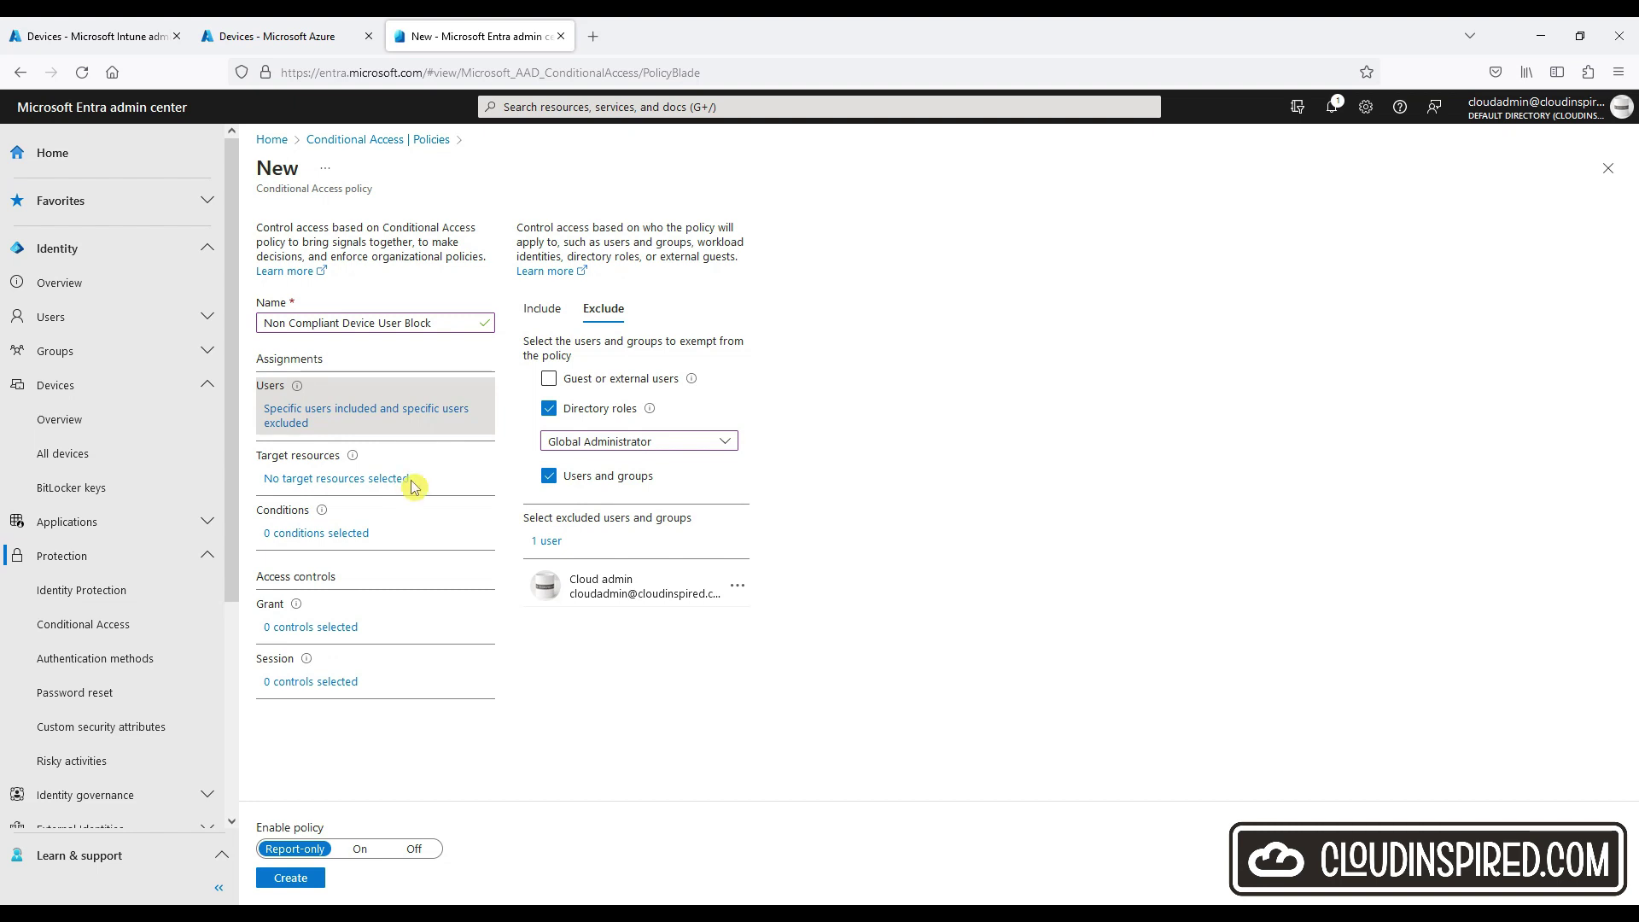
left_click(408, 481)
left_click(591, 400)
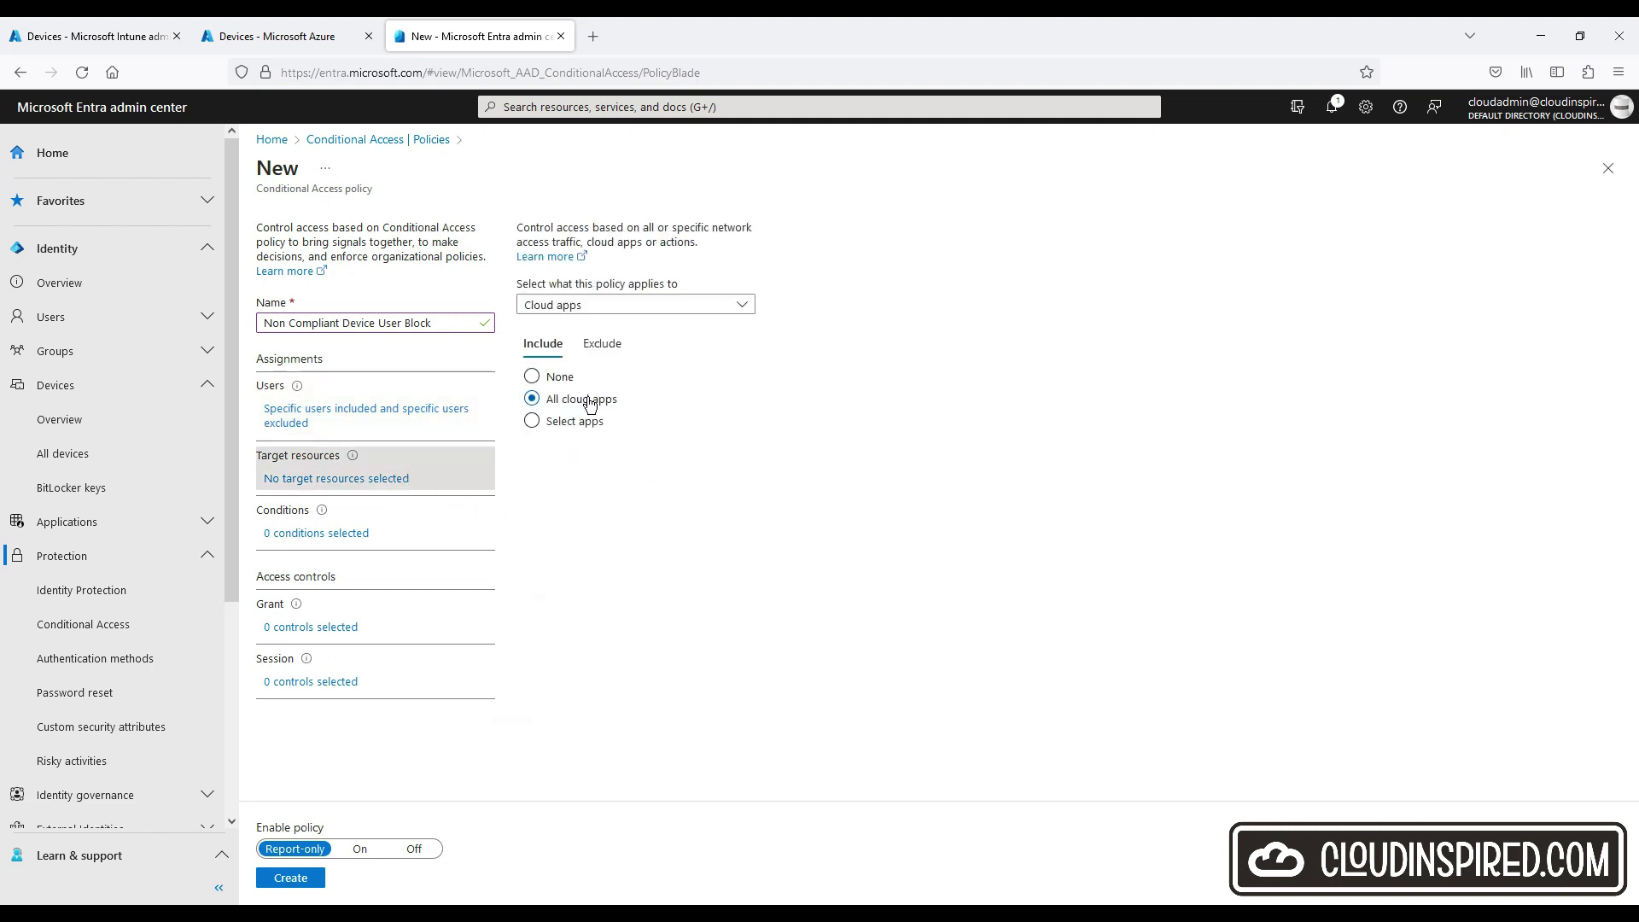
Restrict the policy's target resources to the Office 365 app only.
left_click(583, 422)
left_click_drag(556, 475, 629, 474)
left_click(567, 422)
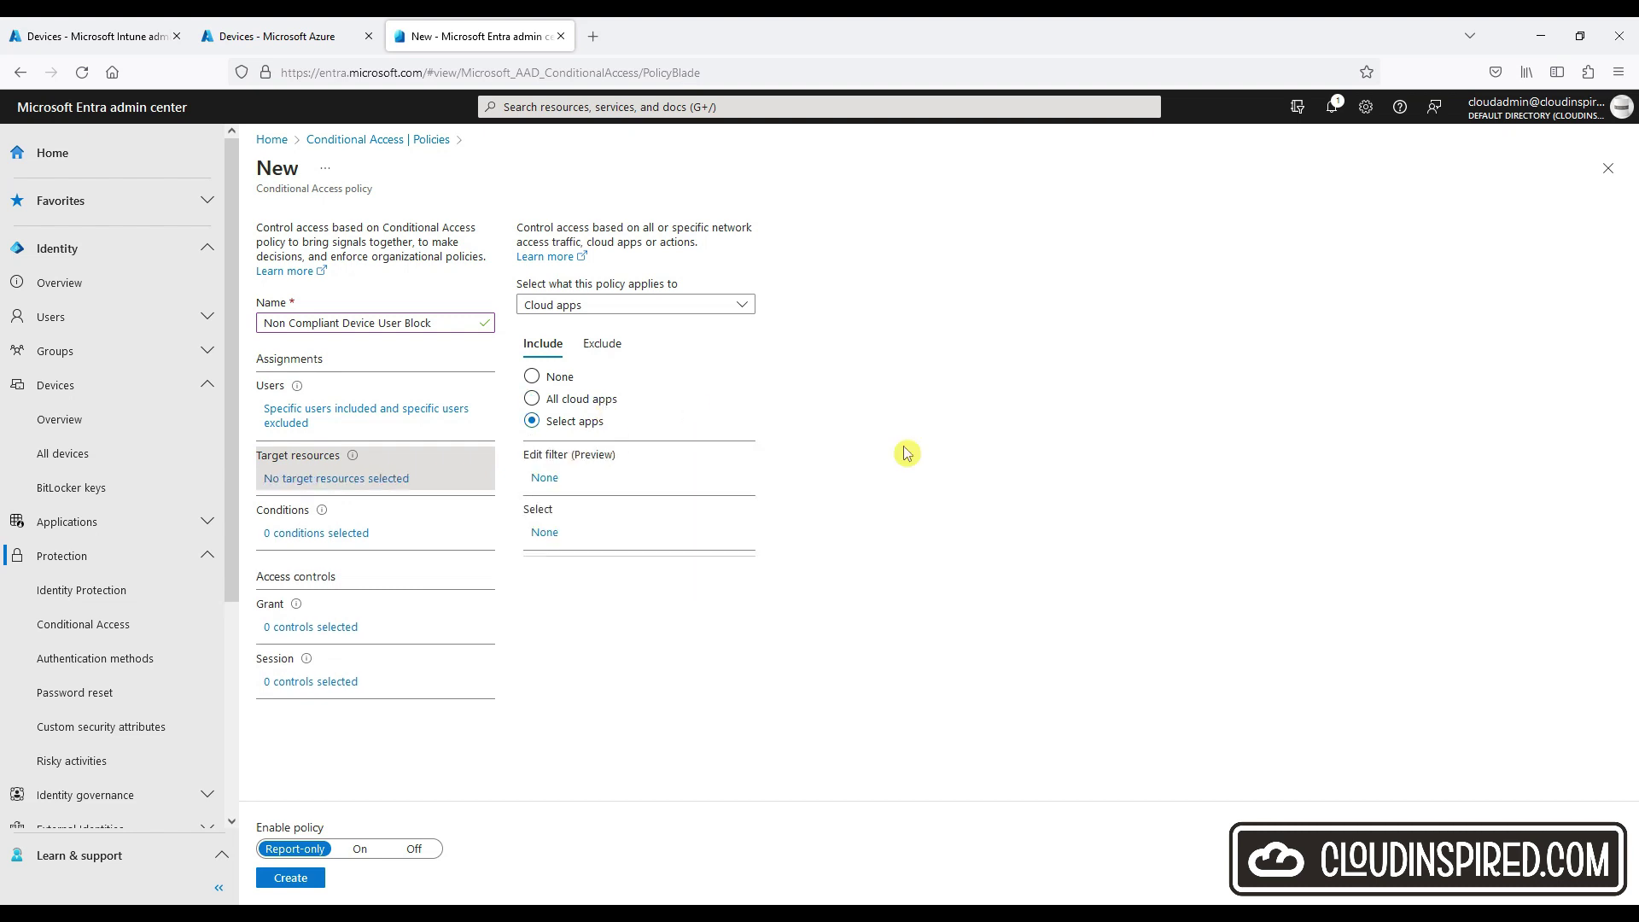
left_click(638, 538)
type("office")
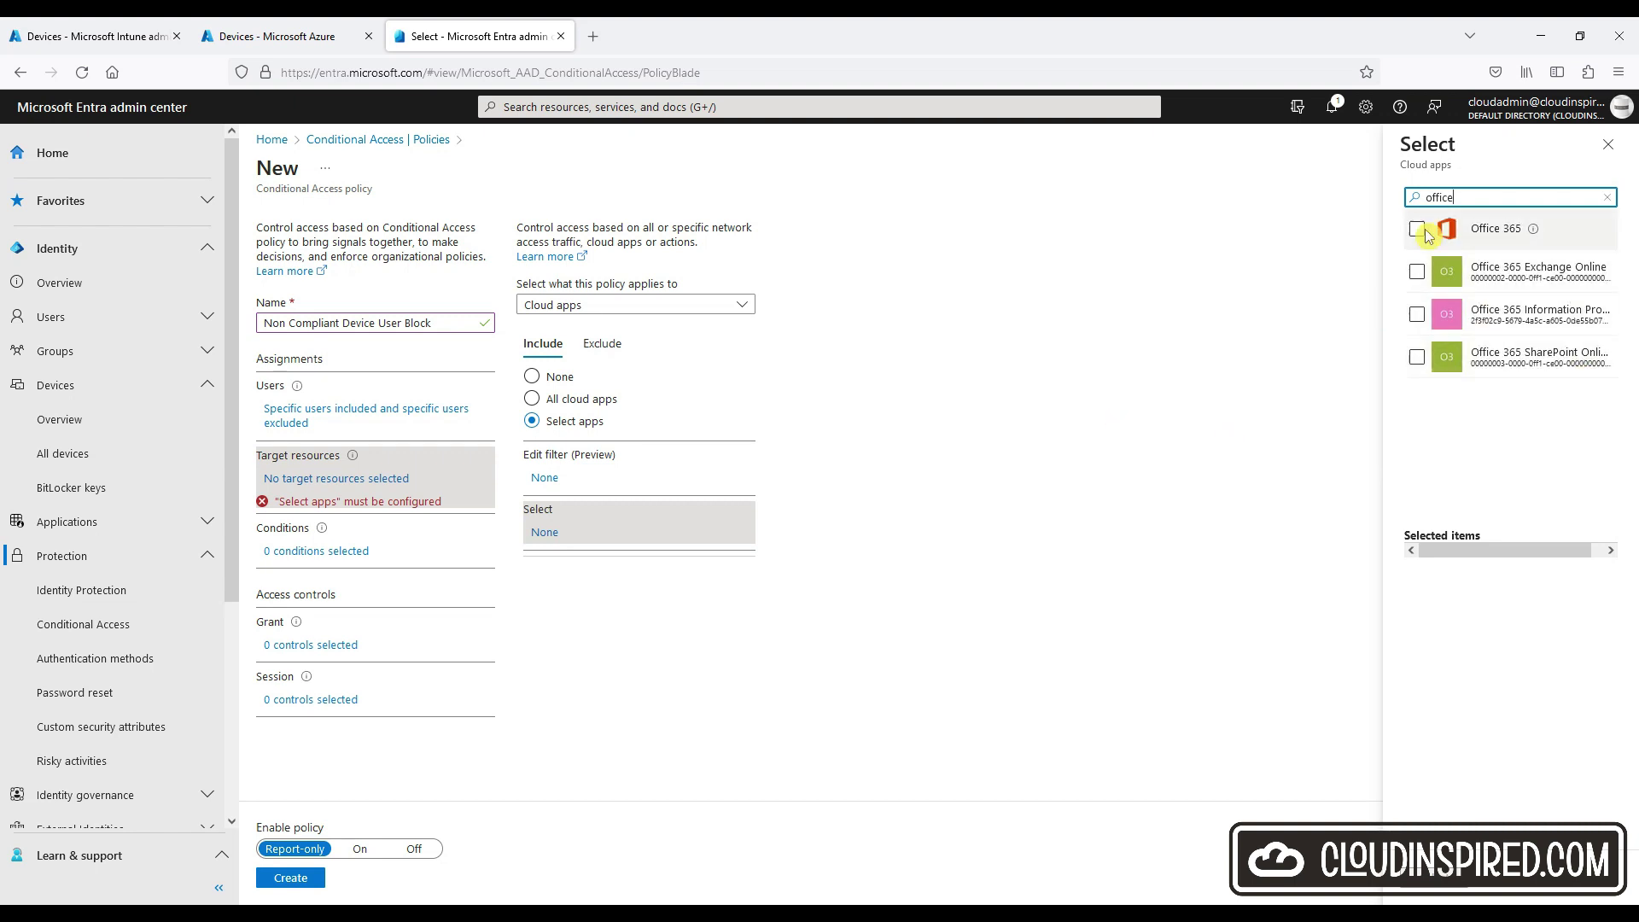
left_click(1424, 230)
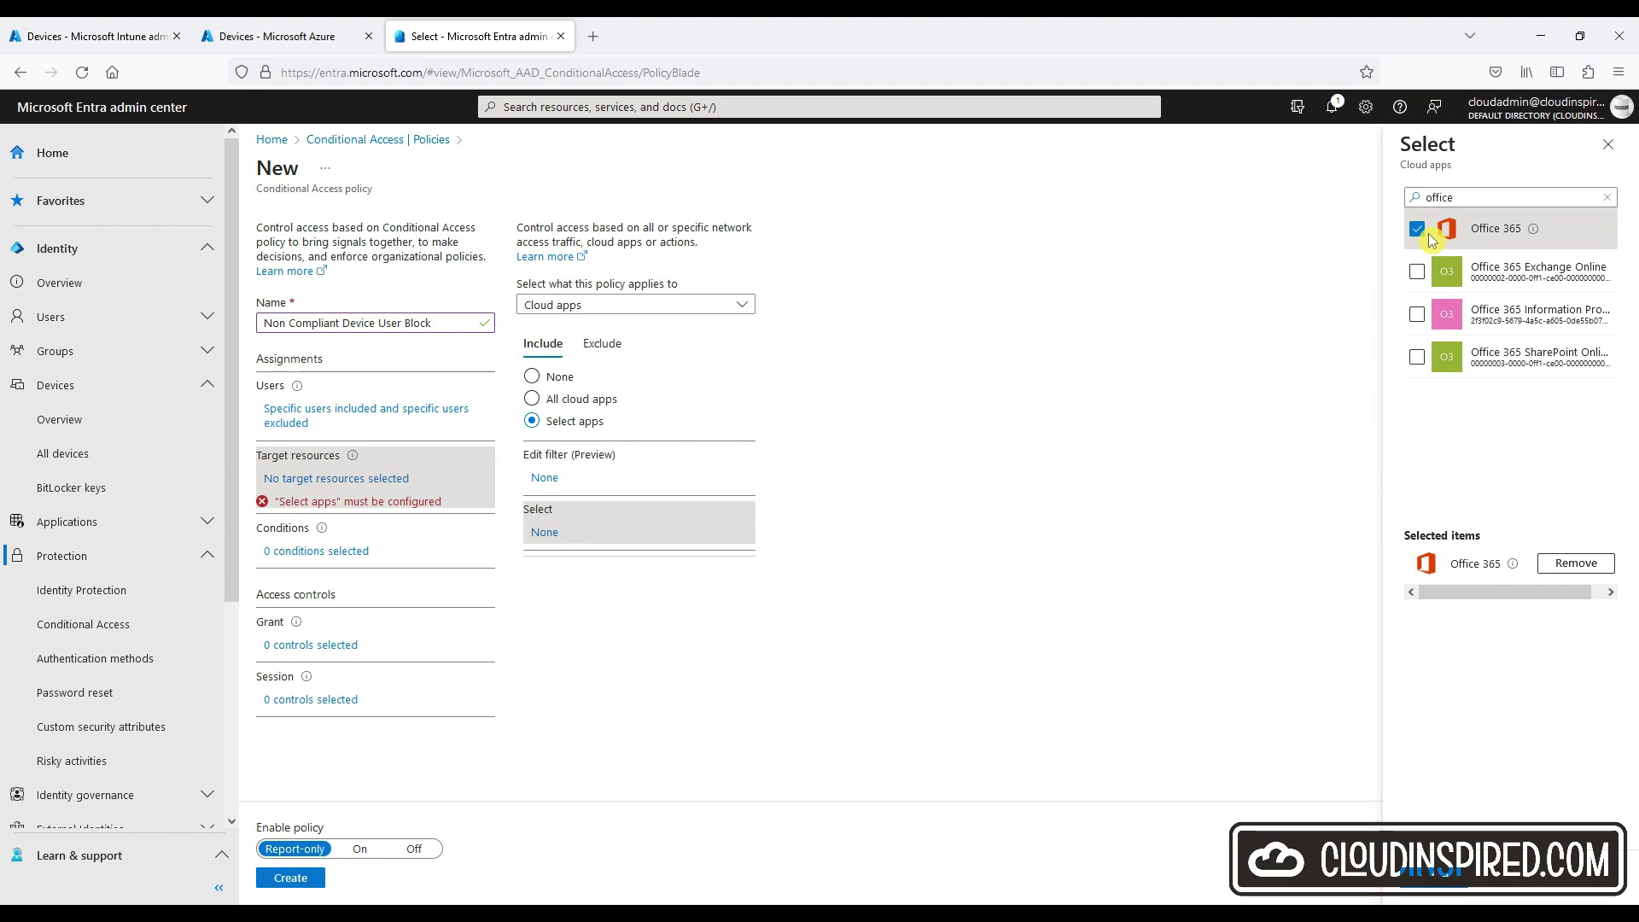
left_click(1443, 888)
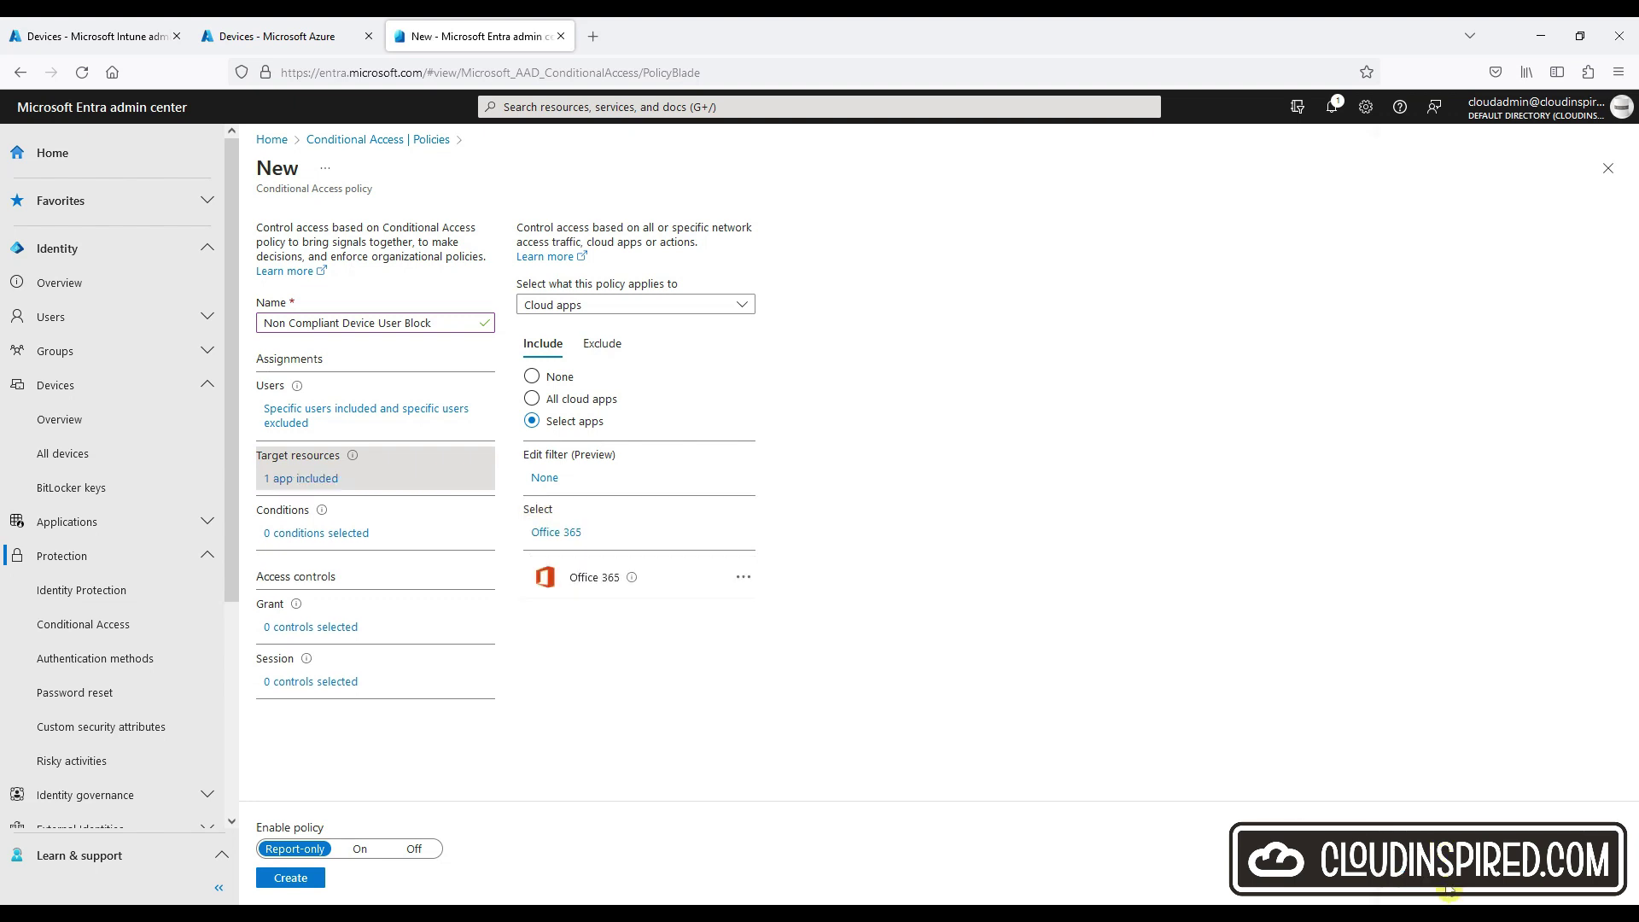
Enable Device platforms (any device) and Client apps conditions, and tick Require compliant device.
left_click(346, 534)
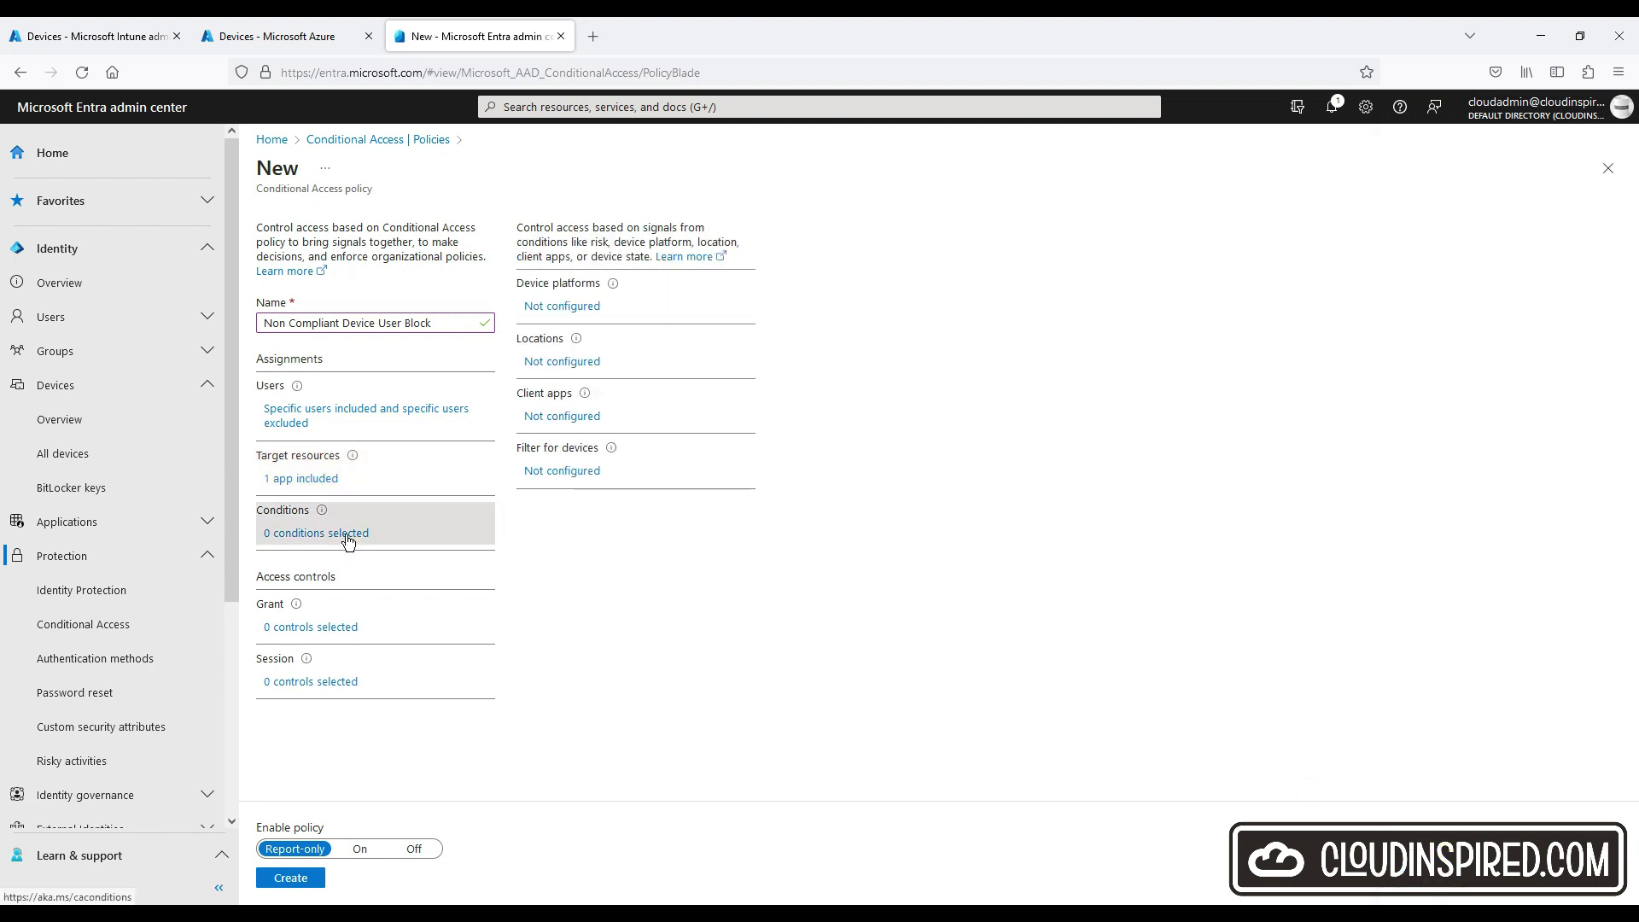
left_click(571, 314)
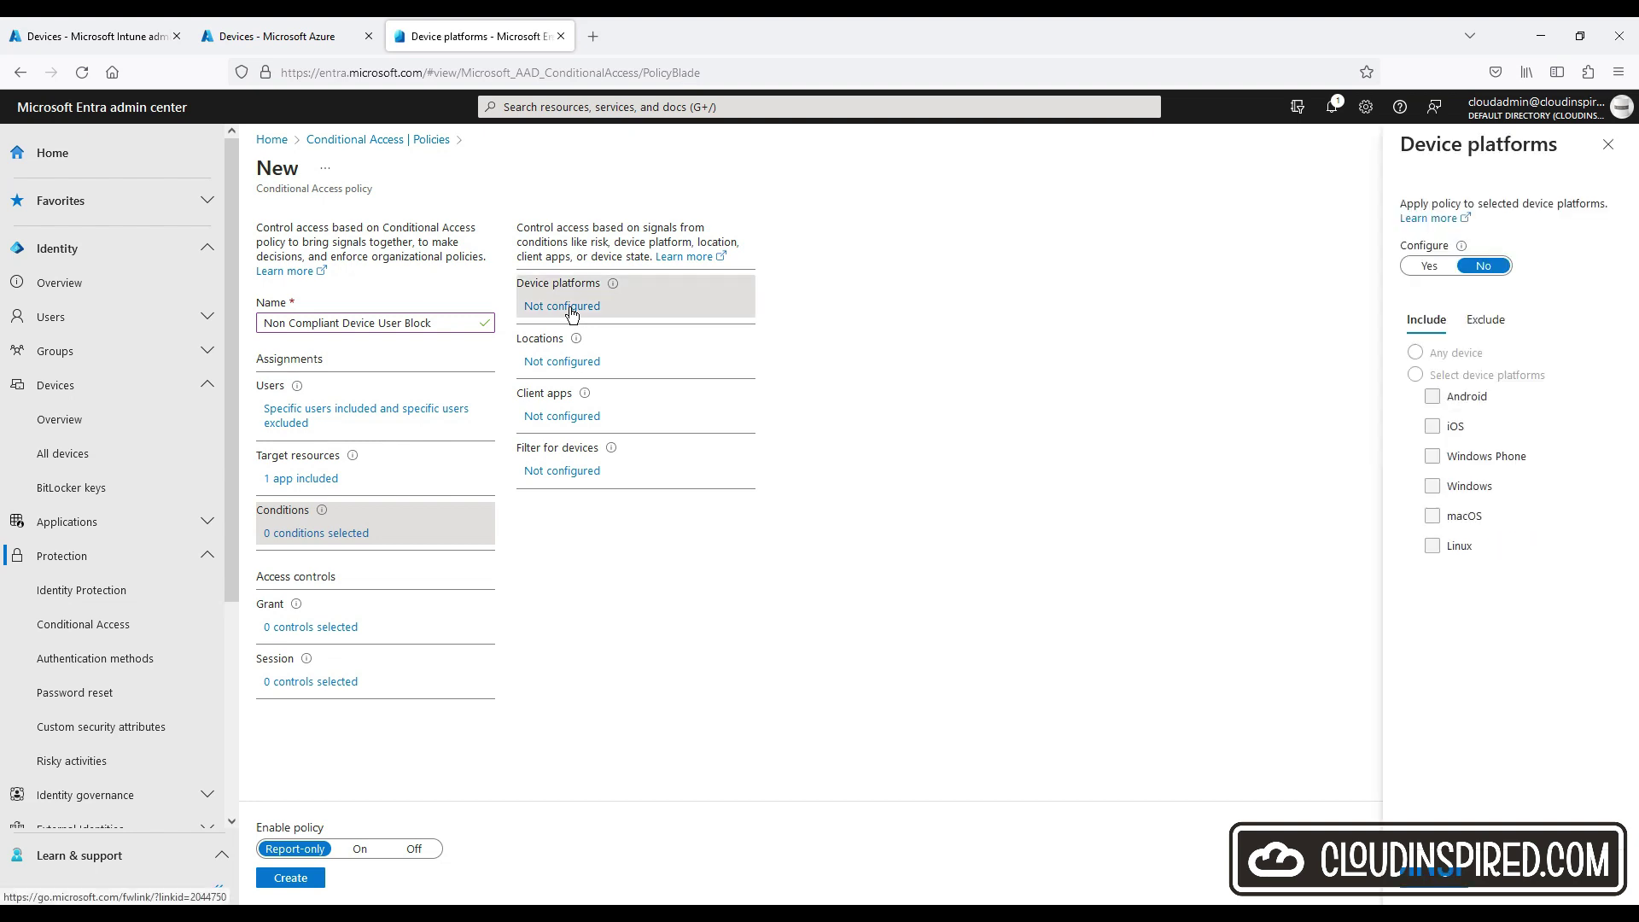
left_click(1428, 265)
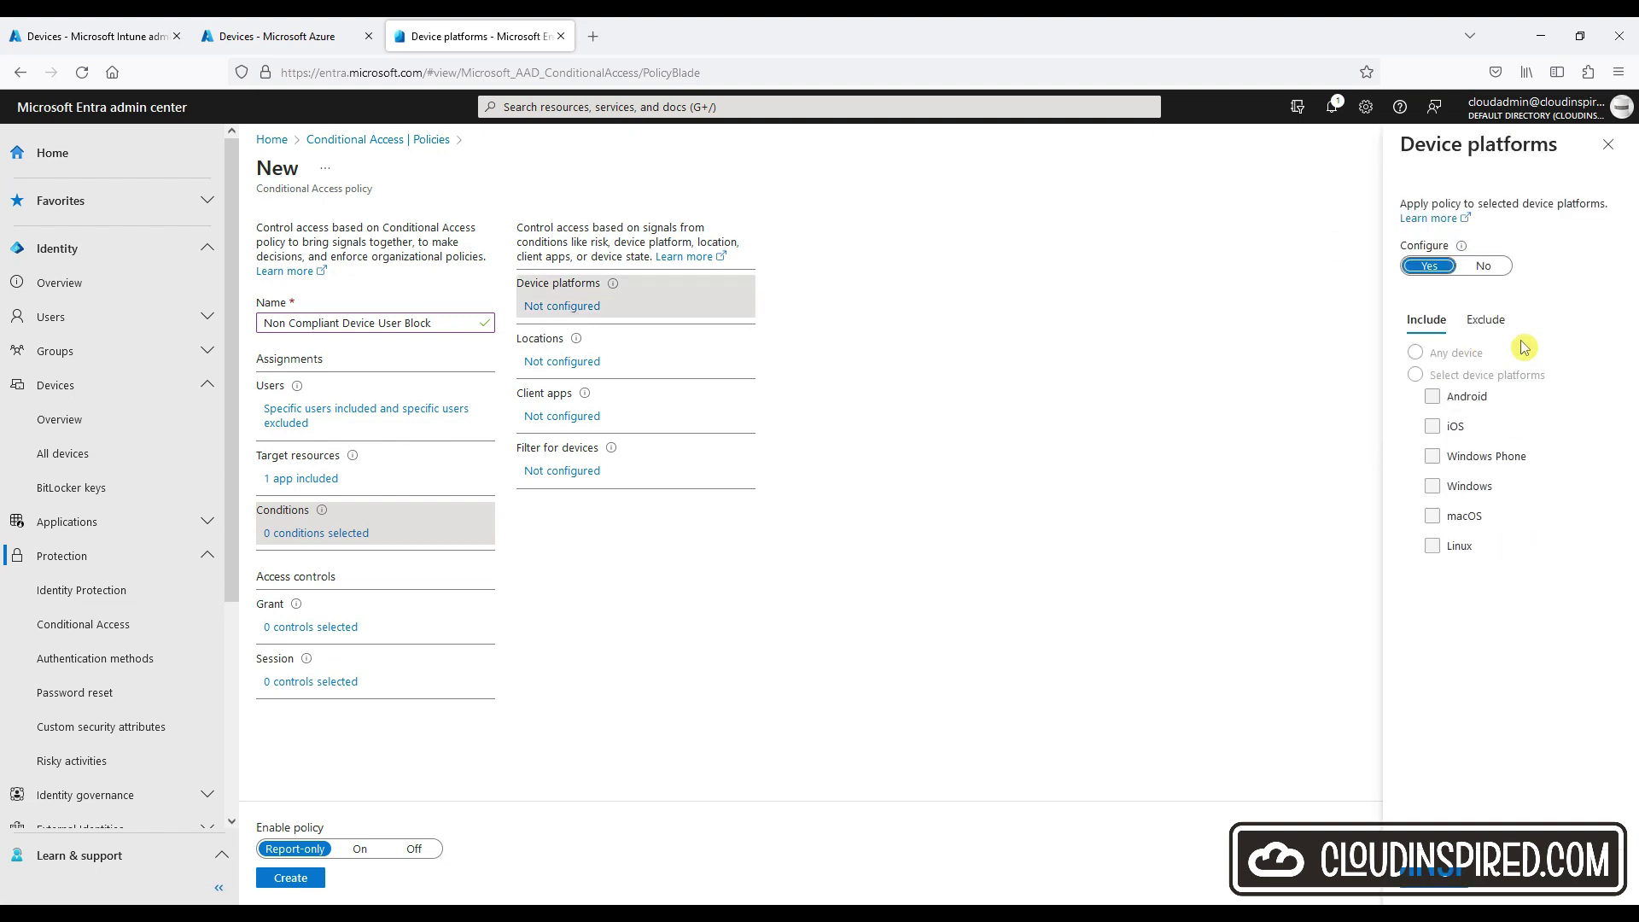
left_click(1458, 885)
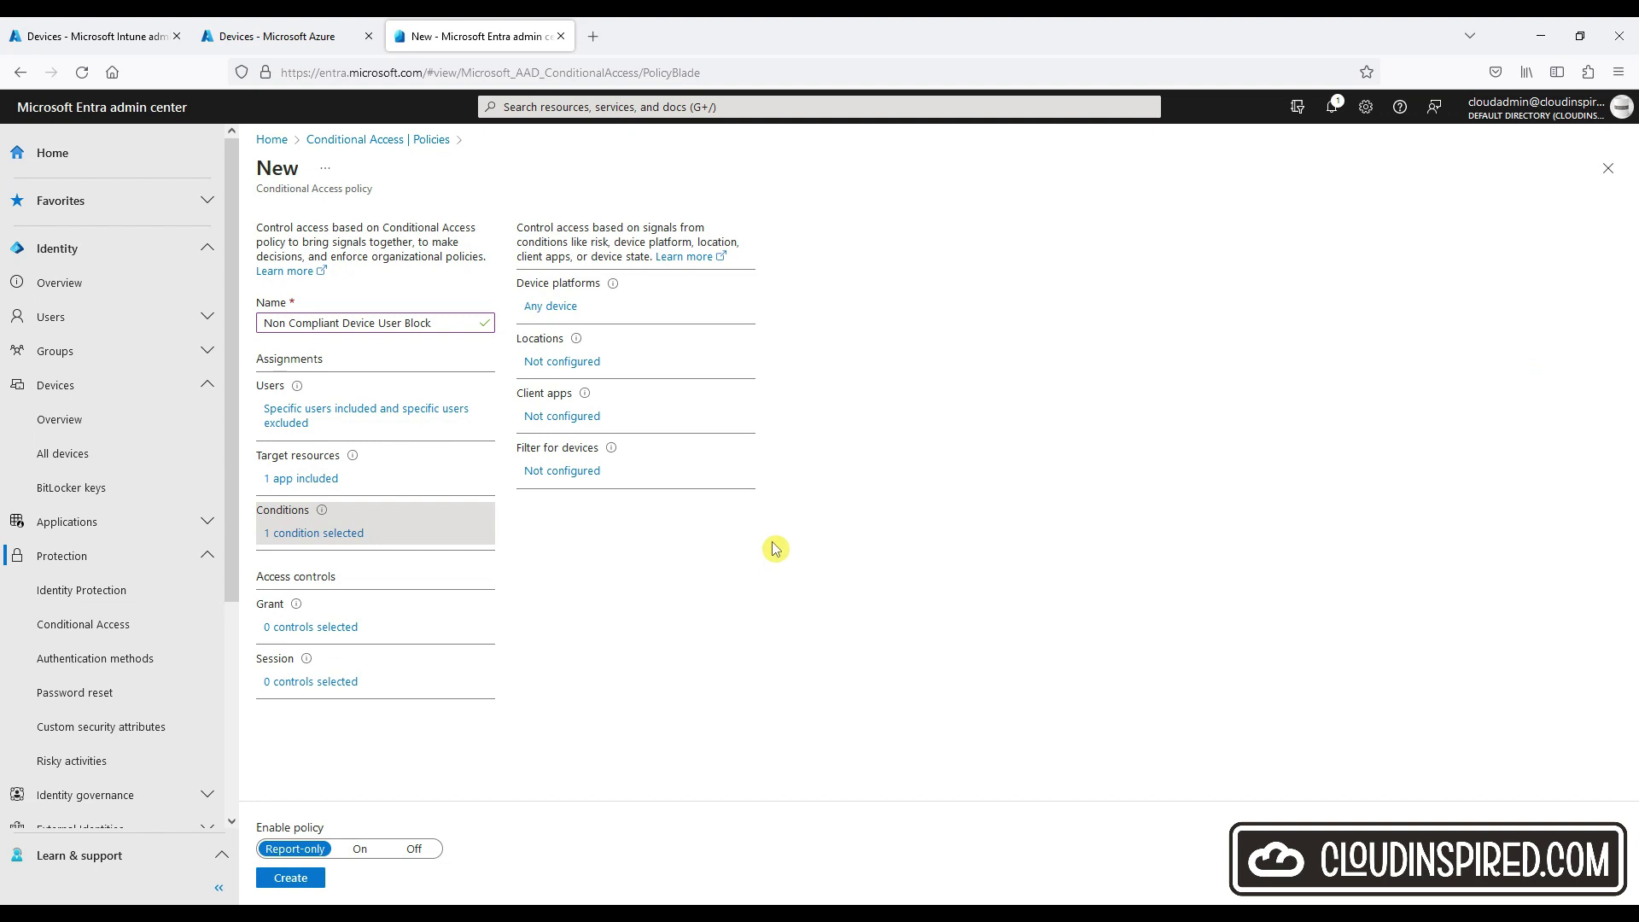
left_click(584, 416)
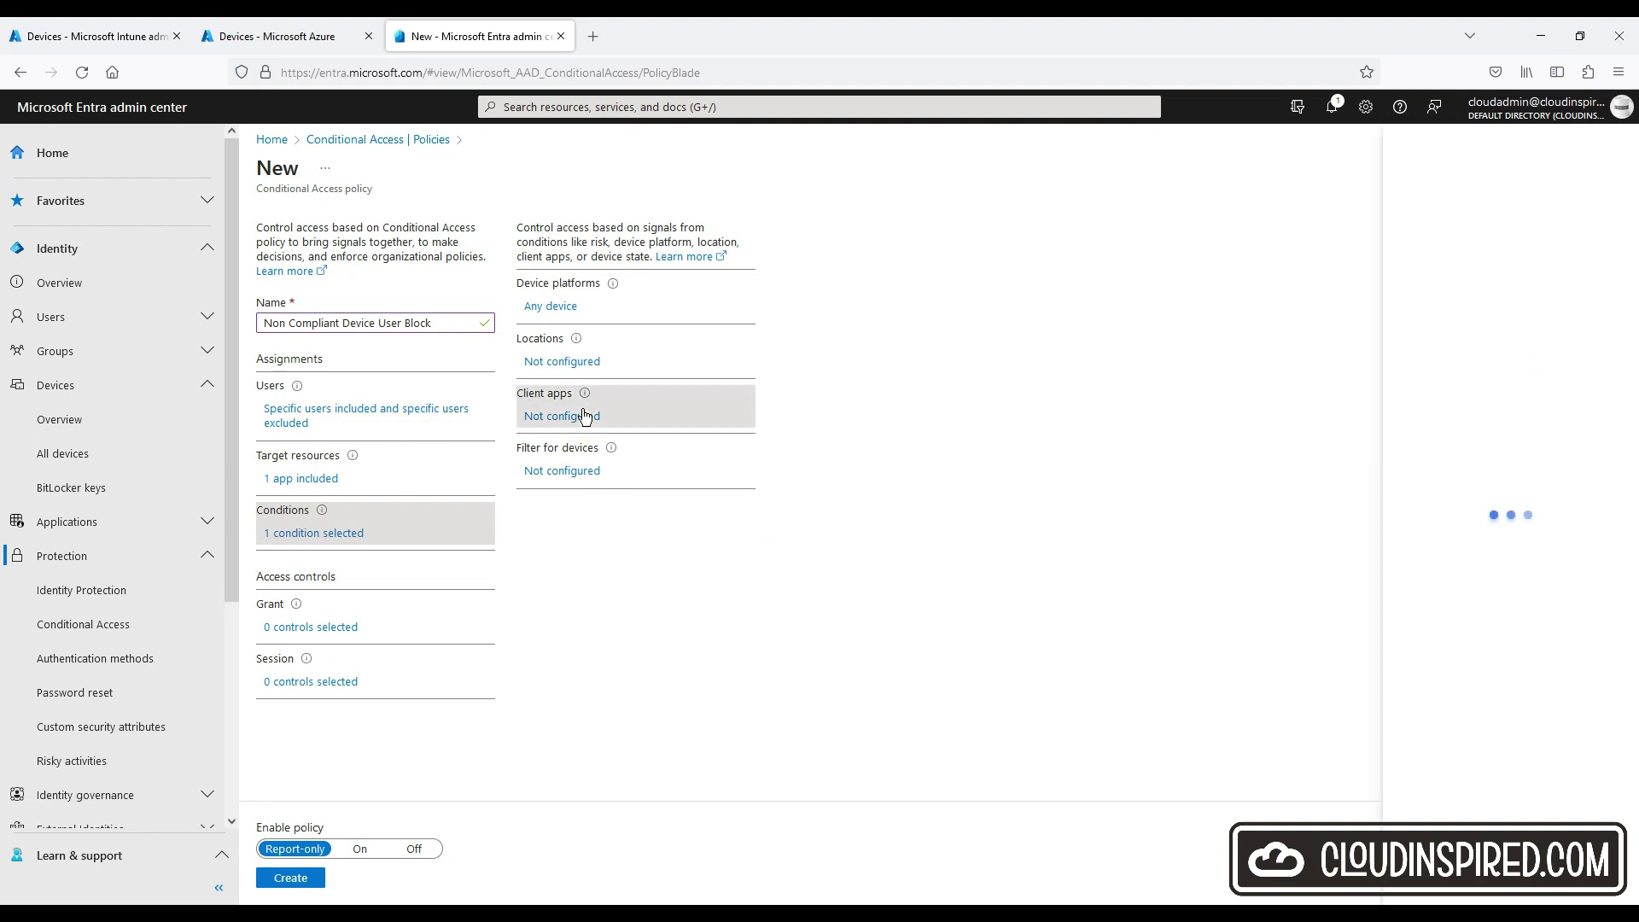
left_click(1429, 282)
left_click(1458, 890)
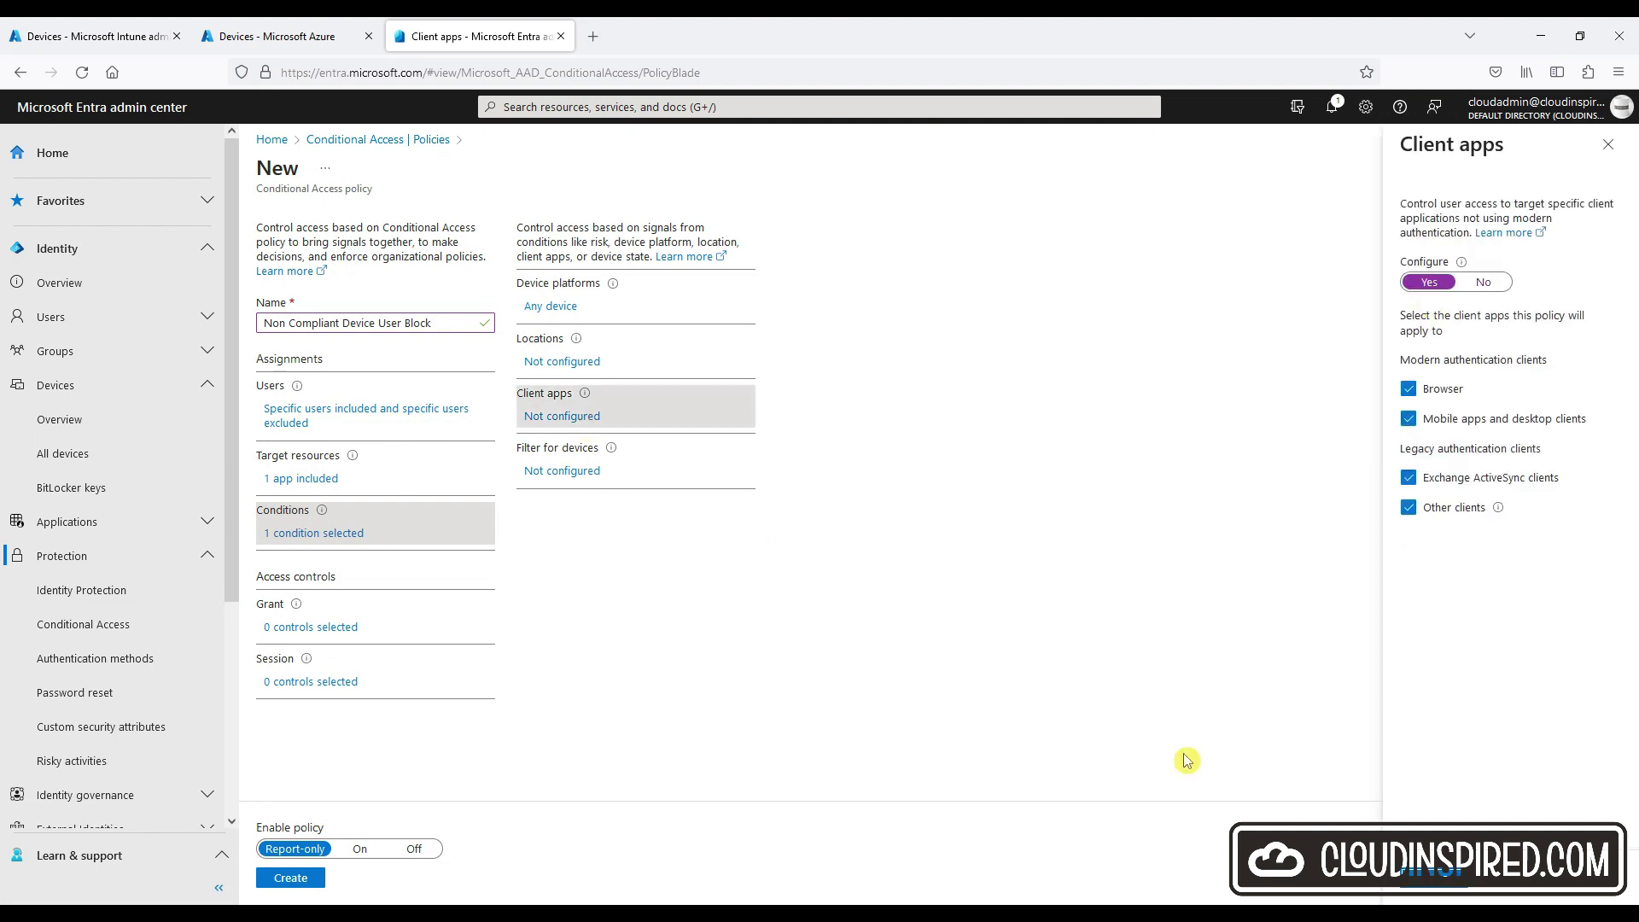
left_click(331, 628)
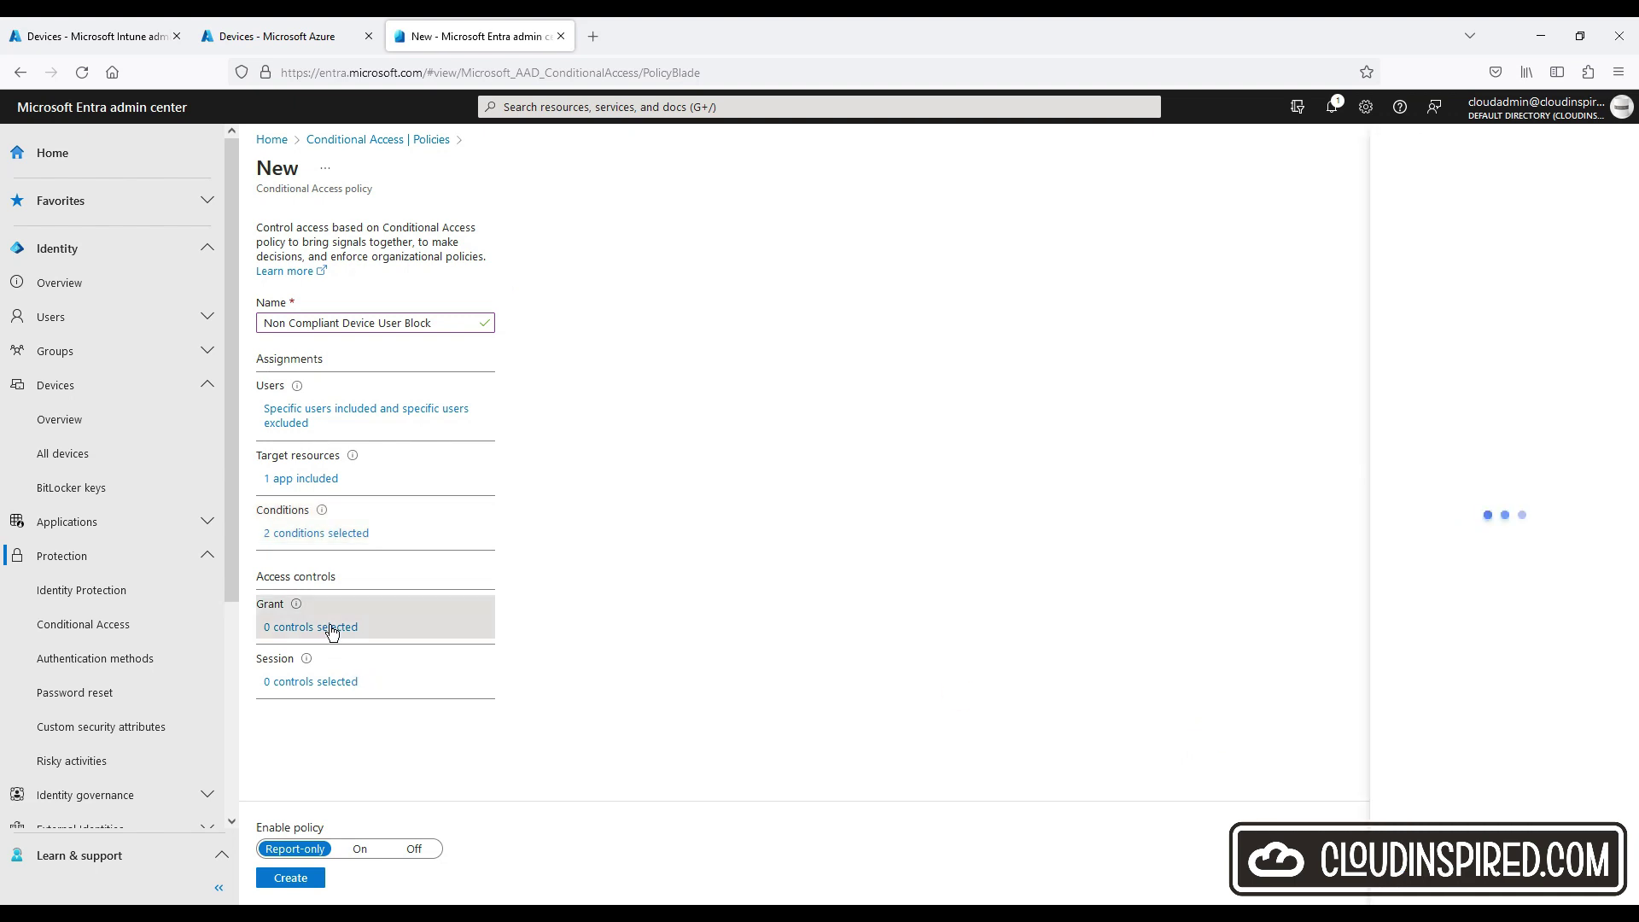
left_click(1413, 392)
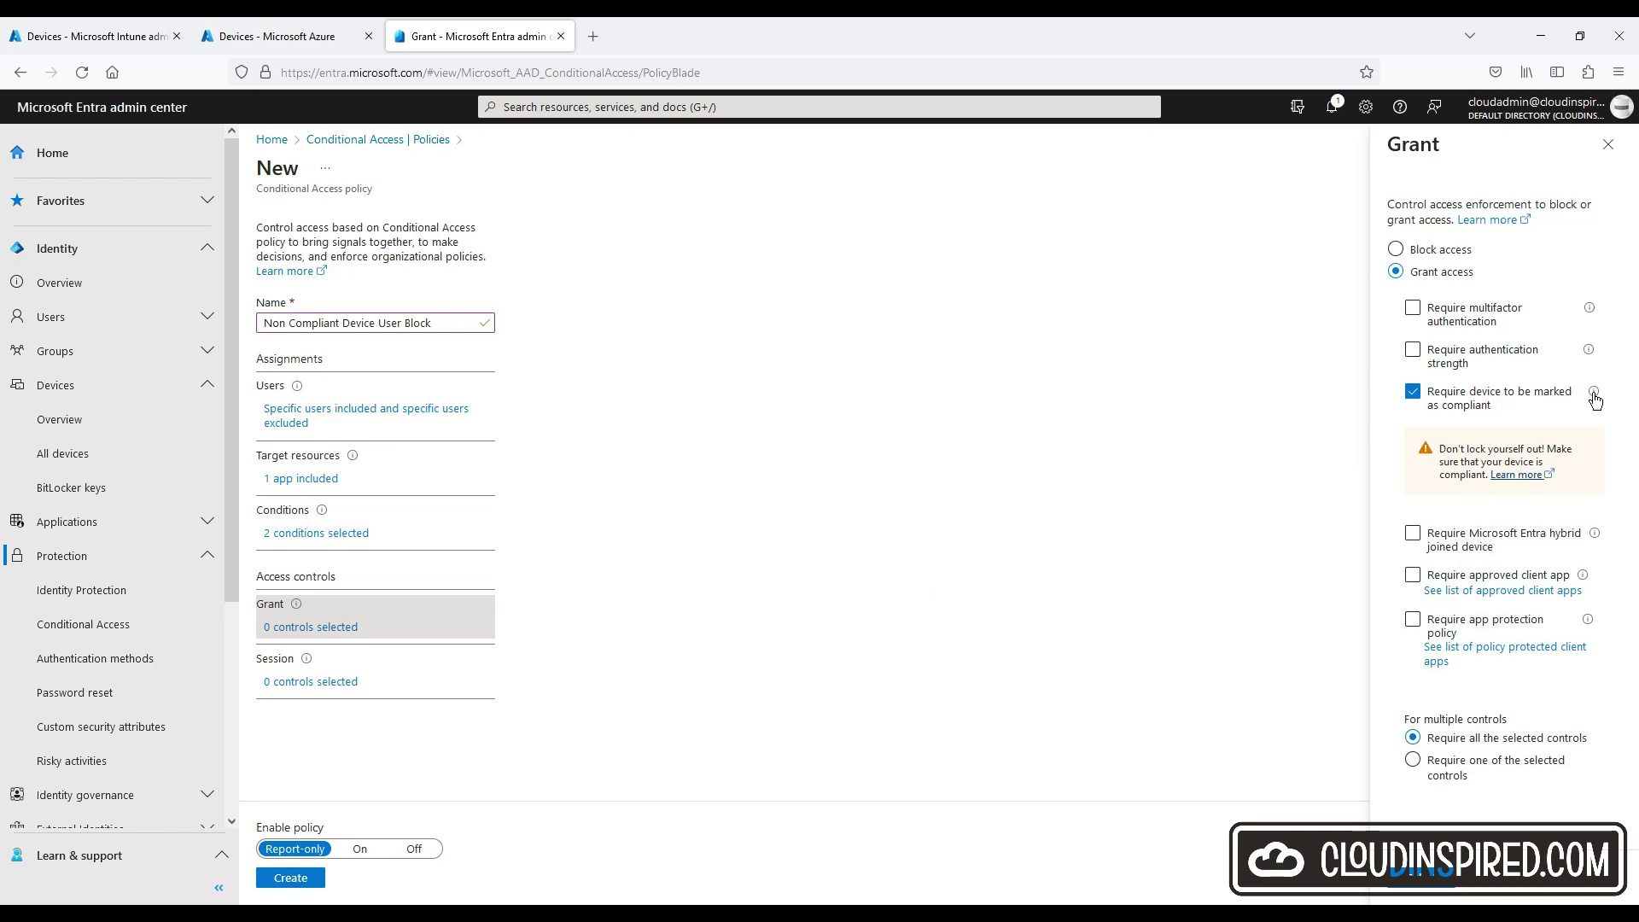
Confirm the compliant-device grant control, set Enable policy to On, and create the policy.
mouse_move(1595, 400)
left_click(1435, 888)
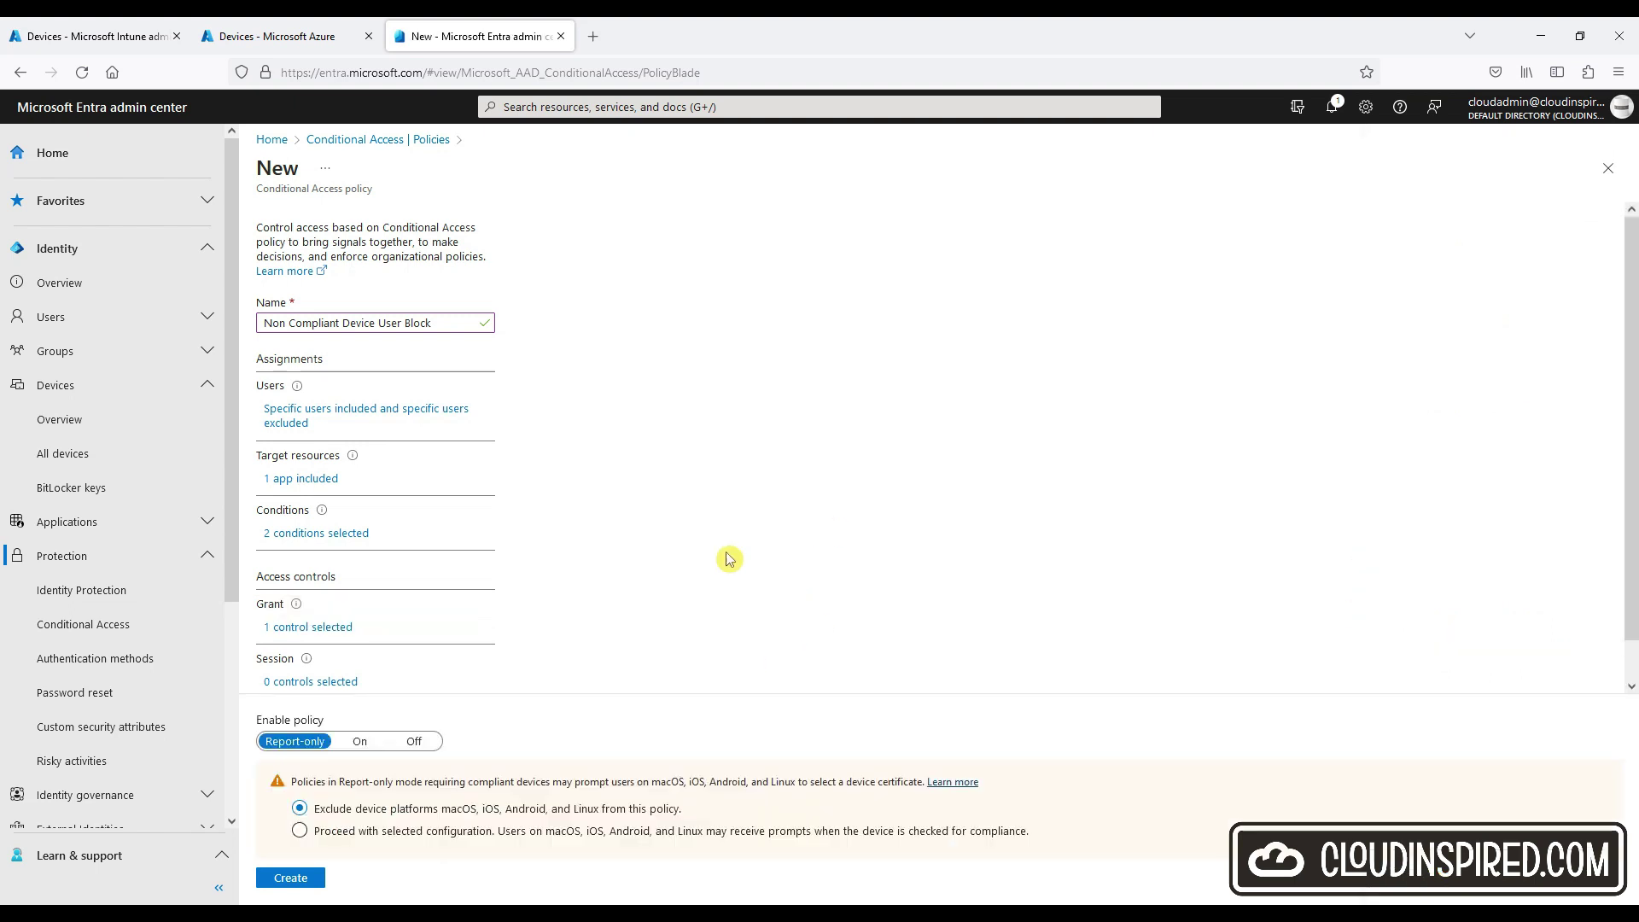
left_click(360, 742)
left_click(314, 884)
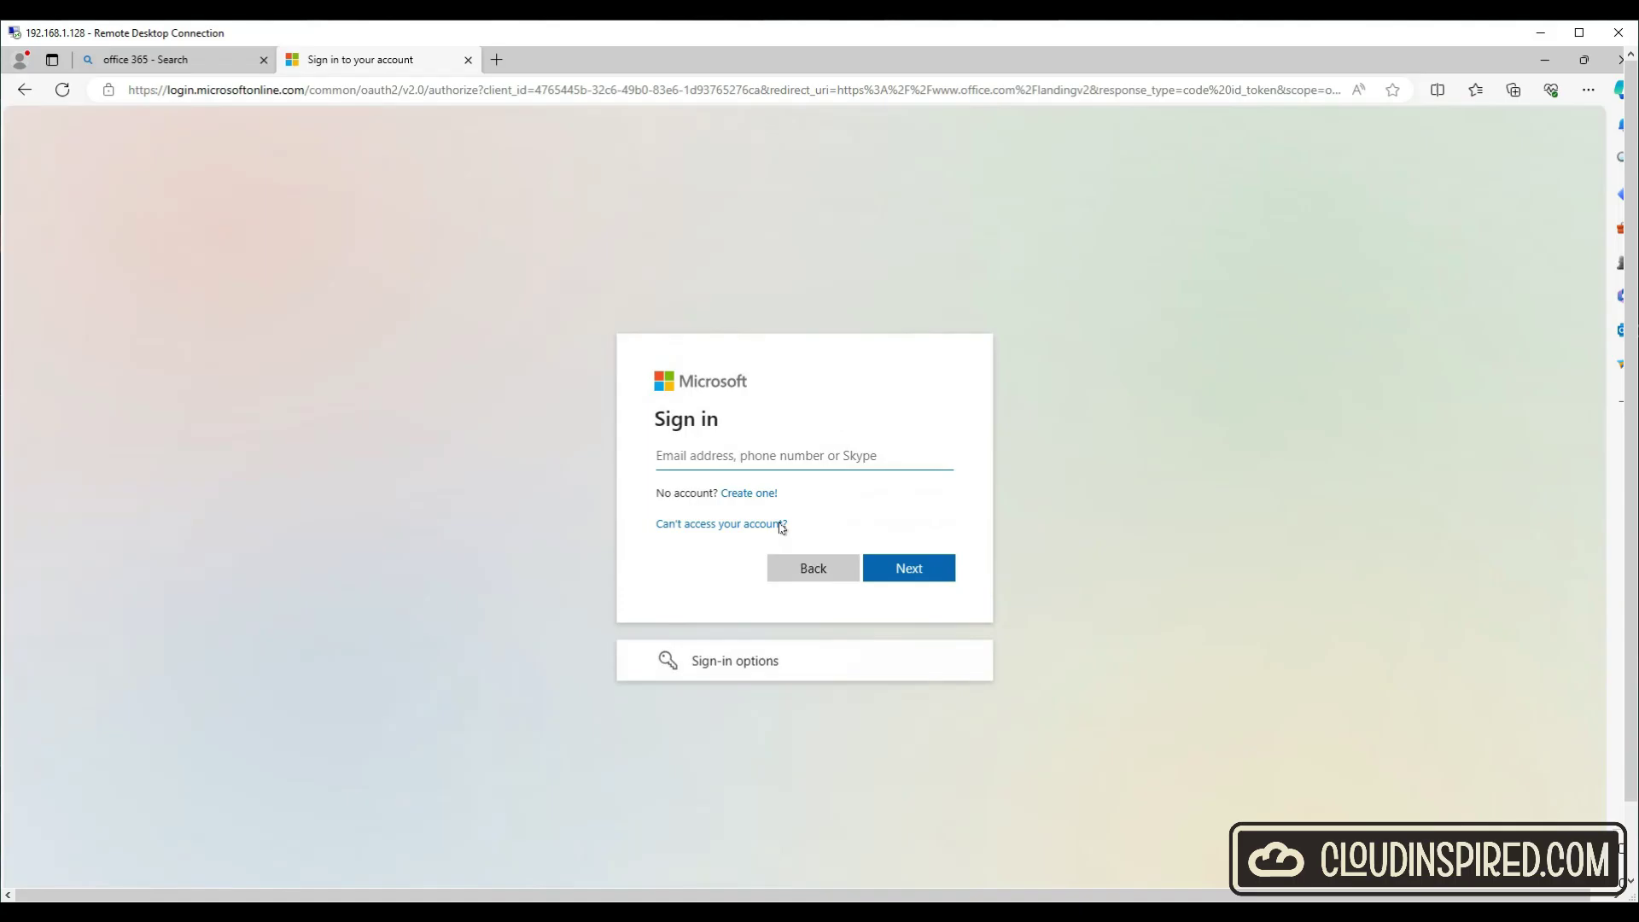
Sign in to Office 365 in Edge with the test user's credentials, declining to save the password.
left_click(905, 578)
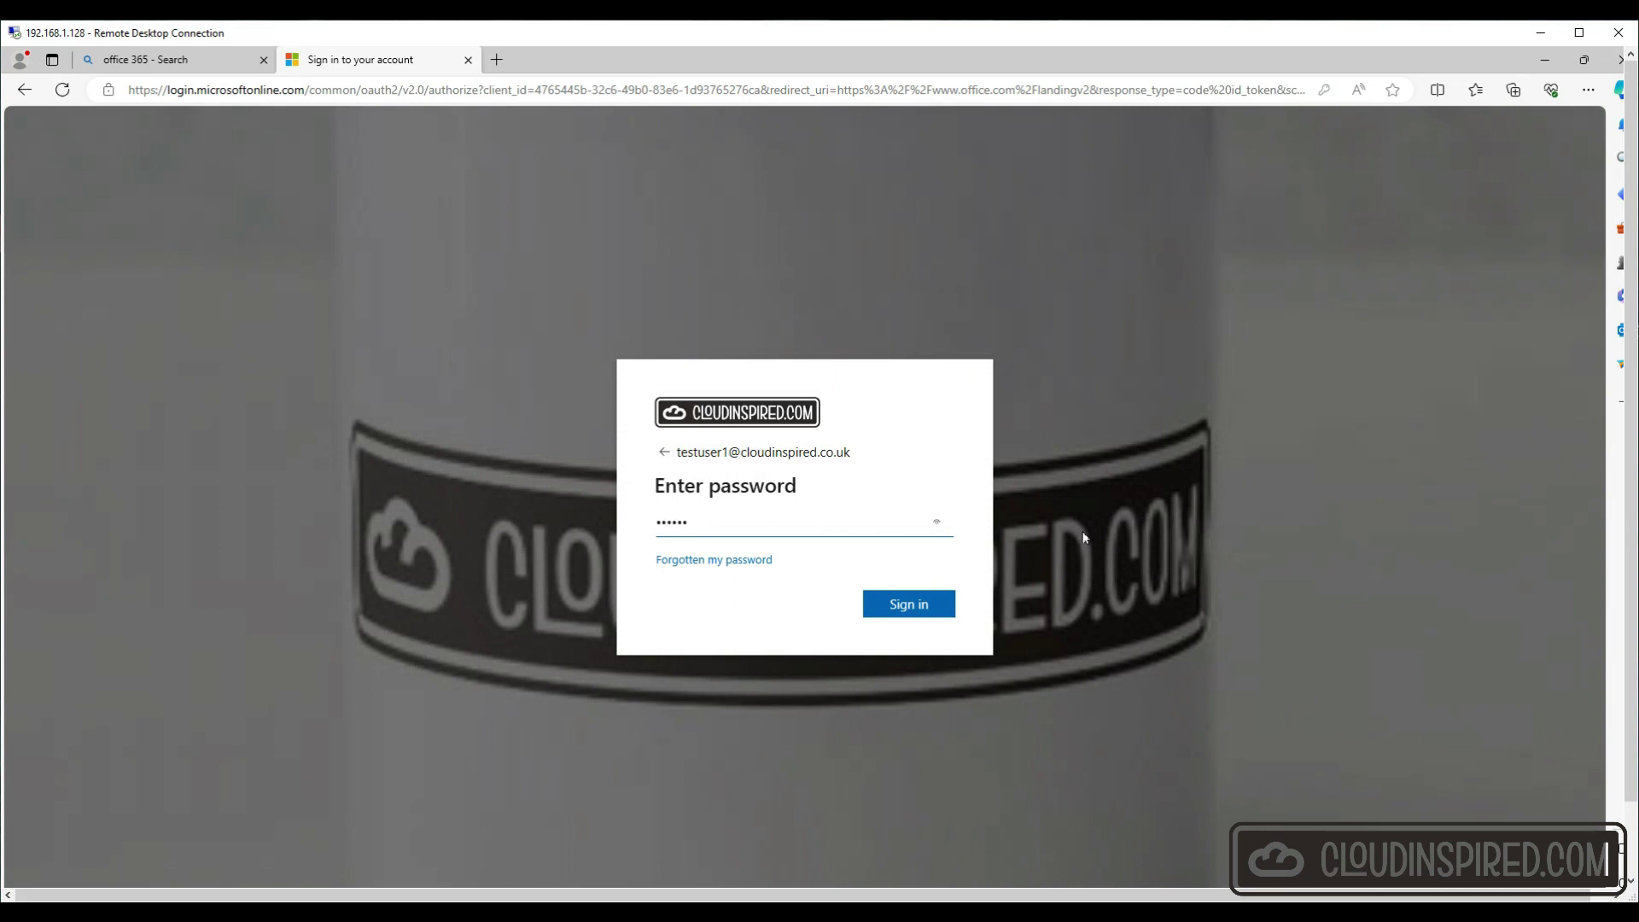
key("Return")
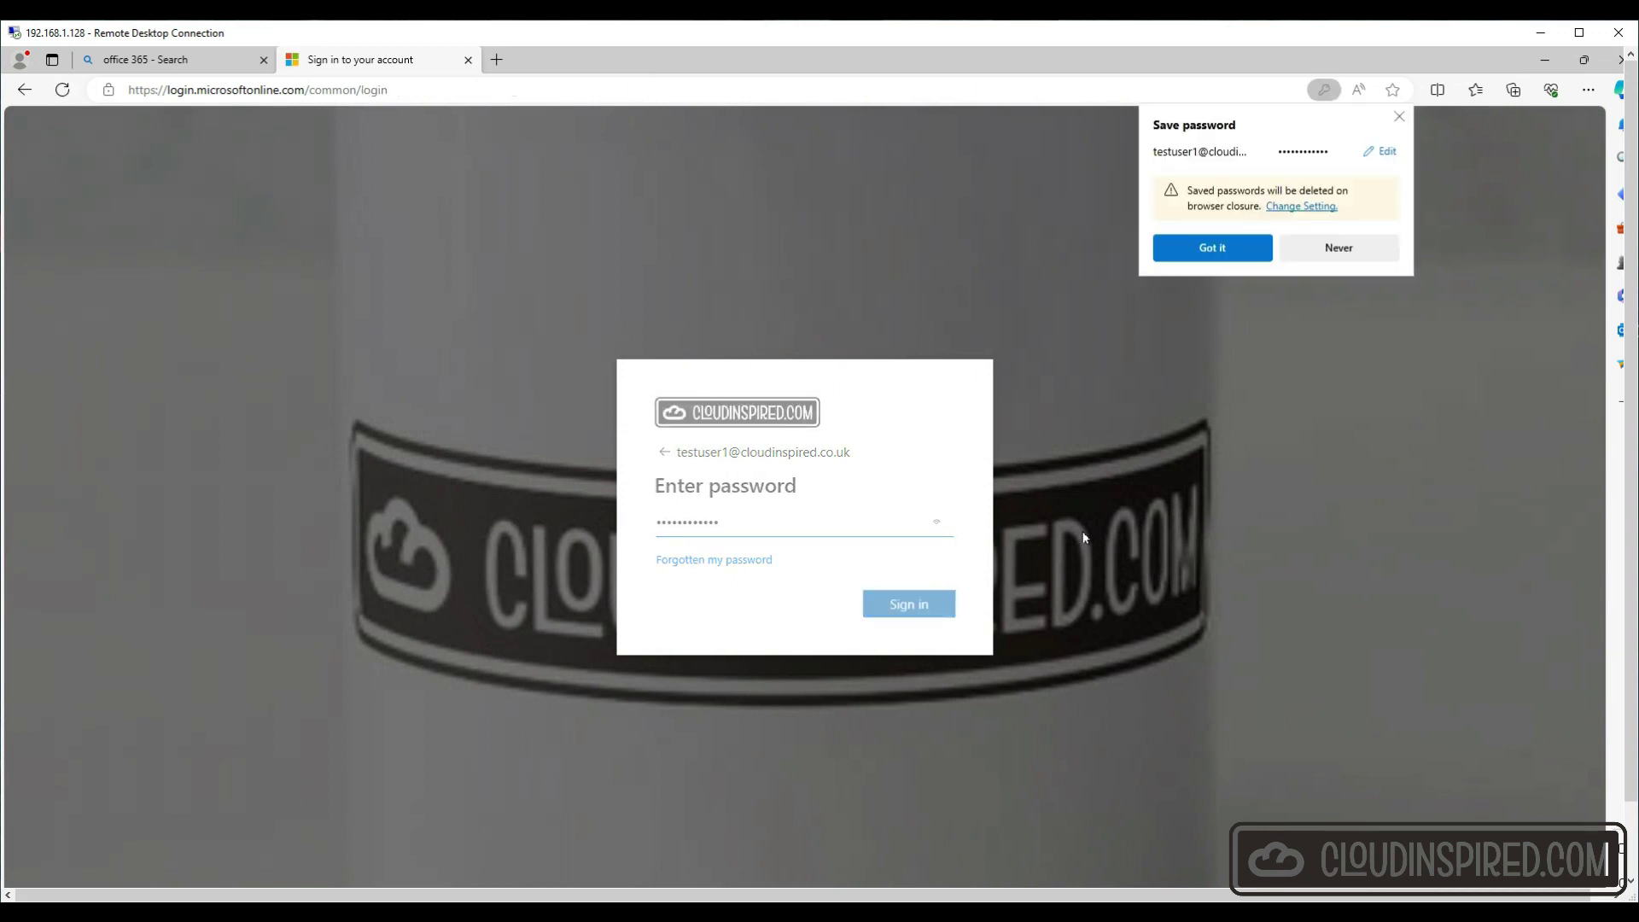
left_click(1334, 249)
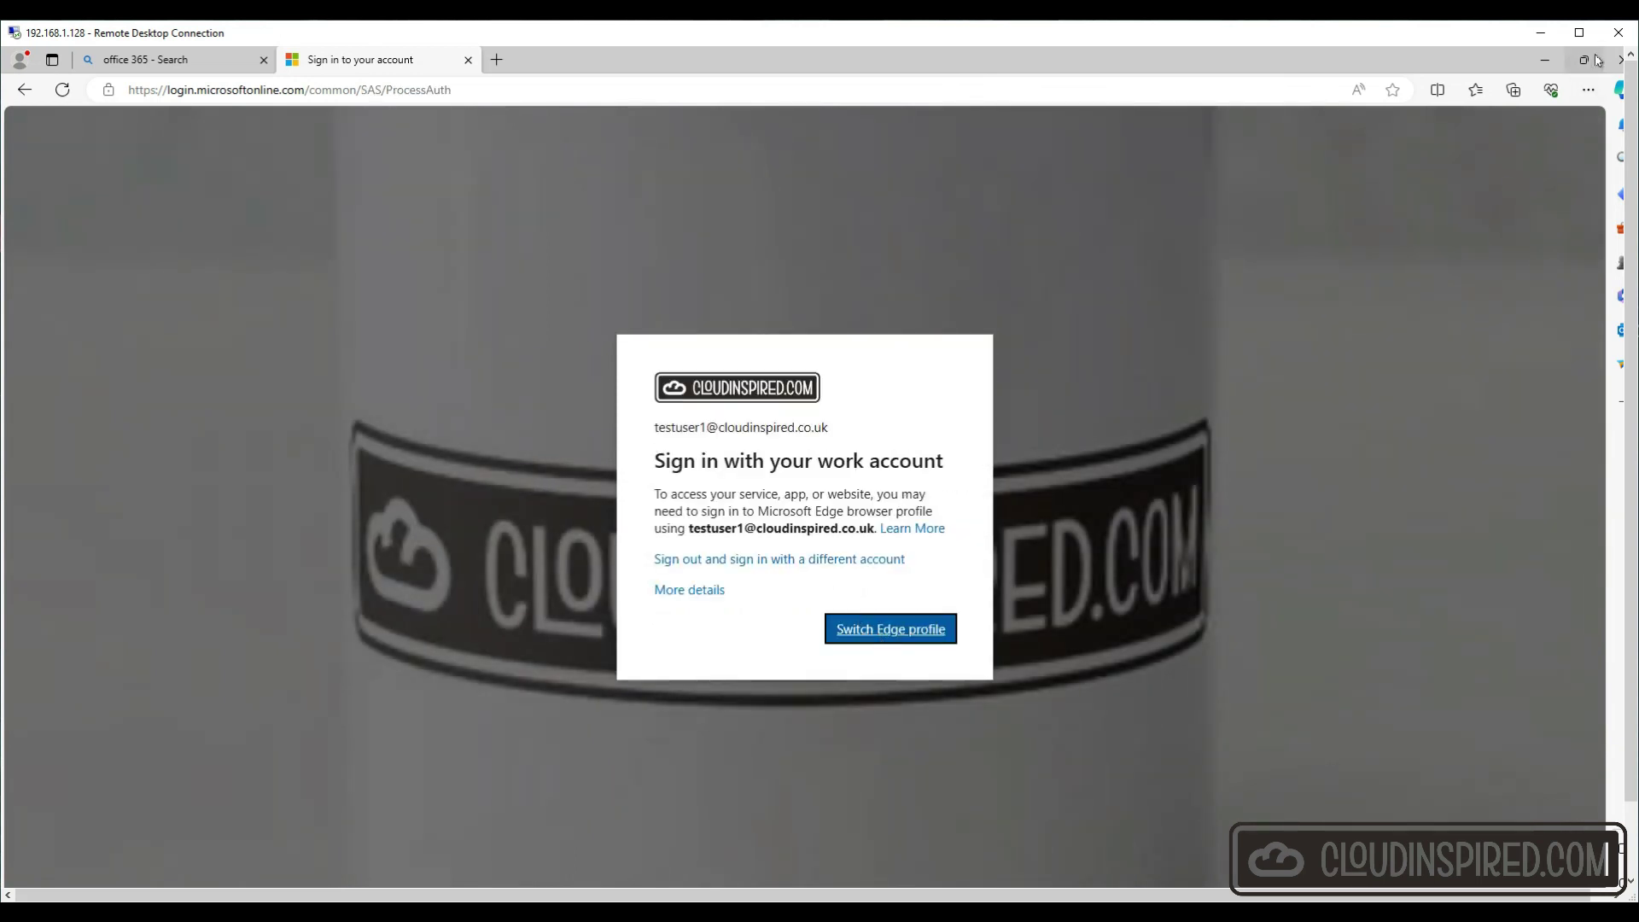
Launch the Microsoft 365 app from Start and sign in with the test account.
left_click(1584, 59)
key("super")
left_click(321, 398)
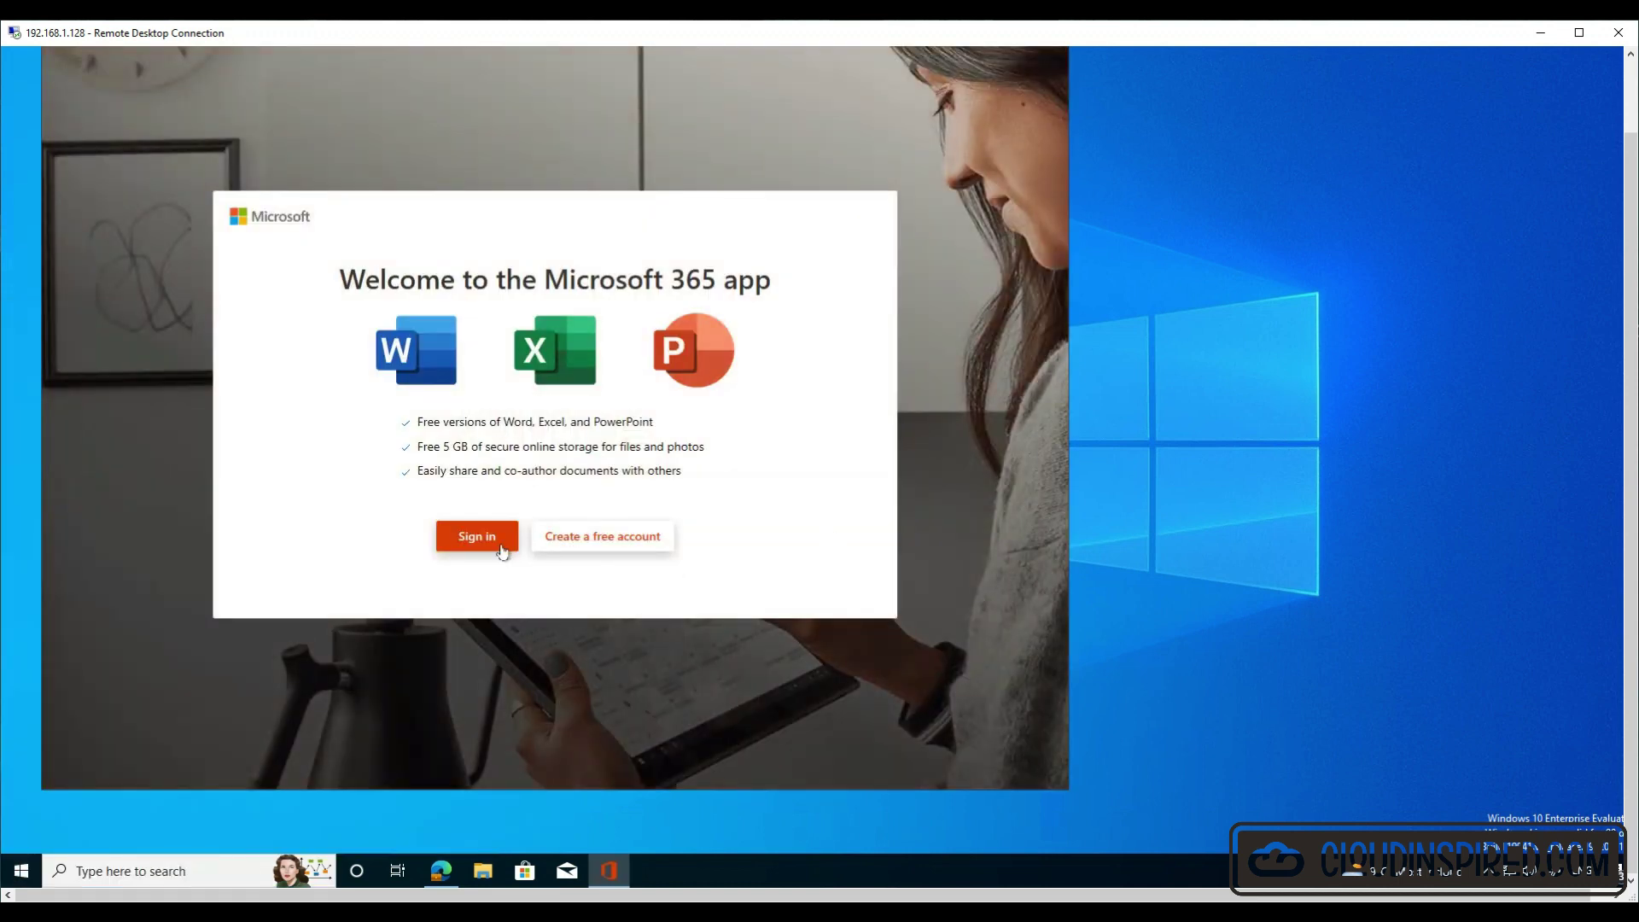
left_click(500, 547)
left_click(659, 588)
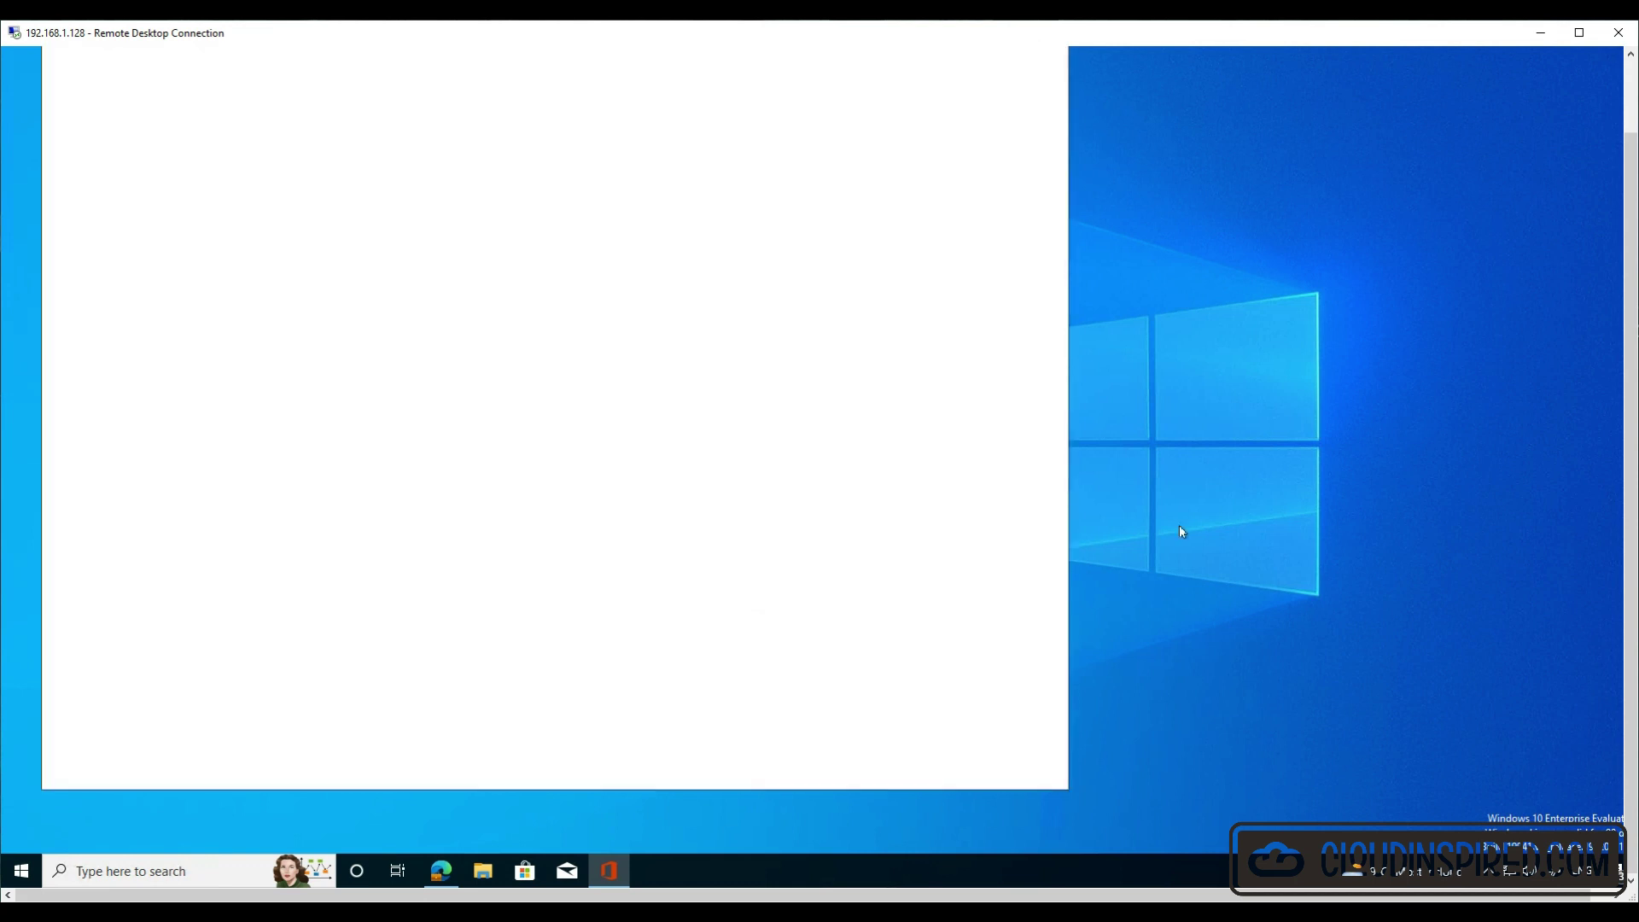